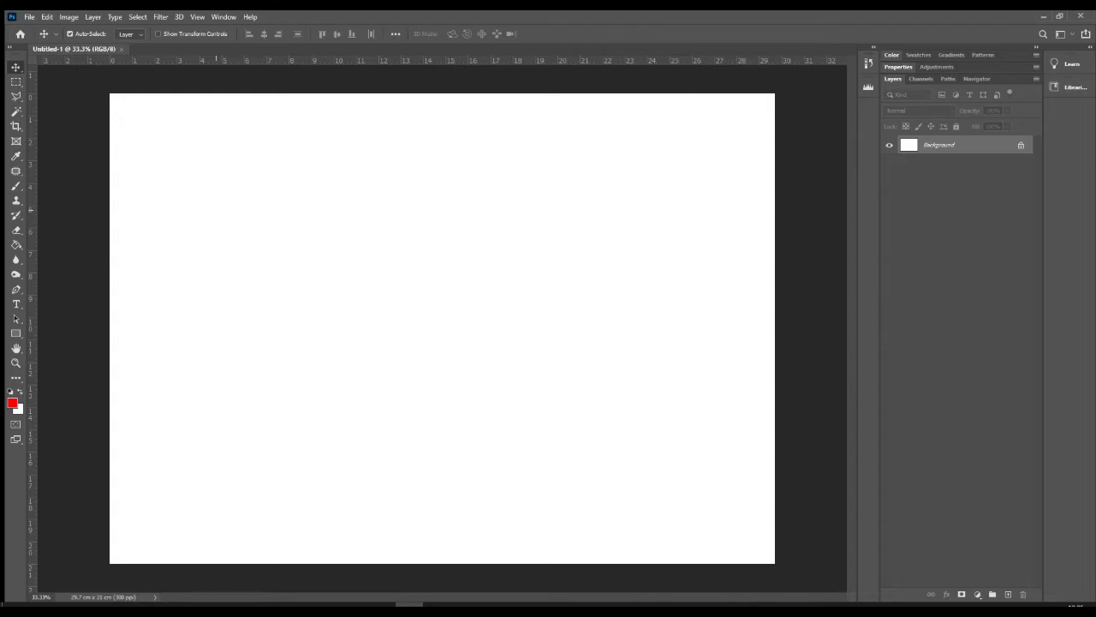
{"action": "left_click_drag", "start_coordinate": [0, 161], "coordinate": [835, 110]}
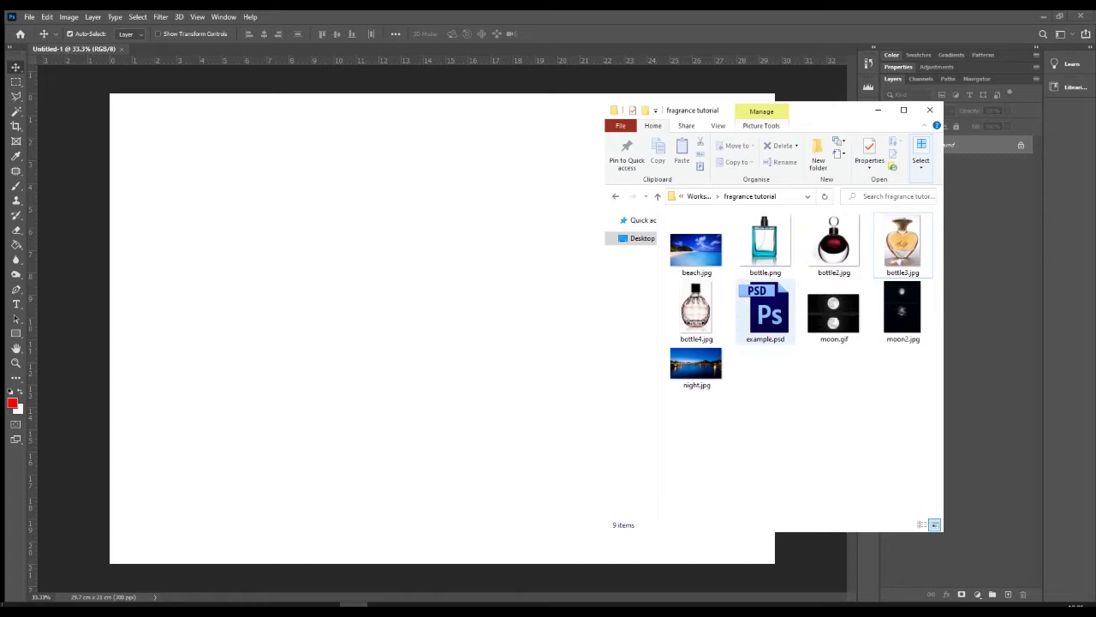
{"action": "left_click", "coordinate": [696, 248]}
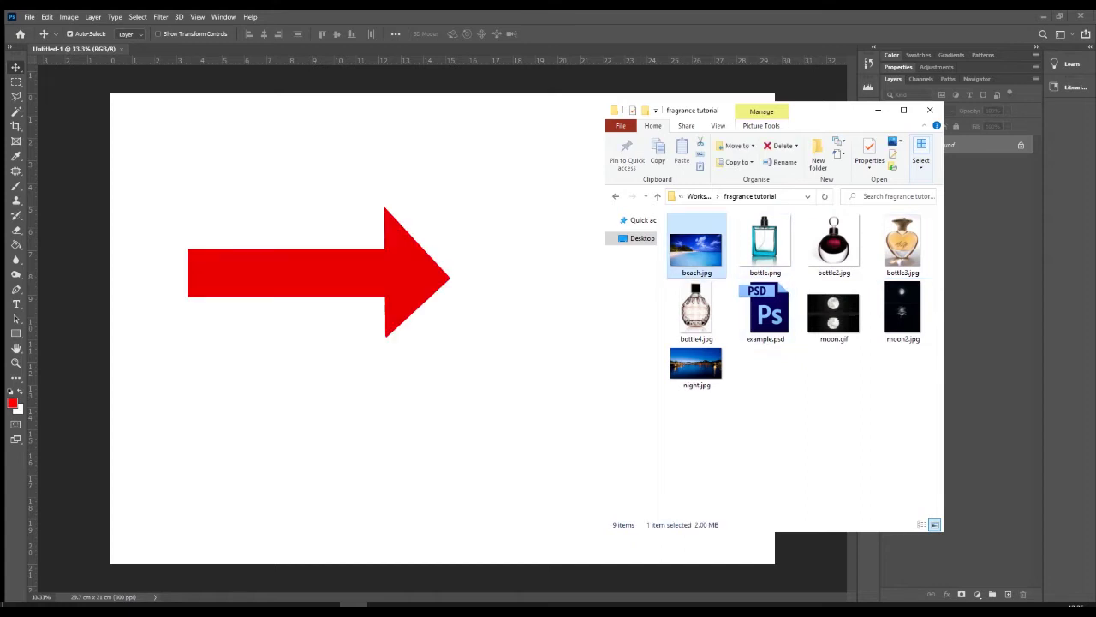
{"action": "left_click_drag", "start_coordinate": [696, 248], "coordinate": [479, 317]}
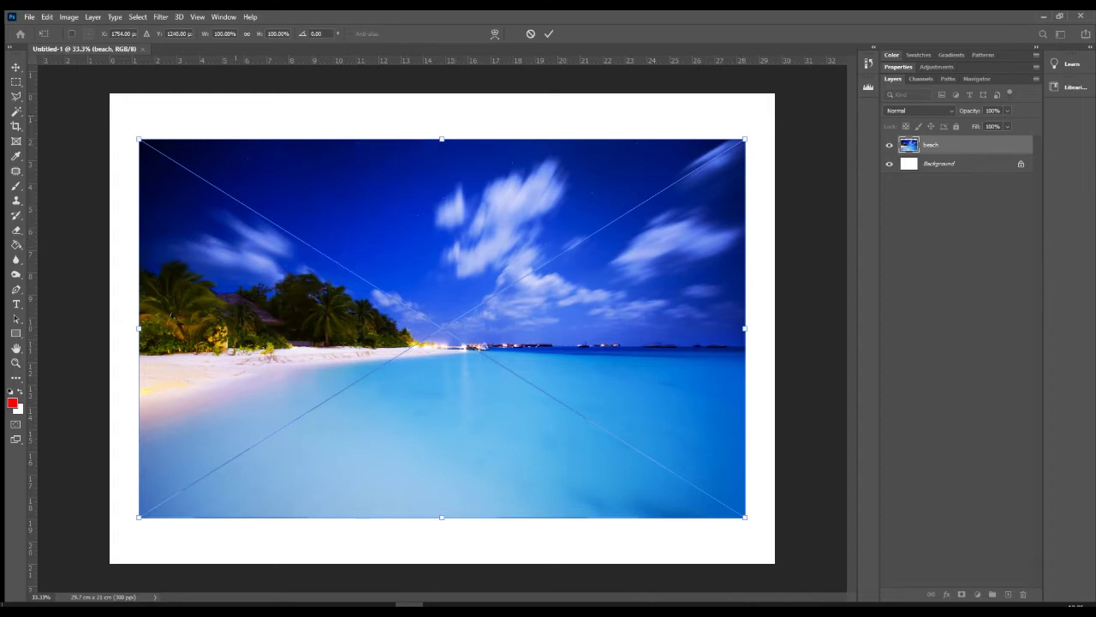
{"action": "left_click_drag", "start_coordinate": [745, 139], "coordinate": [661, 142]}
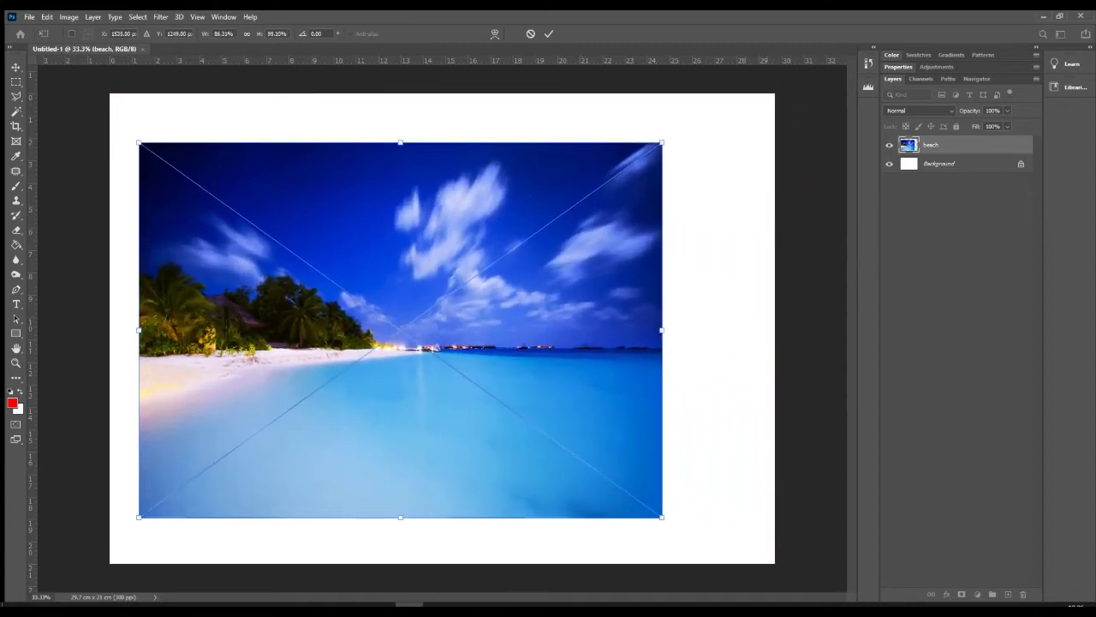
{"action": "left_click", "coordinate": [530, 34]}
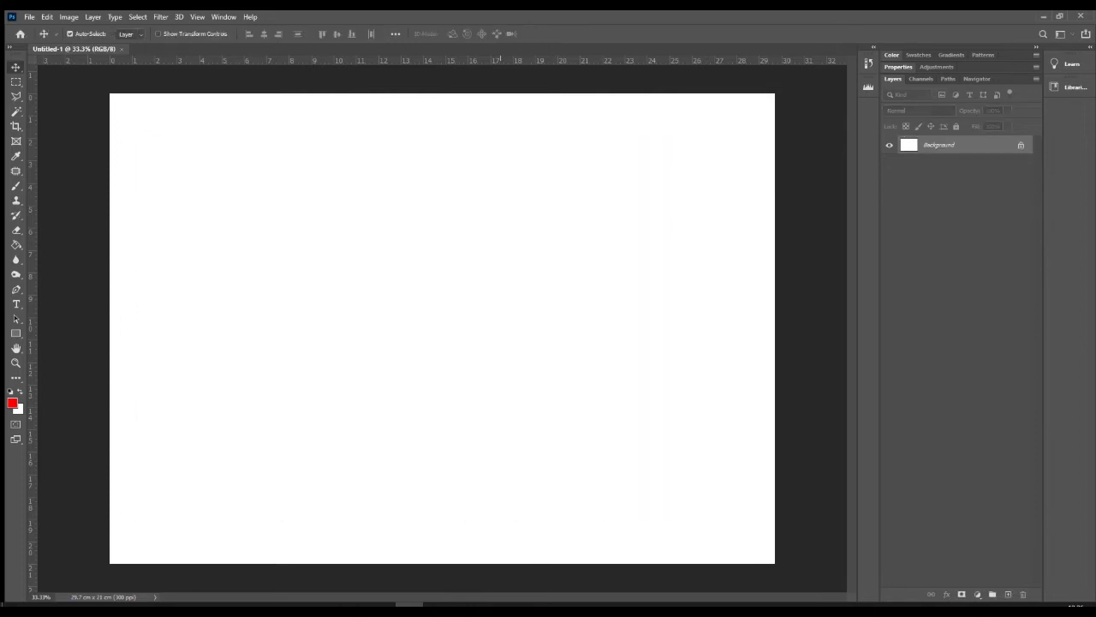
Place beach.jpg in the document and scale it proportionally to about 124% so it covers the whole canvas.
{"action": "left_click", "coordinate": [353, 605]}
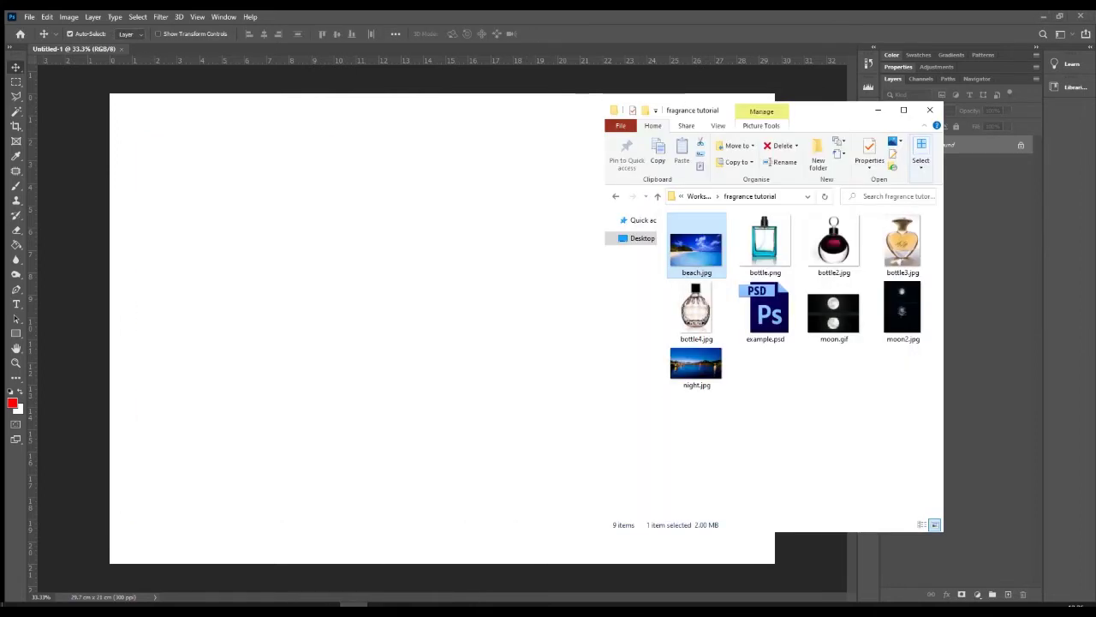
{"action": "left_click_drag", "start_coordinate": [695, 247], "coordinate": [442, 328]}
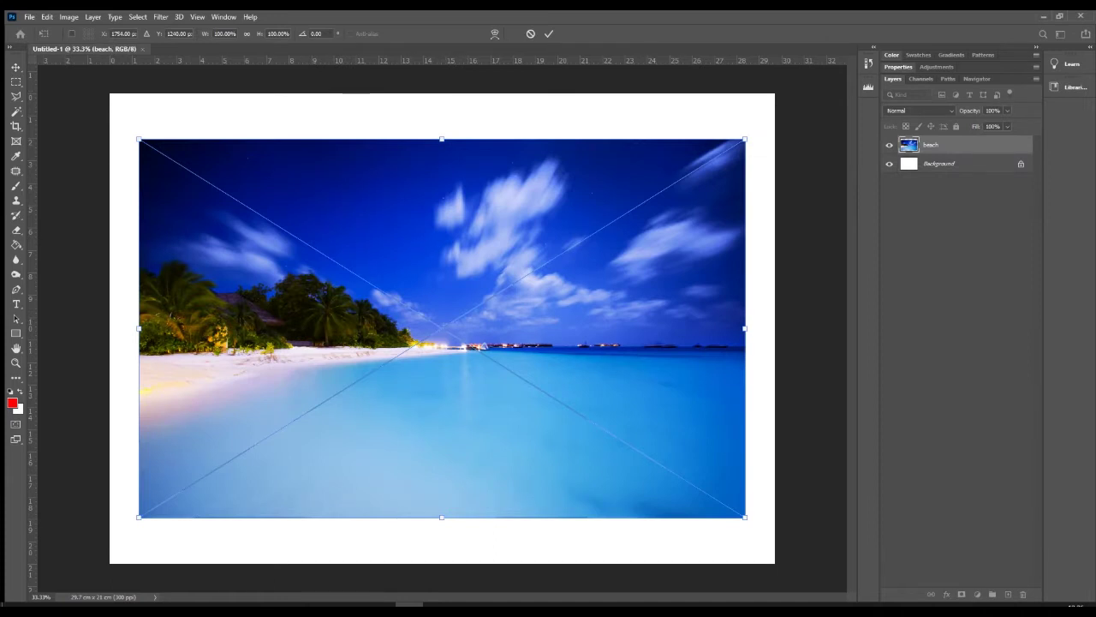
{"action": "left_click_drag", "start_coordinate": [315, 198], "coordinate": [285, 152]}
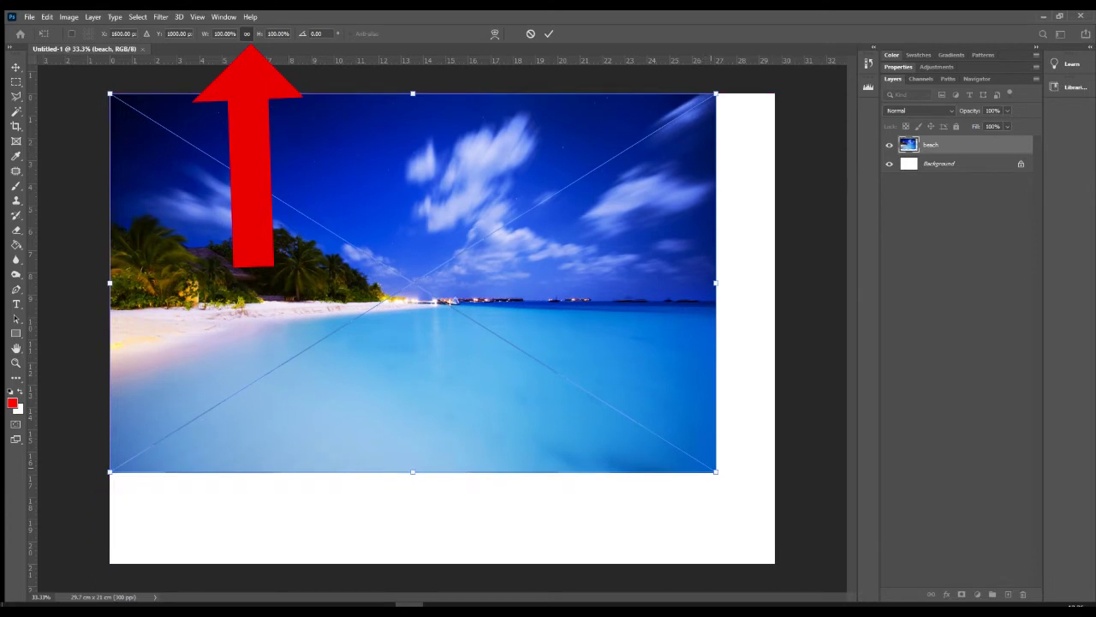
{"action": "left_click_drag", "start_coordinate": [715, 471], "coordinate": [853, 565]}
{"action": "left_click_drag", "start_coordinate": [737, 343], "coordinate": [711, 345]}
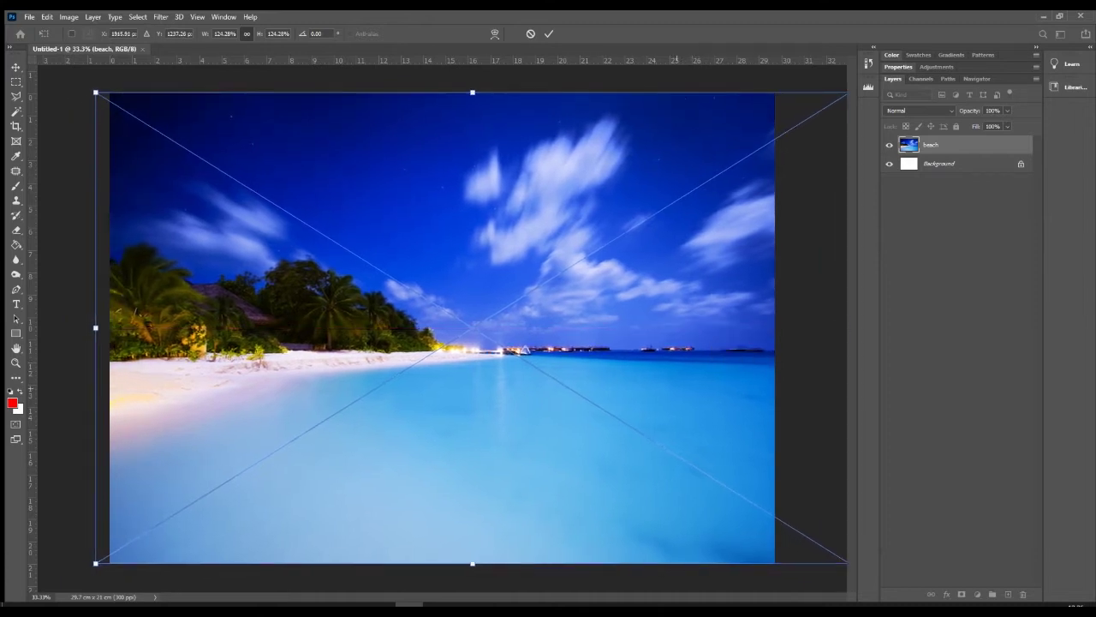
{"action": "left_click", "coordinate": [549, 34]}
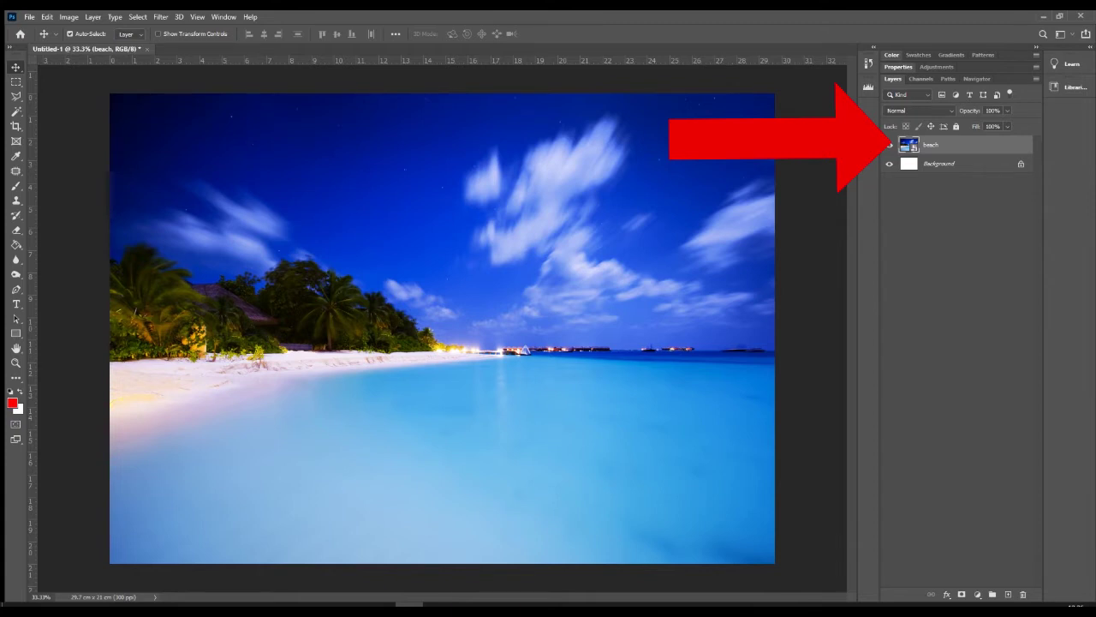
{"action": "left_click", "coordinate": [353, 604]}
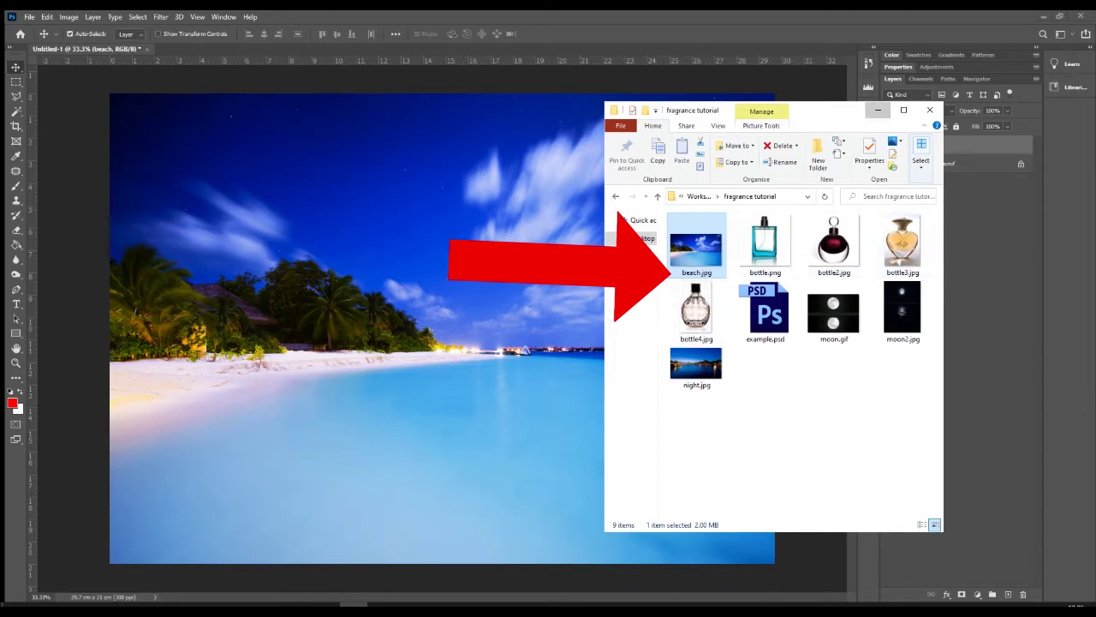
{"action": "left_click", "coordinate": [878, 110]}
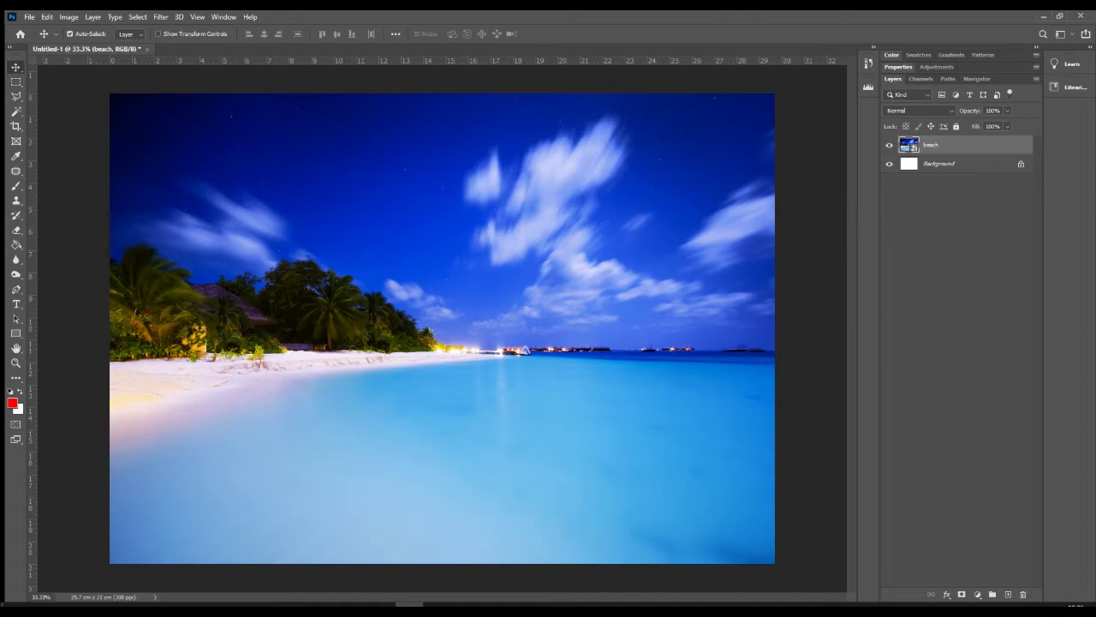
{"action": "double_click", "coordinate": [932, 145]}
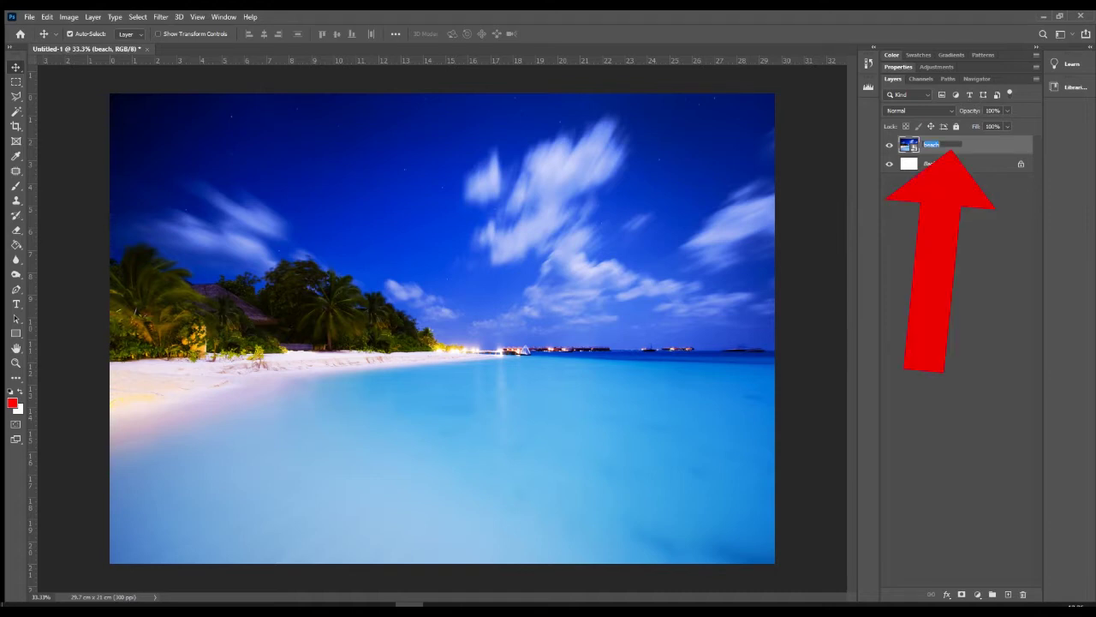
{"action": "key", "text": "Return"}
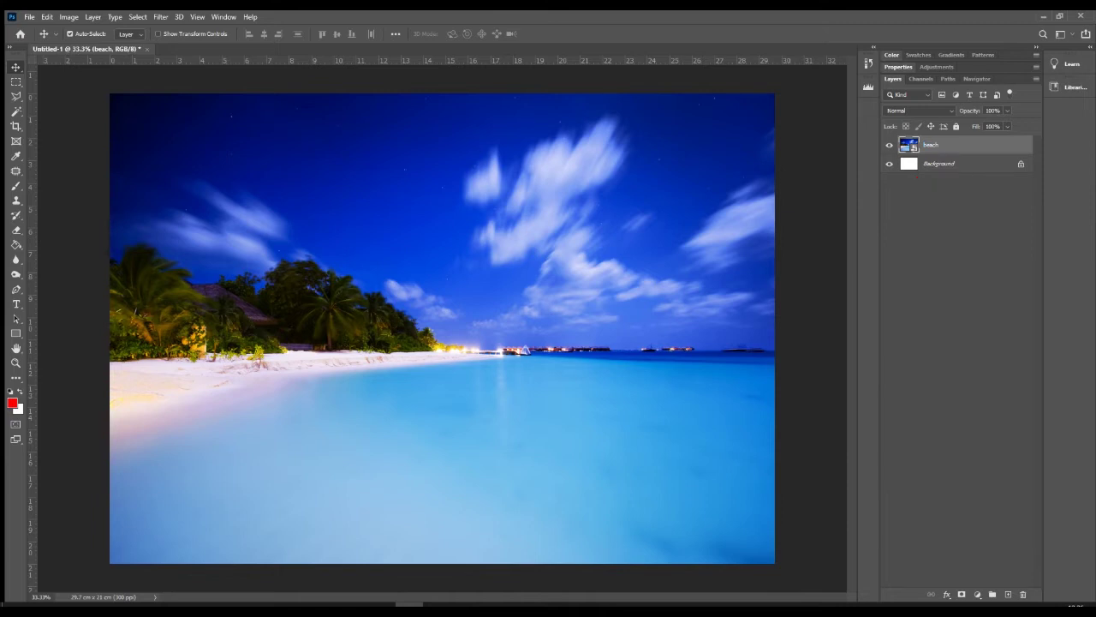
Rasterize the beach smart object with the Brush tool active, and paint and undo a red test scribble on it.
{"action": "key", "text": "b"}
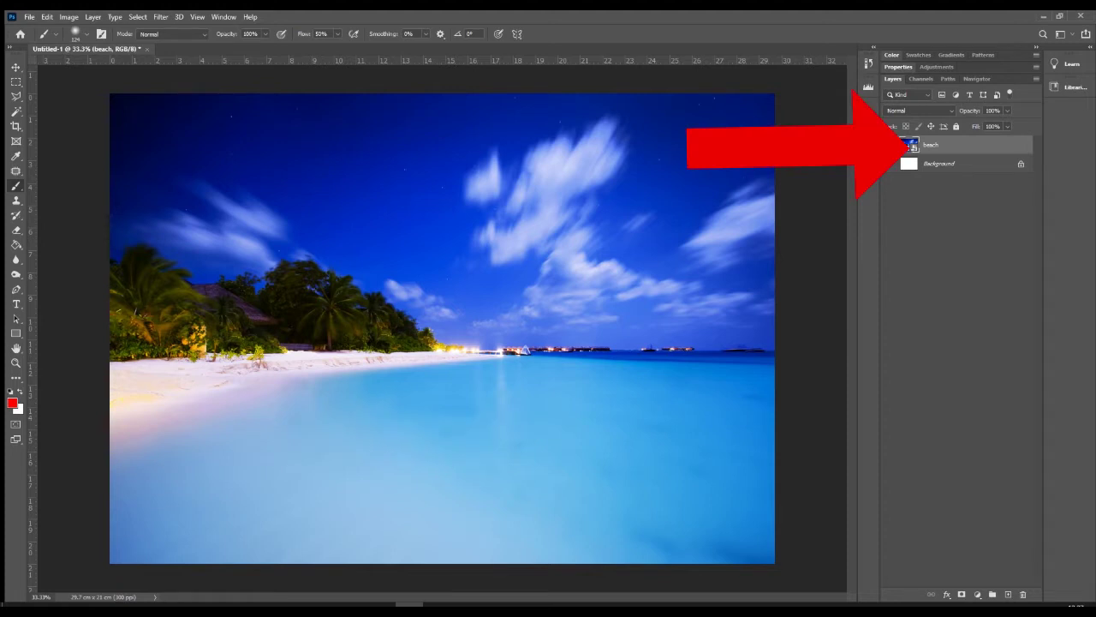
{"action": "left_click", "coordinate": [439, 257]}
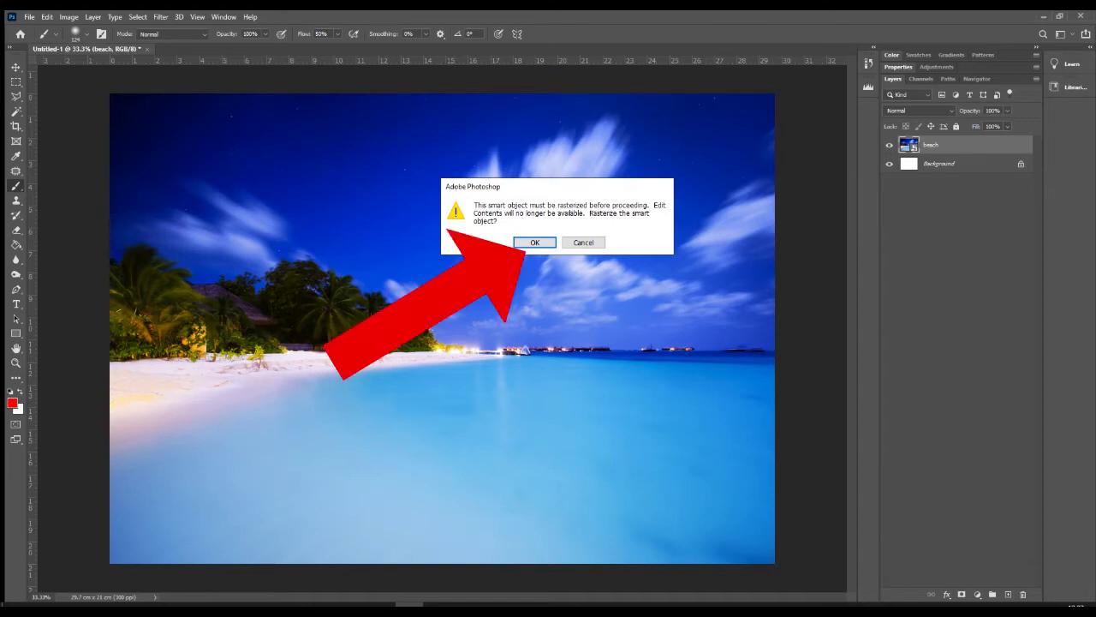
{"action": "key", "text": "Return"}
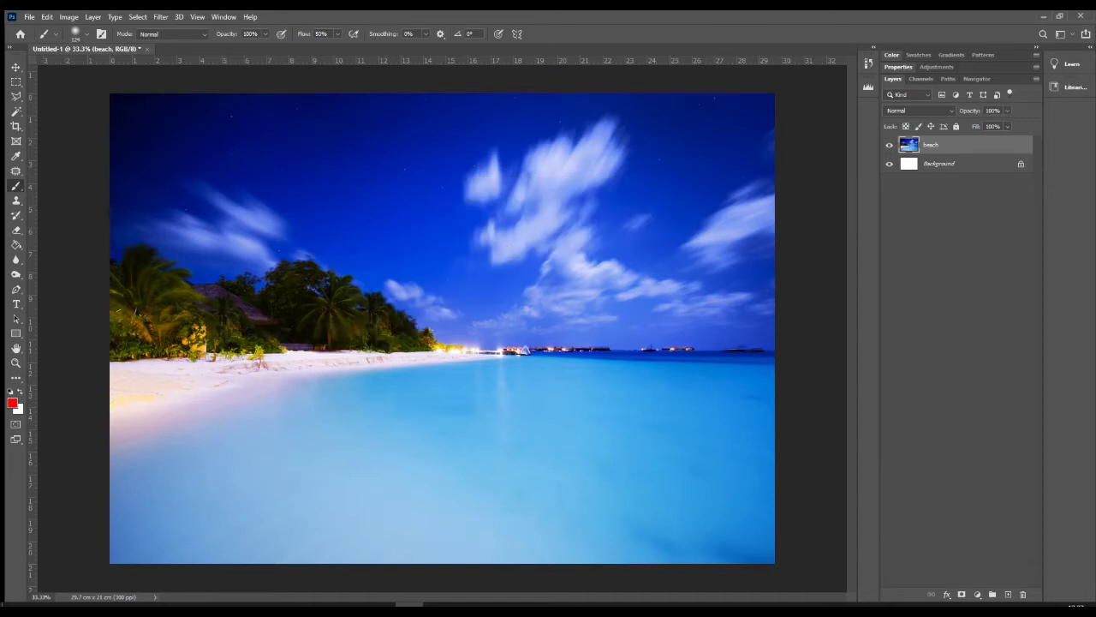
{"action": "mouse_move", "coordinate": [492, 192]}
{"action": "left_mouse_down"}
{"action": "mouse_move", "coordinate": [522, 348]}
{"action": "mouse_move", "coordinate": [531, 342]}
{"action": "mouse_move", "coordinate": [514, 325]}
{"action": "mouse_move", "coordinate": [450, 309]}
{"action": "left_mouse_up"}
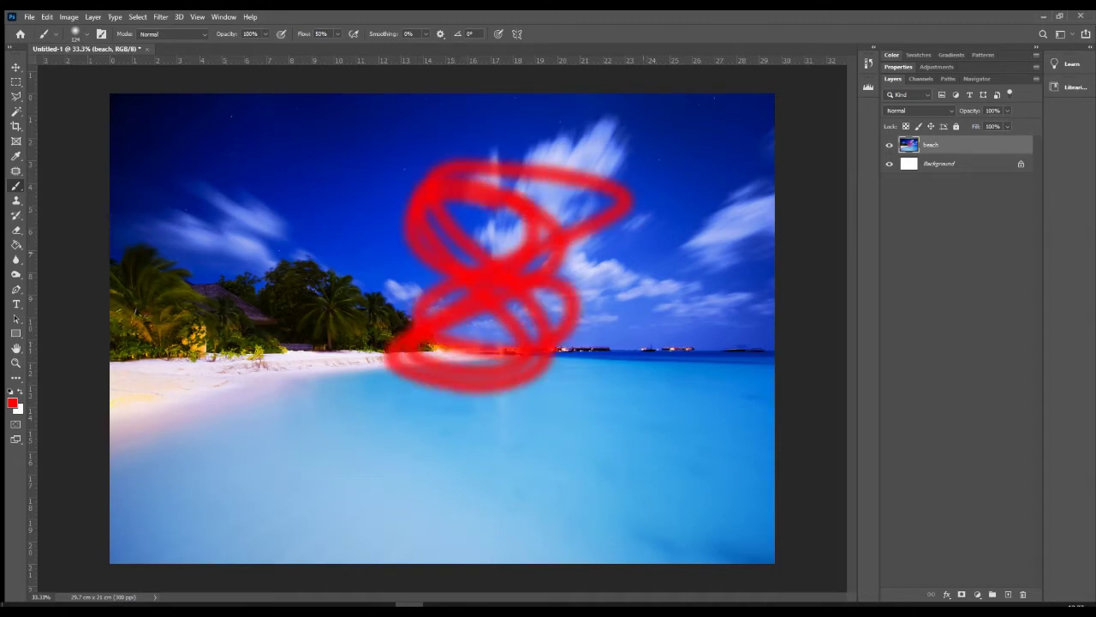
{"action": "key", "text": "ctrl+z"}
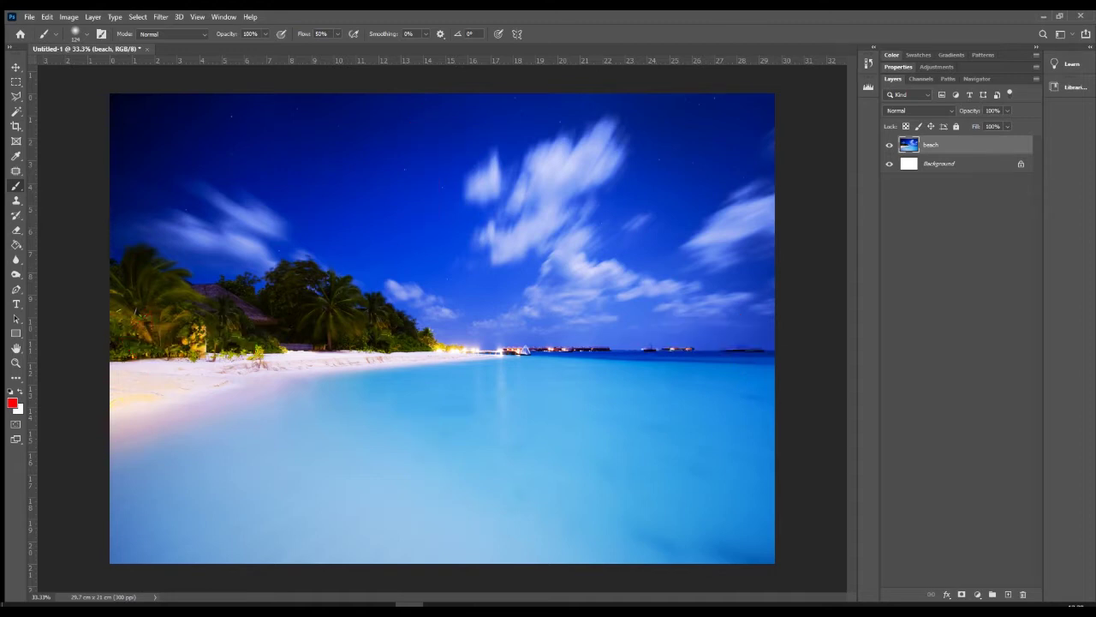
Add a horizontal guide 1 cm below the canvas's top edge.
{"action": "left_click", "coordinate": [15, 68]}
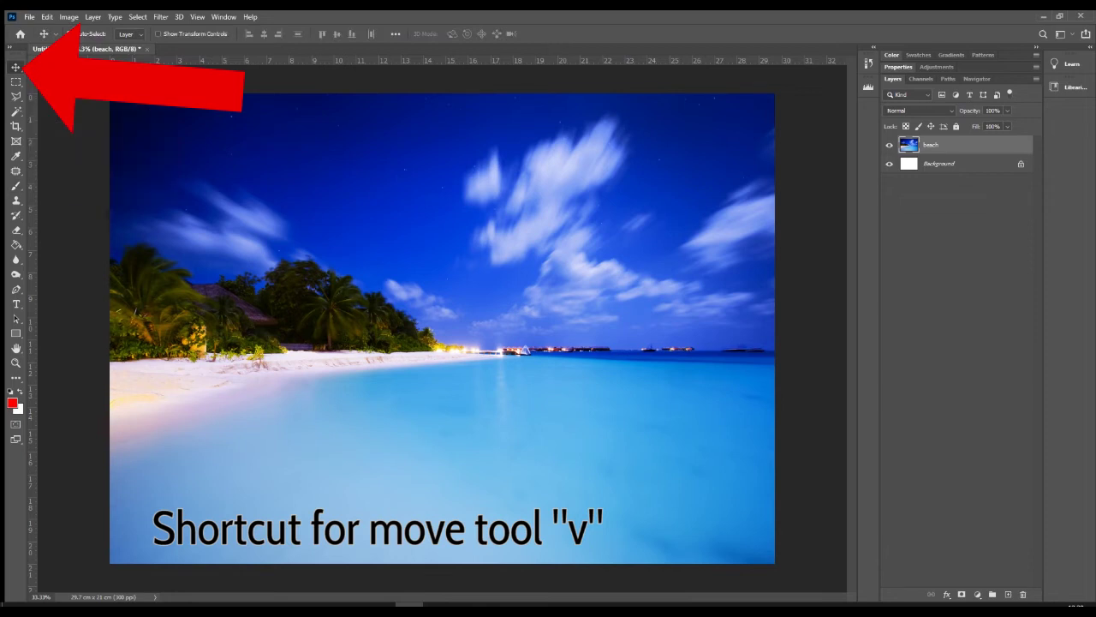
{"action": "left_click_drag", "start_coordinate": [512, 60], "coordinate": [508, 115]}
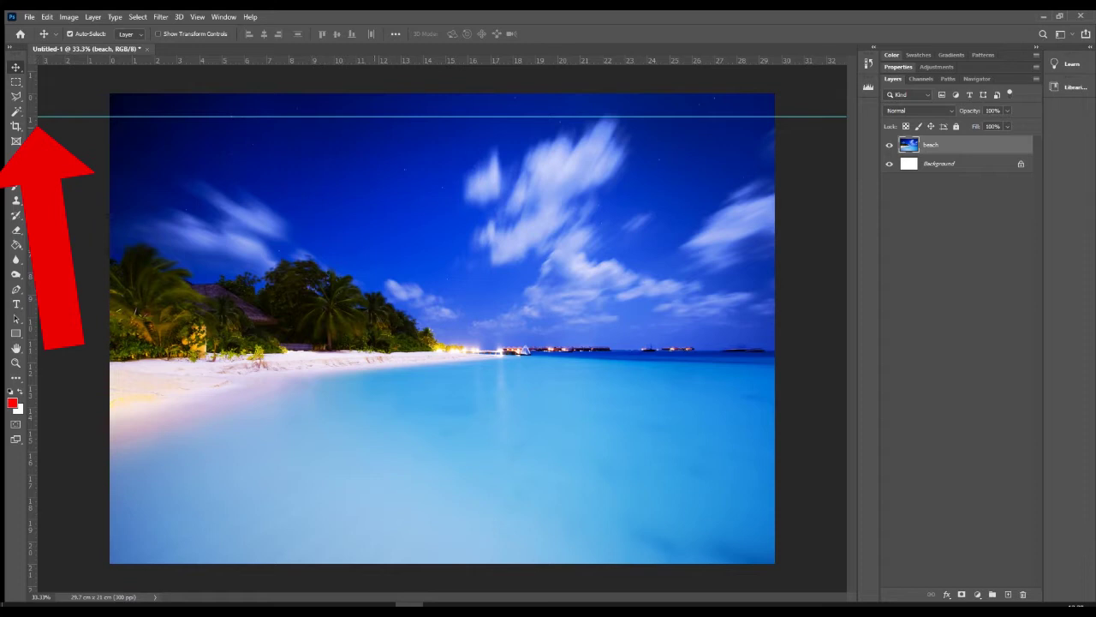
Switch the ruler units to pixels and millimeters, and set them back to centimeters.
{"action": "right_click", "coordinate": [33, 115]}
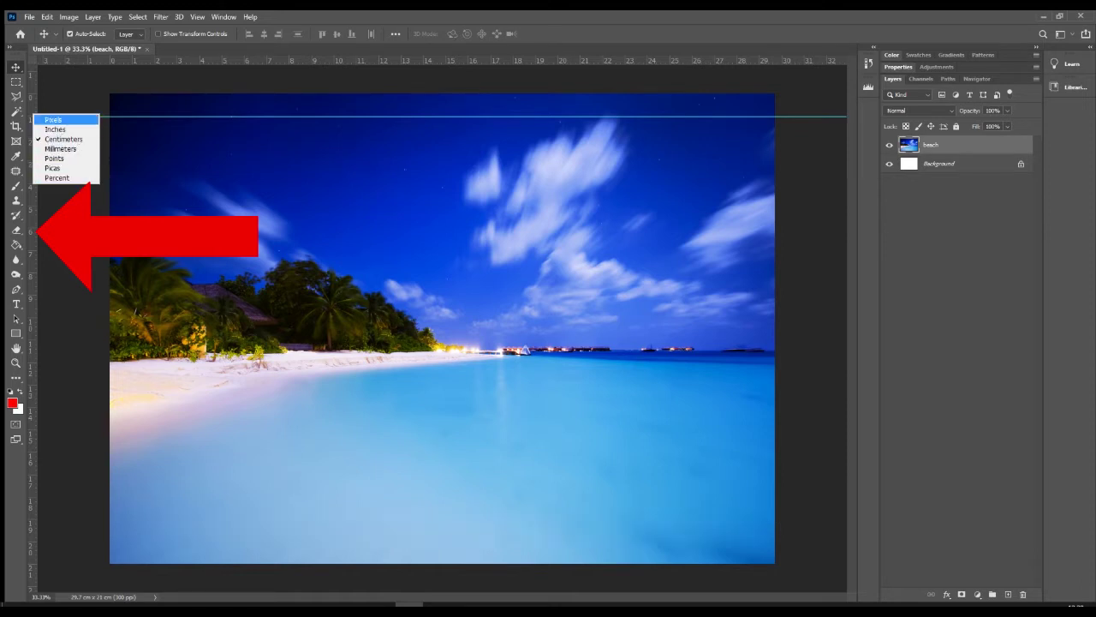
{"action": "left_click", "coordinate": [53, 119]}
{"action": "right_click", "coordinate": [33, 131]}
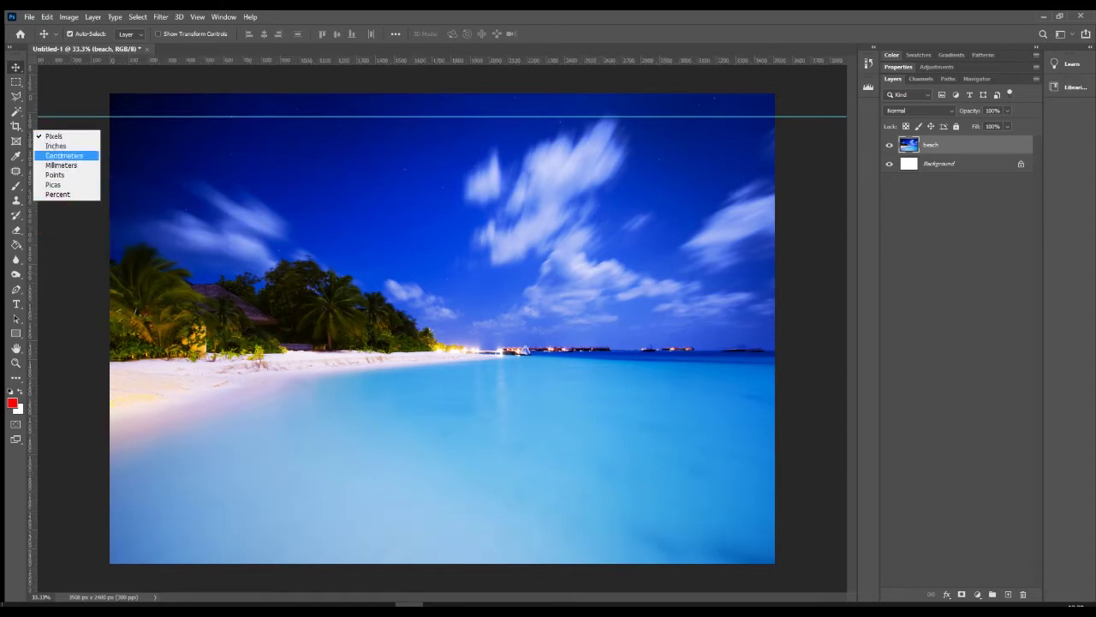
{"action": "left_click", "coordinate": [64, 155]}
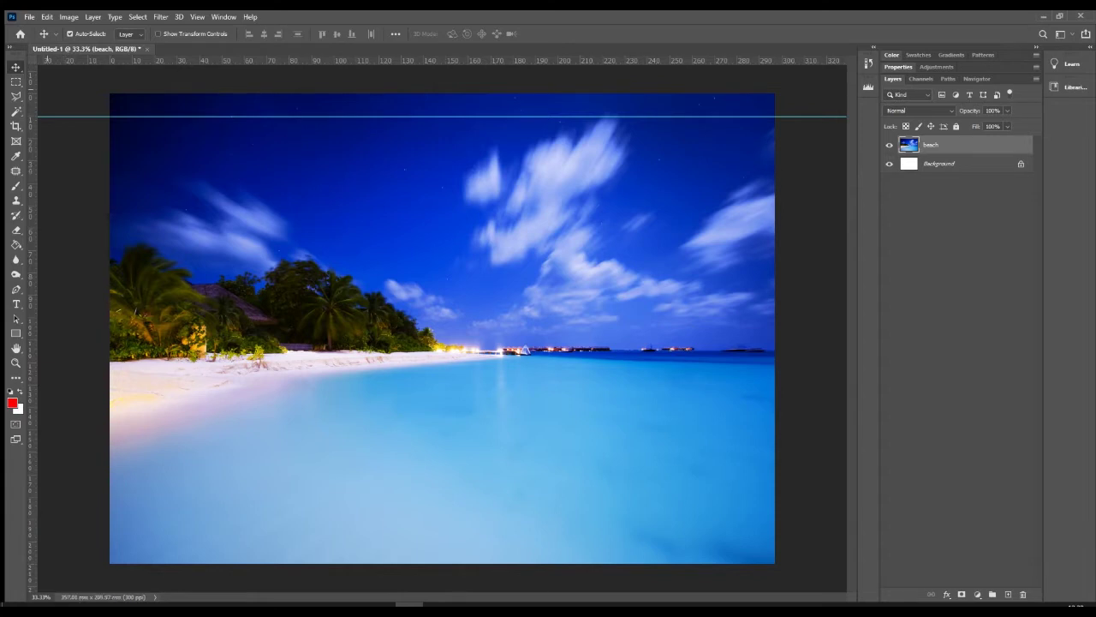
{"action": "right_click", "coordinate": [31, 107]}
{"action": "left_click", "coordinate": [61, 133]}
Add margin guides about 1 cm inside the canvas's bottom, right and left edges.
{"action": "left_click_drag", "start_coordinate": [214, 60], "coordinate": [214, 543]}
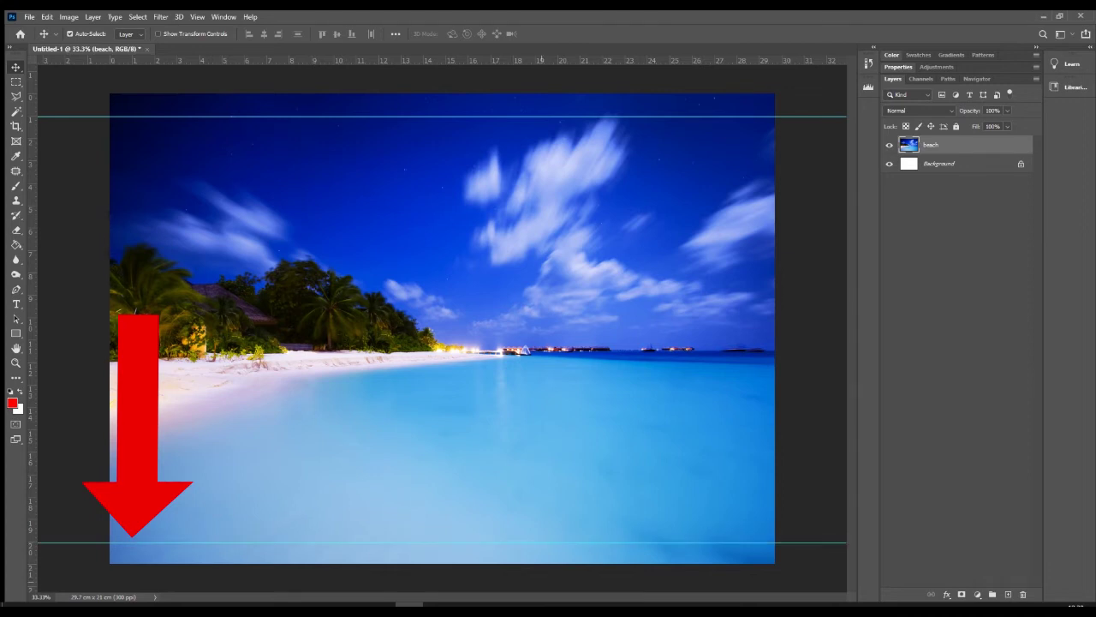
{"action": "left_click_drag", "start_coordinate": [30, 385], "coordinate": [754, 386]}
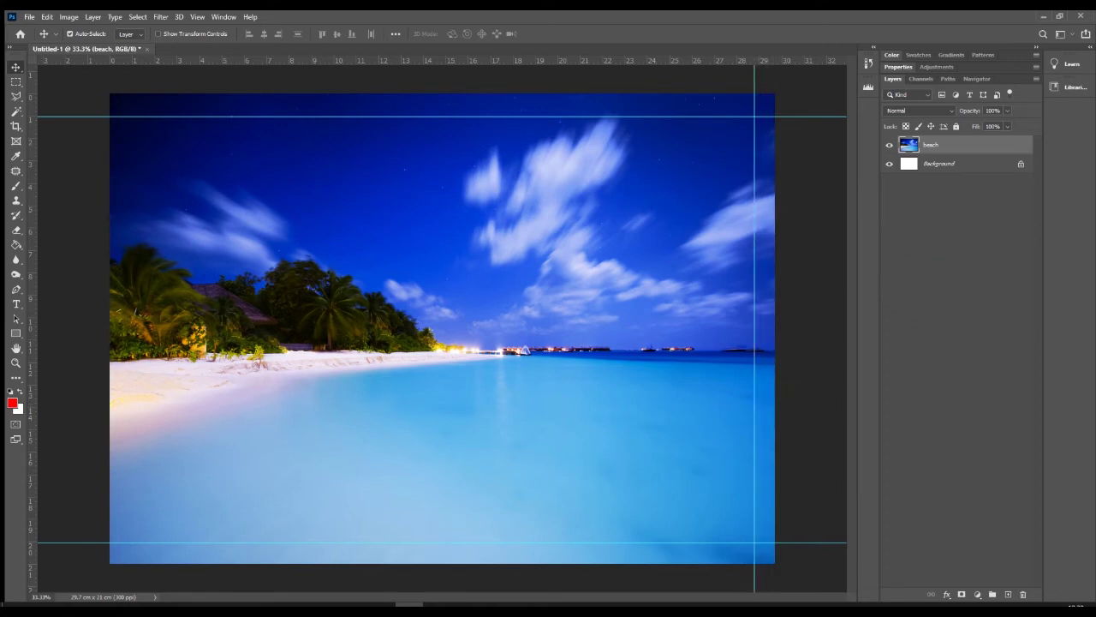
{"action": "left_click_drag", "start_coordinate": [30, 399], "coordinate": [78, 399]}
{"action": "left_click_drag", "start_coordinate": [110, 392], "coordinate": [132, 392]}
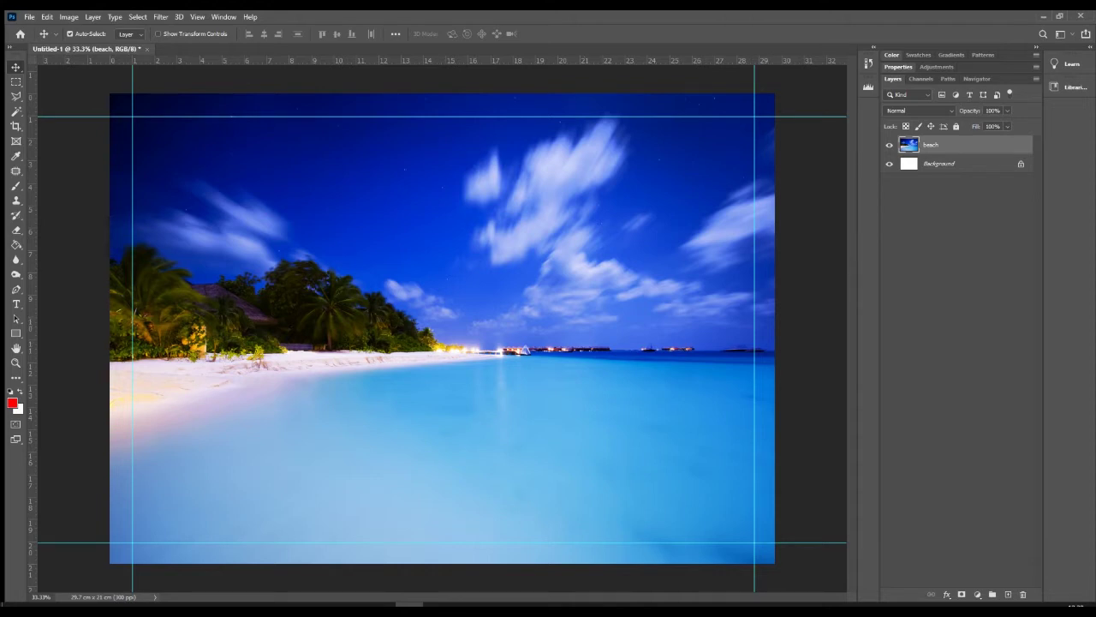
{"action": "left_click_drag", "start_coordinate": [31, 308], "coordinate": [433, 311]}
{"action": "left_click_drag", "start_coordinate": [453, 60], "coordinate": [454, 353]}
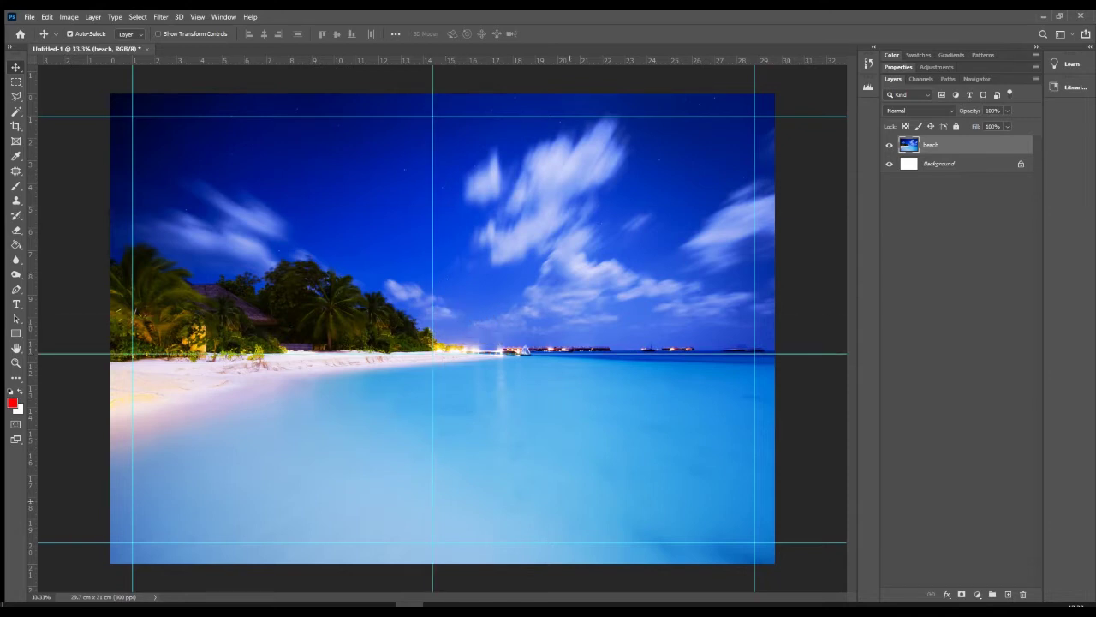
{"action": "key", "text": "ctrl+z"}
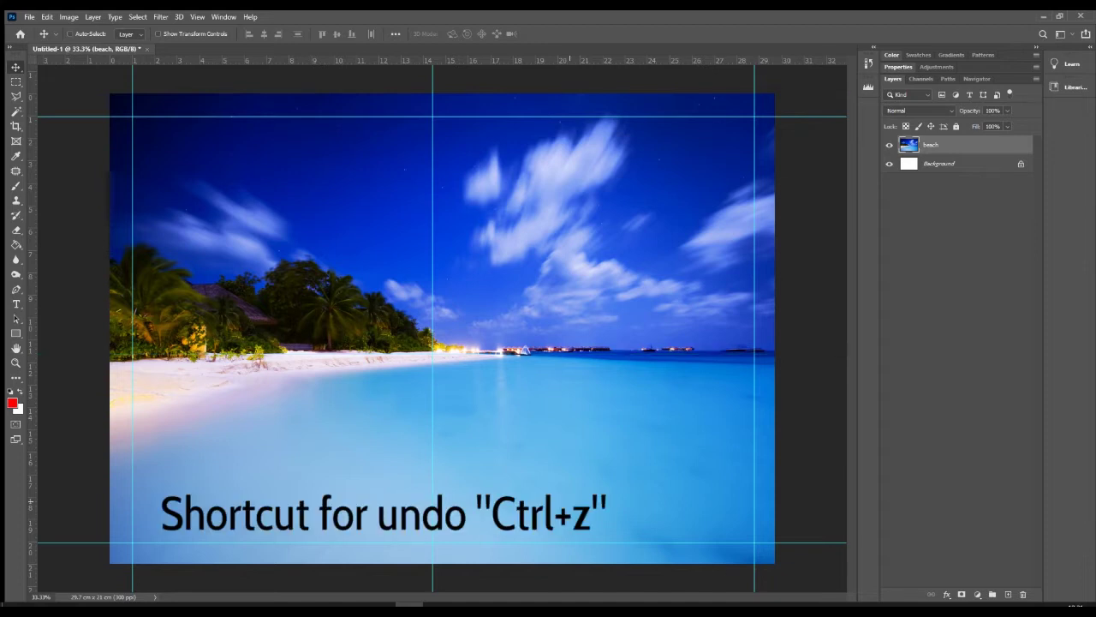
{"action": "key", "text": "ctrl+z"}
{"action": "left_click", "coordinate": [70, 33]}
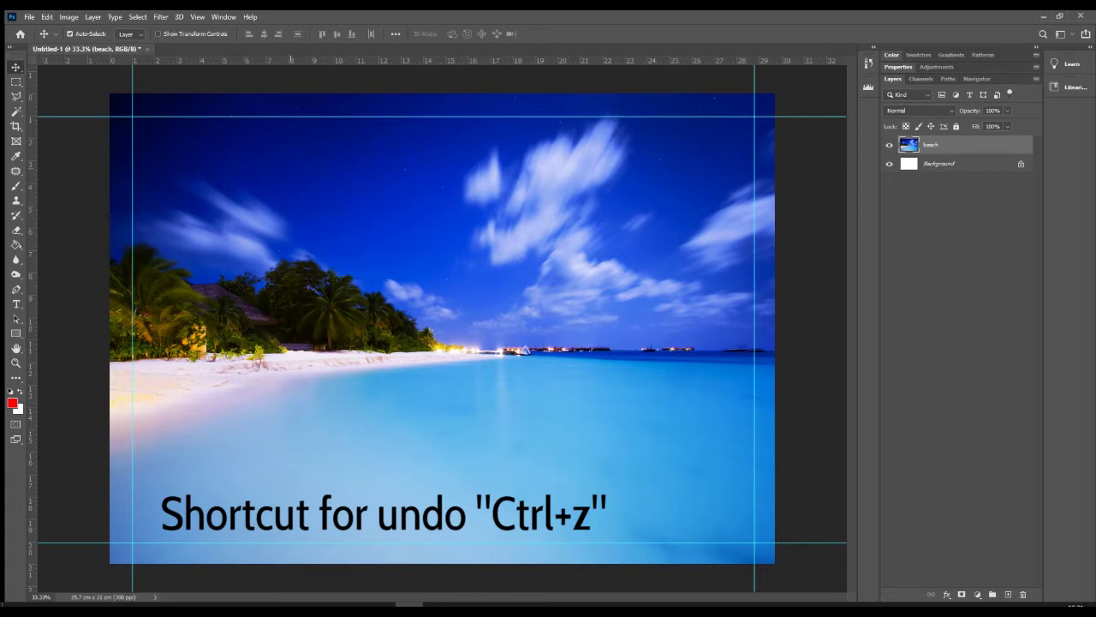
Add horizontal guides at about 8.5 and 16.5 cm and vertical guides at about 9.8 and 20.5 cm inside the margins.
{"action": "left_click_drag", "start_coordinate": [293, 60], "coordinate": [300, 283]}
{"action": "left_click_drag", "start_coordinate": [403, 60], "coordinate": [402, 462]}
{"action": "left_click_drag", "start_coordinate": [30, 224], "coordinate": [329, 230]}
{"action": "left_click_drag", "start_coordinate": [30, 291], "coordinate": [570, 315]}
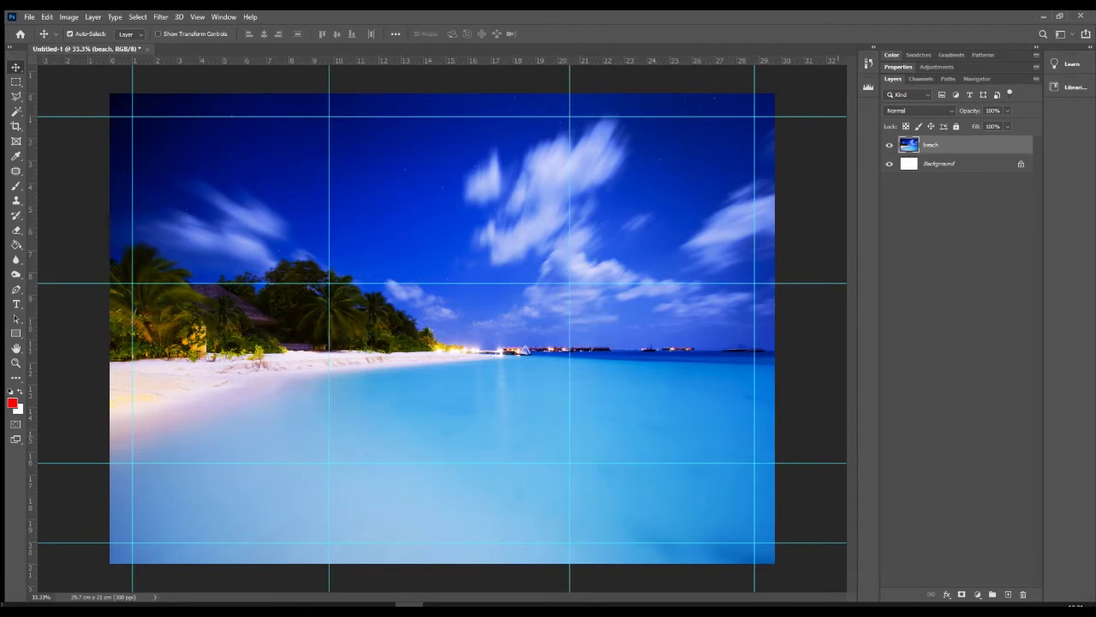
Hide the guides over the beach image, showing and hiding them once more.
{"action": "left_click", "coordinate": [197, 16]}
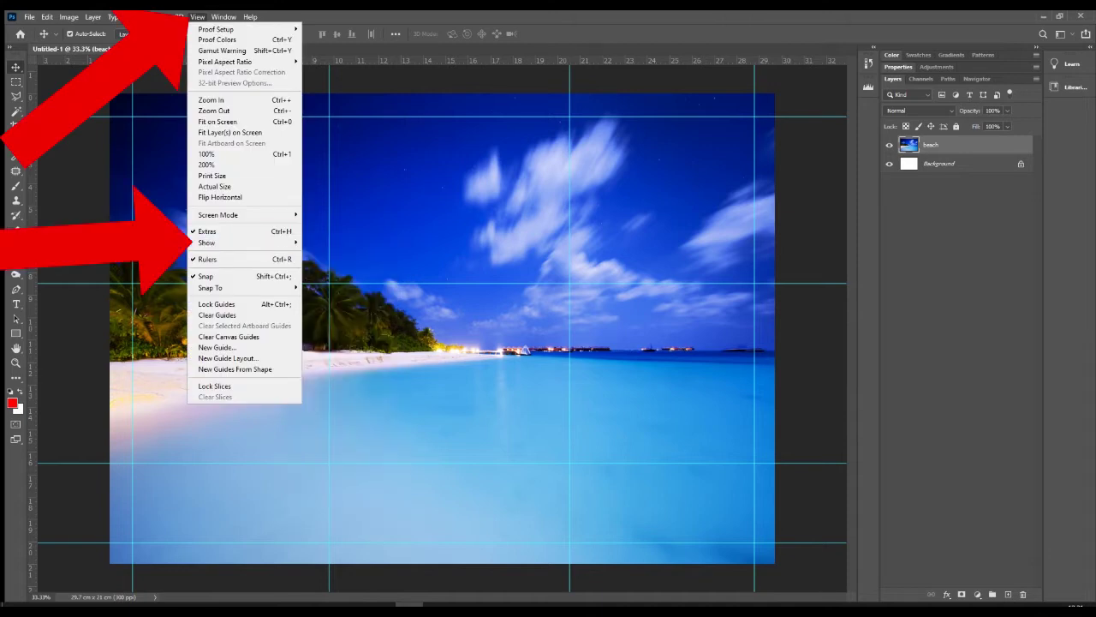
{"action": "mouse_move", "coordinate": [207, 242]}
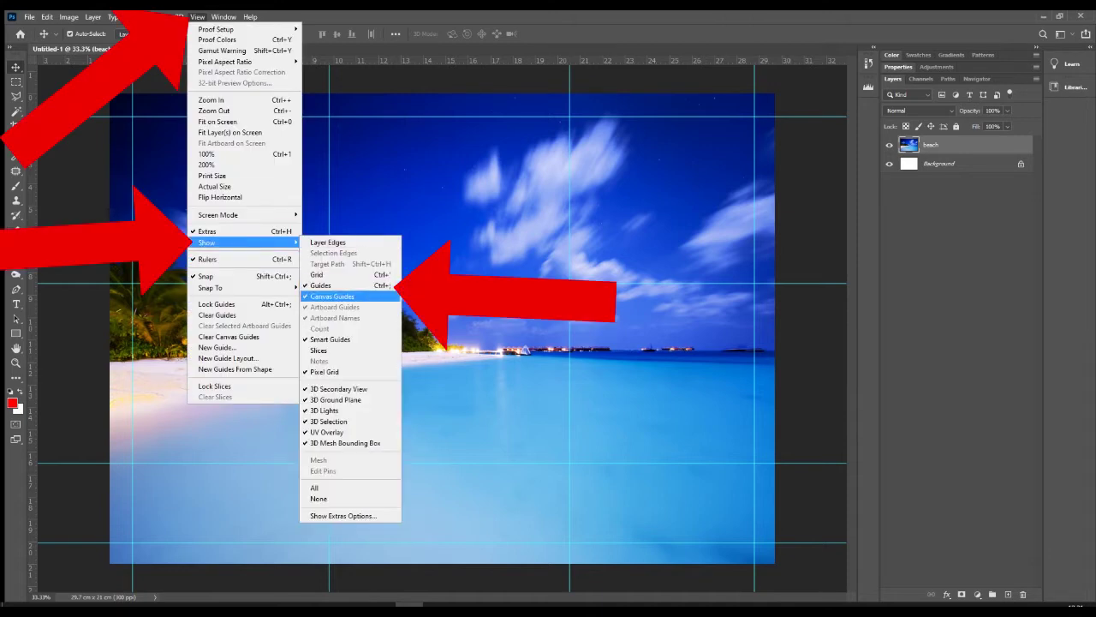
{"action": "left_click", "coordinate": [320, 286]}
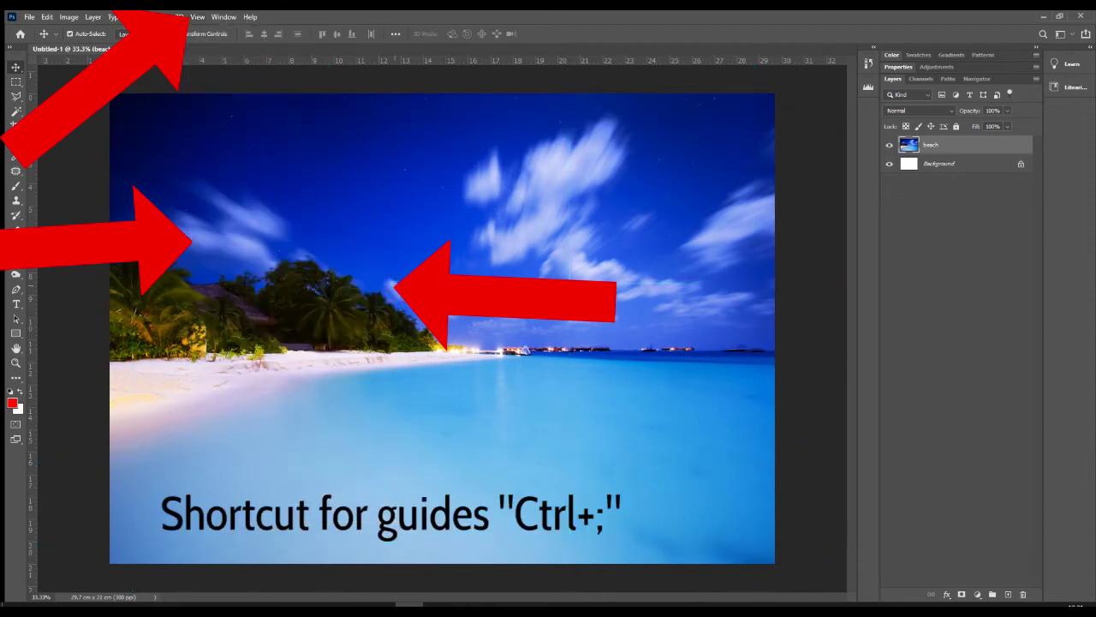
{"action": "key", "text": "ctrl+semicolon"}
{"action": "key", "text": "ctrl+semicolon"}
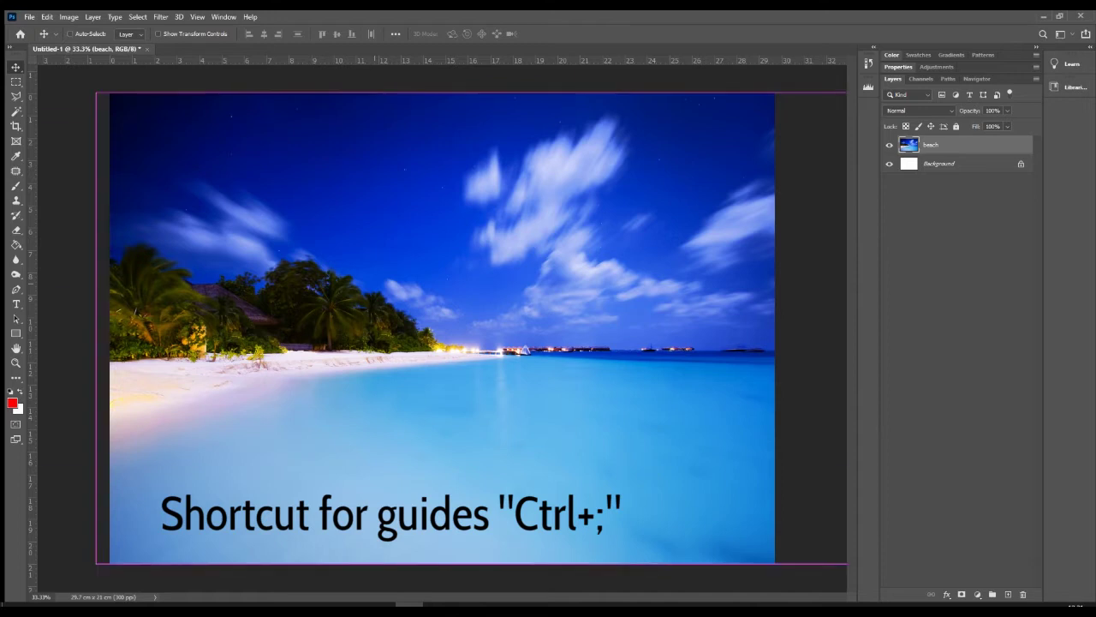
Show and hide the guides and the grid over the beach image, leaving both hidden.
{"action": "key", "text": "ctrl+semicolon"}
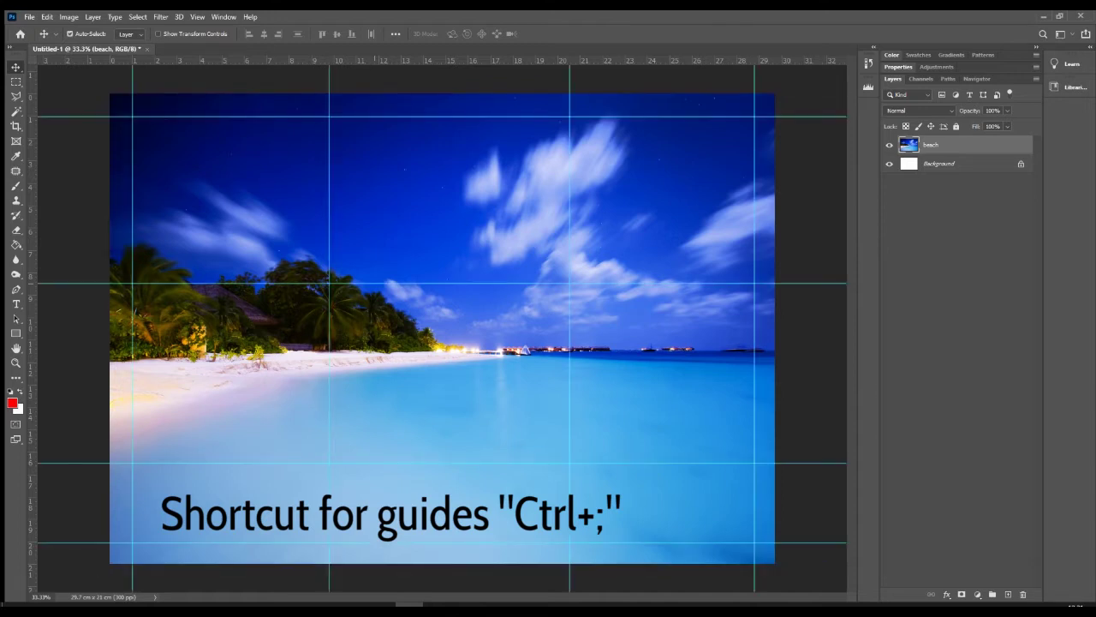
{"action": "key", "text": "ctrl+semicolon"}
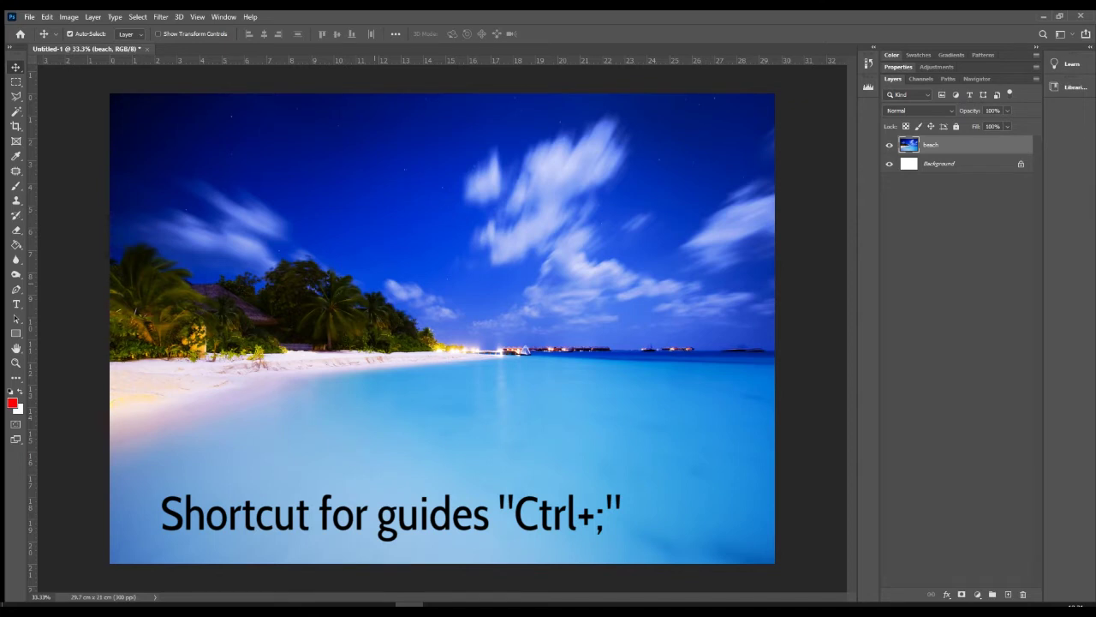
{"action": "key", "text": "ctrl+semicolon"}
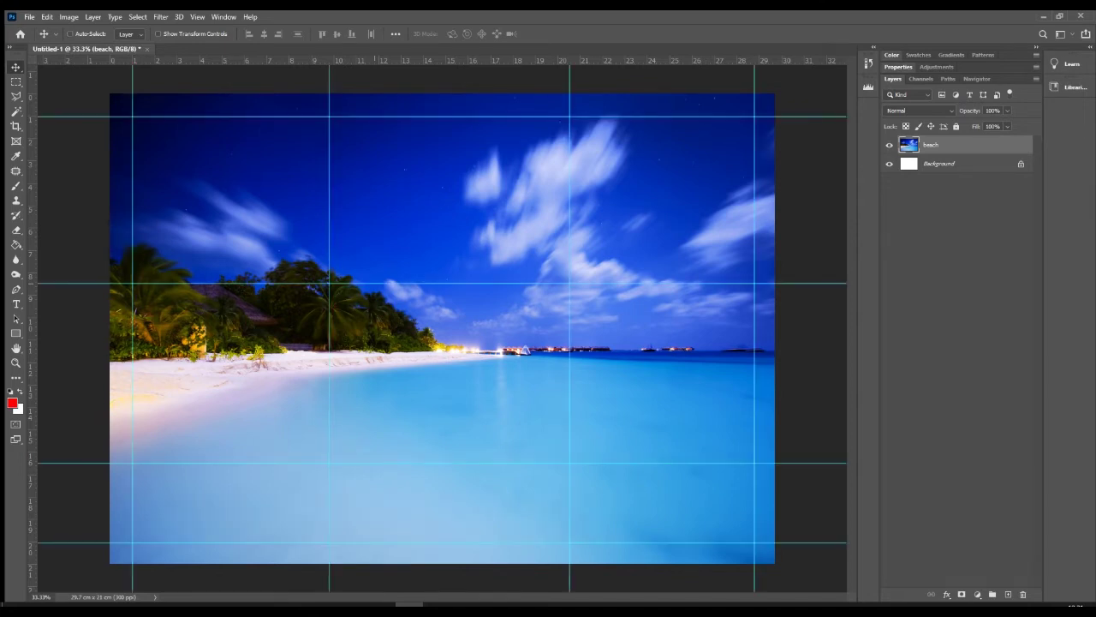
{"action": "key", "text": "ctrl+apostrophe"}
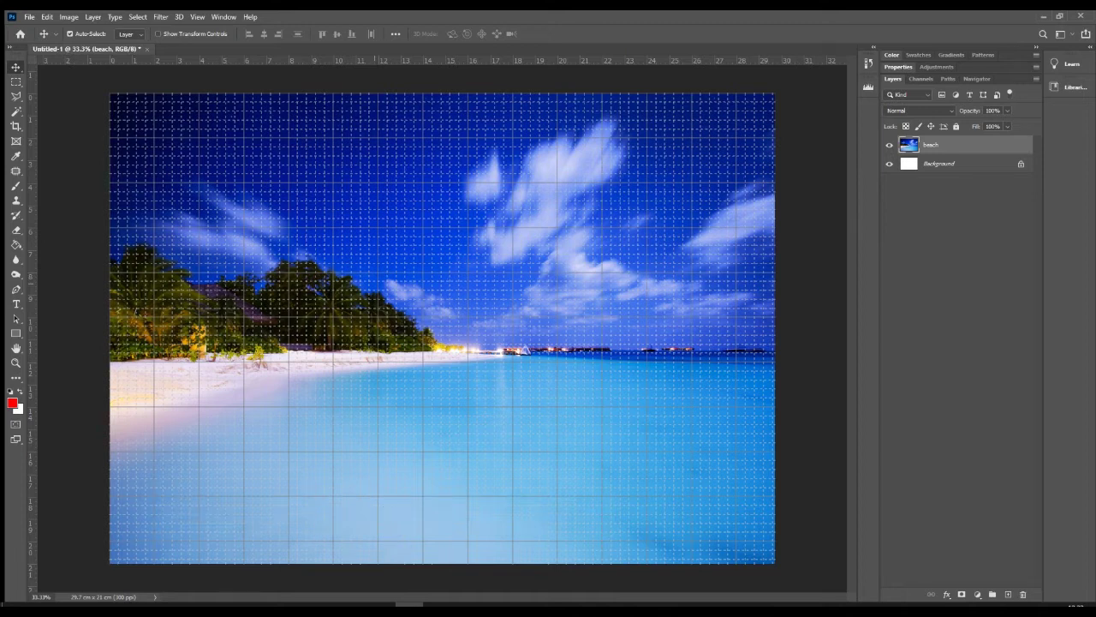
{"action": "key", "text": "ctrl"}
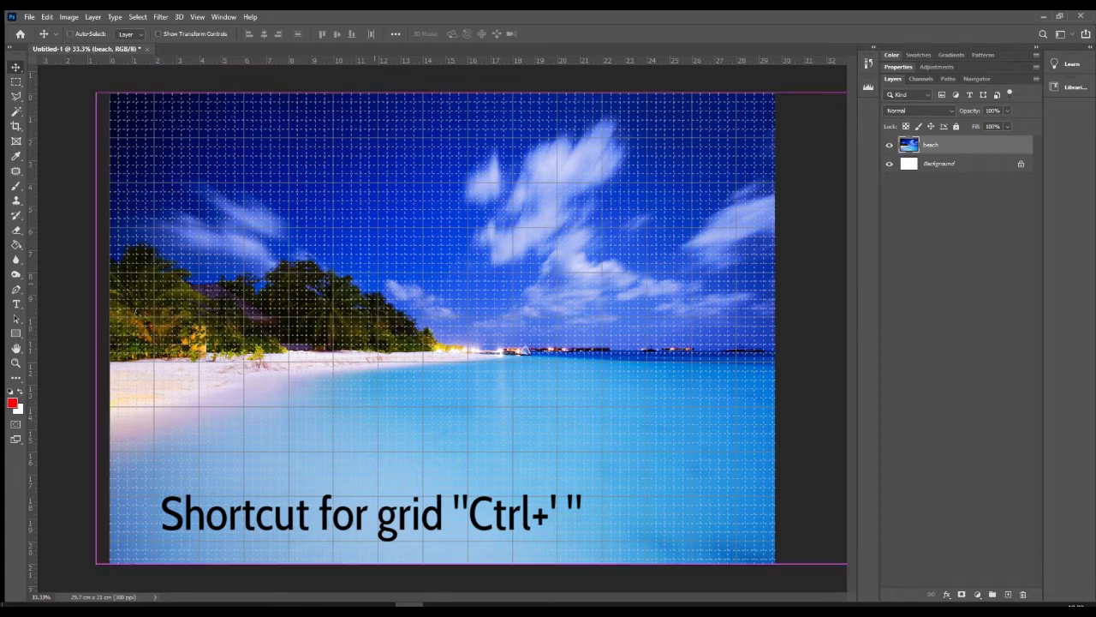
{"action": "key", "text": "ctrl+'"}
{"action": "key", "text": "ctrl+semicolon"}
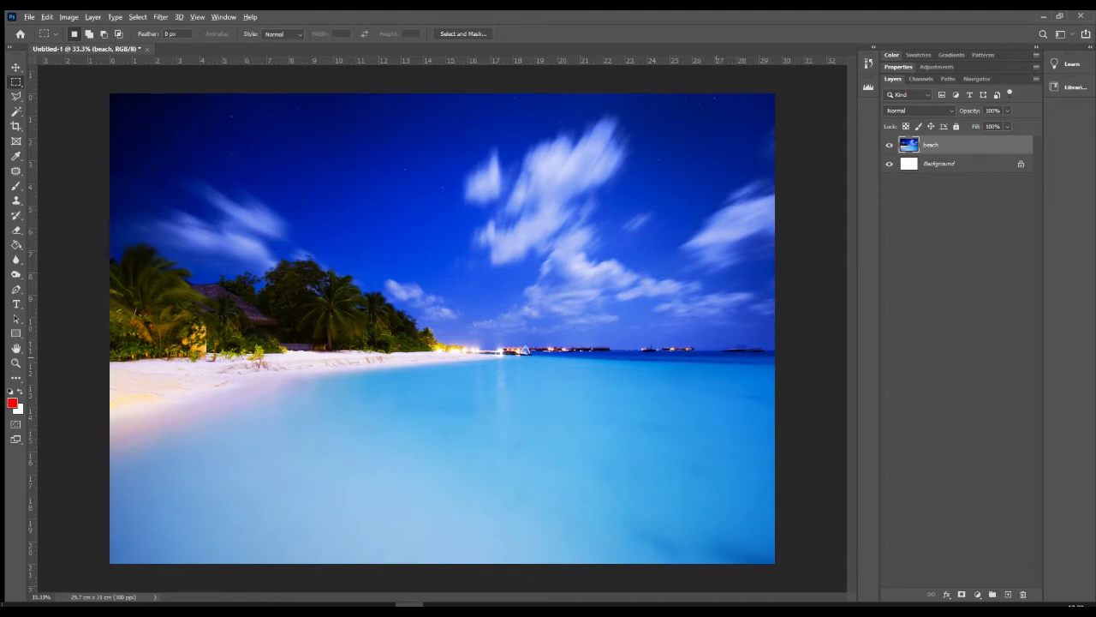
Sample the blue of the sky just above the boats at the far right of the horizon as the foreground color.
{"action": "scroll", "coordinate": [520, 349], "scroll_direction": "up", "scroll_amount": 5}
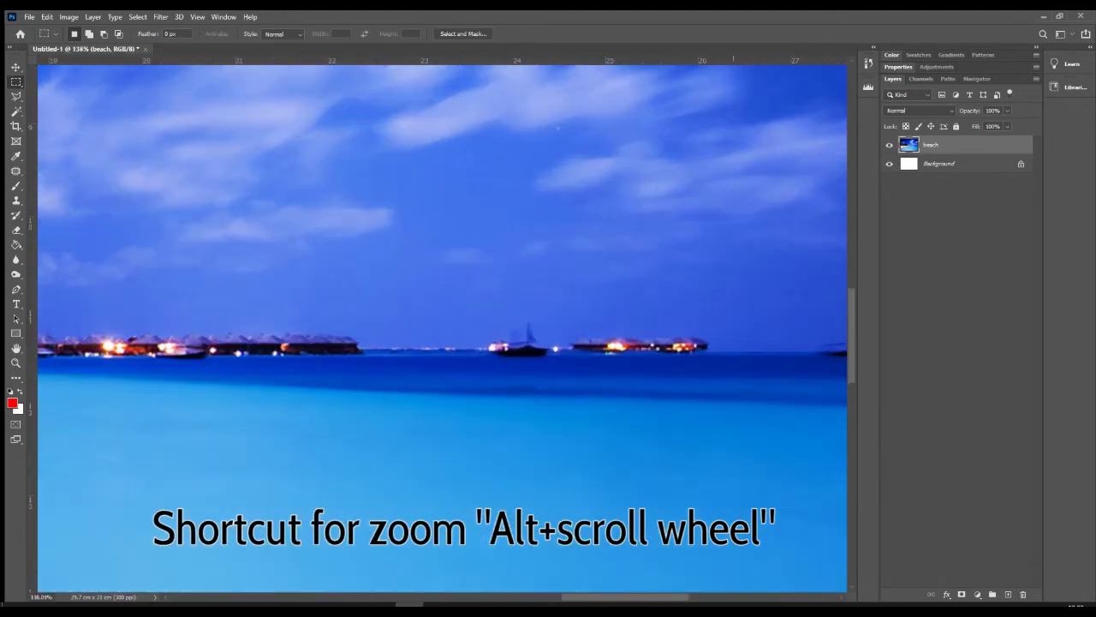
{"action": "left_click_drag", "start_coordinate": [655, 363], "coordinate": [477, 370]}
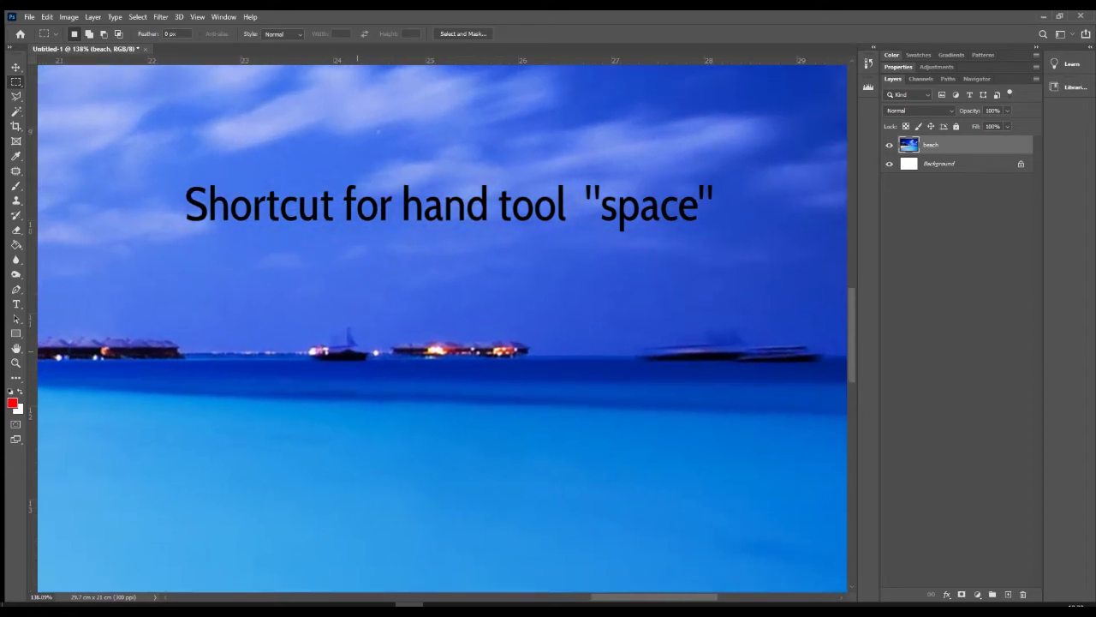
{"action": "left_click_drag", "start_coordinate": [775, 389], "coordinate": [751, 373]}
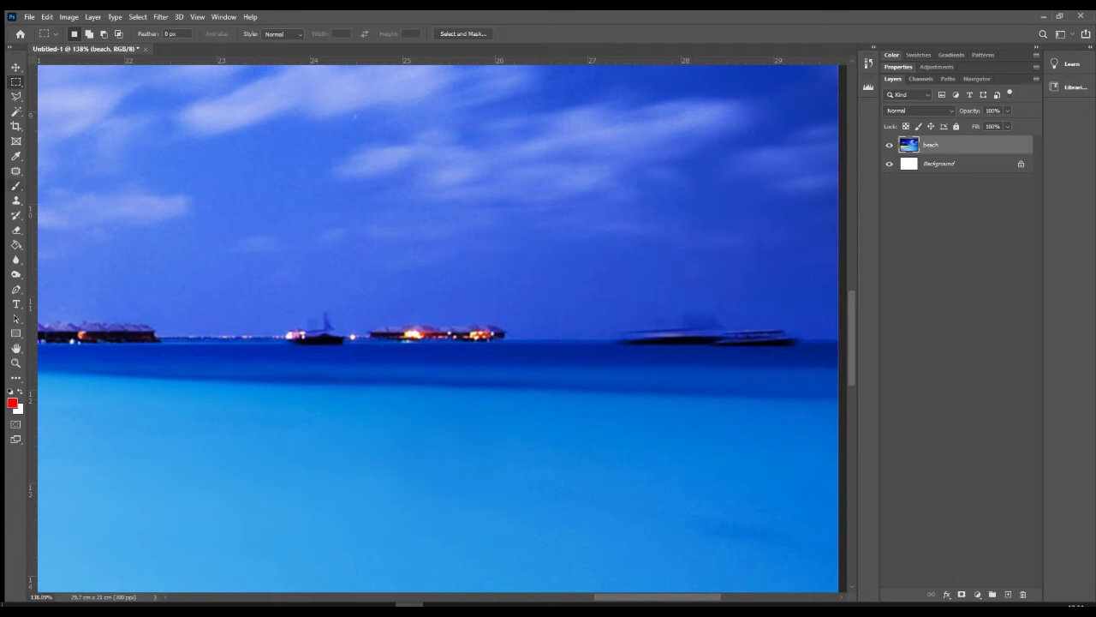
{"action": "left_click", "coordinate": [16, 155]}
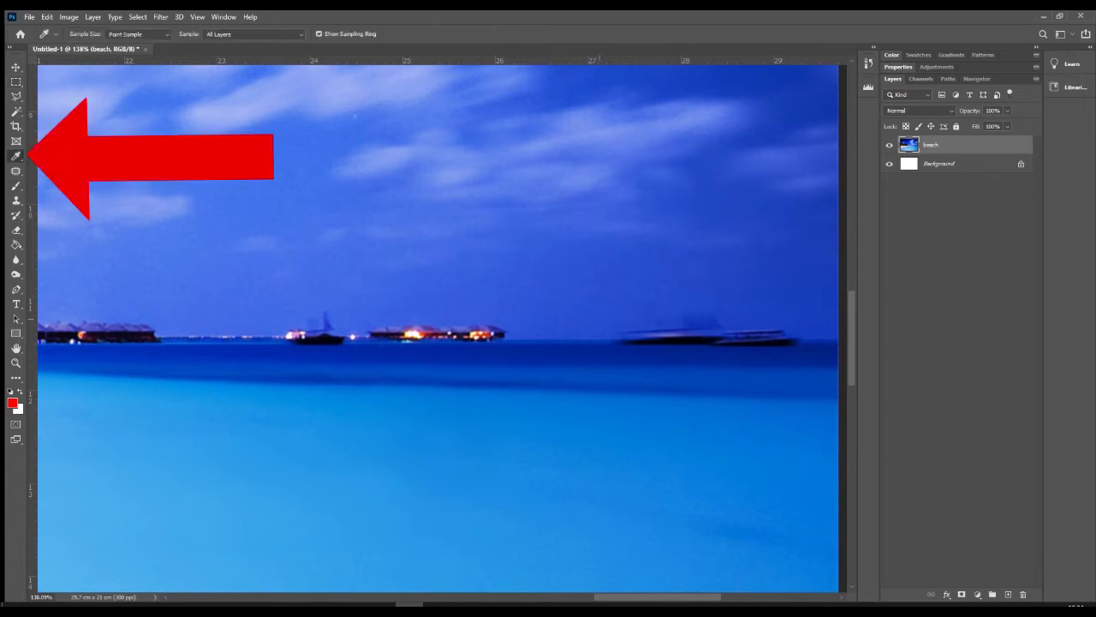
{"action": "left_click", "coordinate": [620, 319]}
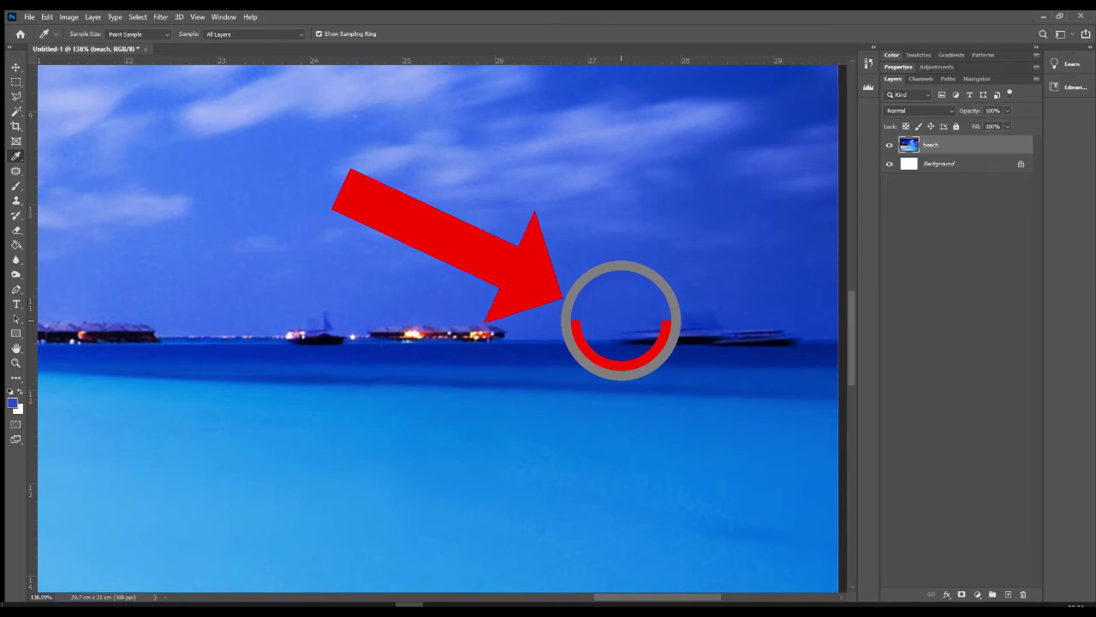
Try painting over the far-right boats with the sampled blue using the Brush tool, and undo the paint.
{"action": "key", "text": "b"}
{"action": "mouse_move", "coordinate": [762, 344]}
{"action": "left_mouse_down"}
{"action": "mouse_move", "coordinate": [685, 345]}
{"action": "mouse_move", "coordinate": [773, 336]}
{"action": "left_mouse_up"}
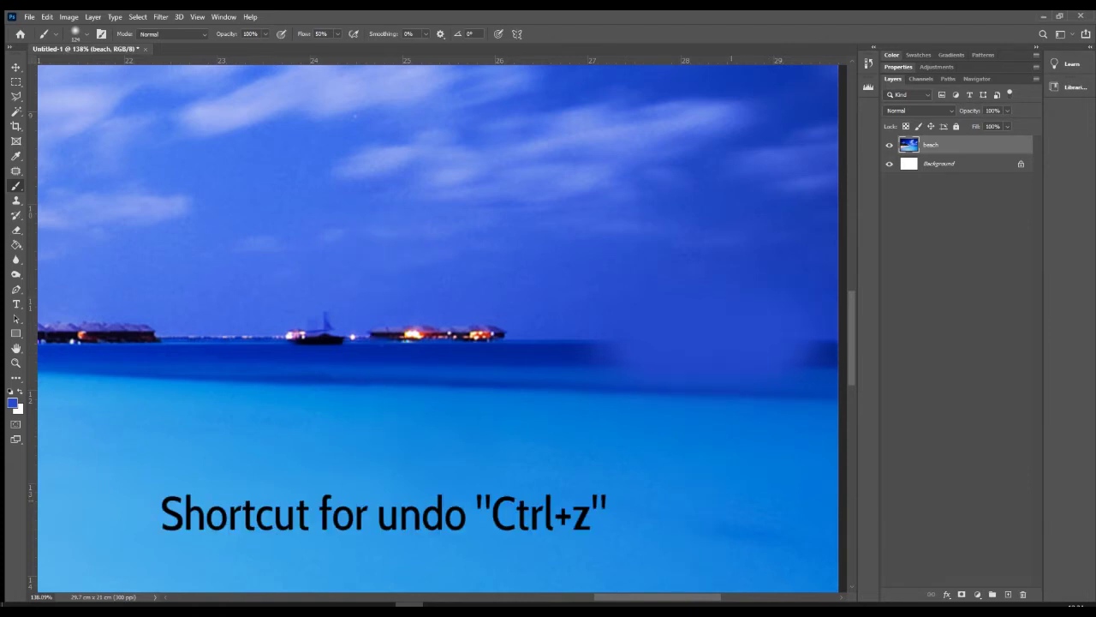
{"action": "key", "text": "ctrl+z"}
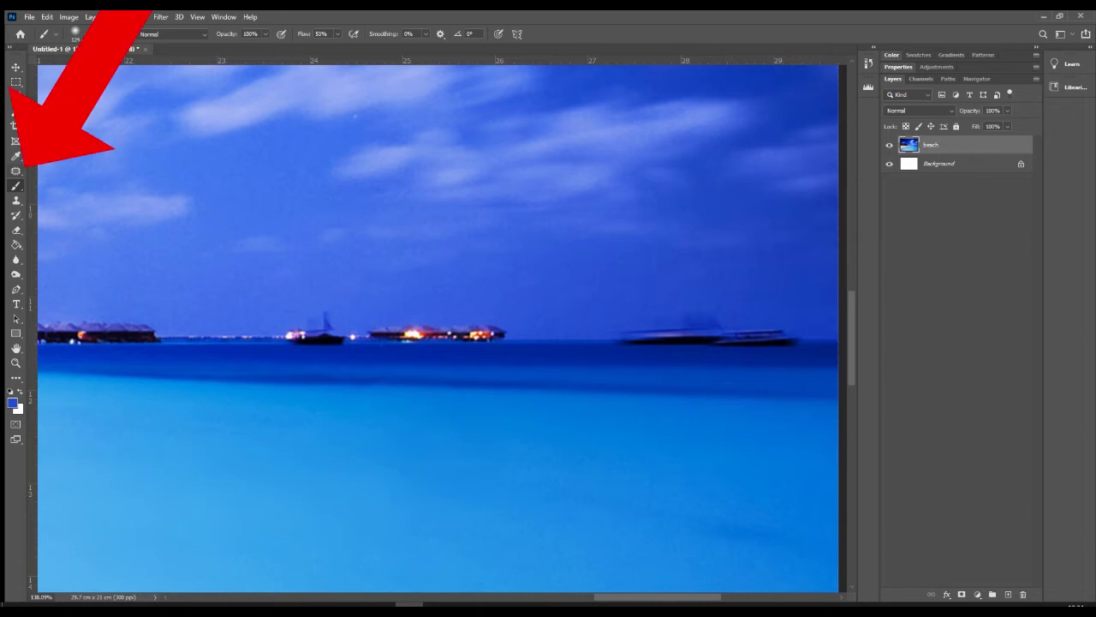
Remove the boats at the far right of the horizon with the Spot Healing Brush at a size of 53 px.
{"action": "left_click", "coordinate": [16, 170]}
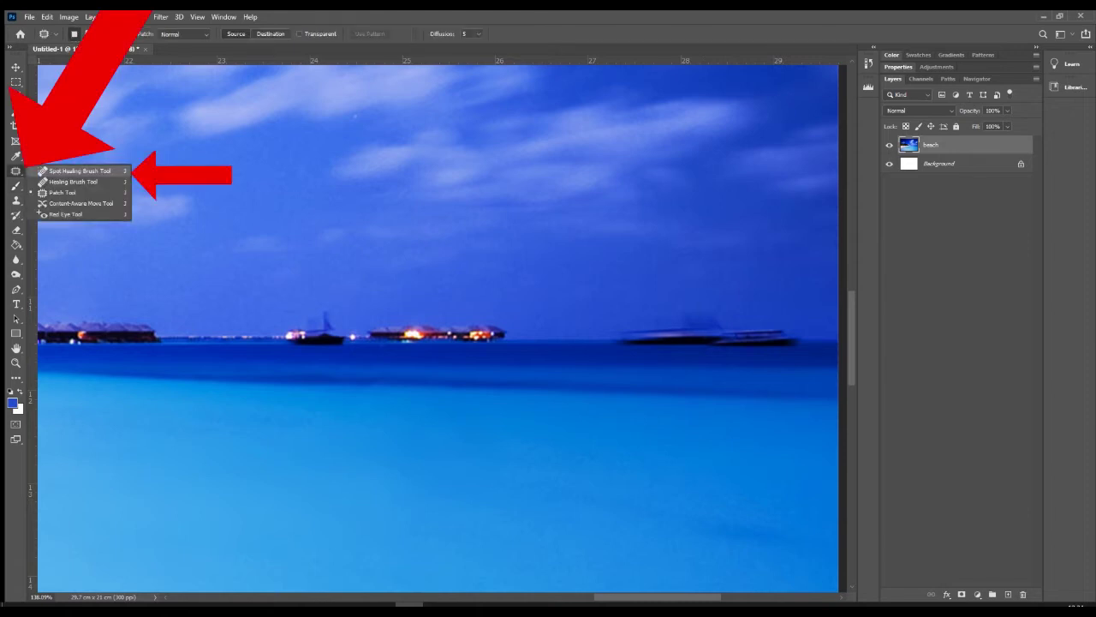
{"action": "left_click", "coordinate": [80, 171]}
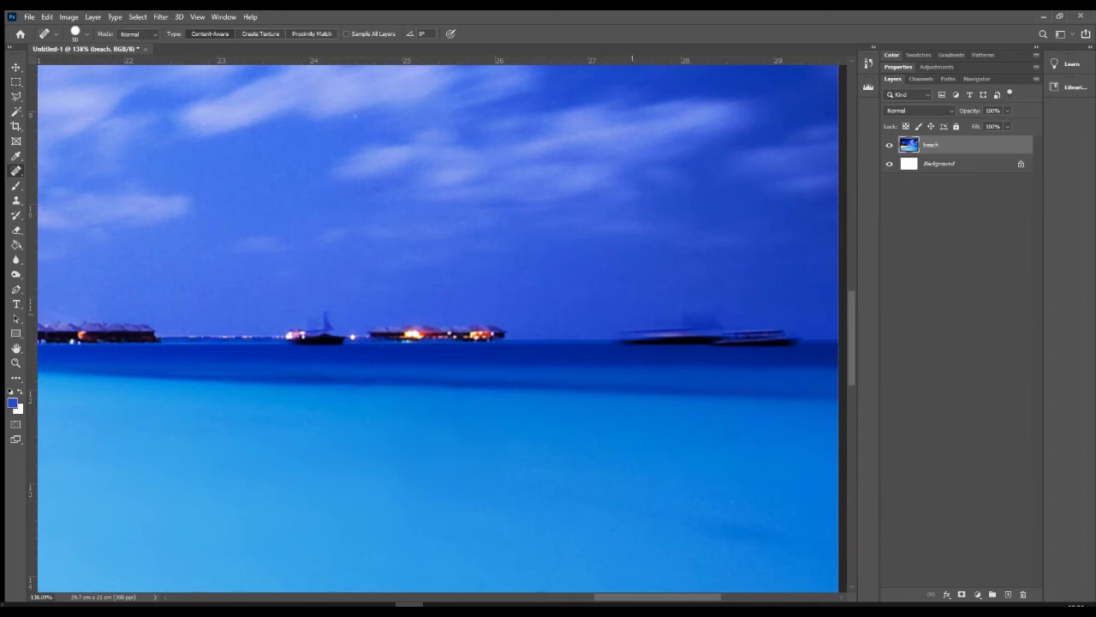
{"action": "right_click", "coordinate": [632, 300]}
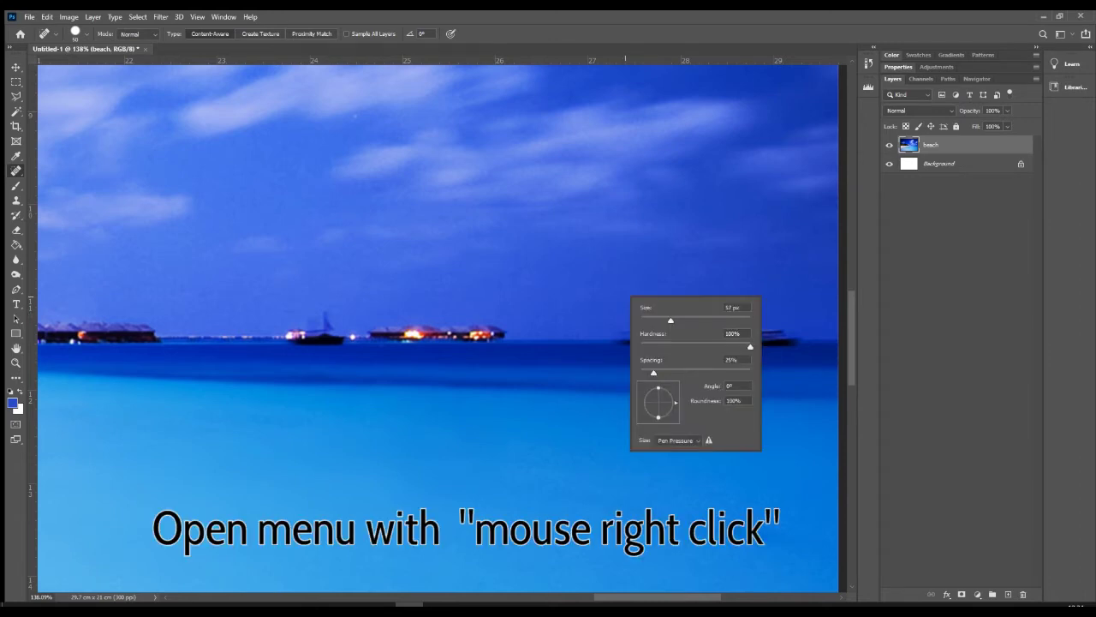
{"action": "left_click_drag", "start_coordinate": [669, 321], "coordinate": [669, 321]}
{"action": "left_click", "coordinate": [660, 252]}
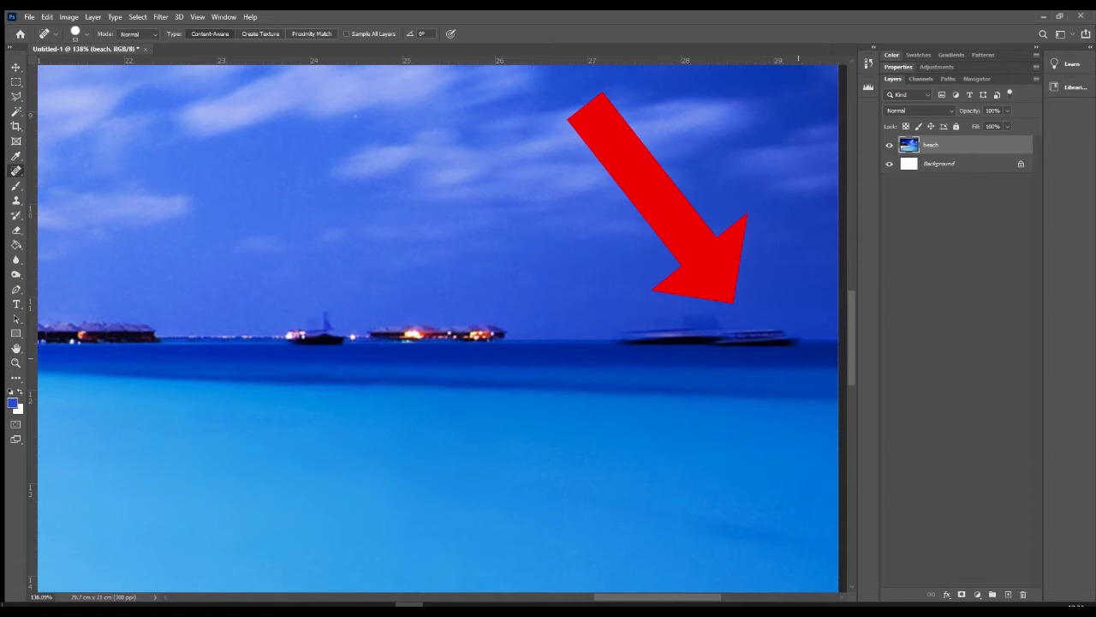
{"action": "left_click_drag", "start_coordinate": [793, 328], "coordinate": [625, 328]}
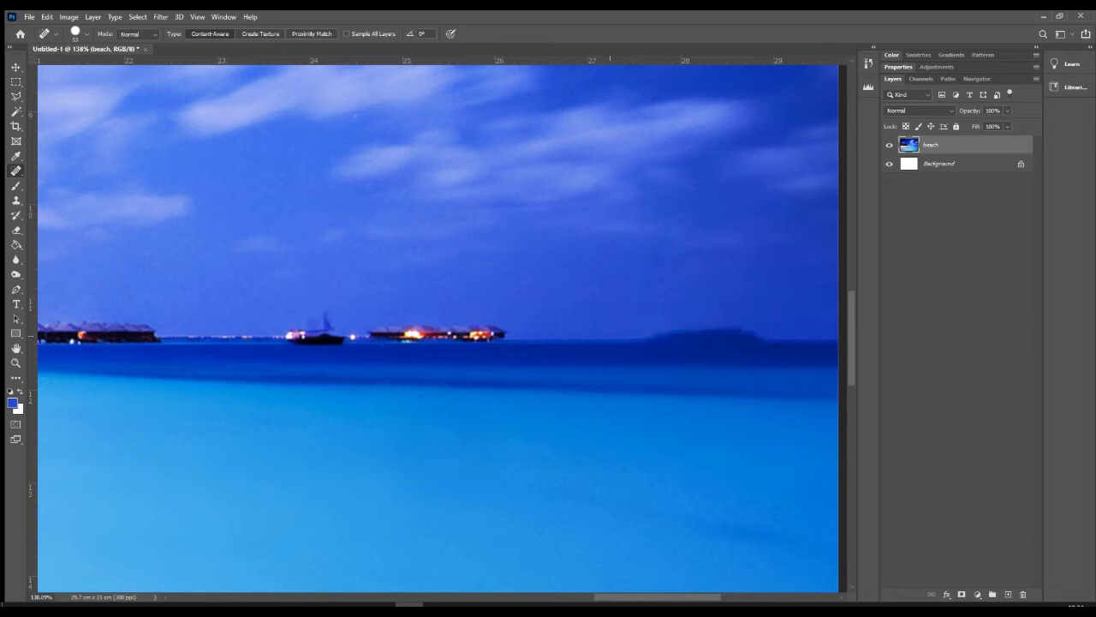
{"action": "left_click", "coordinate": [778, 349]}
{"action": "mouse_move", "coordinate": [641, 316]}
{"action": "left_mouse_down"}
{"action": "mouse_move", "coordinate": [765, 317]}
{"action": "mouse_move", "coordinate": [777, 349]}
{"action": "mouse_move", "coordinate": [748, 307]}
{"action": "mouse_move", "coordinate": [767, 396]}
{"action": "left_mouse_up"}
{"action": "mouse_move", "coordinate": [648, 338]}
{"action": "left_mouse_down"}
{"action": "mouse_move", "coordinate": [775, 381]}
{"action": "mouse_move", "coordinate": [722, 323]}
{"action": "left_mouse_up"}
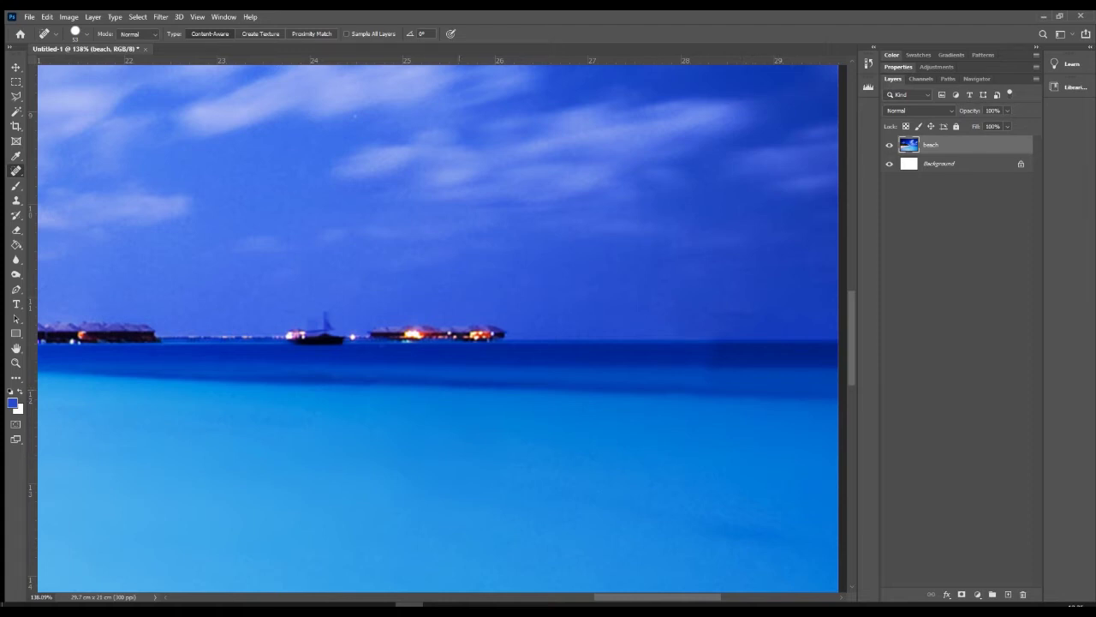
Try to remove the lit huts right of the sailboat with one Spot Healing Brush stroke, and undo it.
{"action": "left_click_drag", "start_coordinate": [512, 332], "coordinate": [382, 332]}
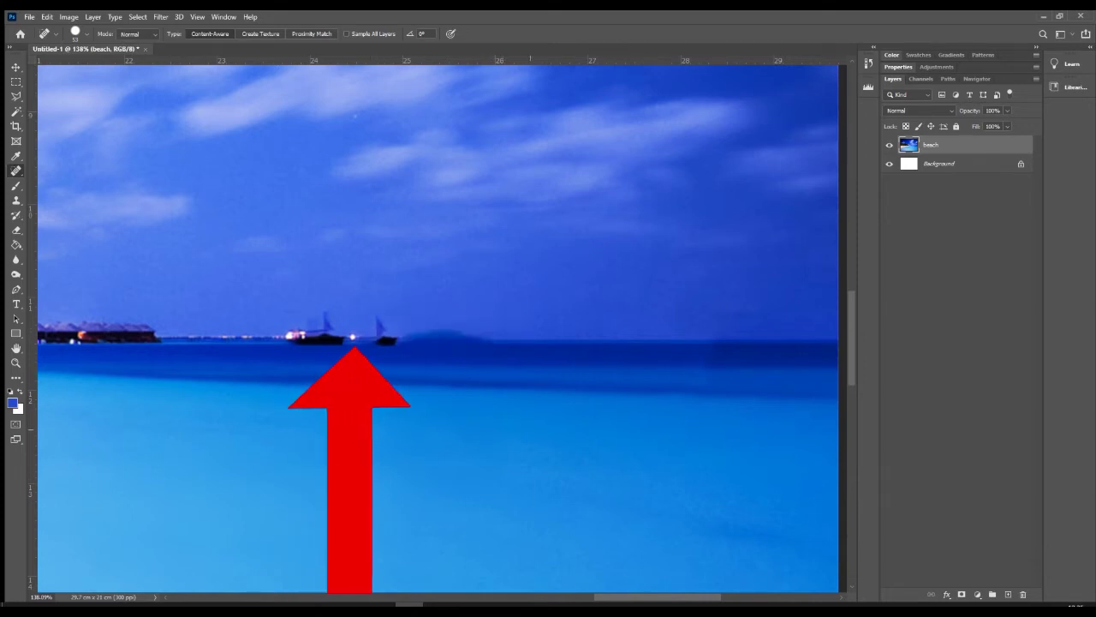
{"action": "key", "text": "ctrl+z"}
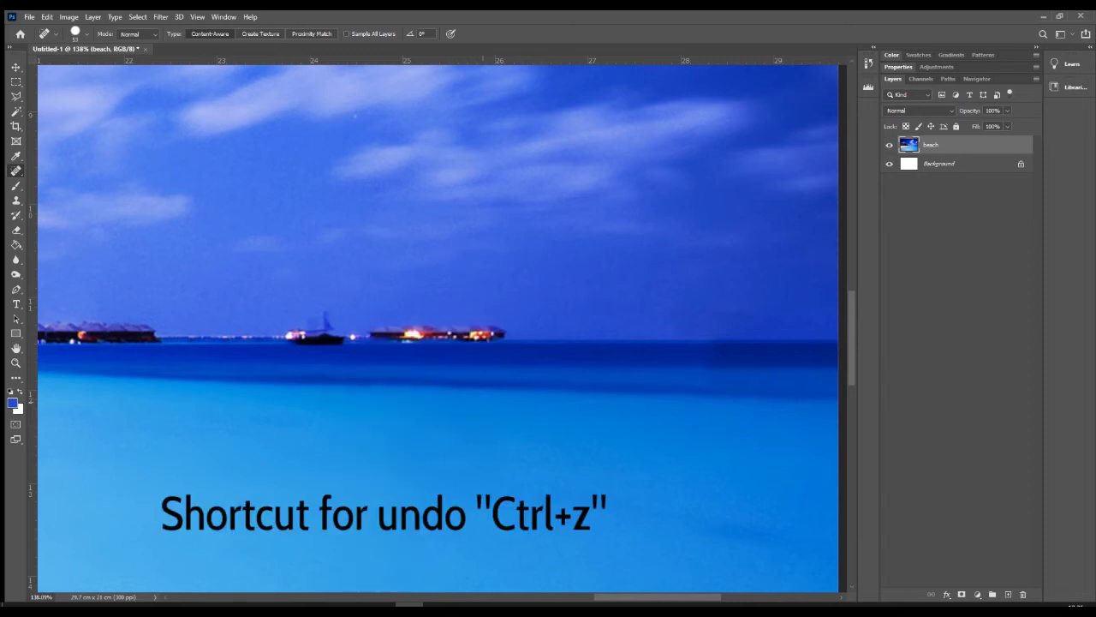
Try to retouch the lit huts with the Healing Brush without defining a source point.
{"action": "right_click", "coordinate": [15, 172]}
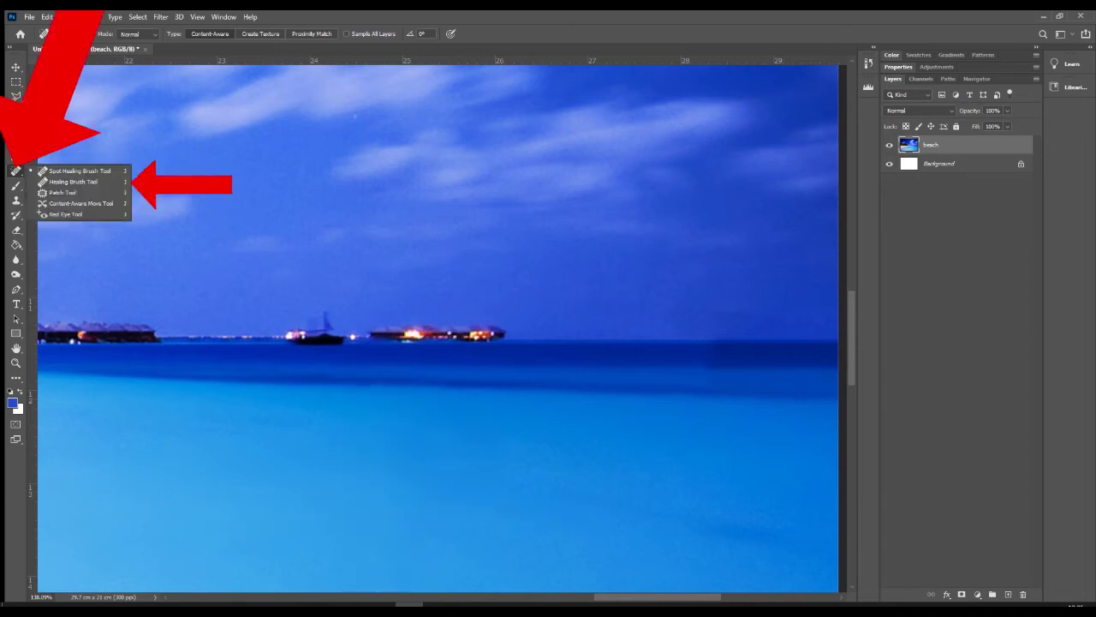
{"action": "left_click", "coordinate": [73, 182]}
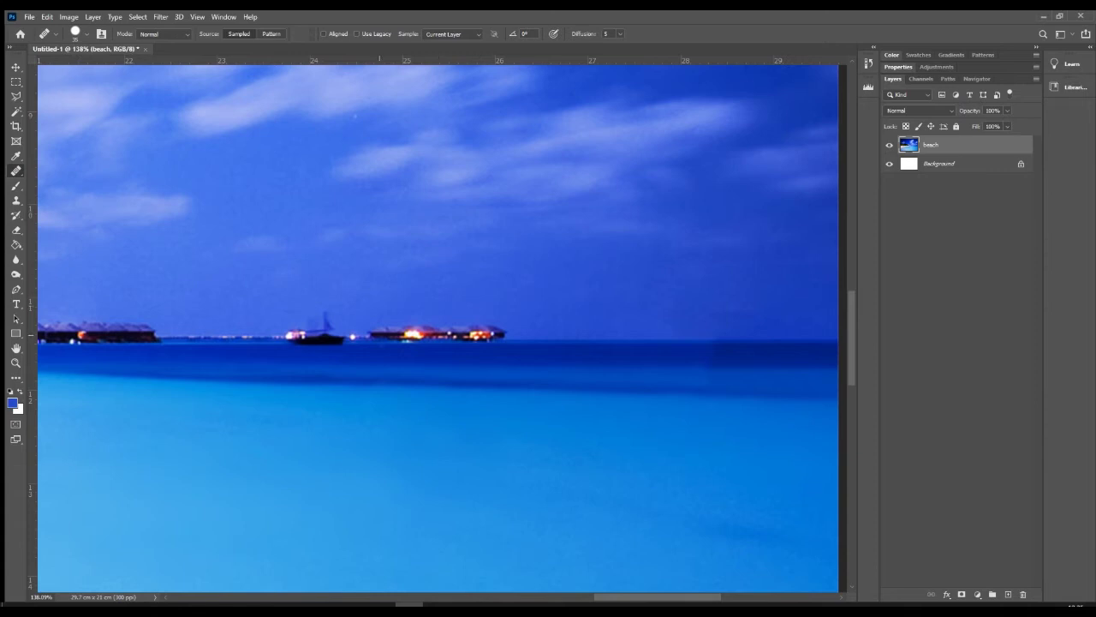
{"action": "left_click", "coordinate": [379, 334]}
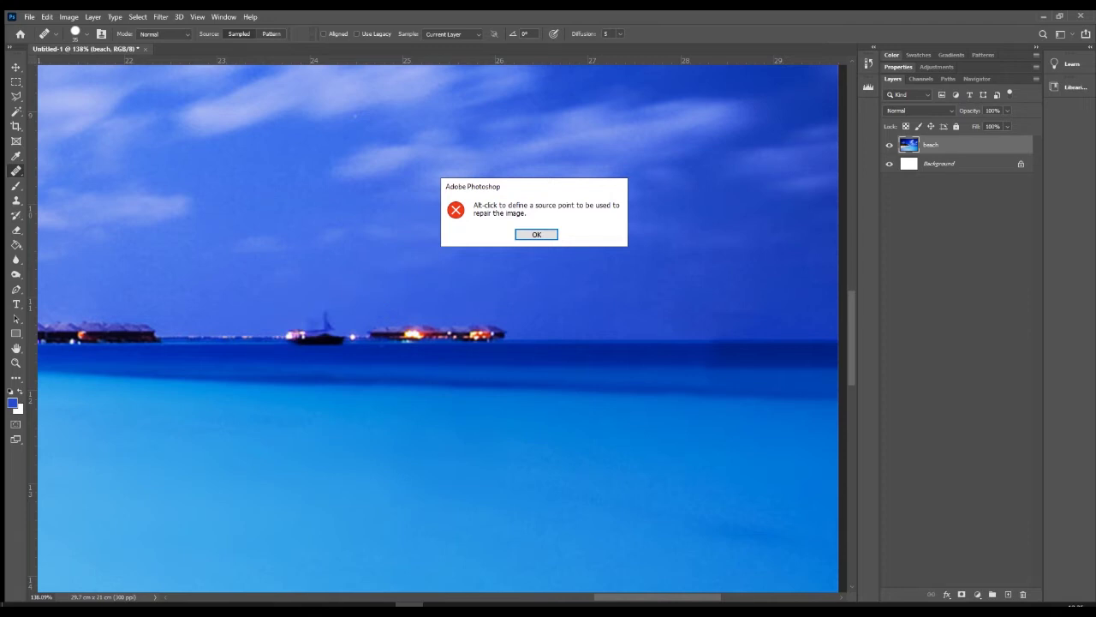
{"action": "left_click", "coordinate": [553, 234]}
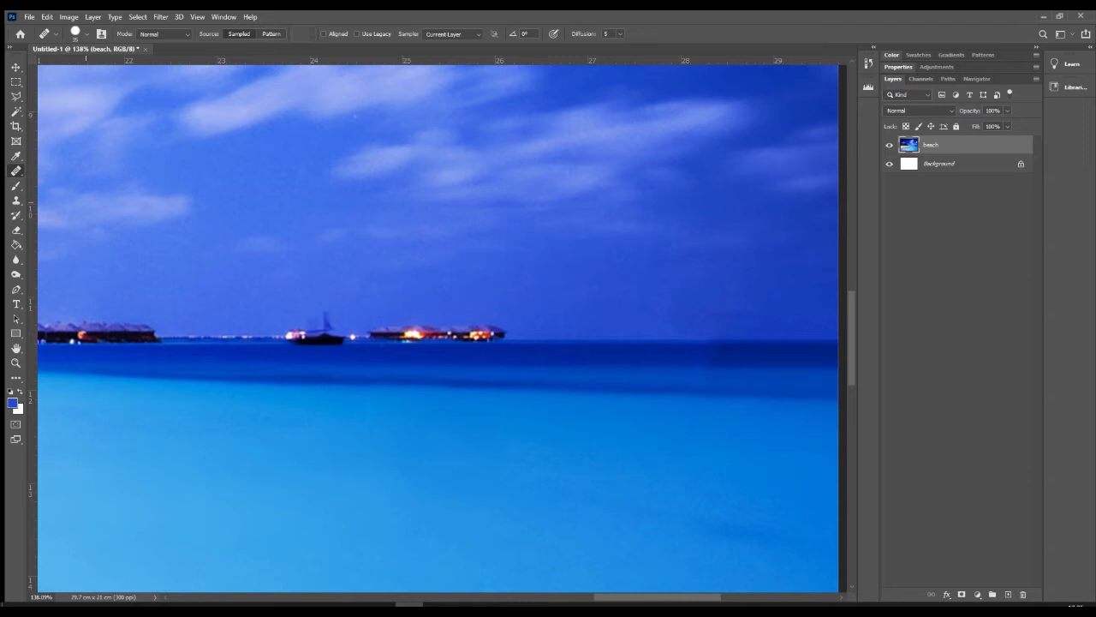
Return to the Spot Healing Brush, try once more to erase the lit huts, and undo the stroke.
{"action": "right_click", "coordinate": [16, 171]}
{"action": "left_click", "coordinate": [73, 171]}
{"action": "mouse_move", "coordinate": [463, 327]}
{"action": "left_mouse_down"}
{"action": "mouse_move", "coordinate": [490, 327]}
{"action": "mouse_move", "coordinate": [373, 328]}
{"action": "left_mouse_up"}
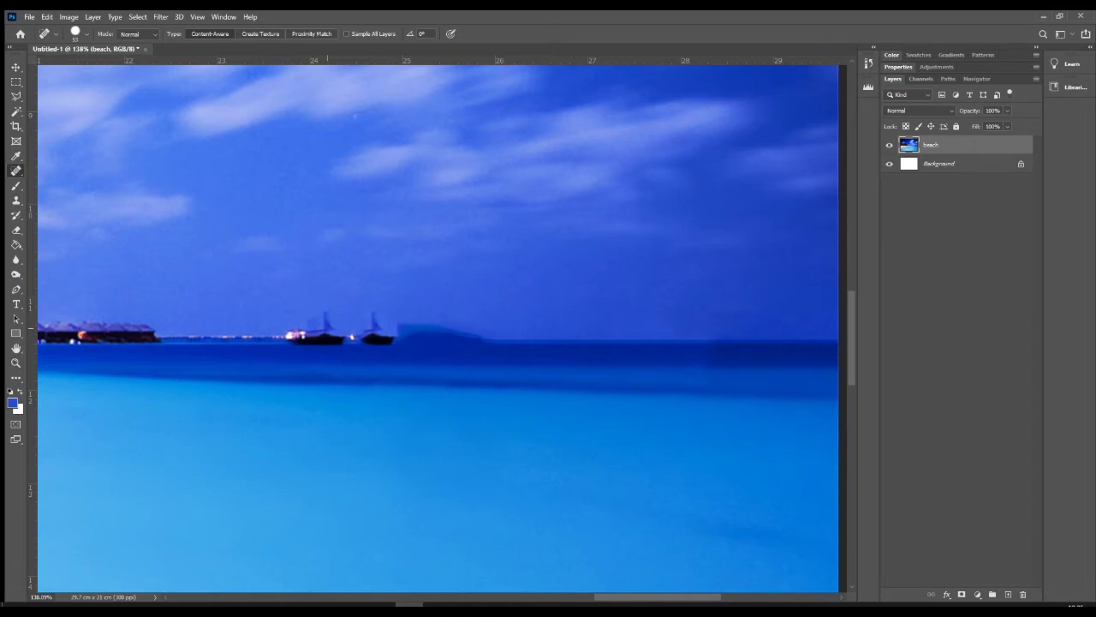
{"action": "key", "text": "ctrl+z"}
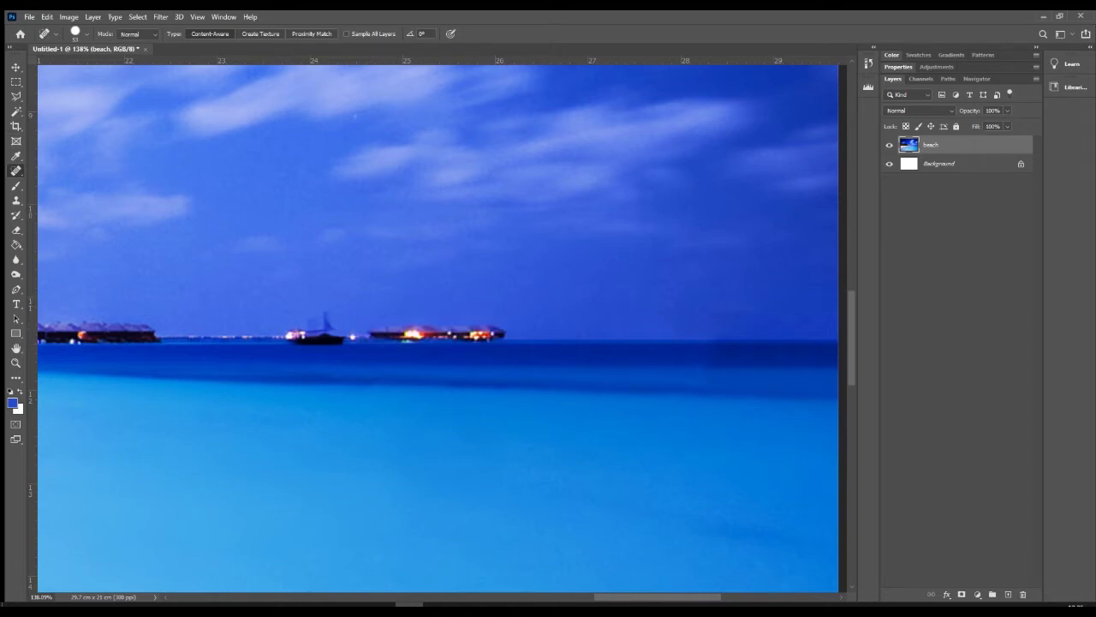
Try to paint out the lit huts, the sailboat and the string of lights with the Healing Brush, sampling nearby sky.
{"action": "right_click", "coordinate": [15, 170]}
{"action": "left_click", "coordinate": [73, 181]}
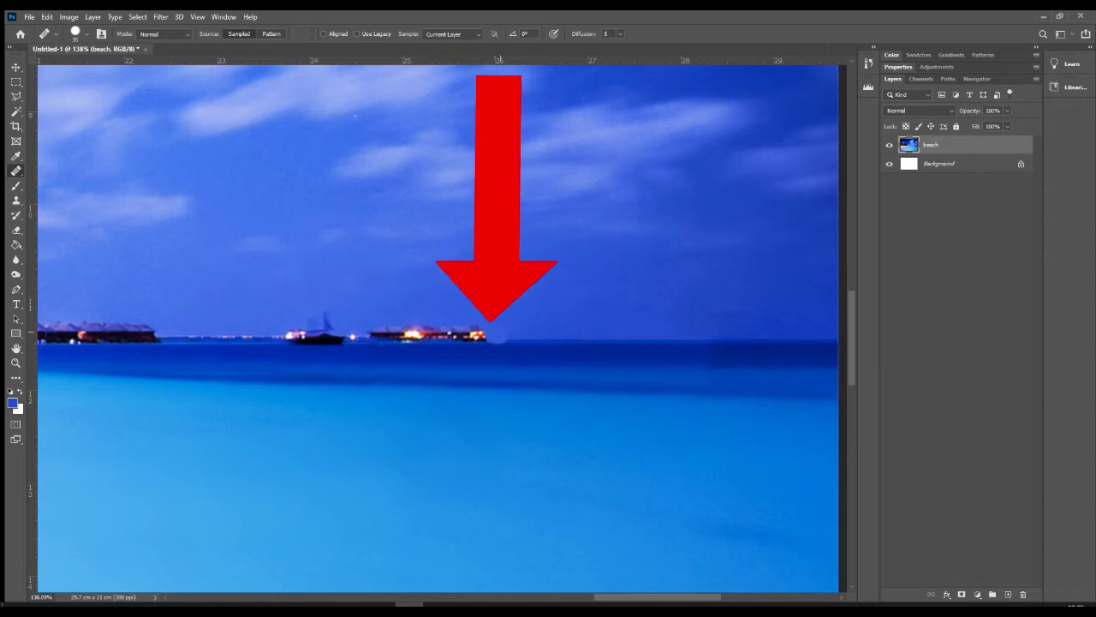
{"action": "left_click", "coordinate": [492, 332]}
{"action": "left_click_drag", "start_coordinate": [480, 336], "coordinate": [371, 335]}
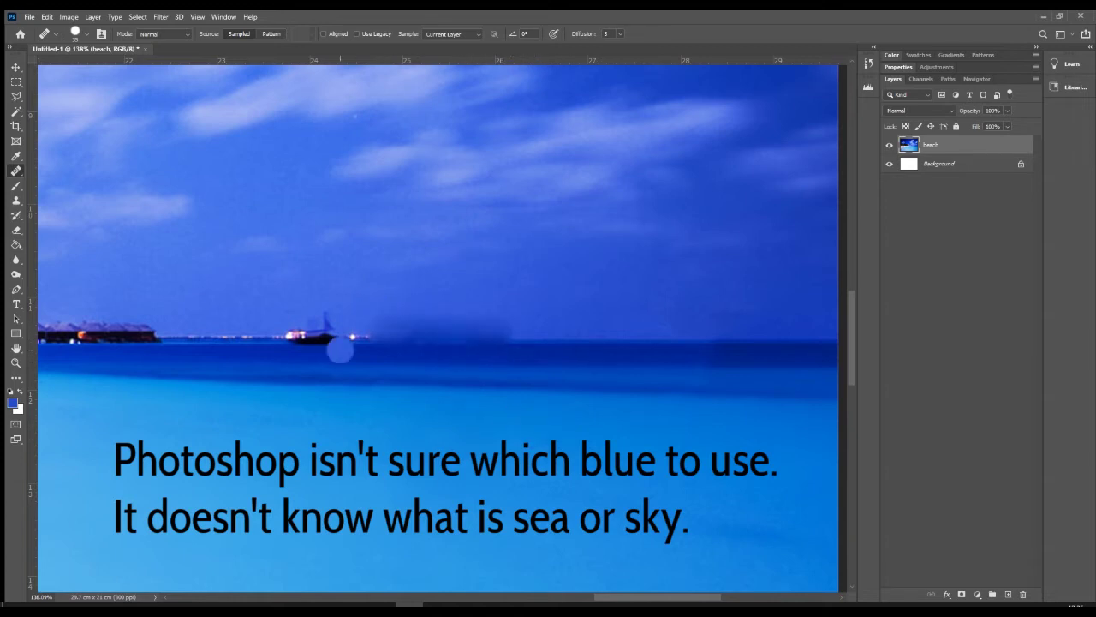
{"action": "left_click", "coordinate": [341, 295], "text": "alt"}
{"action": "mouse_move", "coordinate": [339, 339]}
{"action": "left_mouse_down"}
{"action": "mouse_move", "coordinate": [328, 322]}
{"action": "mouse_move", "coordinate": [291, 338]}
{"action": "mouse_move", "coordinate": [352, 340]}
{"action": "left_mouse_up"}
{"action": "left_click", "coordinate": [368, 338]}
{"action": "left_click_drag", "start_coordinate": [283, 338], "coordinate": [159, 336]}
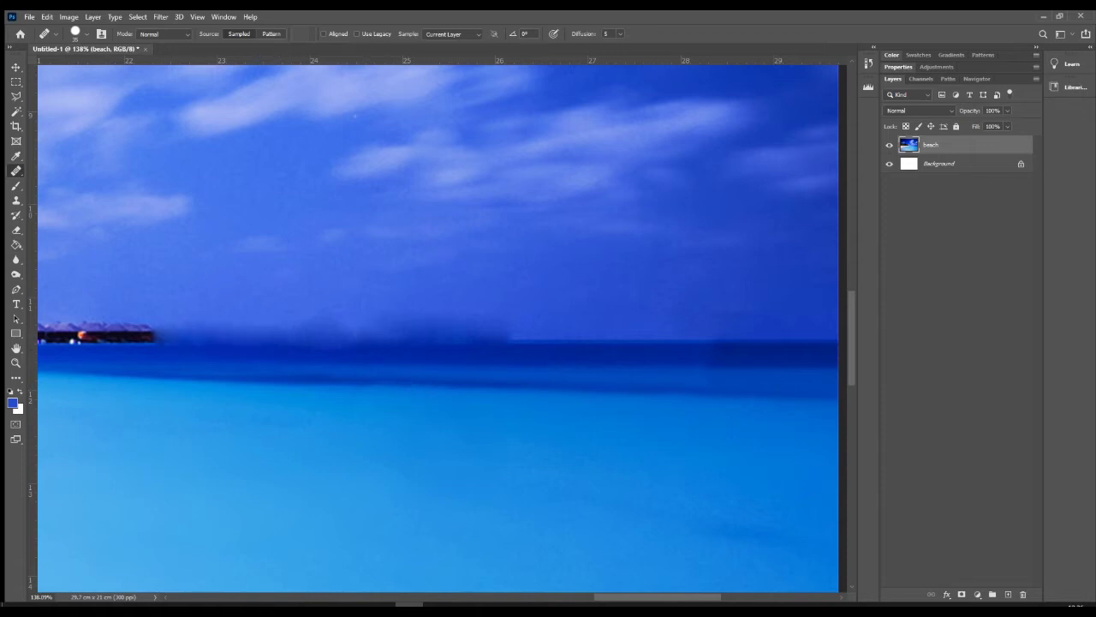
Try to clean the smudged horizon with the Spot Healing Brush, and undo all retouching back to the original huts and sailboat.
{"action": "right_click", "coordinate": [15, 171]}
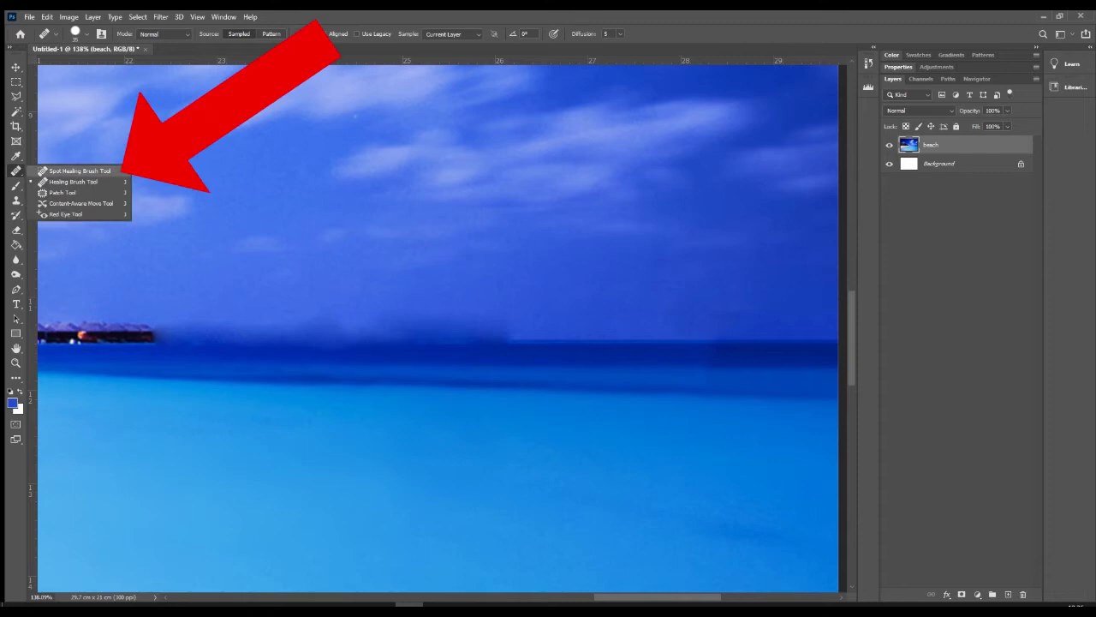
{"action": "left_click", "coordinate": [78, 170]}
{"action": "left_click_drag", "start_coordinate": [538, 331], "coordinate": [182, 332]}
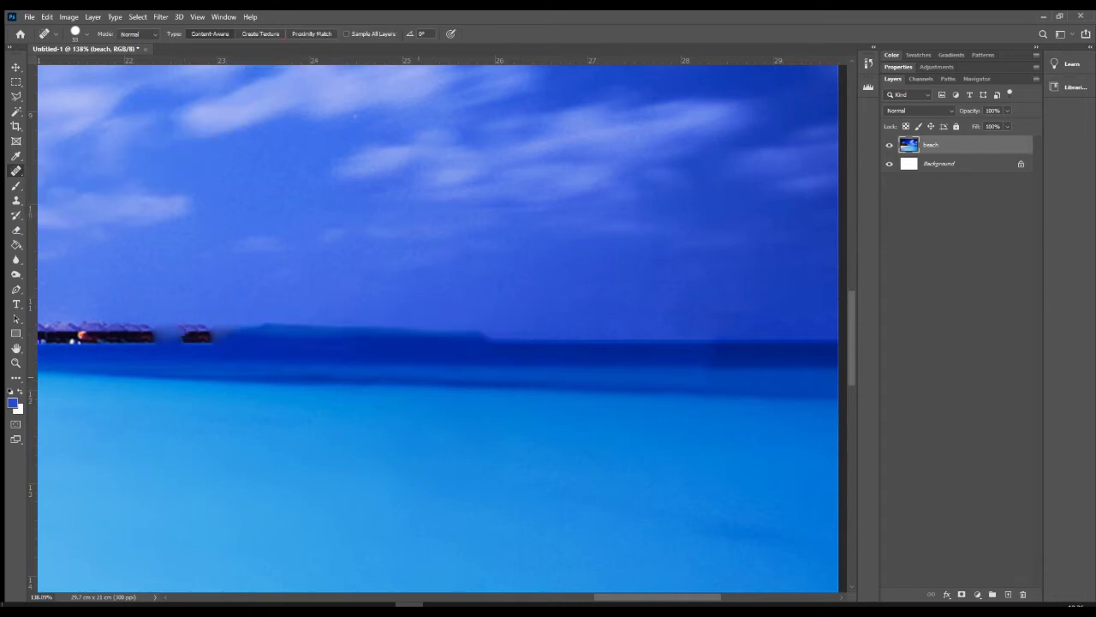
{"action": "mouse_move", "coordinate": [511, 342]}
{"action": "left_mouse_down"}
{"action": "mouse_move", "coordinate": [310, 331]}
{"action": "mouse_move", "coordinate": [225, 341]}
{"action": "left_mouse_up"}
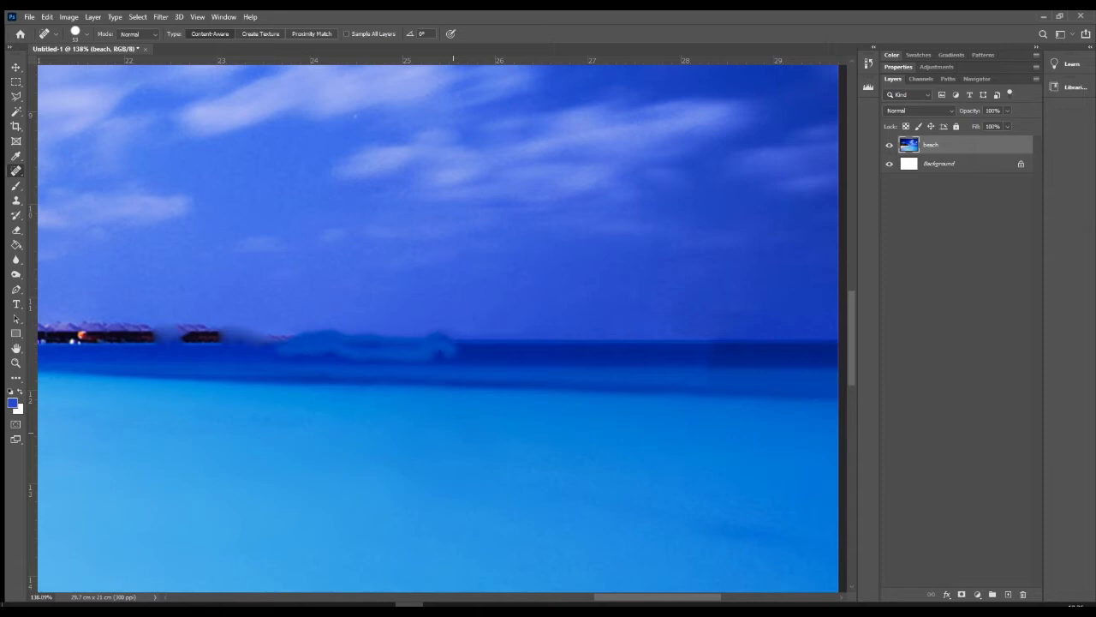
{"action": "key", "text": "ctrl+z"}
{"action": "key", "text": "ctrl+z"}
{"action": "key", "text": "ctrl+z"}
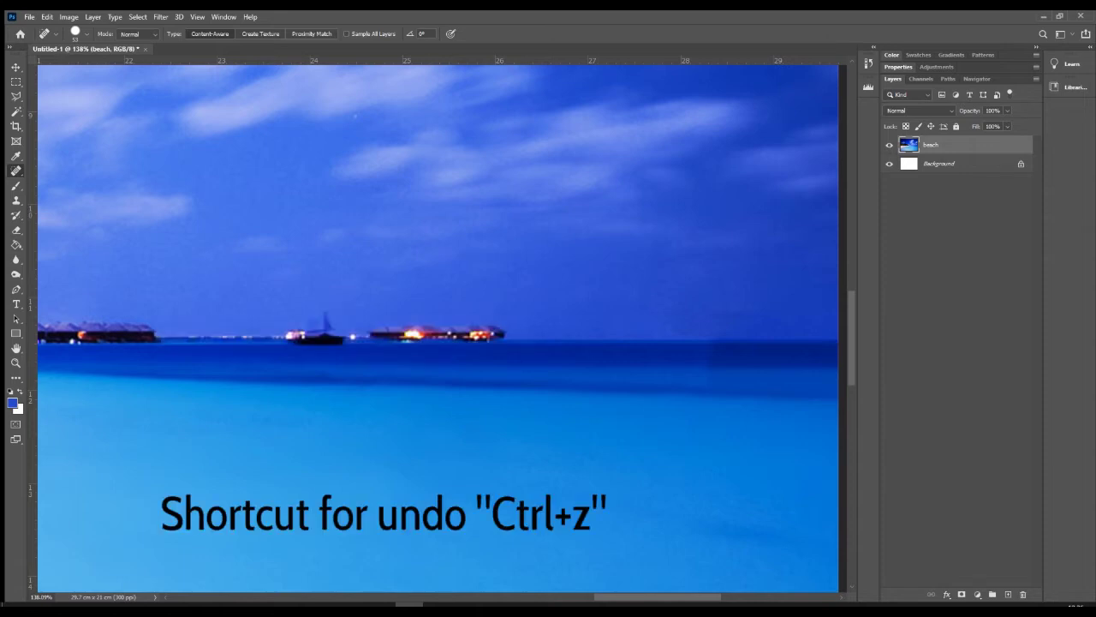
Outline the sailboat and the lit huts beside it with the Patch tool, fill the selection with Content-Aware at 100% opacity, and deselect.
{"action": "right_click", "coordinate": [15, 170]}
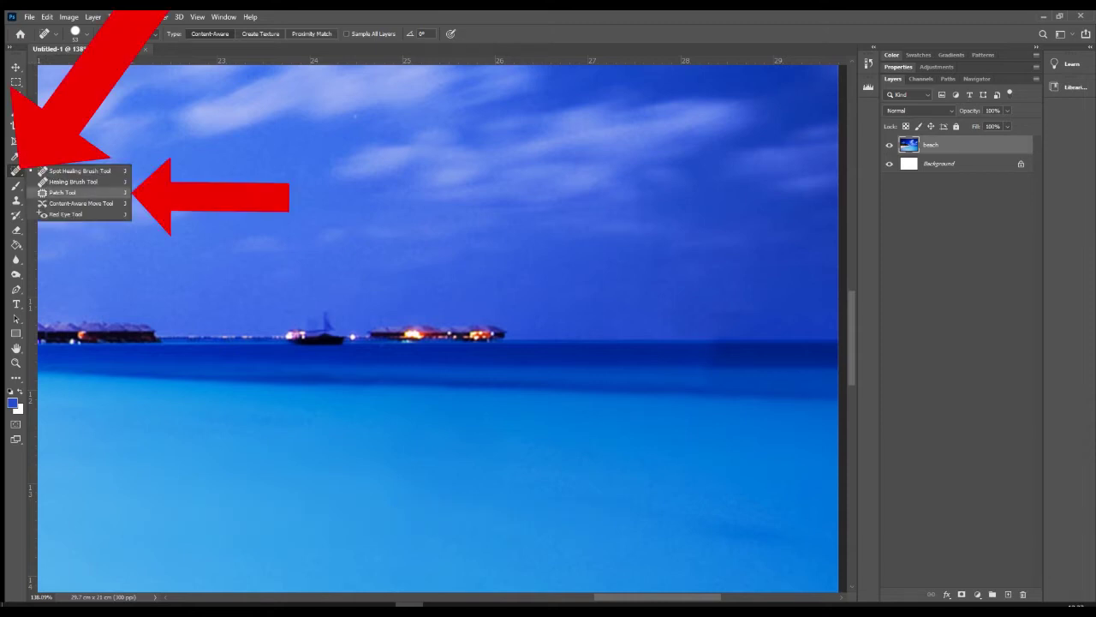
{"action": "left_click", "coordinate": [62, 192]}
{"action": "mouse_move", "coordinate": [329, 303]}
{"action": "left_mouse_down"}
{"action": "mouse_move", "coordinate": [272, 345]}
{"action": "mouse_move", "coordinate": [468, 356]}
{"action": "mouse_move", "coordinate": [609, 335]}
{"action": "mouse_move", "coordinate": [527, 315]}
{"action": "mouse_move", "coordinate": [360, 308]}
{"action": "left_mouse_up"}
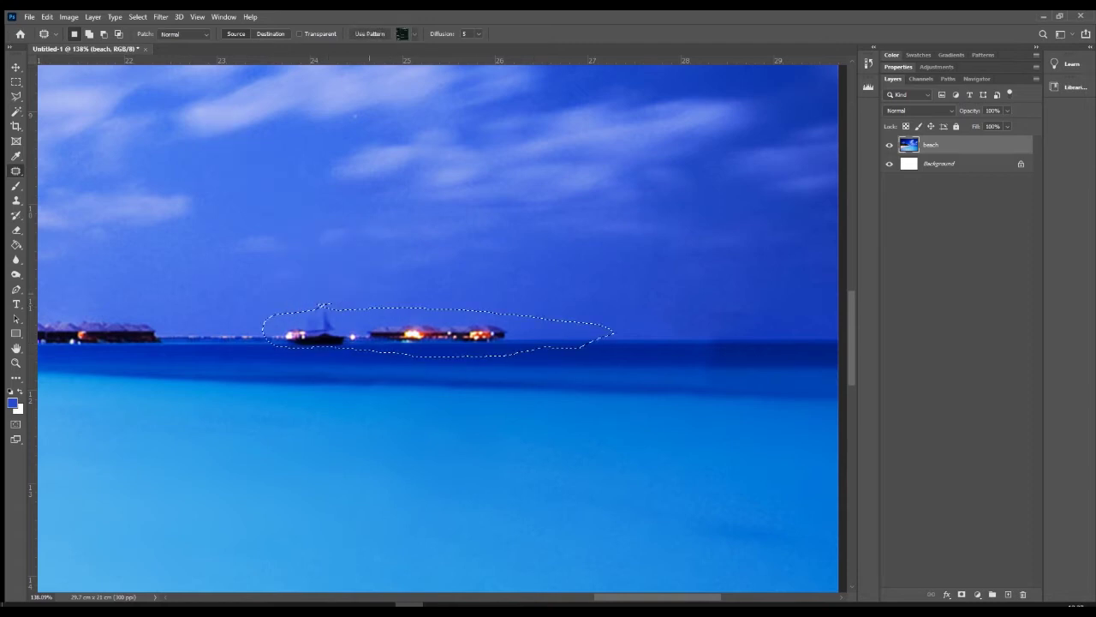
{"action": "key", "text": "shift+F5"}
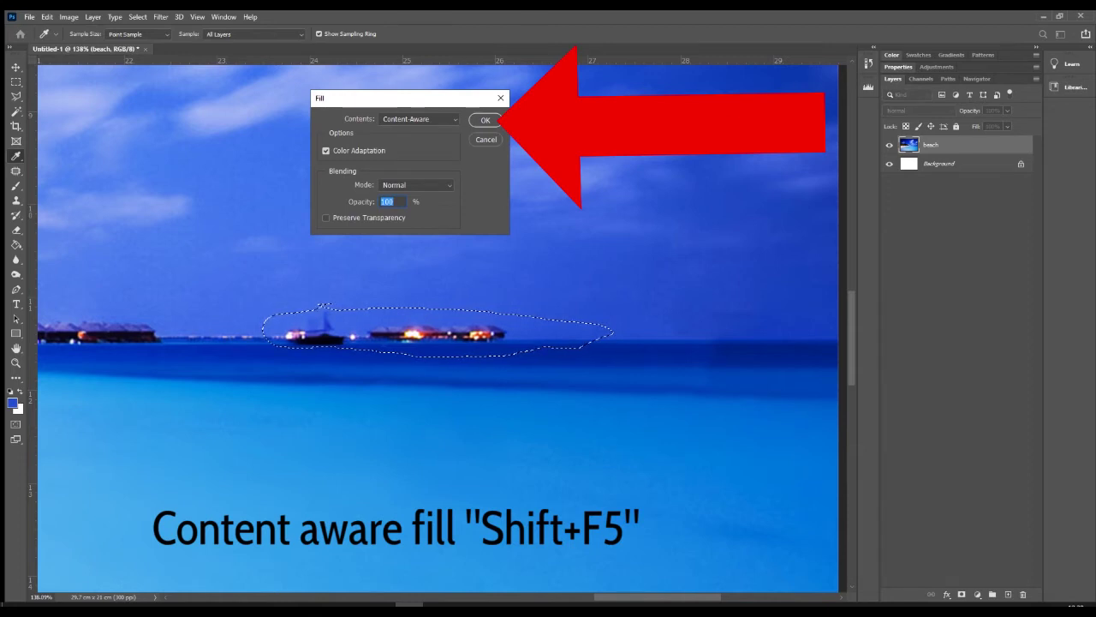
{"action": "key", "text": "Return"}
{"action": "key", "text": "j"}
{"action": "key", "text": "ctrl+d"}
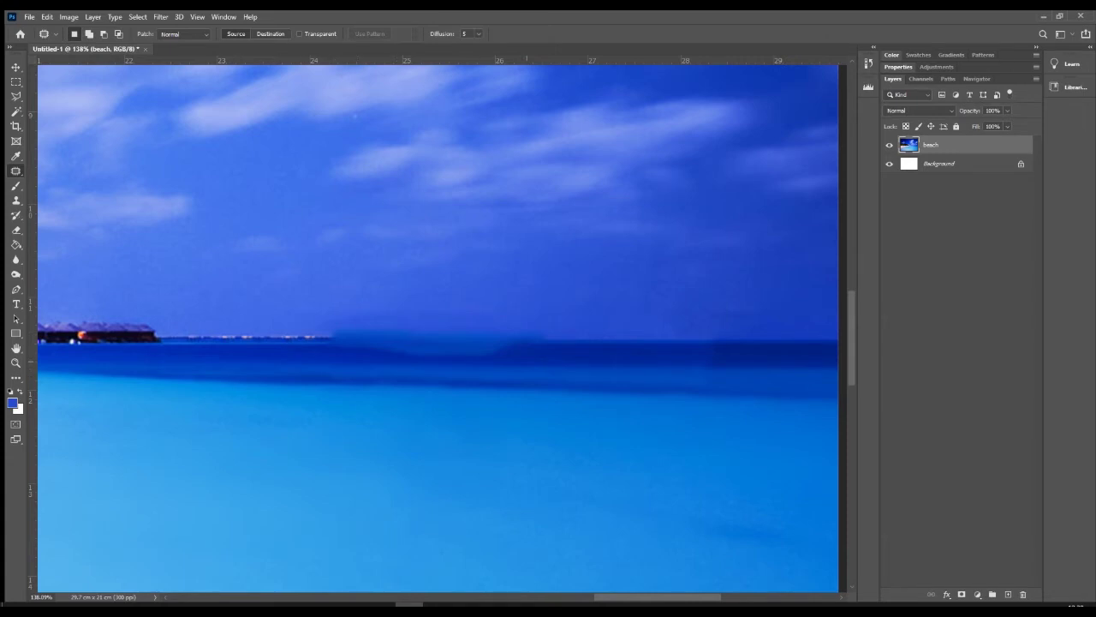
Sample the dark blue of the sea and brush over the smudged patch along the horizon, lowering the flow to 24%.
{"action": "key", "text": "i"}
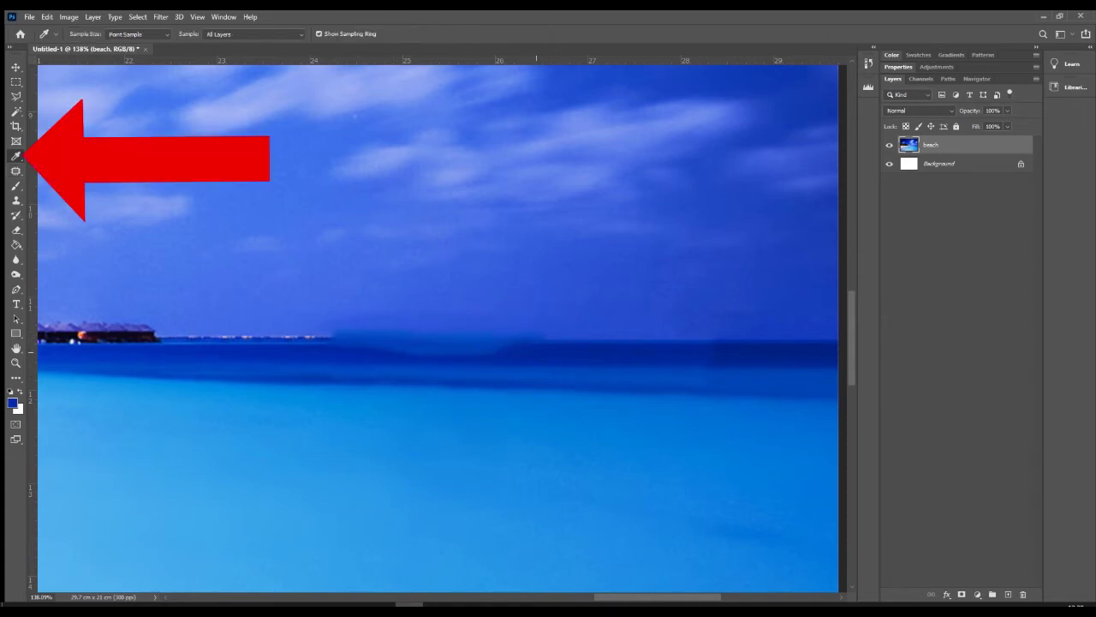
{"action": "key", "text": "b"}
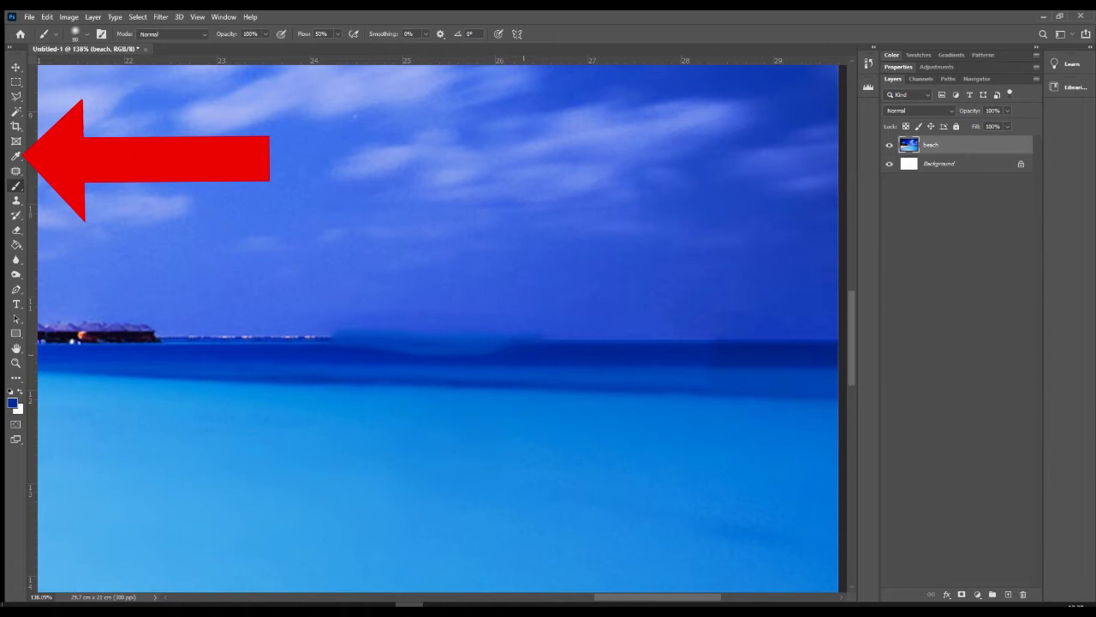
{"action": "right_click", "coordinate": [530, 355]}
{"action": "left_click", "coordinate": [497, 361]}
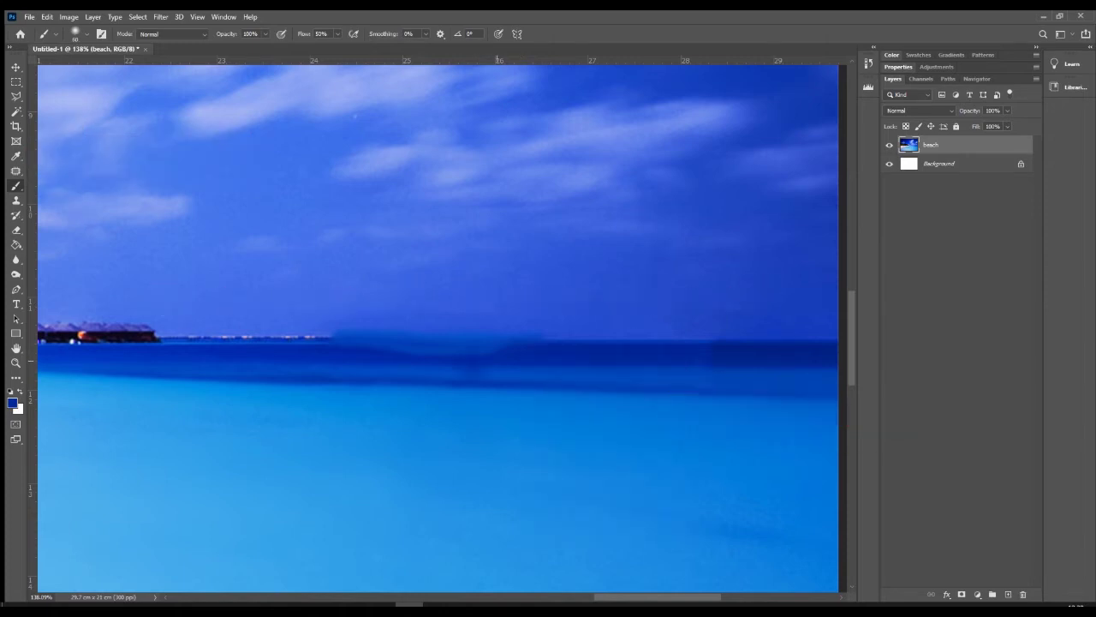
{"action": "left_click_drag", "start_coordinate": [517, 353], "coordinate": [349, 352]}
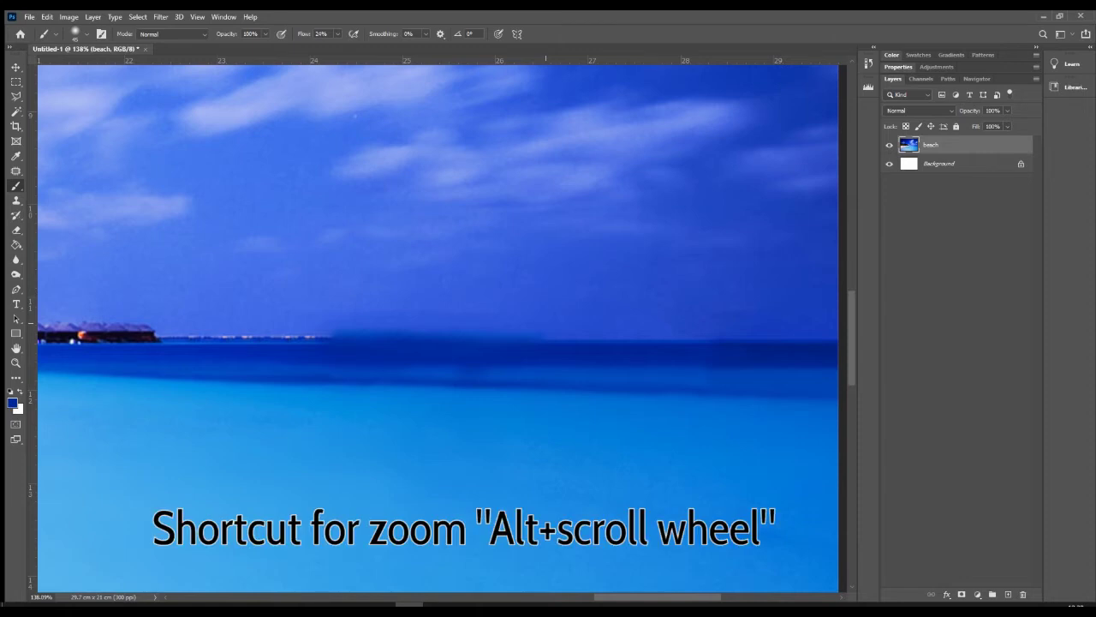
Paint over the string of lights on the horizon beside the remaining huts with the sampled dark blue.
{"action": "scroll", "coordinate": [438, 328], "scroll_direction": "down", "scroll_amount": 5}
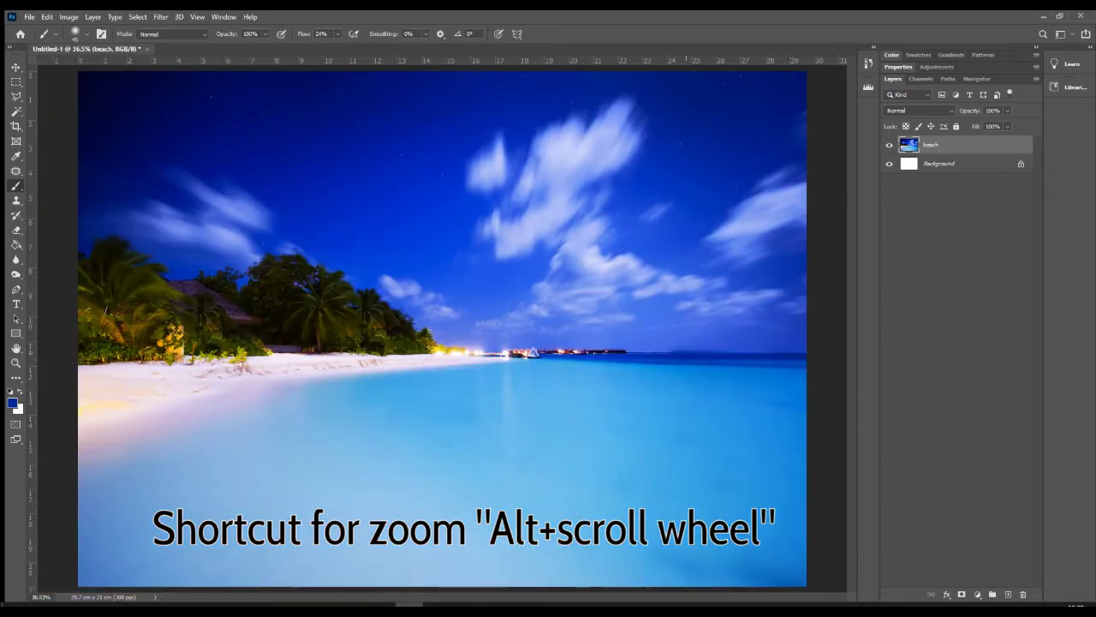
{"action": "scroll", "coordinate": [693, 356], "scroll_direction": "up", "scroll_amount": 10}
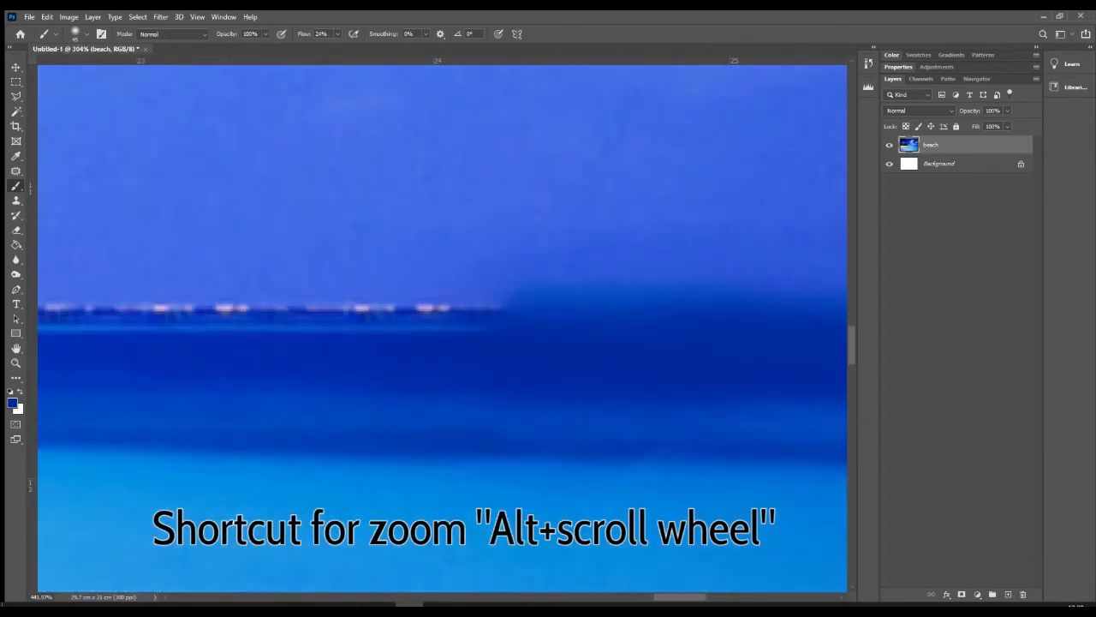
{"action": "scroll", "coordinate": [689, 351], "scroll_direction": "up", "scroll_amount": 2}
{"action": "scroll", "coordinate": [689, 351], "scroll_direction": "down", "scroll_amount": 6}
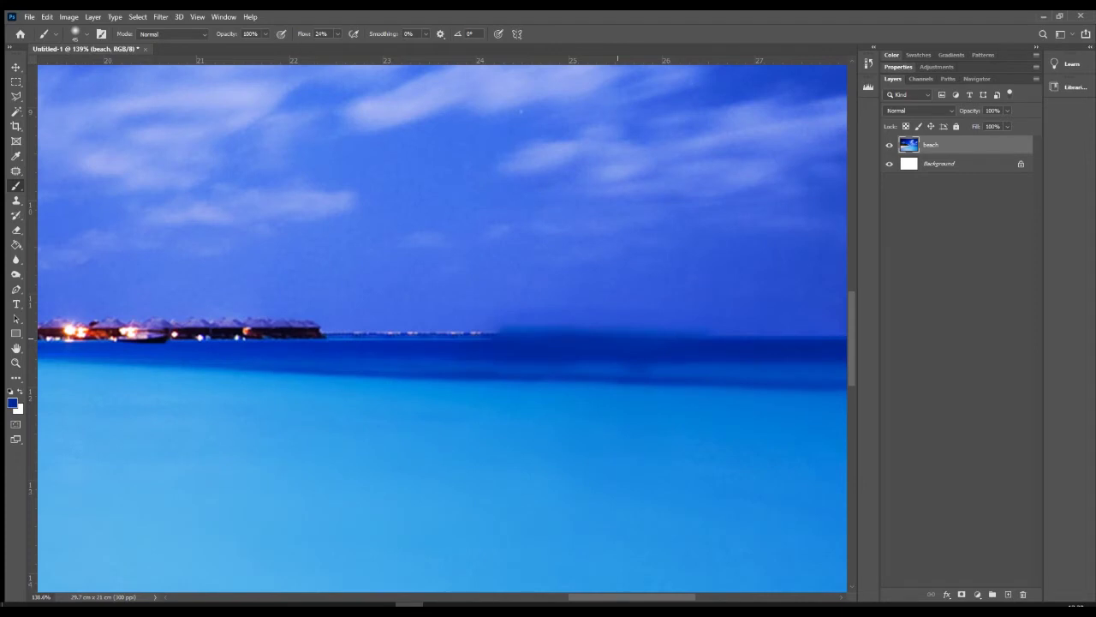
{"action": "left_click_drag", "start_coordinate": [324, 313], "coordinate": [197, 311]}
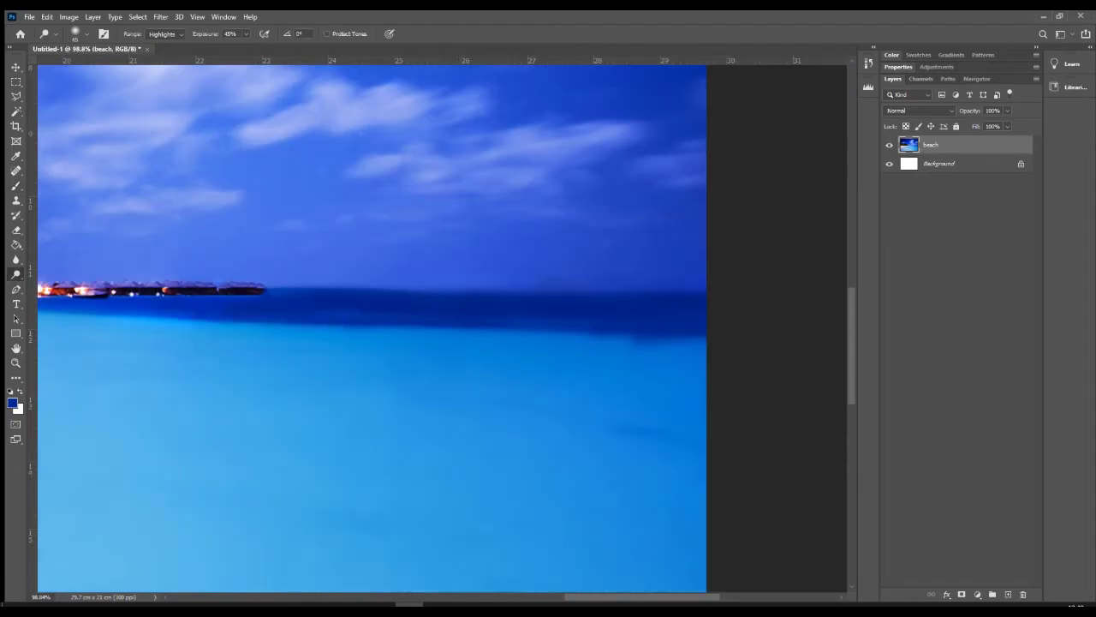
Enlarge the Dodge brush to 117 px, undo a stroke along the horizon, and lighten the lower edge of the dark sea band instead.
{"action": "right_click", "coordinate": [421, 222]}
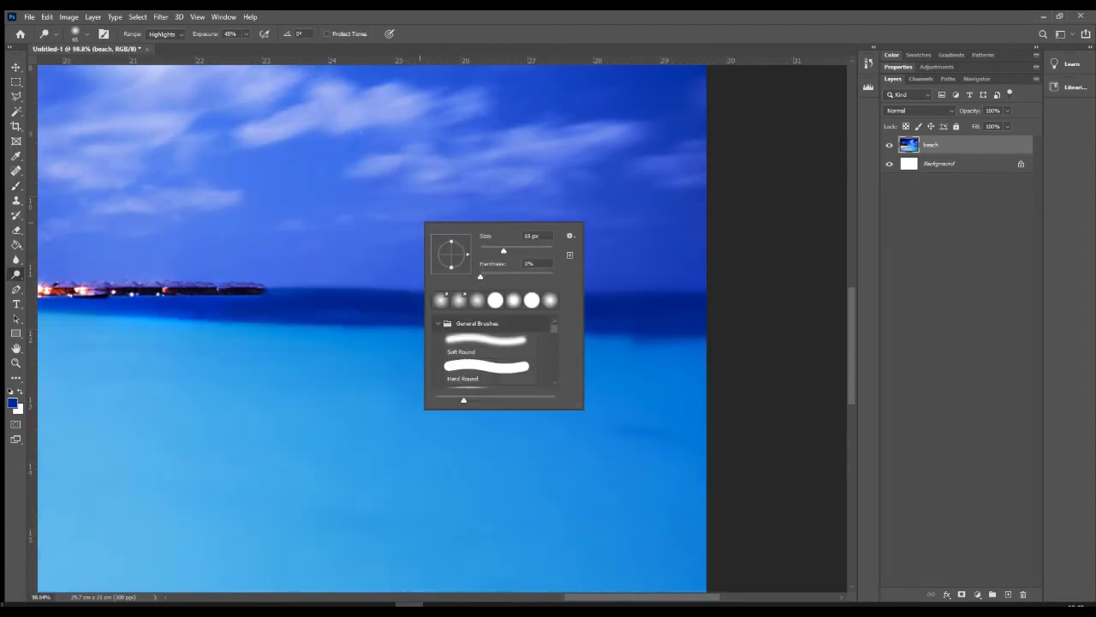
{"action": "left_click_drag", "start_coordinate": [503, 251], "coordinate": [519, 251]}
{"action": "left_click_drag", "start_coordinate": [419, 283], "coordinate": [685, 295]}
{"action": "key", "text": "ctrl+z"}
{"action": "left_click_drag", "start_coordinate": [565, 328], "coordinate": [180, 331]}
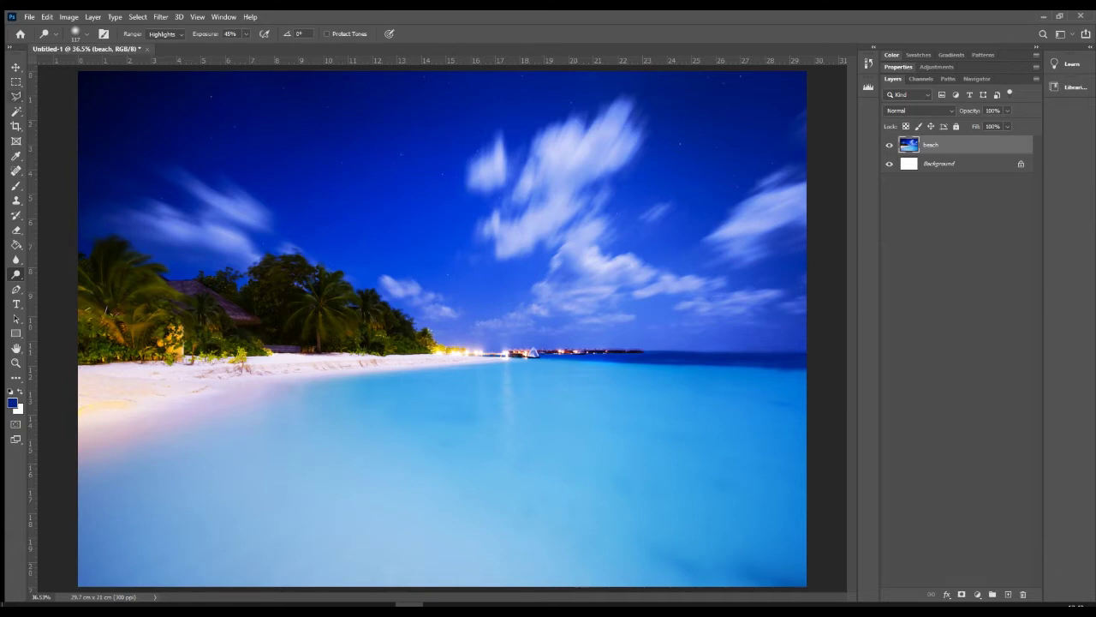
Outline the whole sky freehand with the Lasso tool along the treetops and just below the horizon, check the outline, and deselect.
{"action": "left_click", "coordinate": [15, 96]}
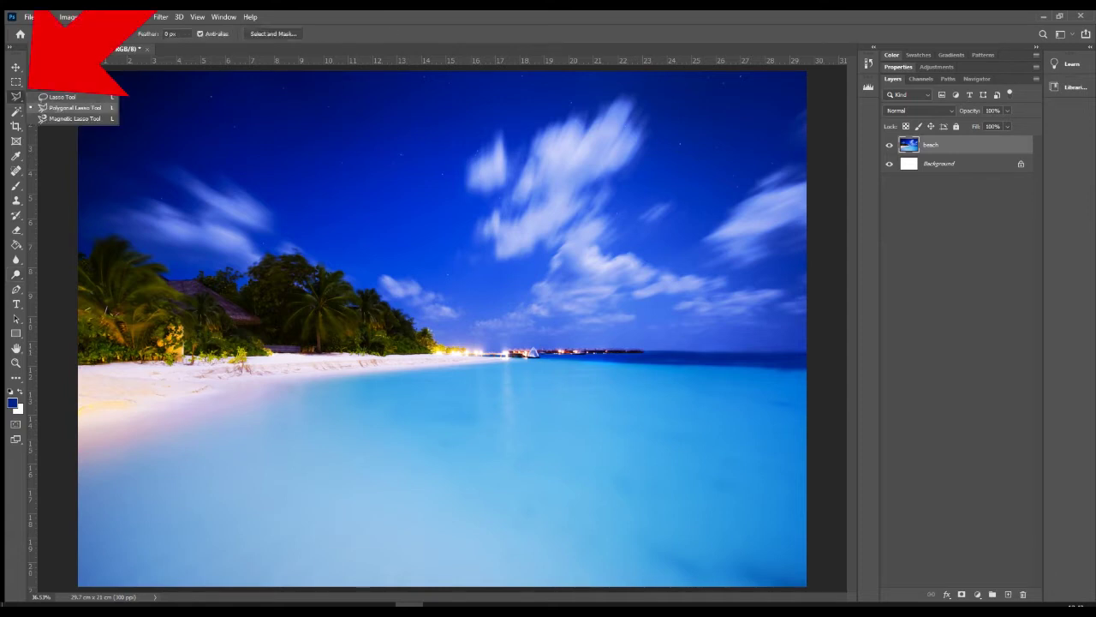
{"action": "left_click", "coordinate": [60, 97]}
{"action": "mouse_move", "coordinate": [78, 73]}
{"action": "left_mouse_down"}
{"action": "mouse_move", "coordinate": [78, 242]}
{"action": "mouse_move", "coordinate": [91, 257]}
{"action": "mouse_move", "coordinate": [103, 238]}
{"action": "mouse_move", "coordinate": [133, 240]}
{"action": "mouse_move", "coordinate": [154, 268]}
{"action": "mouse_move", "coordinate": [235, 283]}
{"action": "mouse_move", "coordinate": [264, 255]}
{"action": "mouse_move", "coordinate": [301, 251]}
{"action": "mouse_move", "coordinate": [496, 367]}
{"action": "mouse_move", "coordinate": [799, 390]}
{"action": "mouse_move", "coordinate": [807, 71]}
{"action": "mouse_move", "coordinate": [78, 72]}
{"action": "left_mouse_up"}
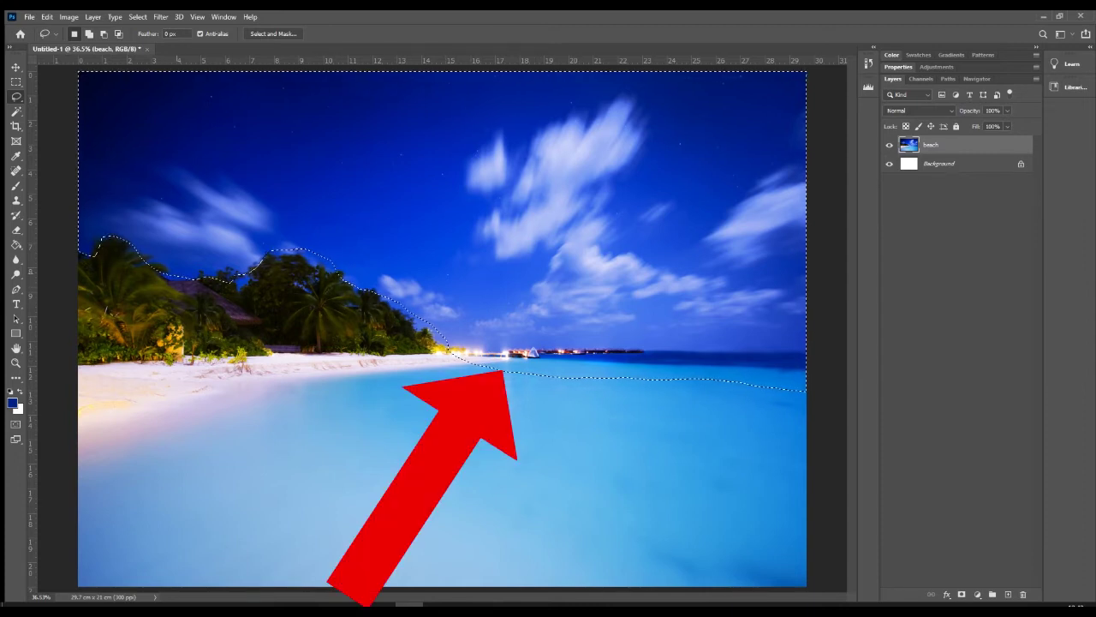
{"action": "scroll", "coordinate": [244, 294], "scroll_direction": "up", "scroll_amount": 8}
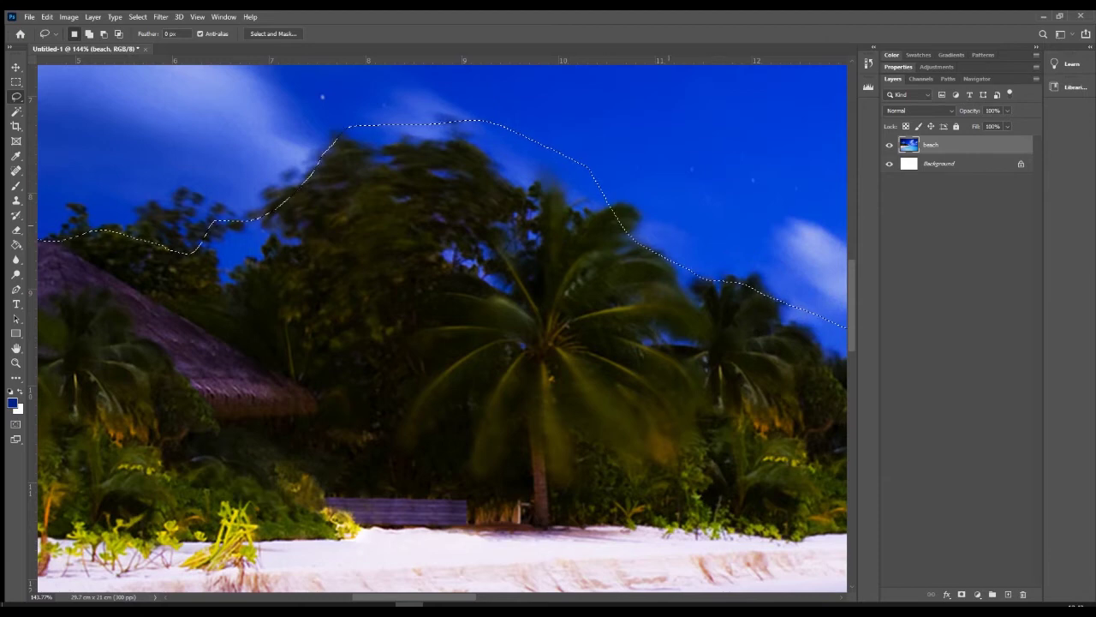
{"action": "left_click_drag", "start_coordinate": [669, 225], "coordinate": [451, 318]}
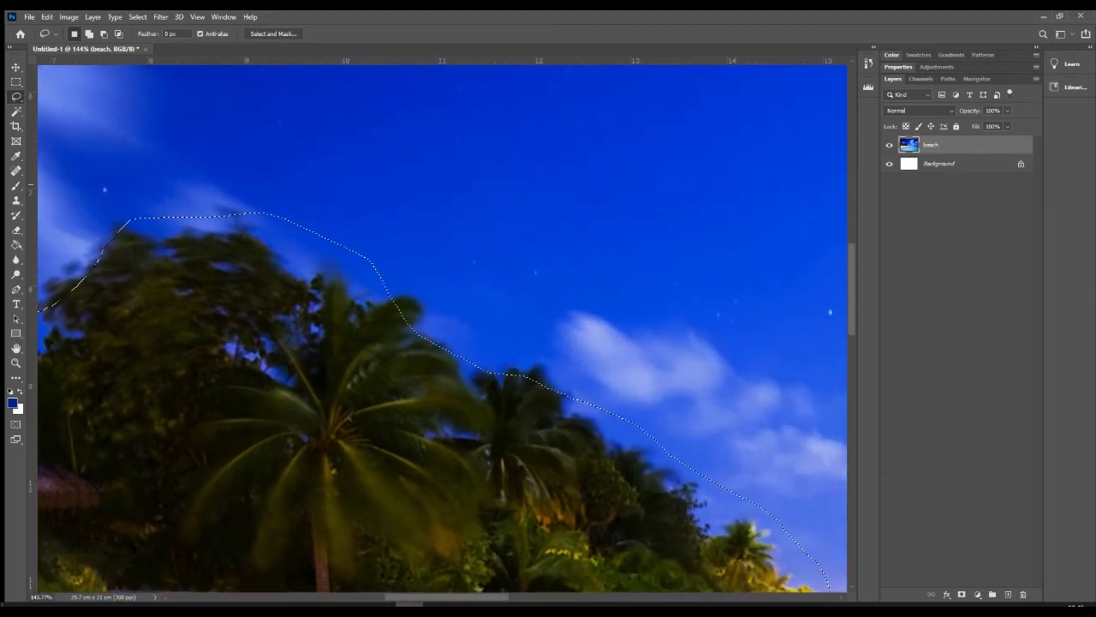
{"action": "left_click_drag", "start_coordinate": [745, 411], "coordinate": [234, 225]}
{"action": "left_click_drag", "start_coordinate": [353, 342], "coordinate": [82, 237]}
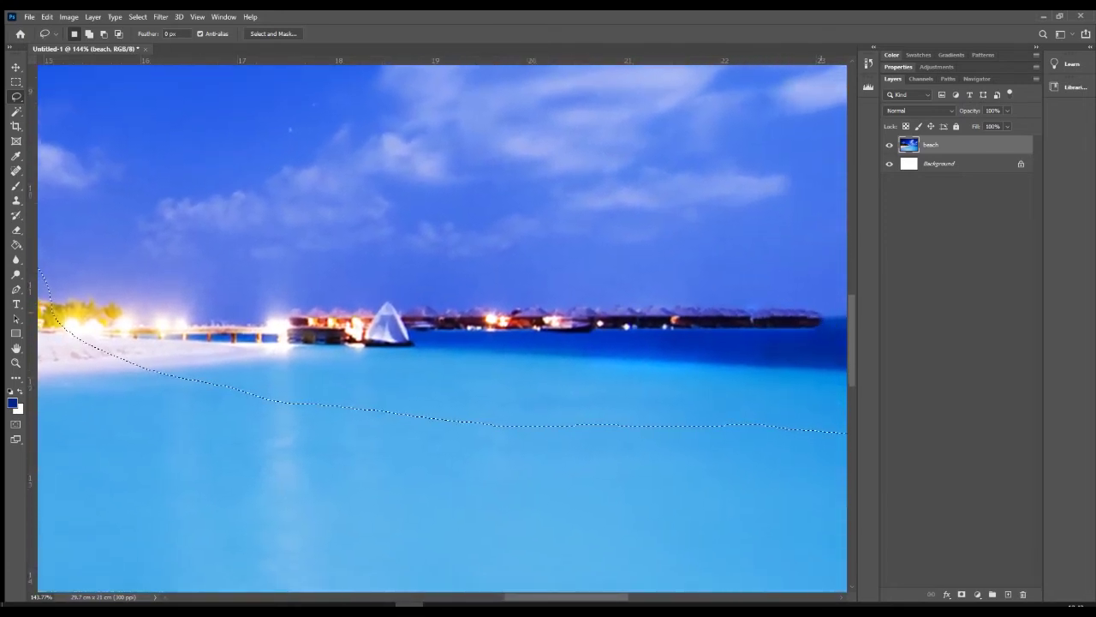
{"action": "left_click_drag", "start_coordinate": [780, 280], "coordinate": [405, 198]}
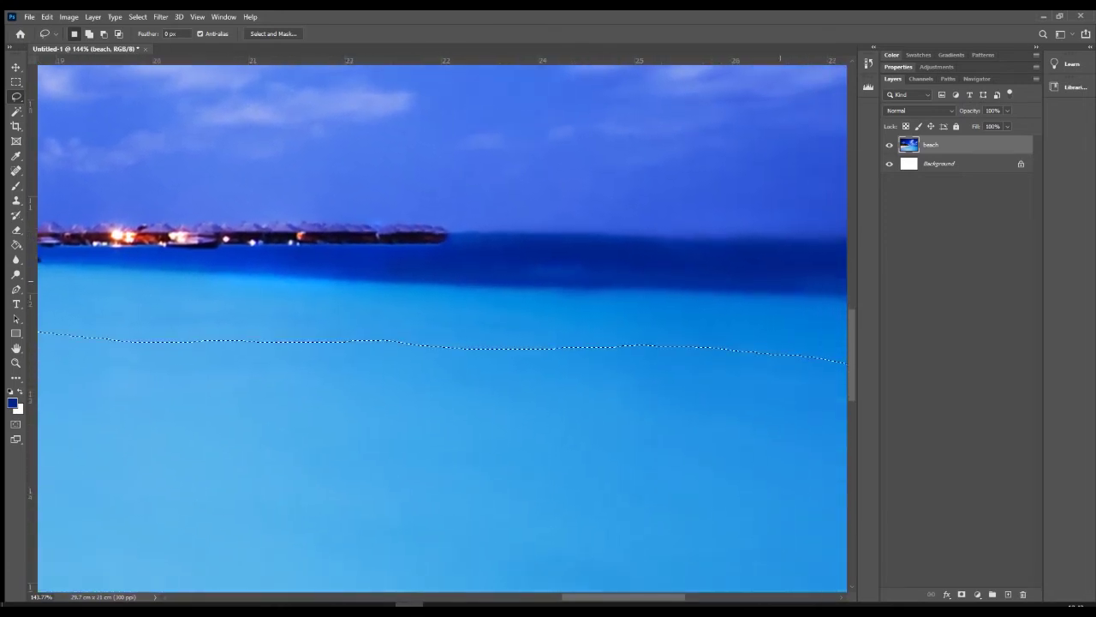
{"action": "key", "text": "ctrl+0"}
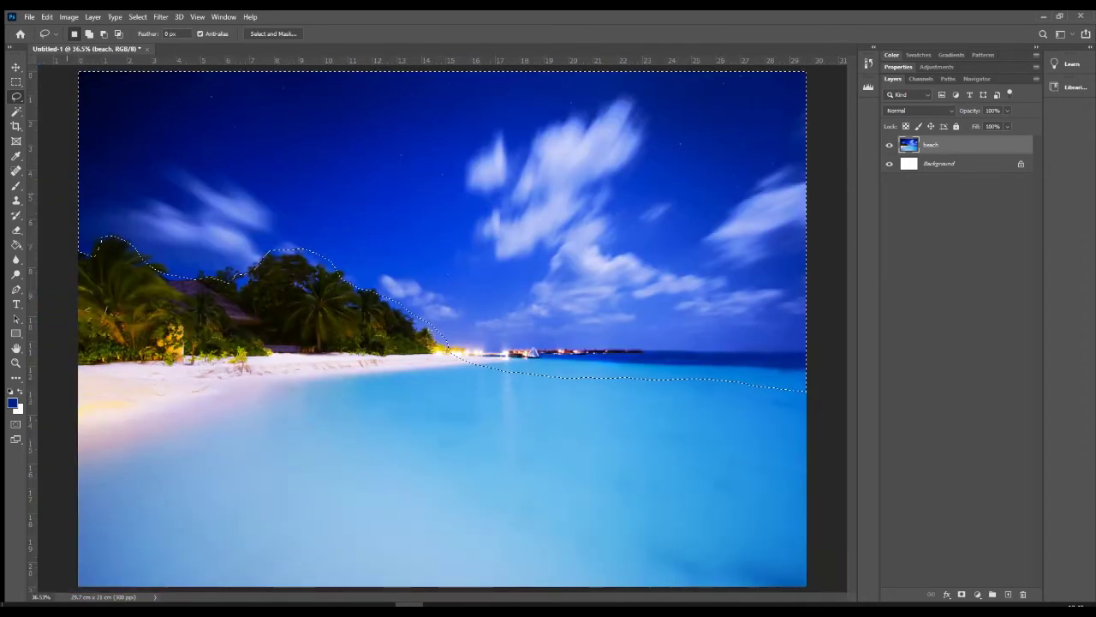
{"action": "key", "text": "ctrl+d"}
Draw a straight-sided selection around the central clouds with the Polygonal Lasso tool, and deselect it.
{"action": "right_click", "coordinate": [16, 97]}
{"action": "left_click", "coordinate": [73, 108]}
{"action": "left_click", "coordinate": [766, 197]}
{"action": "left_click", "coordinate": [629, 299]}
{"action": "left_click", "coordinate": [459, 291]}
{"action": "left_click", "coordinate": [346, 216]}
{"action": "left_click", "coordinate": [349, 127]}
{"action": "left_click", "coordinate": [548, 126]}
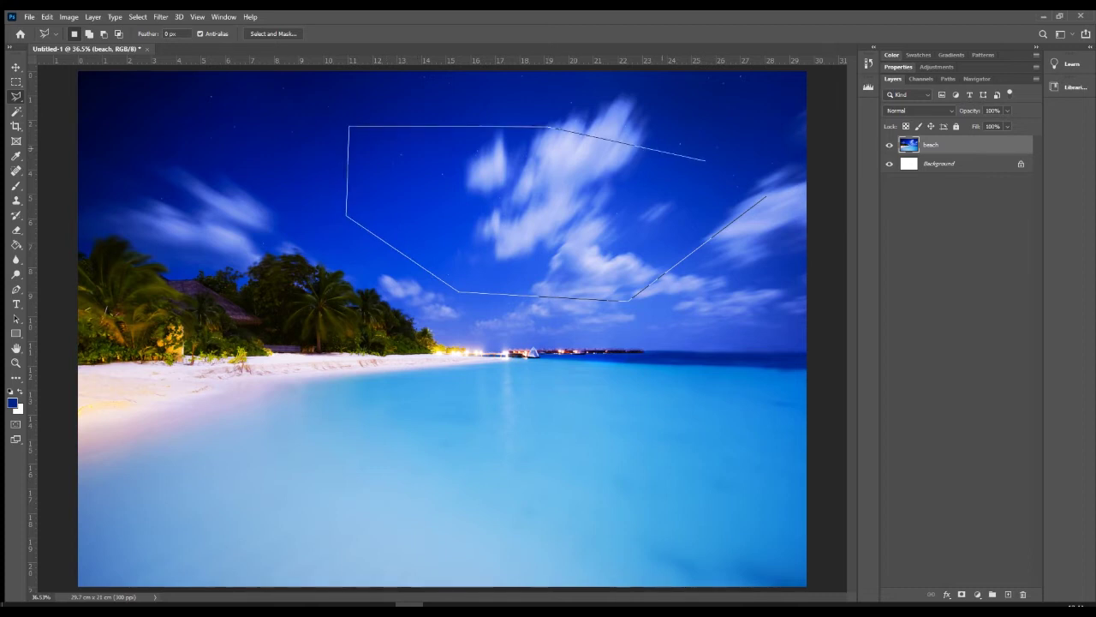
{"action": "left_click", "coordinate": [765, 196]}
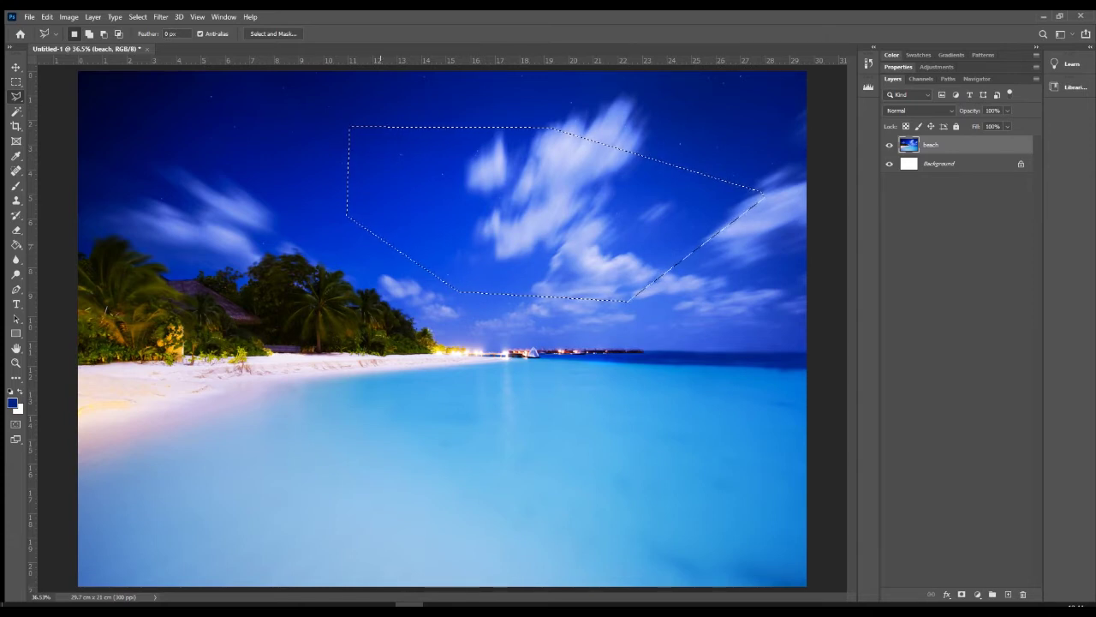
{"action": "key", "text": "ctrl+d"}
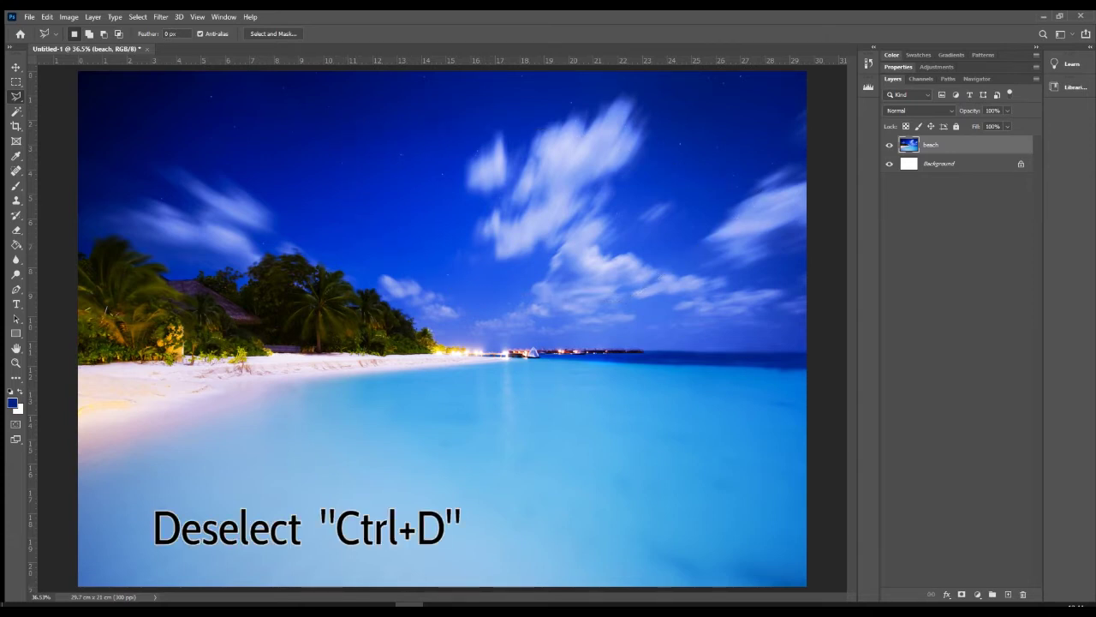
Trace the hut roofs on the horizon with the Magnetic Lasso tool and close the selection through the sky above them.
{"action": "right_click", "coordinate": [16, 96]}
{"action": "left_click", "coordinate": [69, 119]}
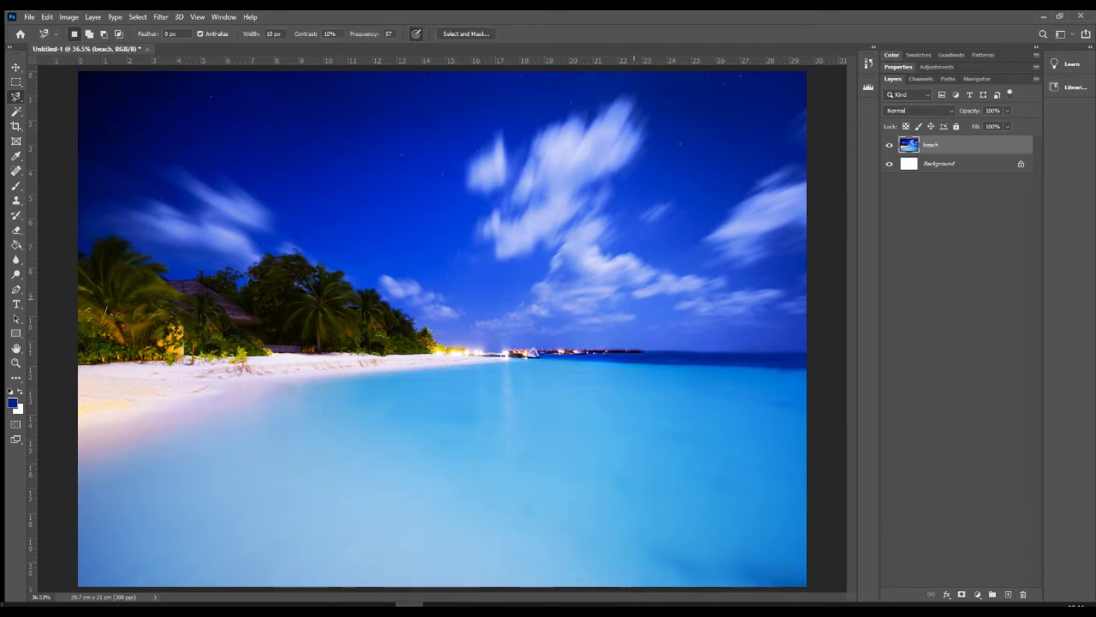
{"action": "scroll", "coordinate": [651, 366], "scroll_direction": "up", "scroll_amount": 10}
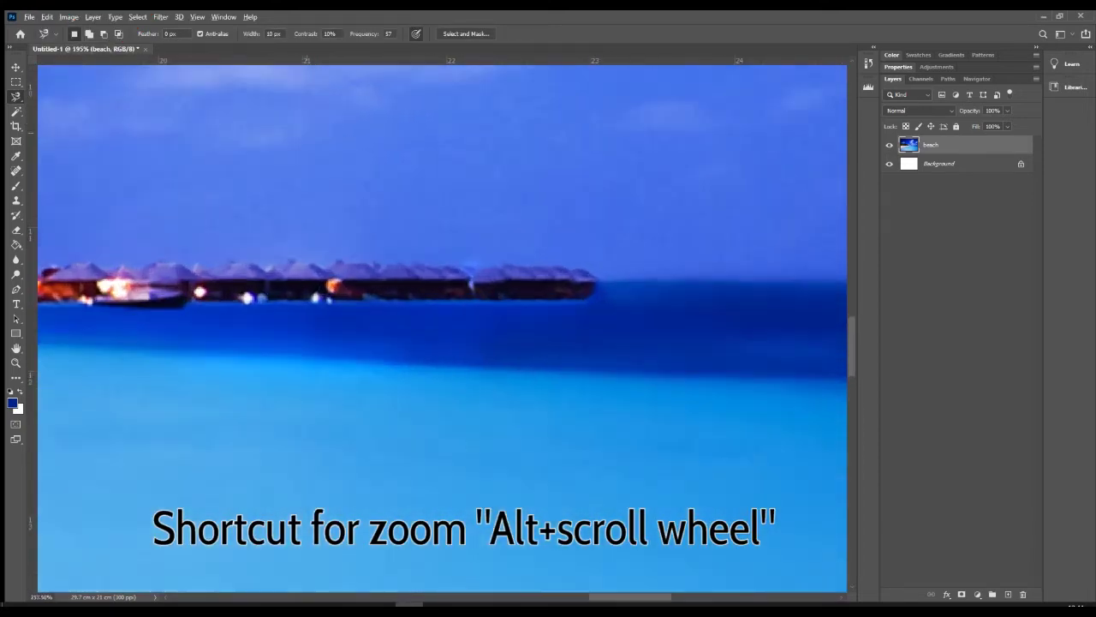
{"action": "scroll", "coordinate": [599, 283], "scroll_direction": "up", "scroll_amount": 3}
{"action": "left_click_drag", "start_coordinate": [597, 278], "coordinate": [471, 267]}
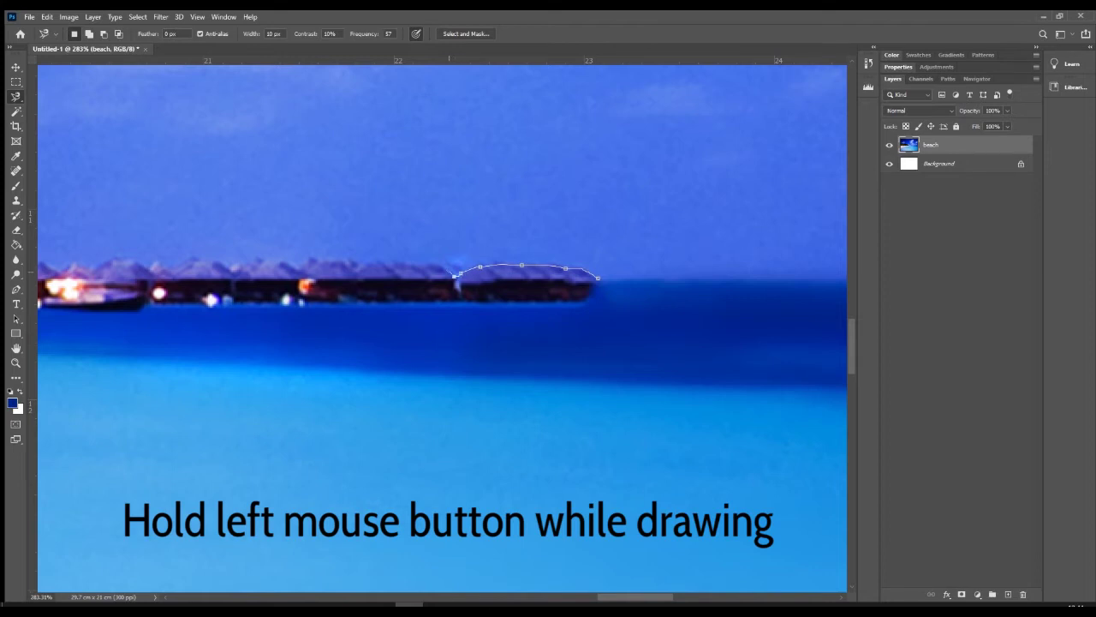
{"action": "left_click_drag", "start_coordinate": [444, 271], "coordinate": [439, 266]}
{"action": "left_click_drag", "start_coordinate": [291, 265], "coordinate": [160, 263]}
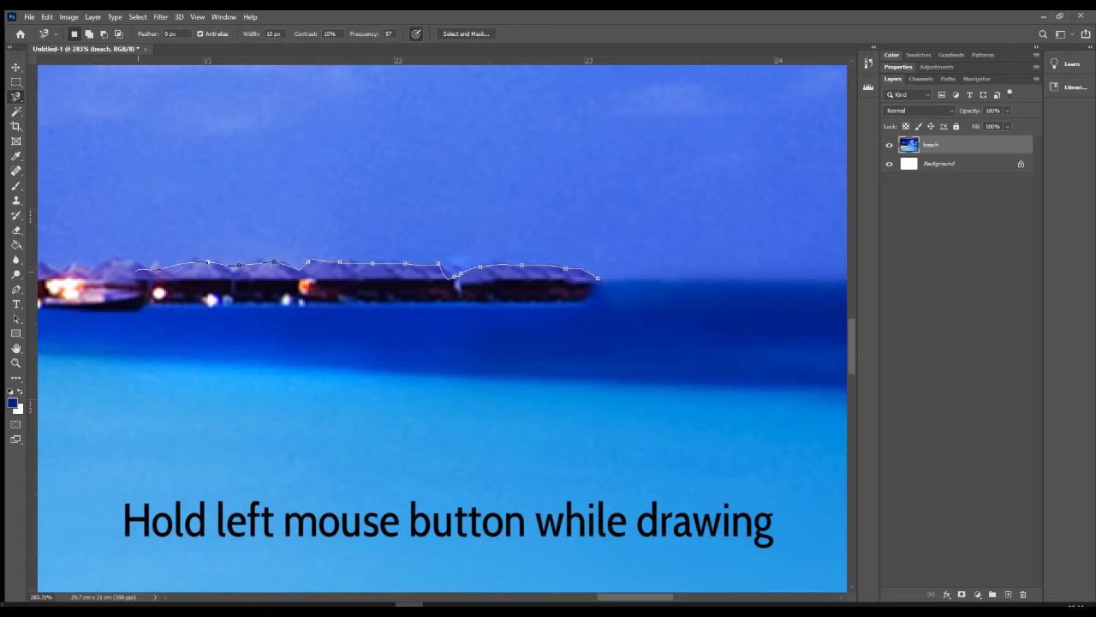
{"action": "mouse_move", "coordinate": [92, 259]}
{"action": "left_mouse_down"}
{"action": "mouse_move", "coordinate": [97, 232]}
{"action": "mouse_move", "coordinate": [163, 133]}
{"action": "mouse_move", "coordinate": [646, 138]}
{"action": "mouse_move", "coordinate": [598, 278]}
{"action": "left_mouse_up"}
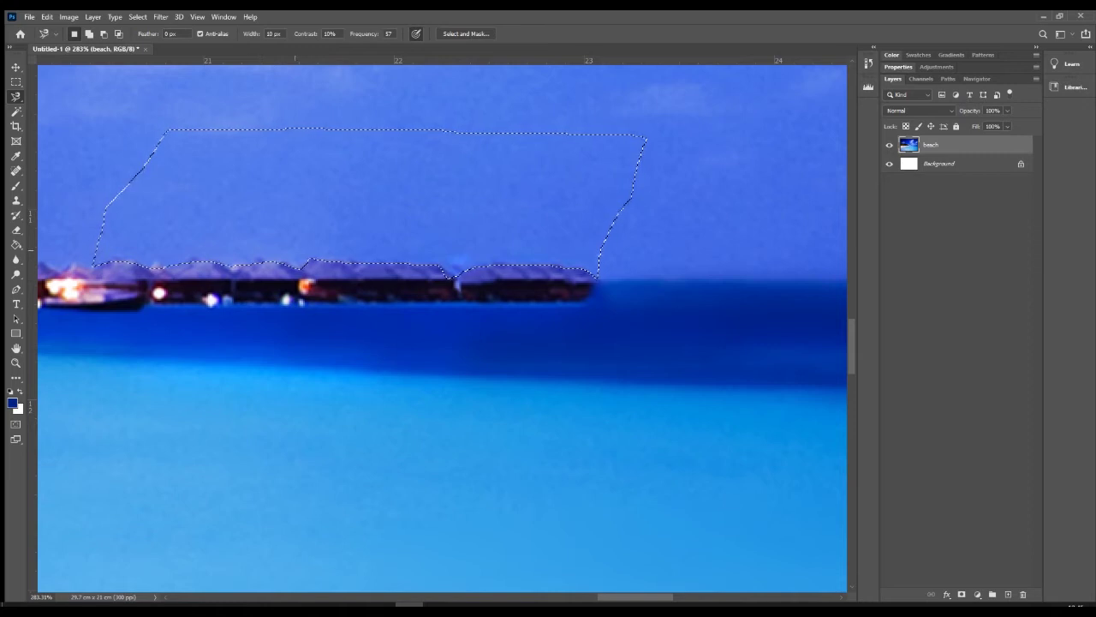
Replace the roof selection with a Magnetic Lasso outline around the clouds above the horizon, and deselect it.
{"action": "scroll", "coordinate": [494, 283], "scroll_direction": "down", "scroll_amount": 5}
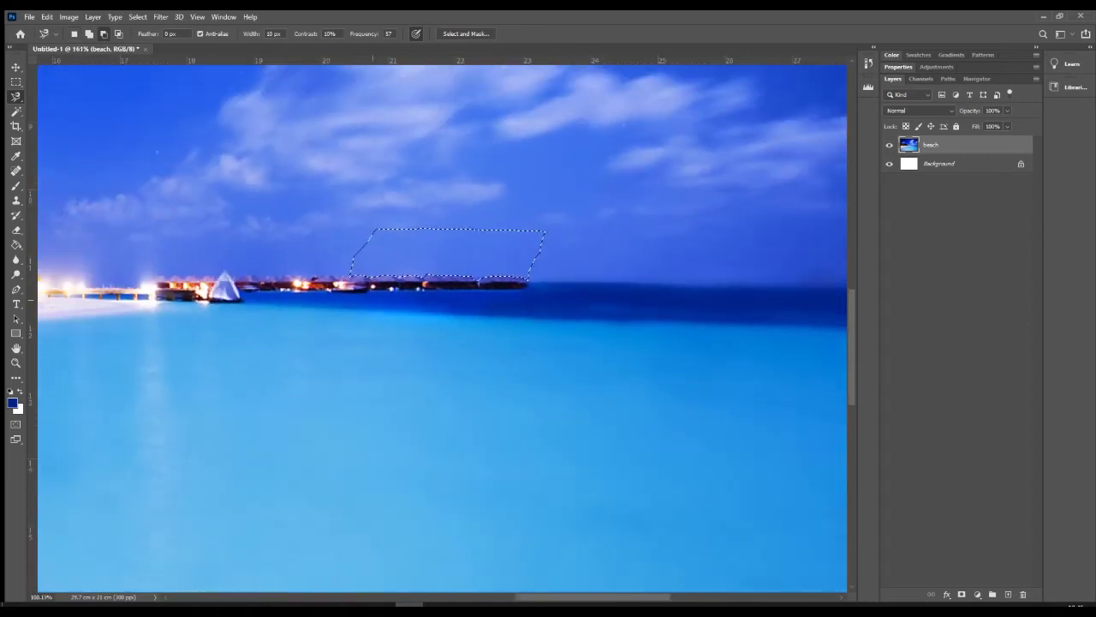
{"action": "left_click_drag", "start_coordinate": [271, 254], "coordinate": [610, 304]}
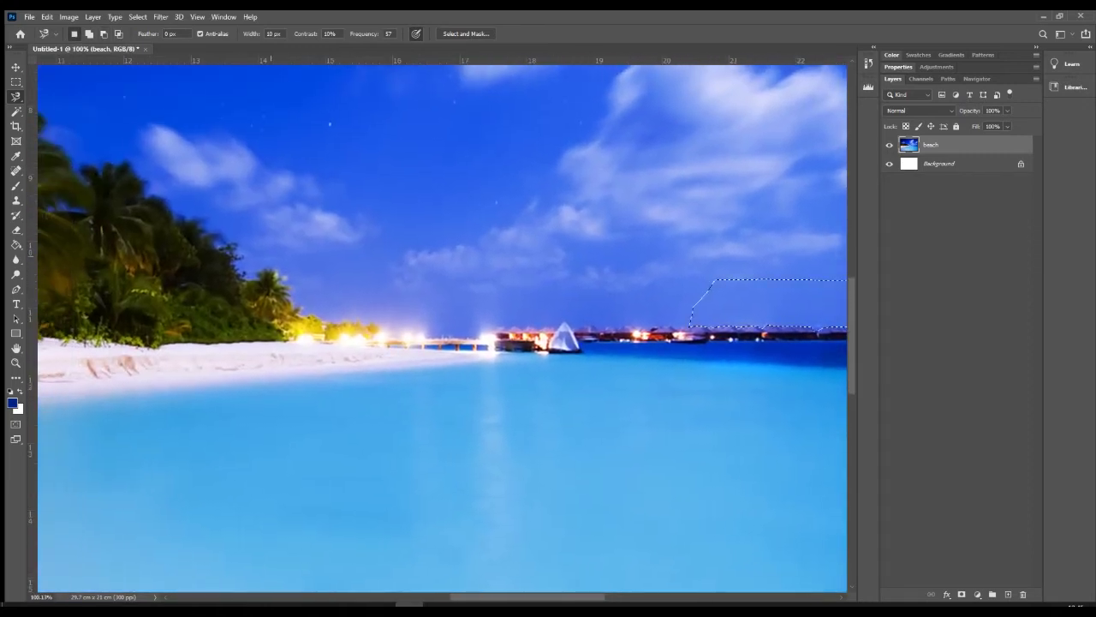
{"action": "scroll", "coordinate": [360, 326], "scroll_direction": "down", "scroll_amount": 3}
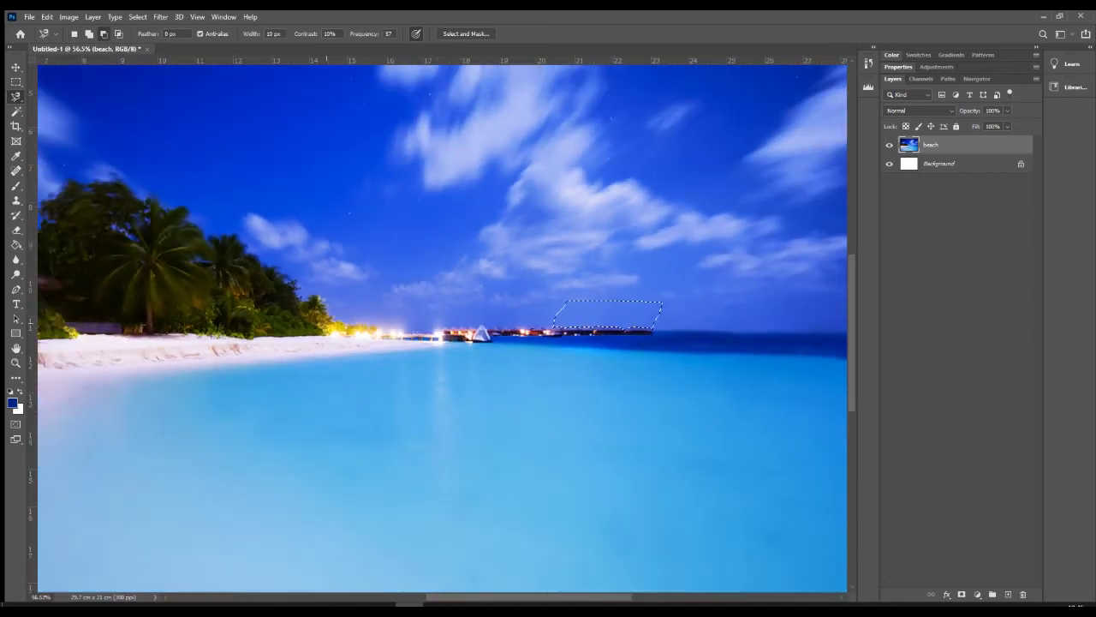
{"action": "left_click", "coordinate": [639, 309]}
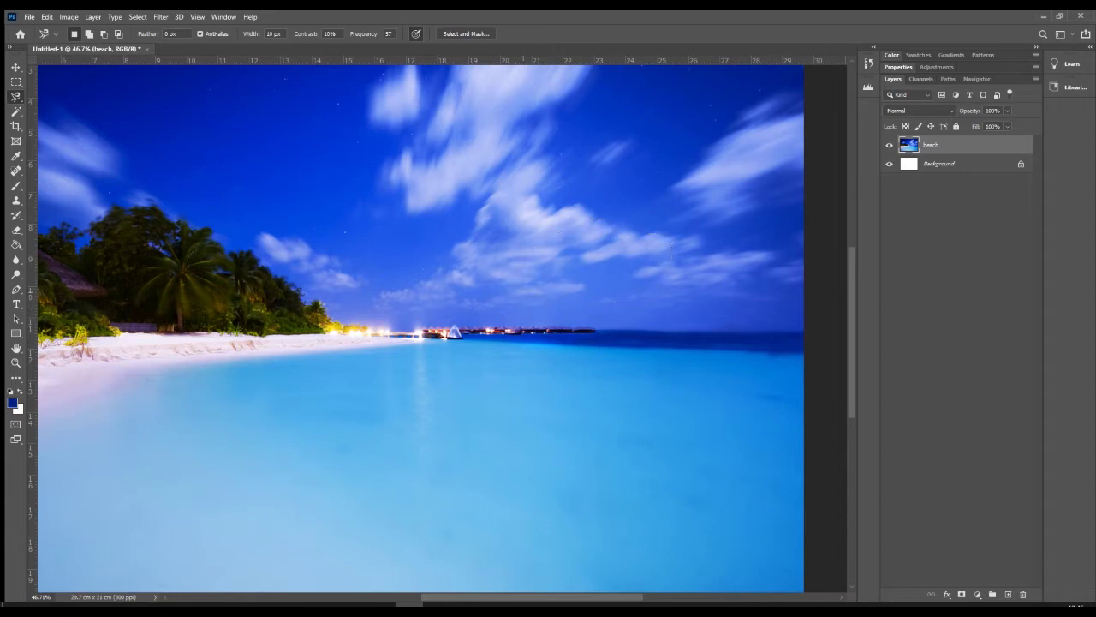
{"action": "left_click", "coordinate": [638, 308]}
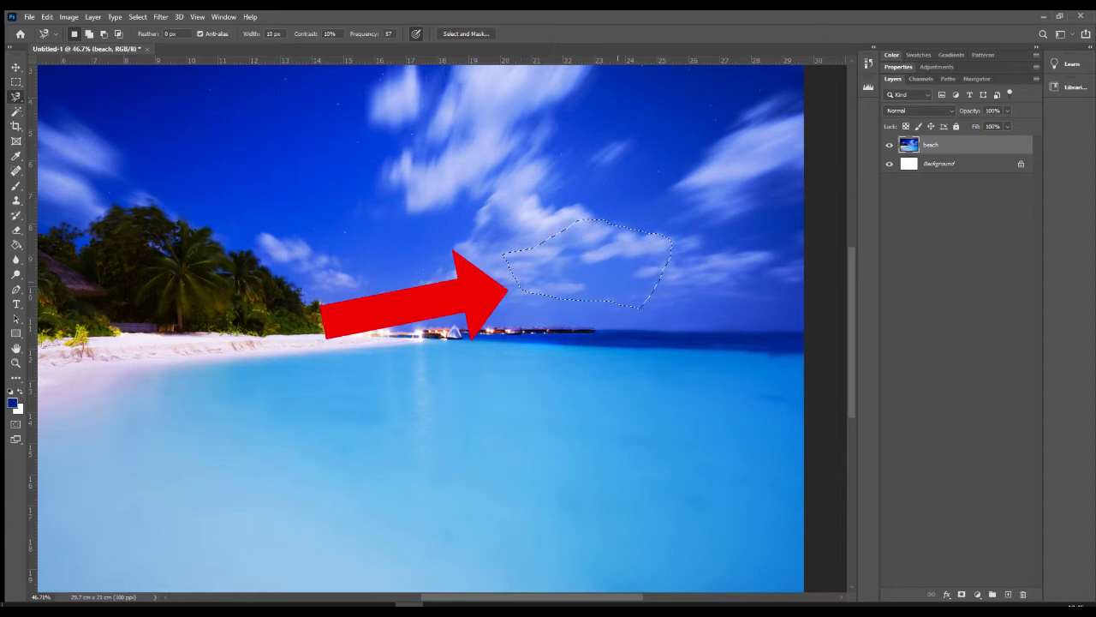
{"action": "key", "text": "ctrl+d"}
Draw another Magnetic Lasso outline in the sky between the trees and the central clouds, and deselect it.
{"action": "left_click", "coordinate": [435, 228]}
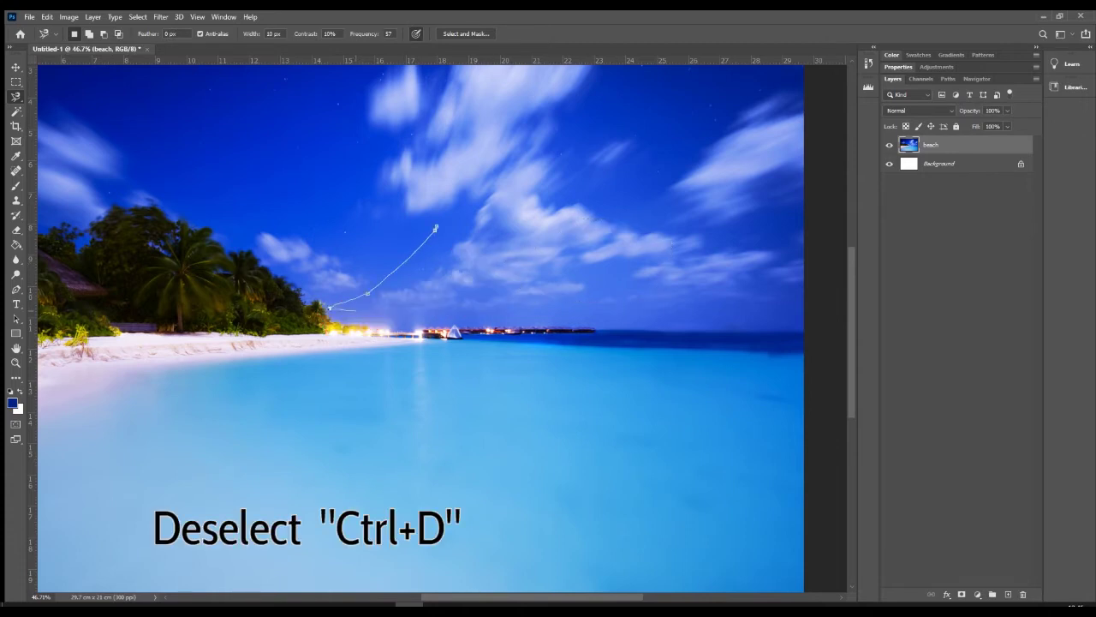
{"action": "left_click", "coordinate": [435, 228]}
{"action": "key", "text": "ctrl+d"}
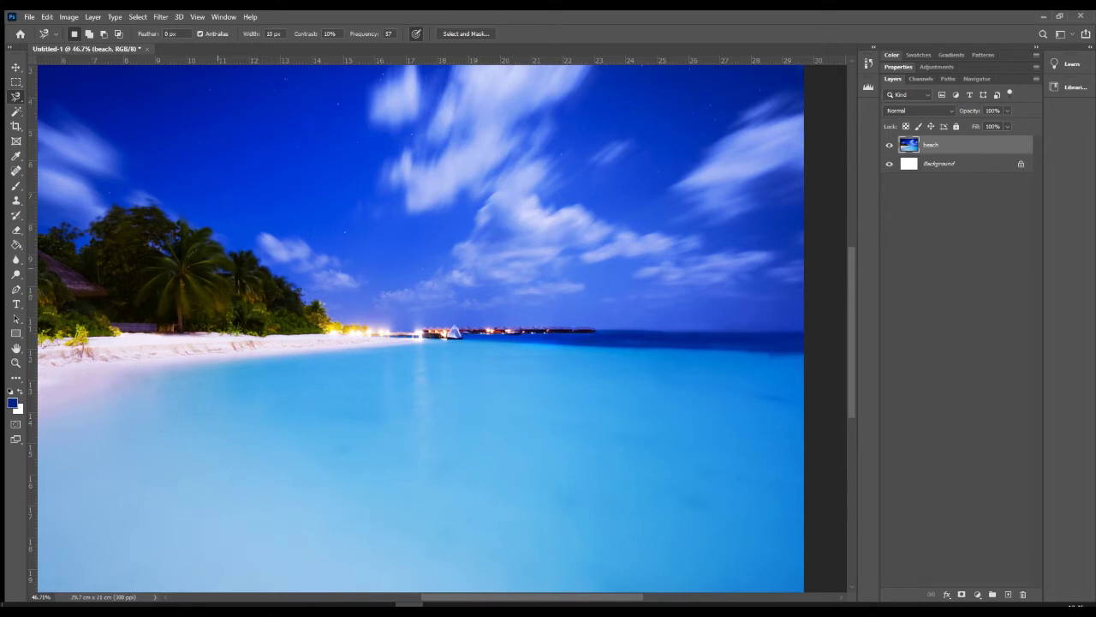
Select the blue sky above the trees with the Magic Wand tool at a tolerance of 50.
{"action": "left_click", "coordinate": [16, 111]}
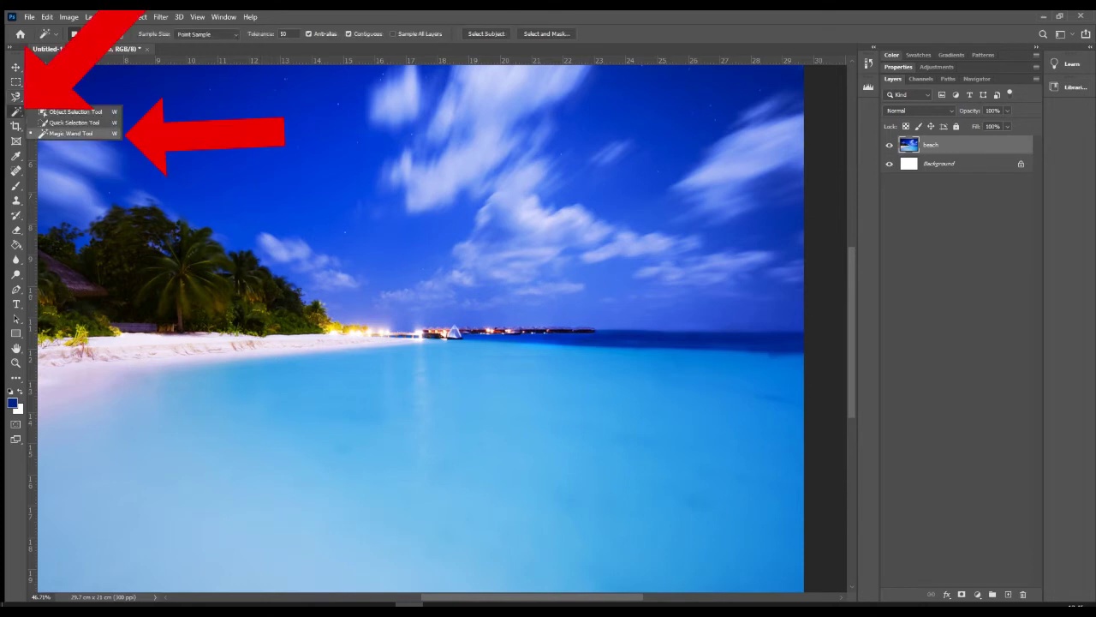
{"action": "left_click", "coordinate": [77, 133]}
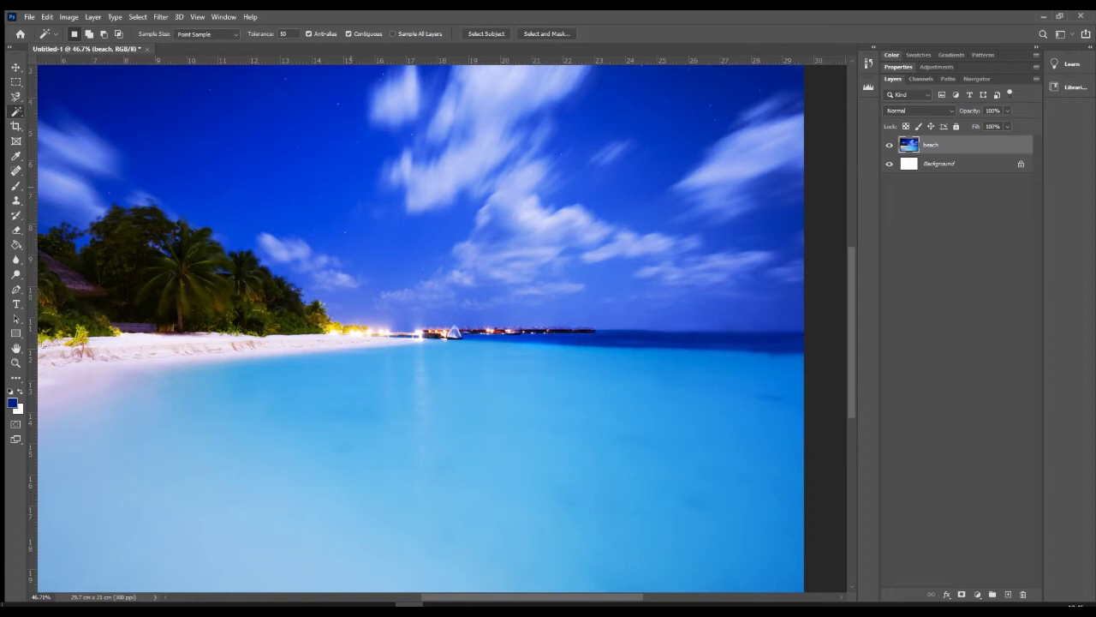
{"action": "double_click", "coordinate": [285, 34]}
{"action": "left_click", "coordinate": [283, 126]}
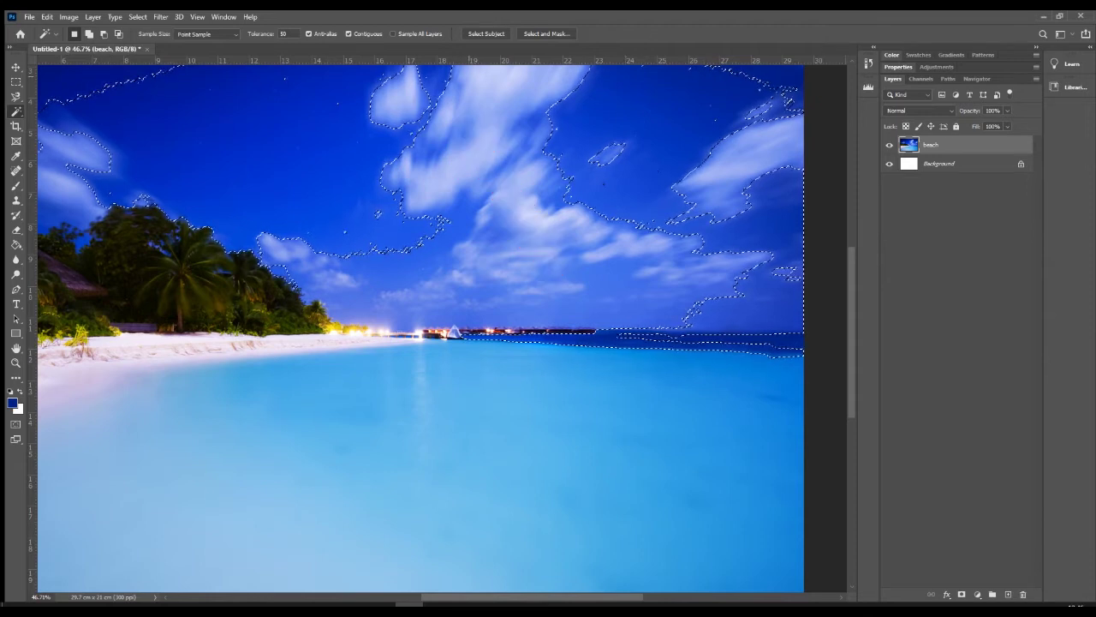
Raise the Magic Wand tolerance to 100 and select the sky again in place of the previous selection.
{"action": "type", "text": "00"}
{"action": "key", "text": "Return"}
{"action": "key", "text": "ctrl+d"}
{"action": "left_click", "coordinate": [323, 125]}
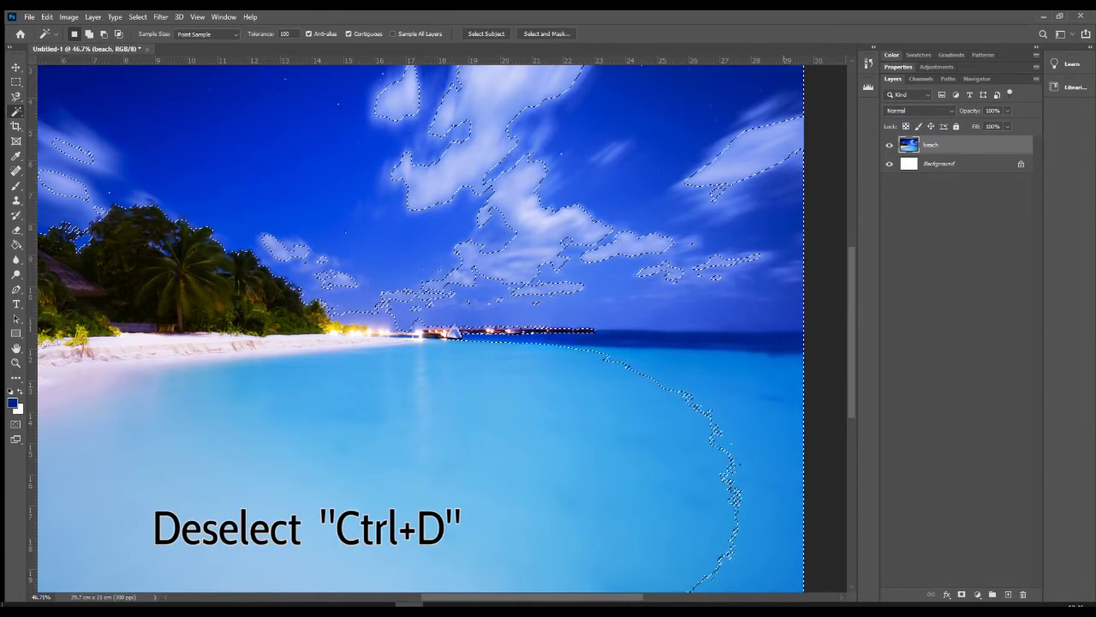
Replace the selection with a new Magic Wand selection of the sky above the trees at a tolerance of 50.
{"action": "key", "text": "ctrl+d"}
{"action": "double_click", "coordinate": [285, 35]}
{"action": "type", "text": "50"}
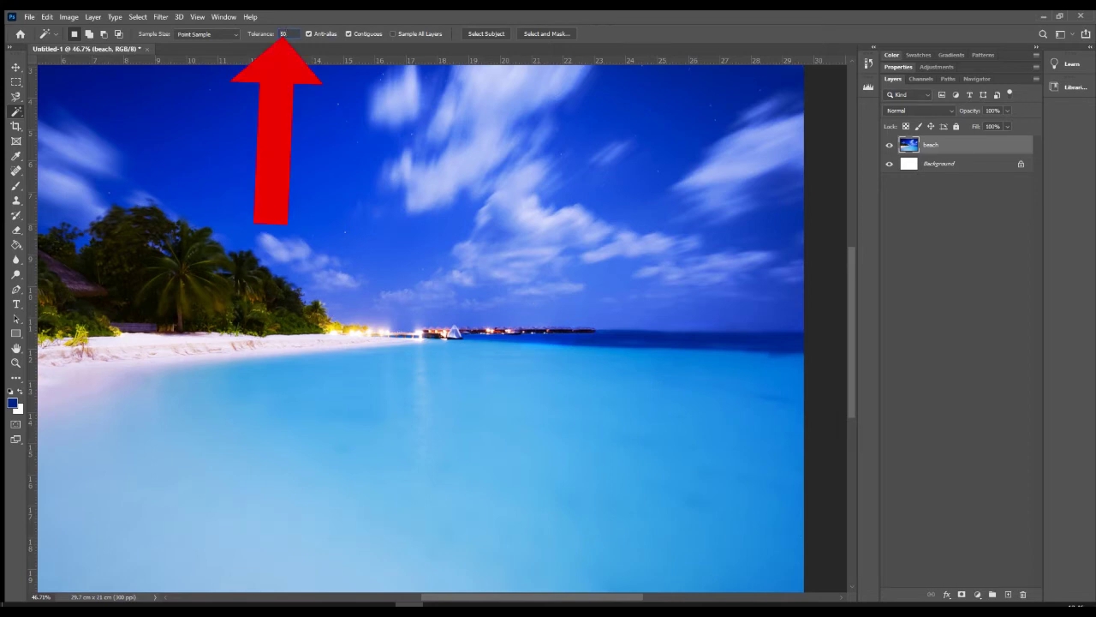
{"action": "left_click", "coordinate": [350, 176]}
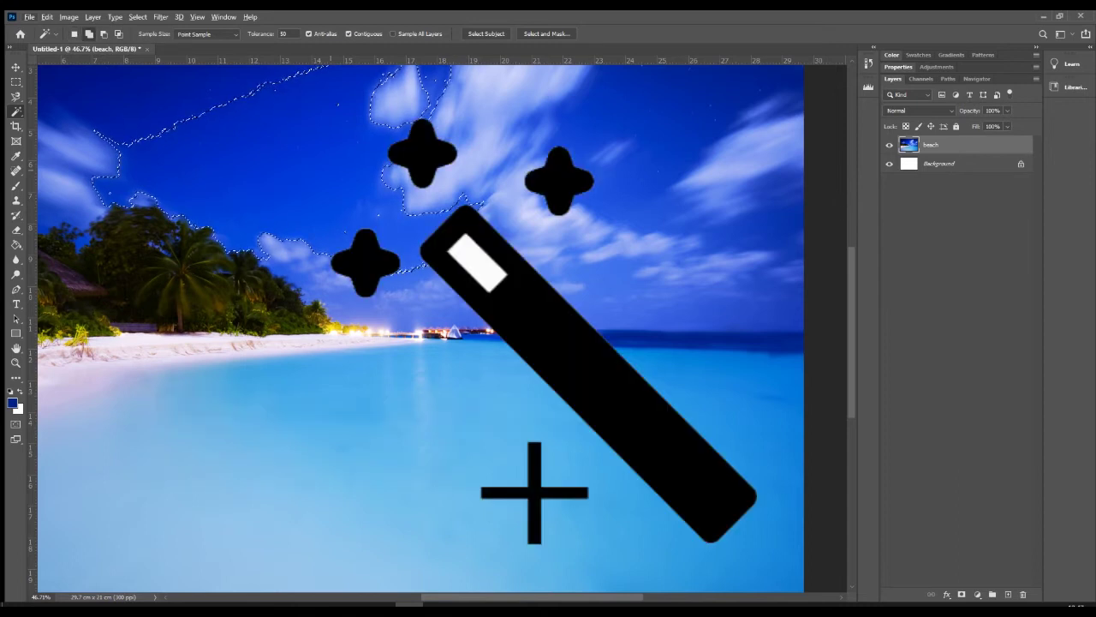
Add the clouds and the remaining sky areas to the Magic Wand selection until the whole sky is covered.
{"action": "key", "text": "alt"}
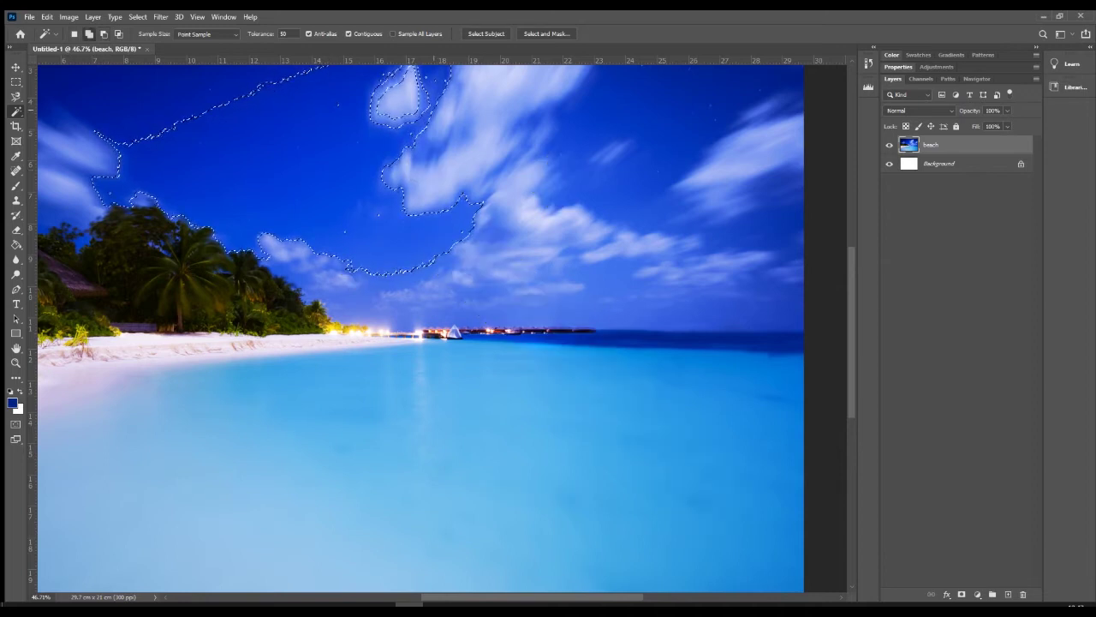
{"action": "left_click", "coordinate": [445, 116]}
{"action": "left_click", "coordinate": [445, 116]}
{"action": "left_click", "coordinate": [501, 79]}
{"action": "left_click", "coordinate": [656, 178], "text": "shift"}
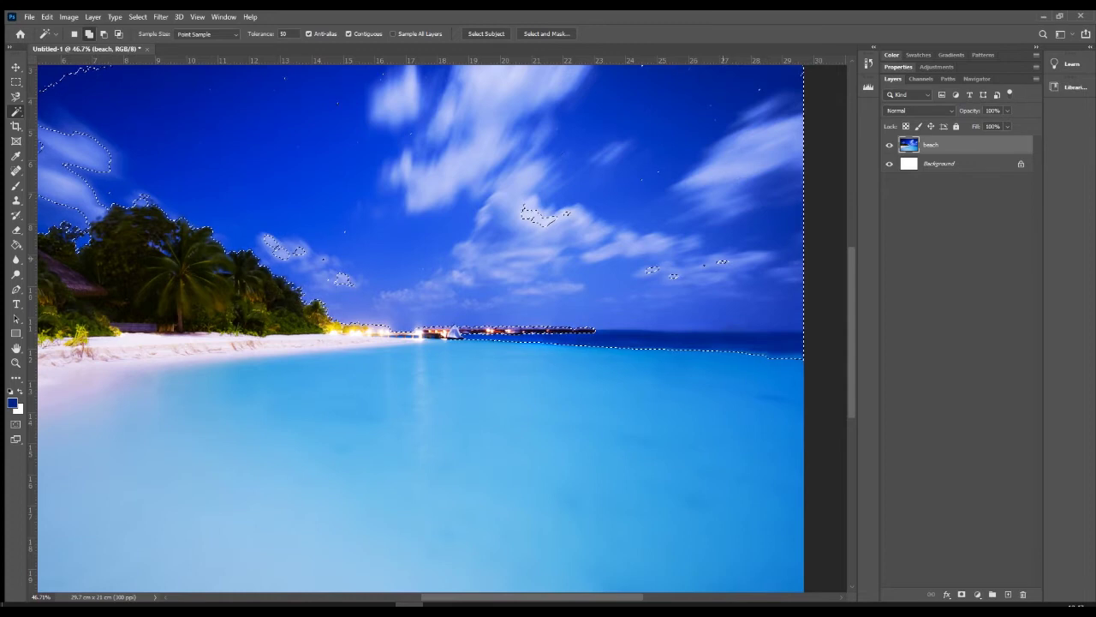
{"action": "left_click", "coordinate": [717, 274]}
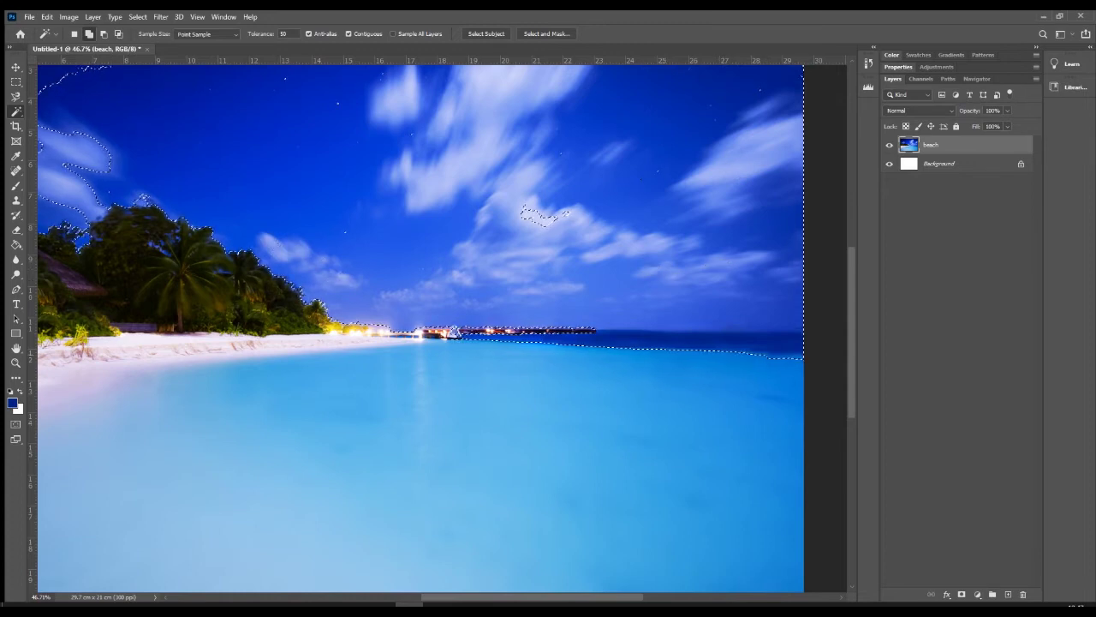
{"action": "left_click", "coordinate": [549, 221]}
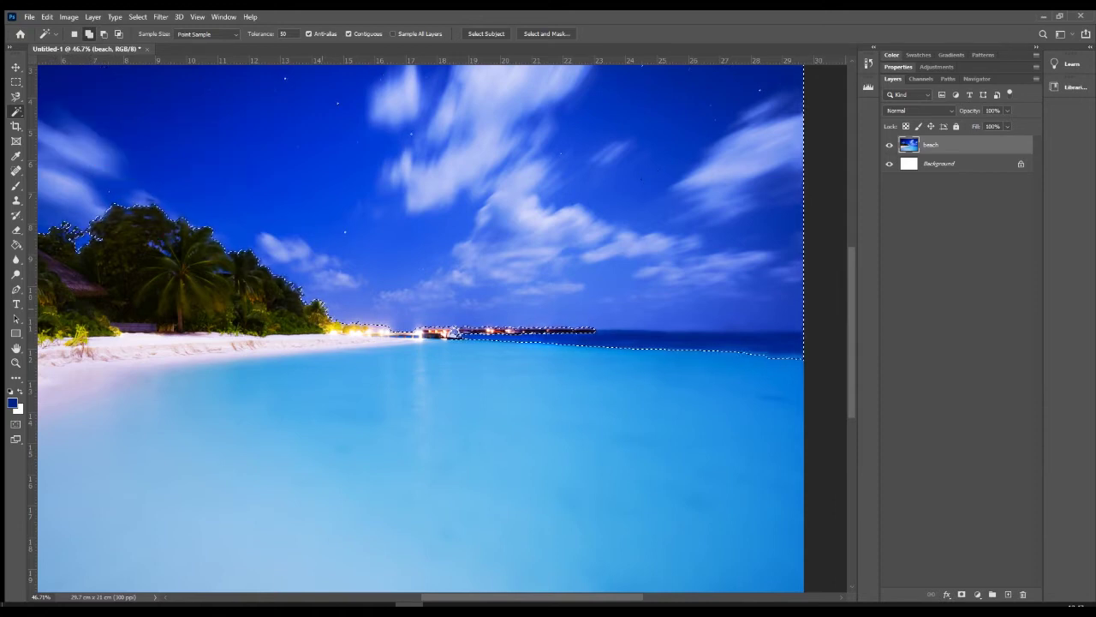
Subtract the dark strip of sea below the horizon from the sky selection with the Magic Wand at a tolerance of 10.
{"action": "scroll", "coordinate": [359, 334], "scroll_direction": "up", "scroll_amount": 6}
{"action": "left_click_drag", "start_coordinate": [185, 248], "coordinate": [656, 474]}
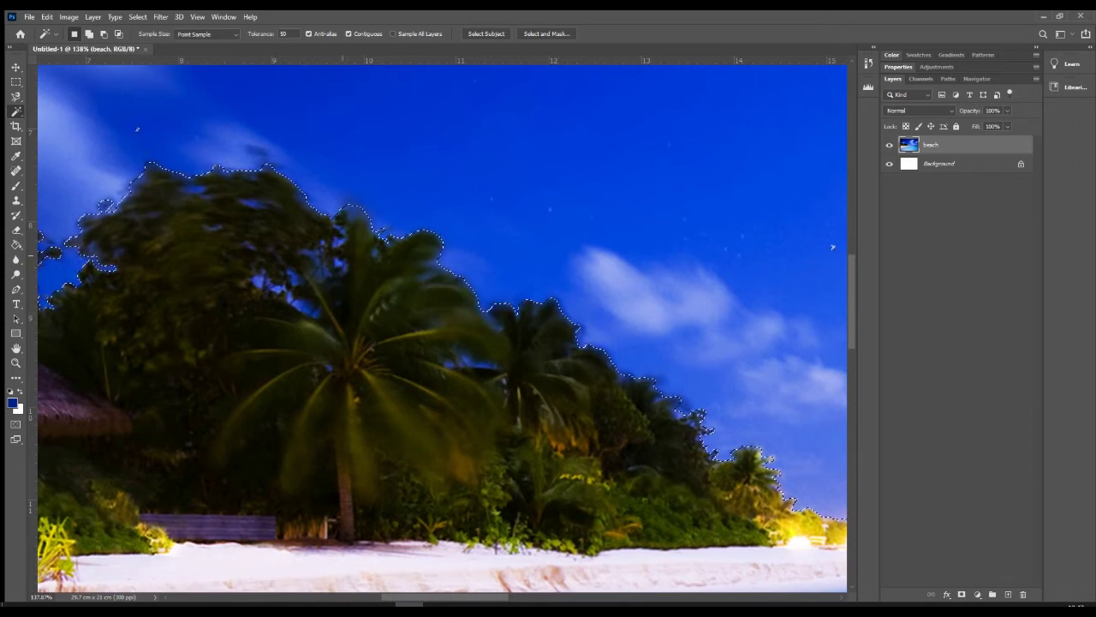
{"action": "left_click_drag", "start_coordinate": [504, 365], "coordinate": [17, 225]}
{"action": "left_click_drag", "start_coordinate": [566, 361], "coordinate": [303, 498]}
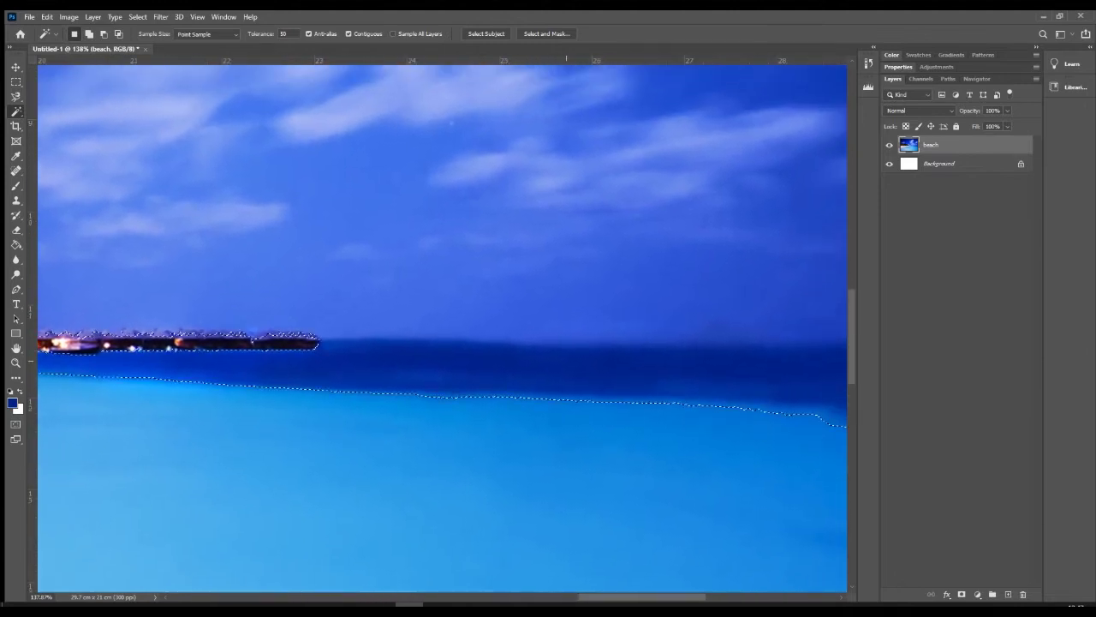
{"action": "scroll", "coordinate": [568, 381], "scroll_direction": "down", "scroll_amount": 3}
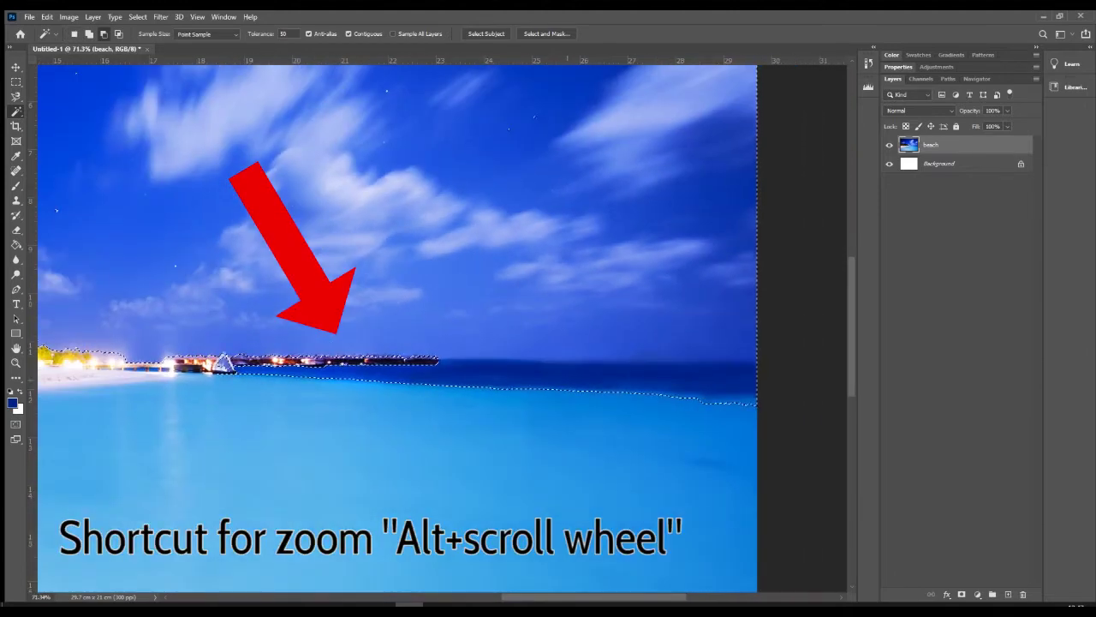
{"action": "scroll", "coordinate": [568, 382], "scroll_direction": "down", "scroll_amount": 1}
{"action": "left_click", "coordinate": [287, 35]}
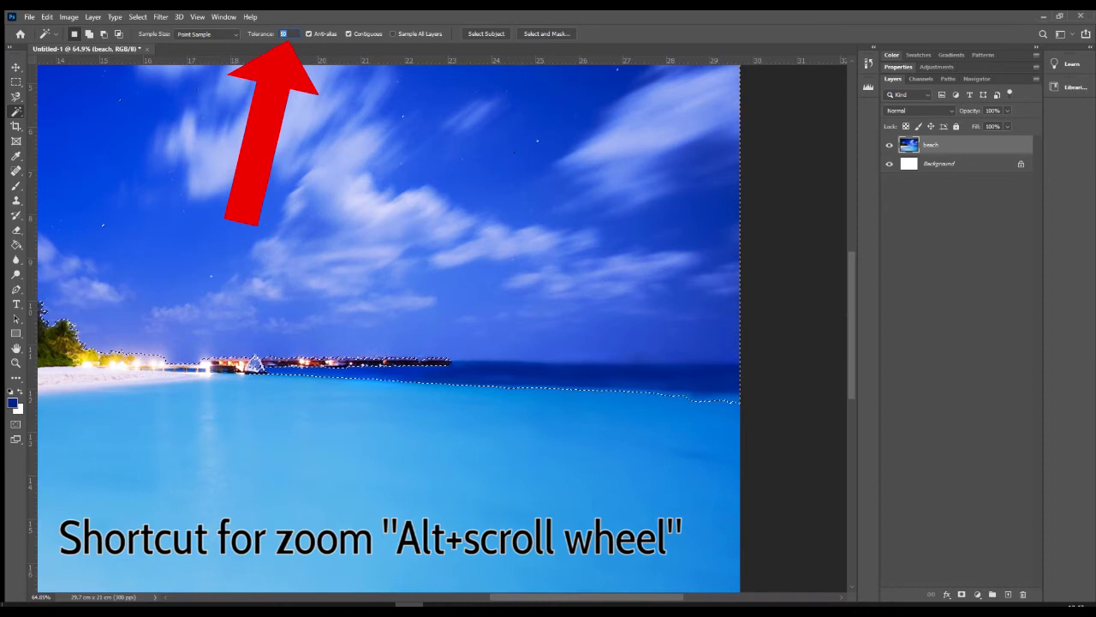
{"action": "type", "text": "10"}
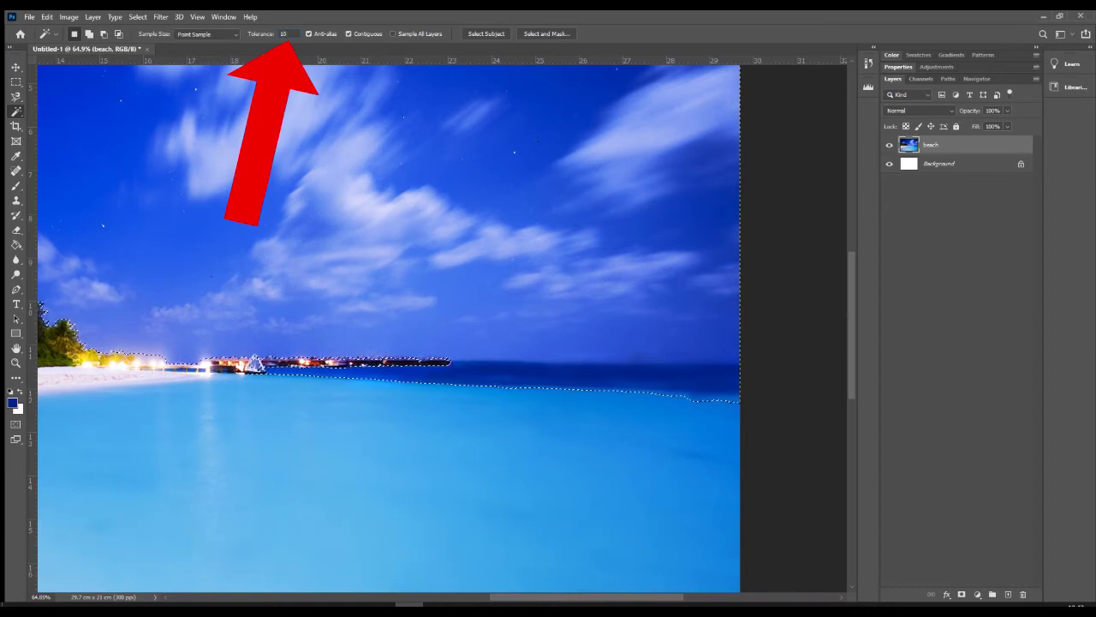
{"action": "left_click", "coordinate": [543, 381], "text": "alt"}
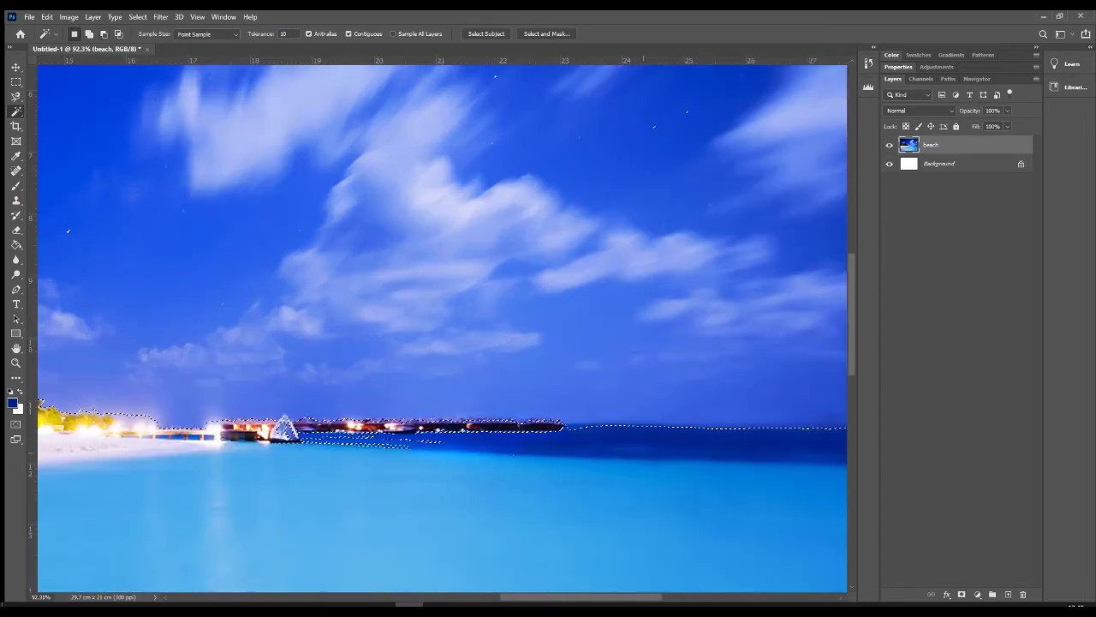
Copy the selected sky from the beach layer onto a new layer.
{"action": "key", "text": "ctrl+0"}
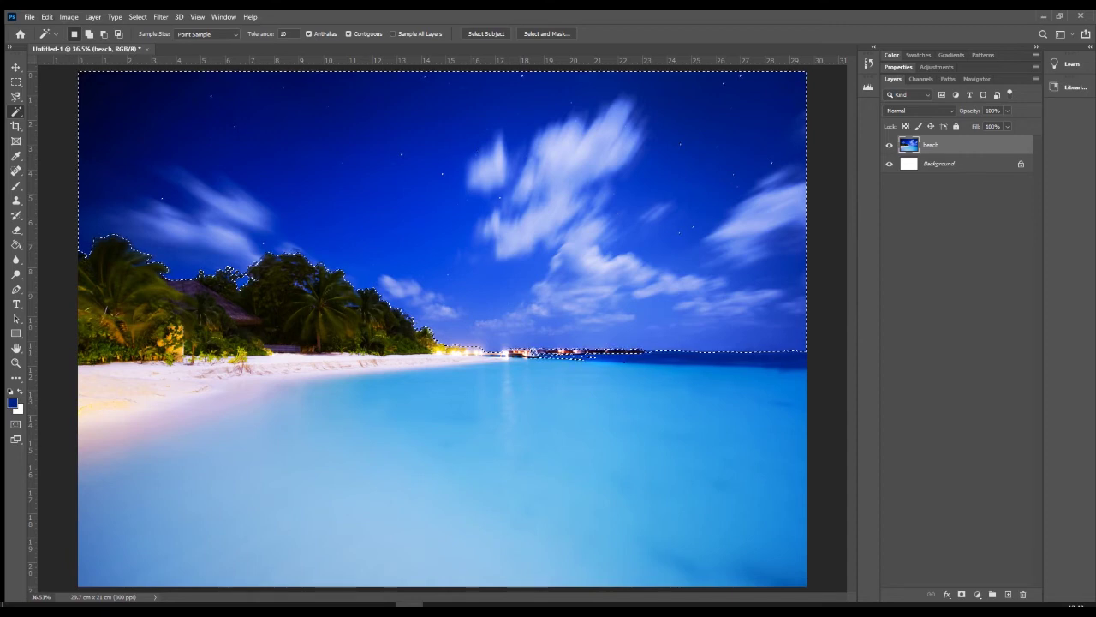
{"action": "left_click", "coordinate": [47, 17]}
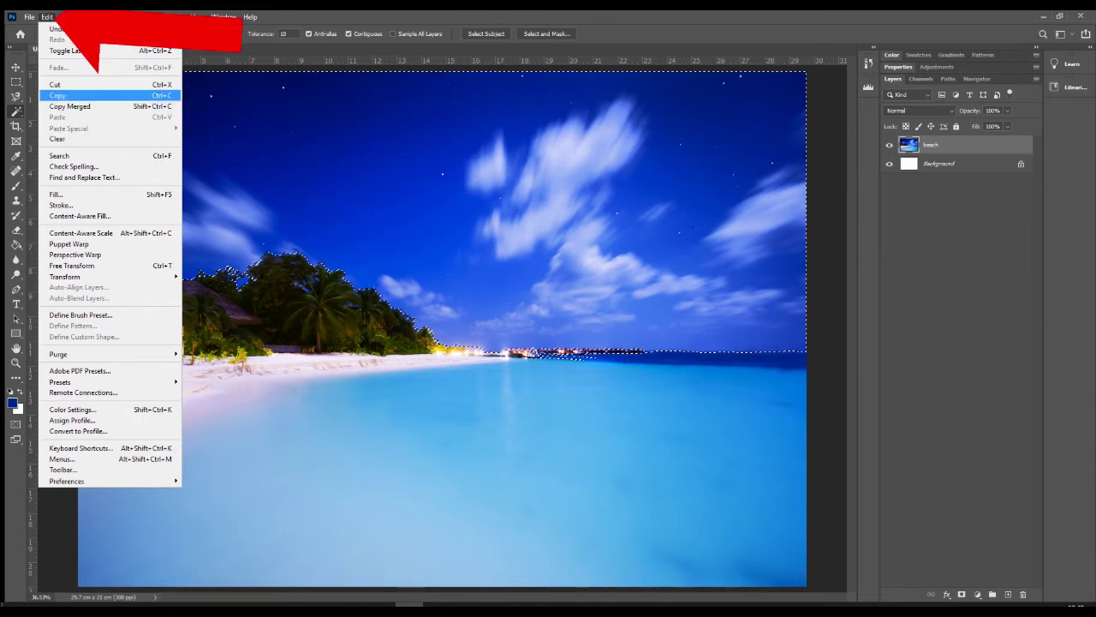
{"action": "key", "text": "Left"}
{"action": "key", "text": "Left"}
{"action": "key", "text": "Escape"}
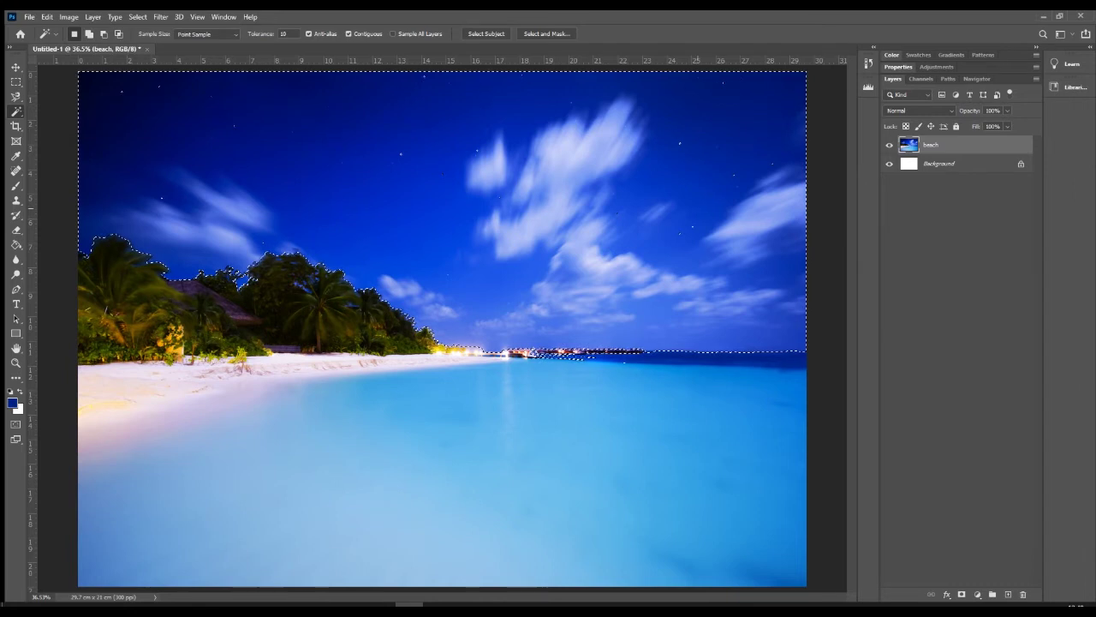
{"action": "key", "text": "ctrl+j"}
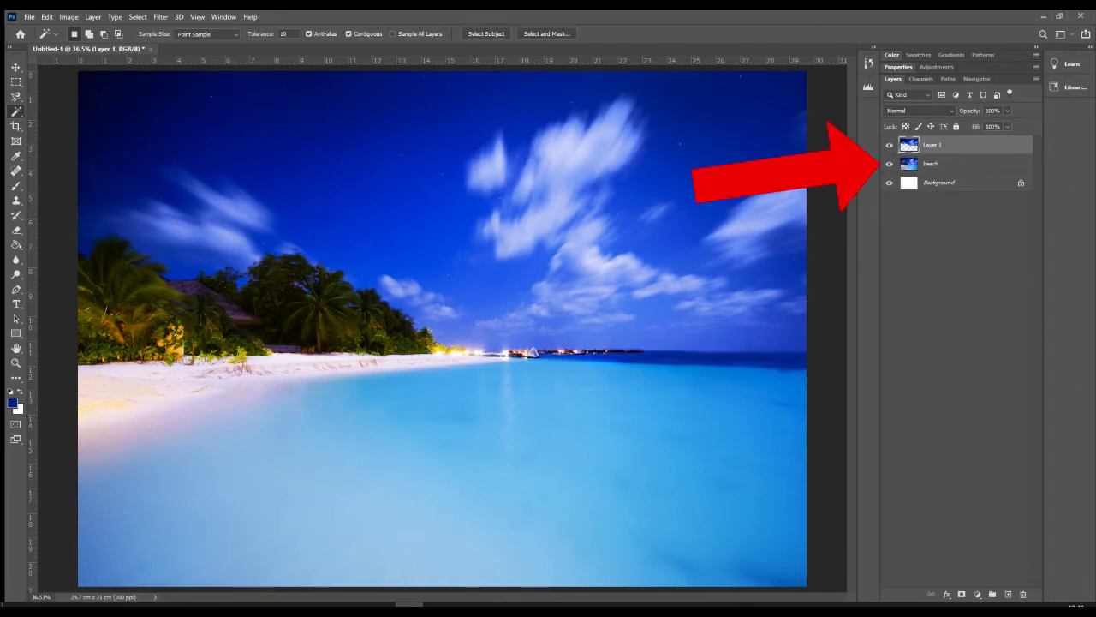
Hide the beach layer and rename the copied sky layer as sky.
{"action": "left_click", "coordinate": [889, 163]}
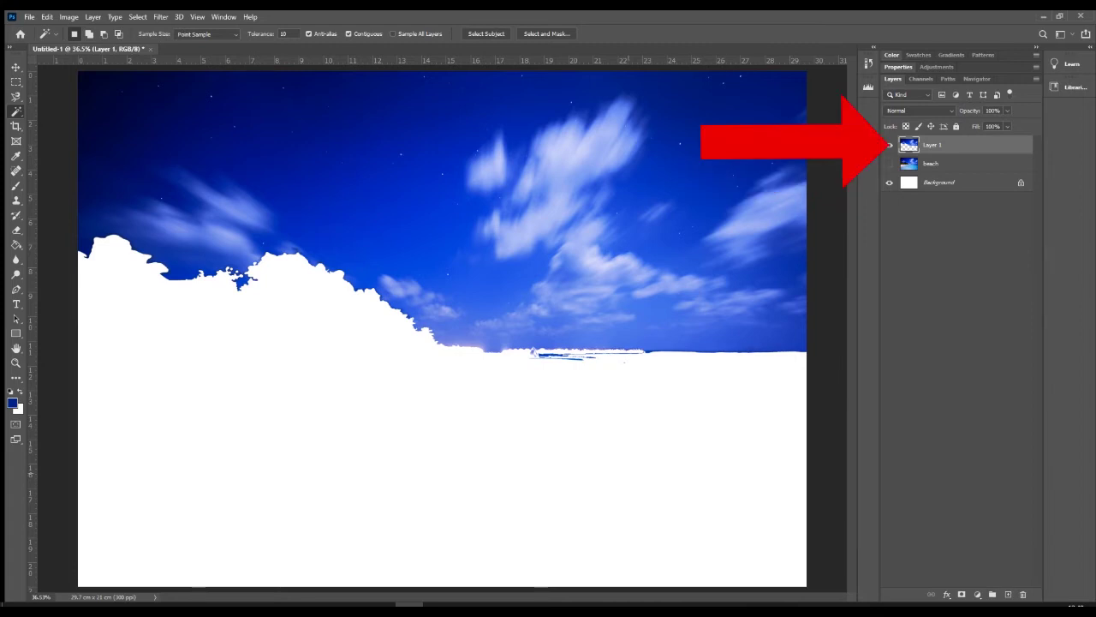
{"action": "double_click", "coordinate": [932, 144]}
{"action": "type", "text": "sky"}
{"action": "key", "text": "Return"}
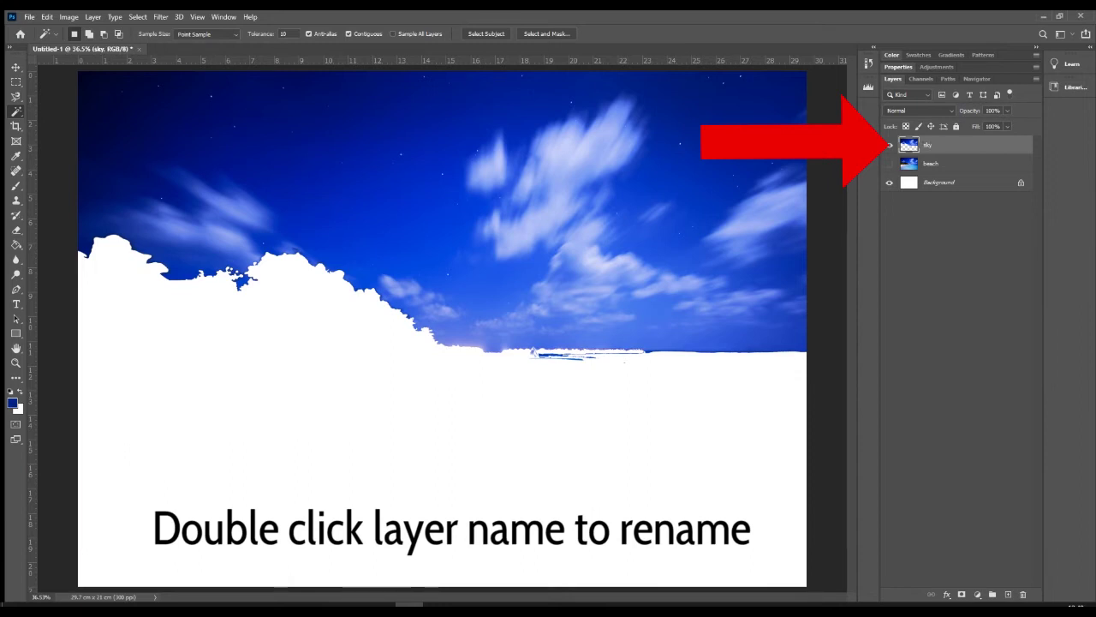
Erase the leftover streaks of sea and the lower part of the sailboat below the horizon on the sky layer.
{"action": "scroll", "coordinate": [540, 462], "scroll_direction": "up", "scroll_amount": 3}
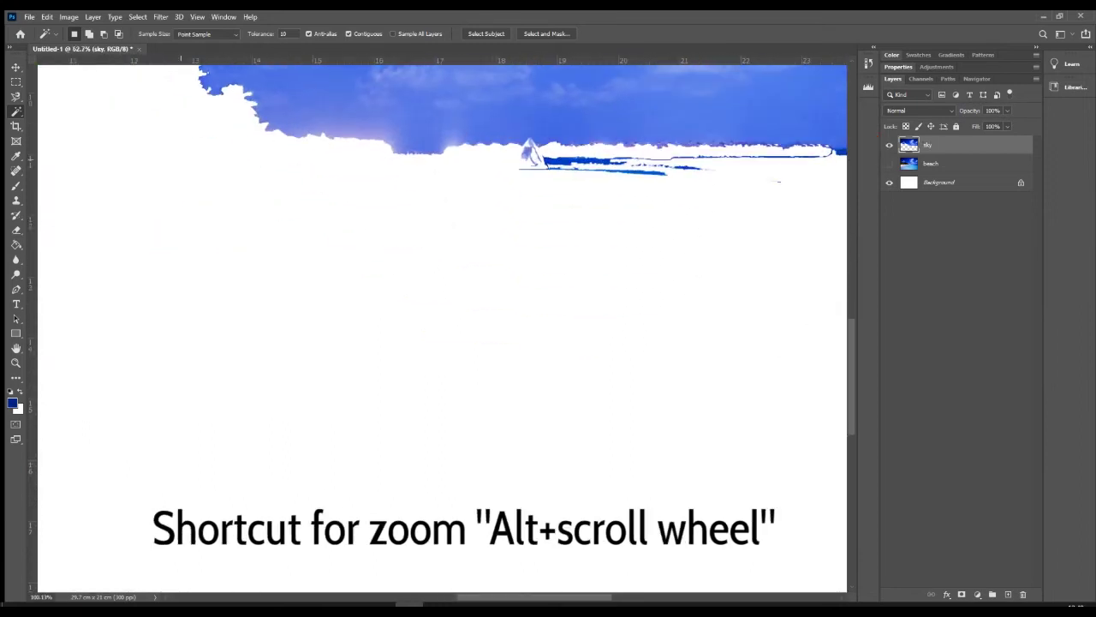
{"action": "left_click_drag", "start_coordinate": [547, 165], "coordinate": [394, 367]}
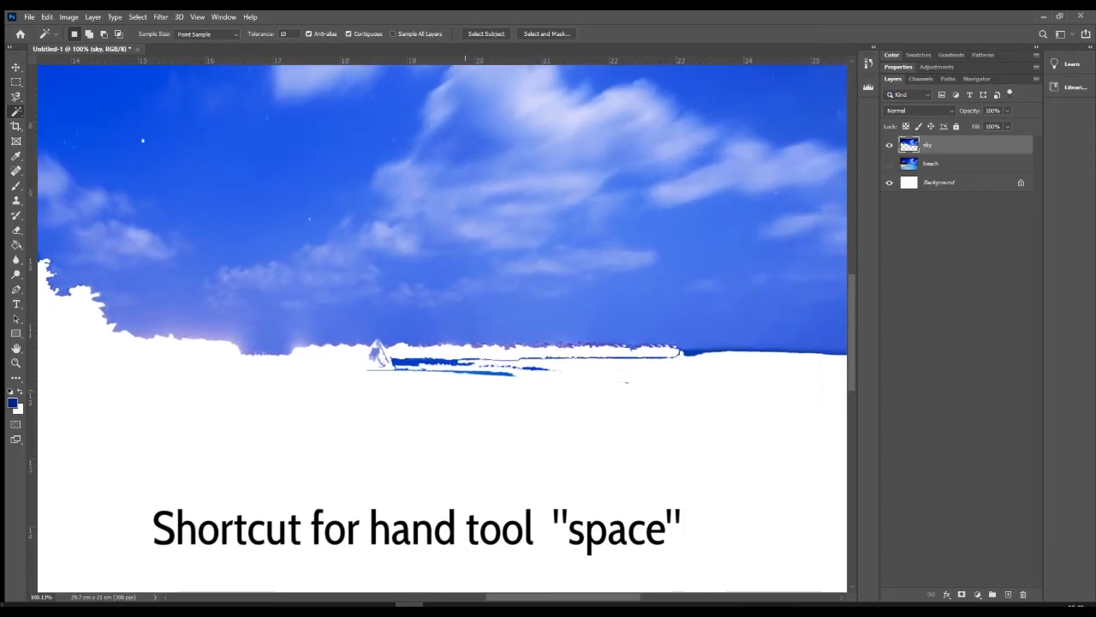
{"action": "key", "text": "e"}
{"action": "left_click_drag", "start_coordinate": [445, 364], "coordinate": [670, 358]}
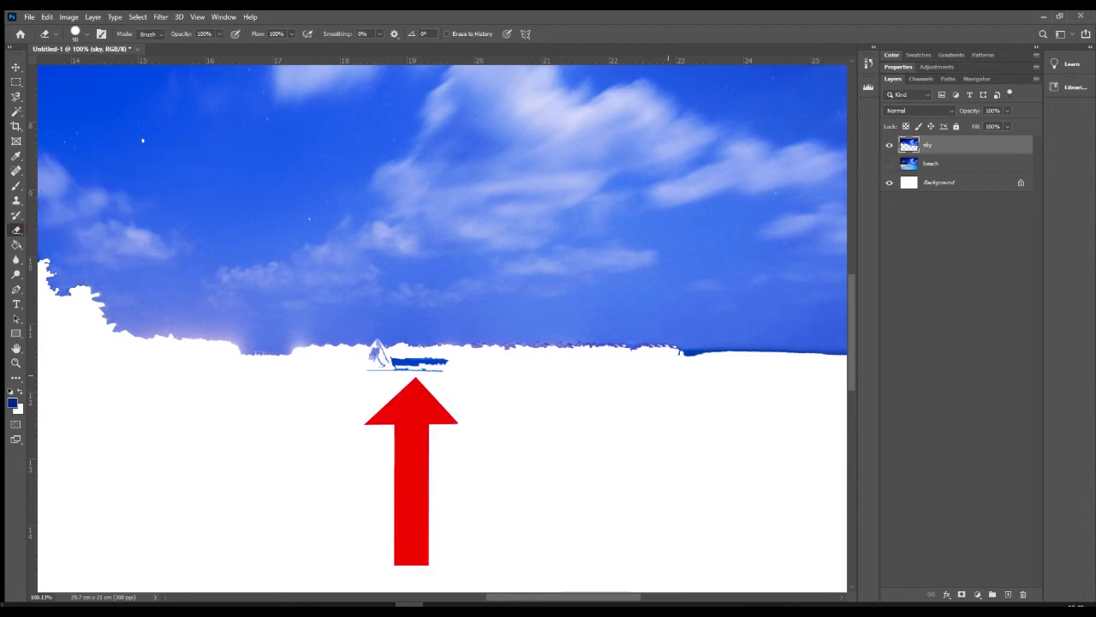
{"action": "left_click_drag", "start_coordinate": [447, 363], "coordinate": [377, 358]}
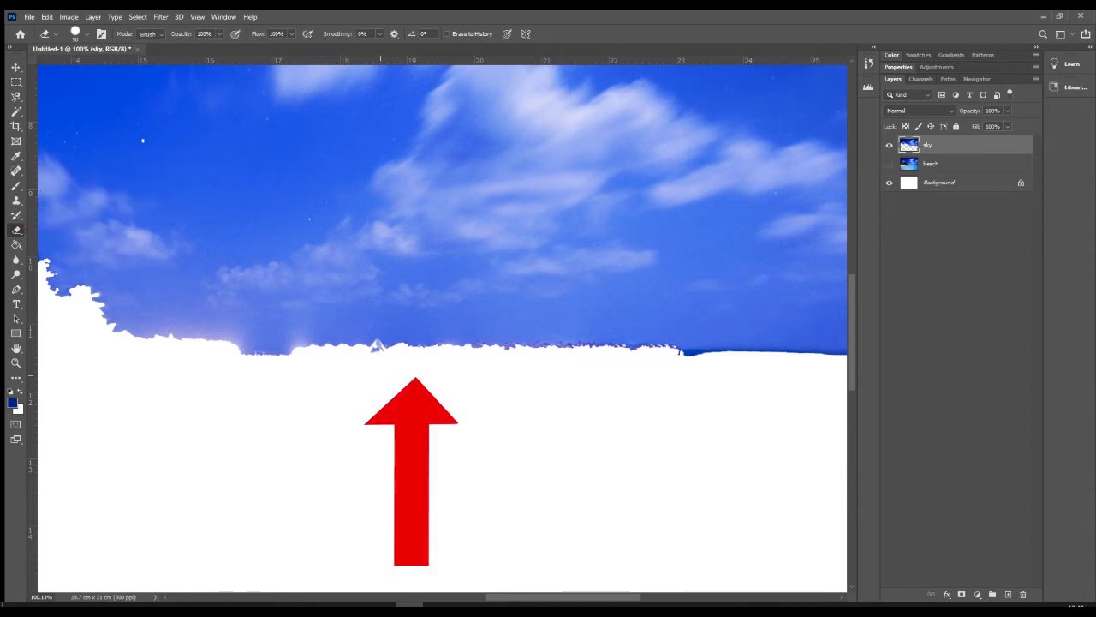
Erase the rest of the sailboat at the horizon with a smaller eraser, and show the beach layer again.
{"action": "scroll", "coordinate": [380, 371], "scroll_direction": "up", "scroll_amount": 5}
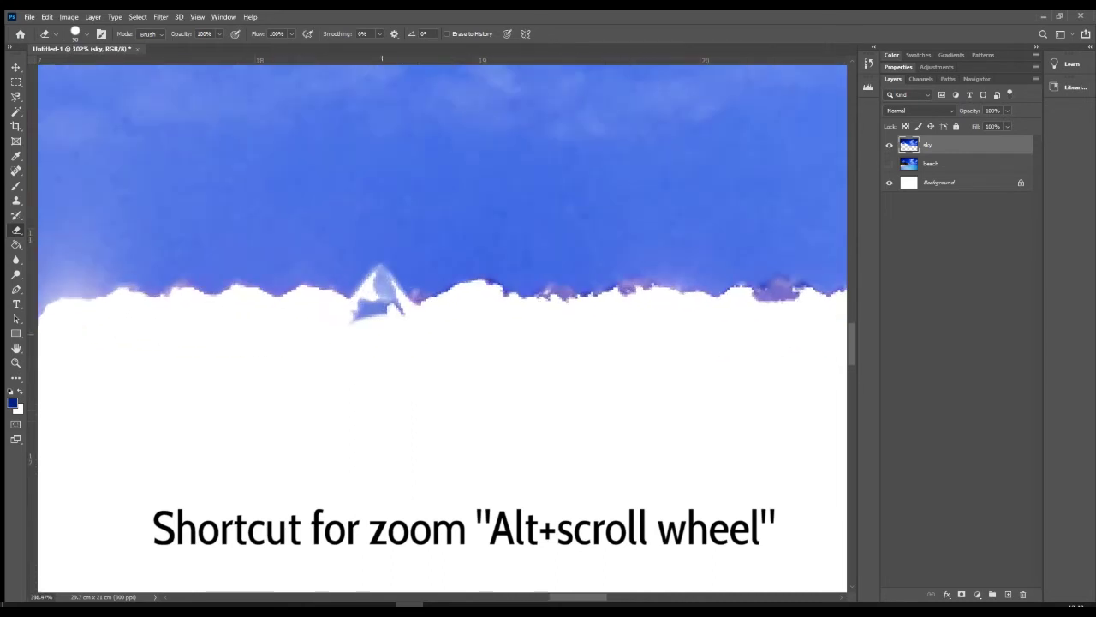
{"action": "scroll", "coordinate": [382, 308], "scroll_direction": "up", "scroll_amount": 2}
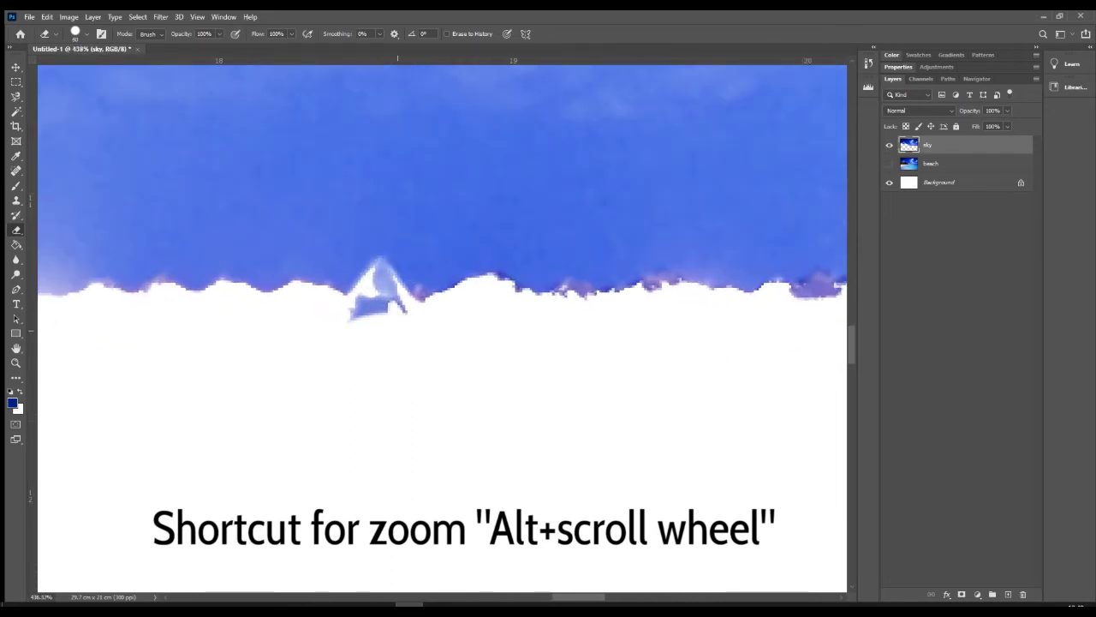
{"action": "key", "text": "bracketleft"}
{"action": "key", "text": "bracketleft"}
{"action": "key", "text": "bracketleft"}
{"action": "mouse_move", "coordinate": [377, 314]}
{"action": "left_mouse_down"}
{"action": "mouse_move", "coordinate": [355, 304]}
{"action": "mouse_move", "coordinate": [380, 298]}
{"action": "mouse_move", "coordinate": [383, 278]}
{"action": "mouse_move", "coordinate": [394, 305]}
{"action": "left_mouse_up"}
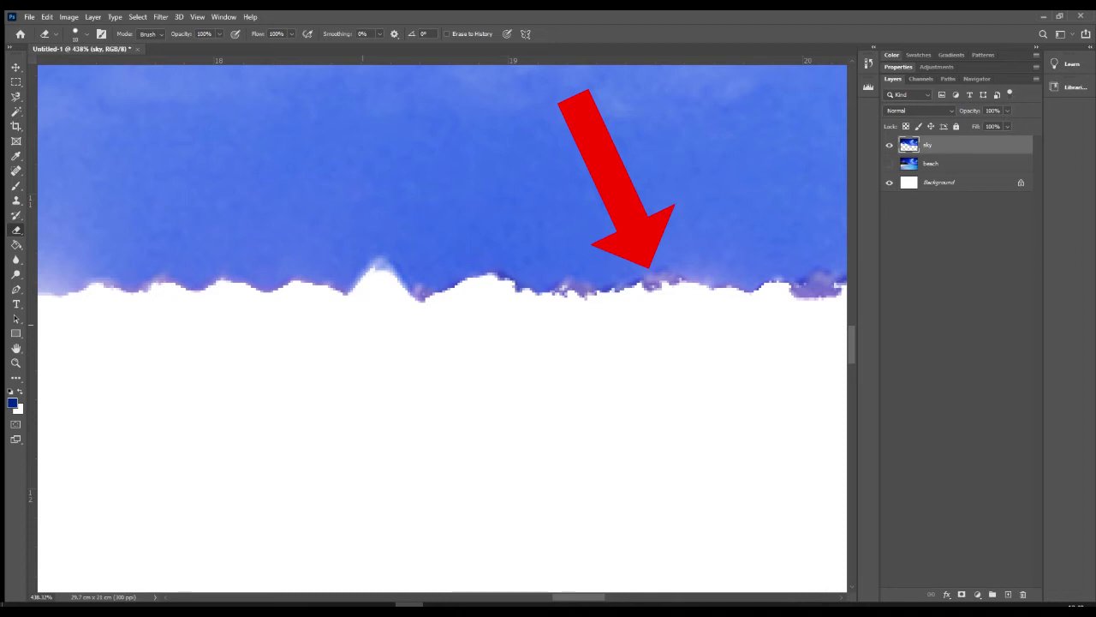
{"action": "key", "text": "ctrl+0"}
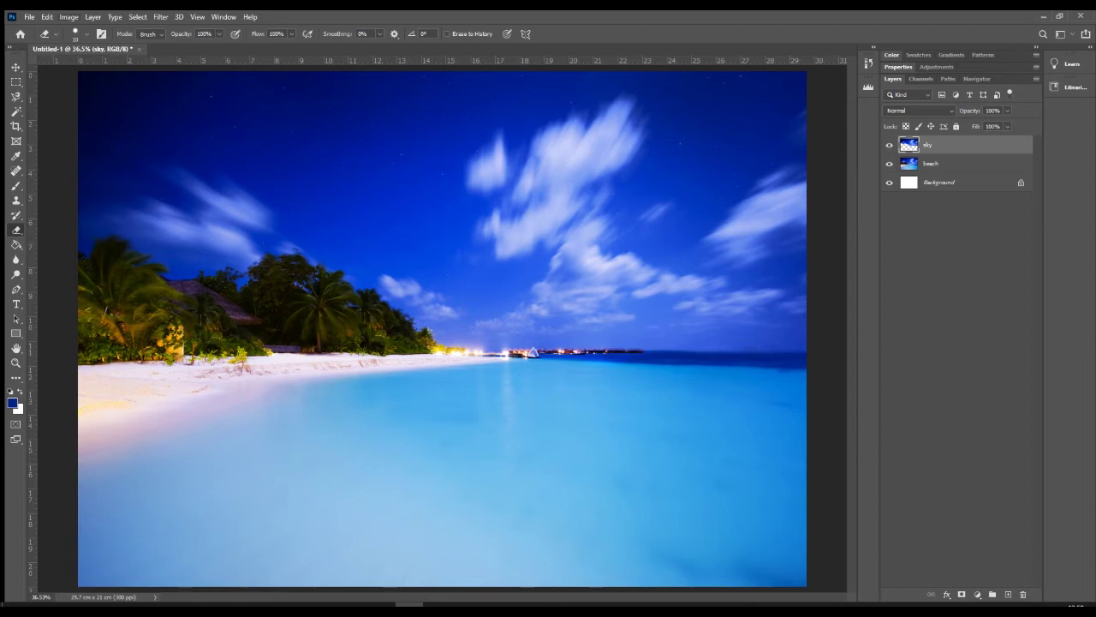
Try darkening the sky layer with a Brightness/Contrast adjustment, using brightness -95 and different contrast amounts, and discard it.
{"action": "left_click", "coordinate": [70, 17]}
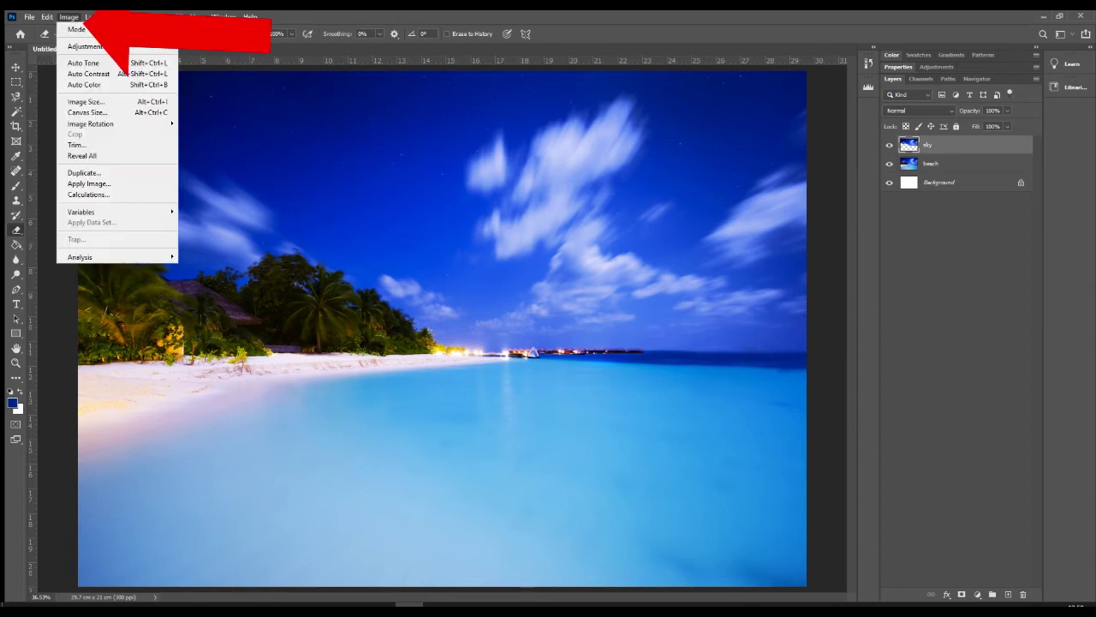
{"action": "mouse_move", "coordinate": [87, 46]}
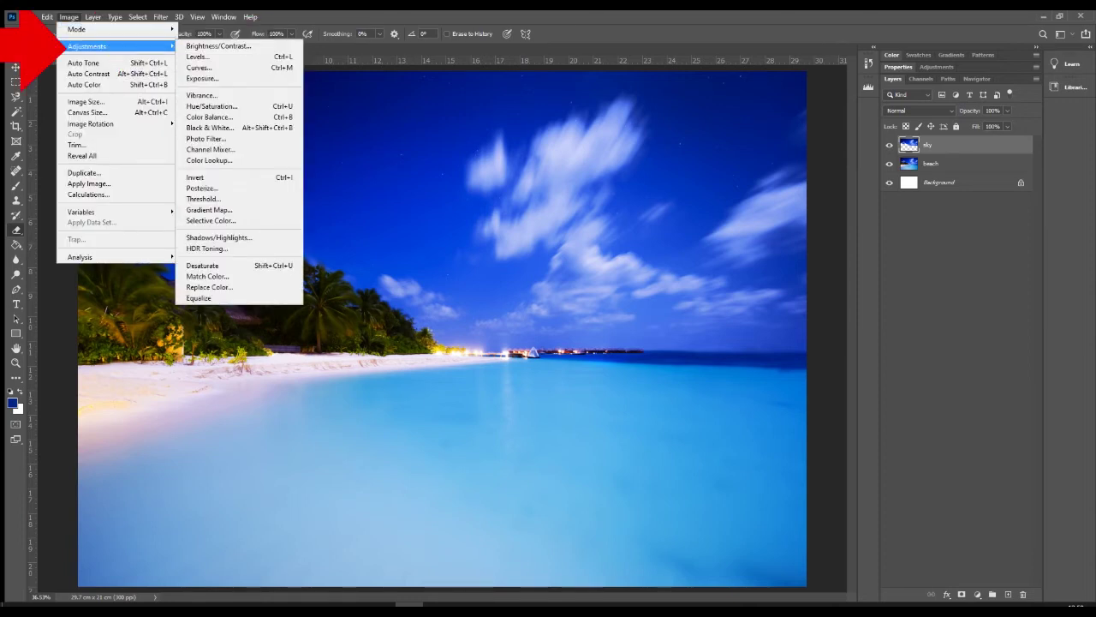
{"action": "left_click", "coordinate": [219, 47]}
{"action": "key", "text": "a"}
{"action": "key", "text": "c"}
{"action": "left_click_drag", "start_coordinate": [385, 186], "coordinate": [392, 380]}
{"action": "type", "text": "-95"}
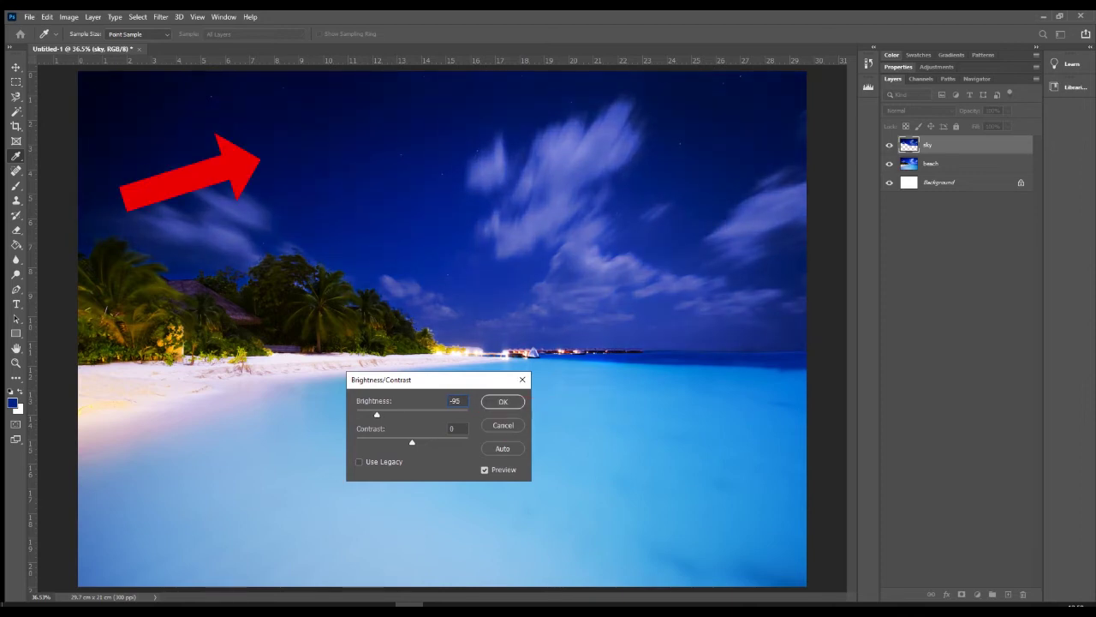
{"action": "left_click_drag", "start_coordinate": [412, 442], "coordinate": [465, 442]}
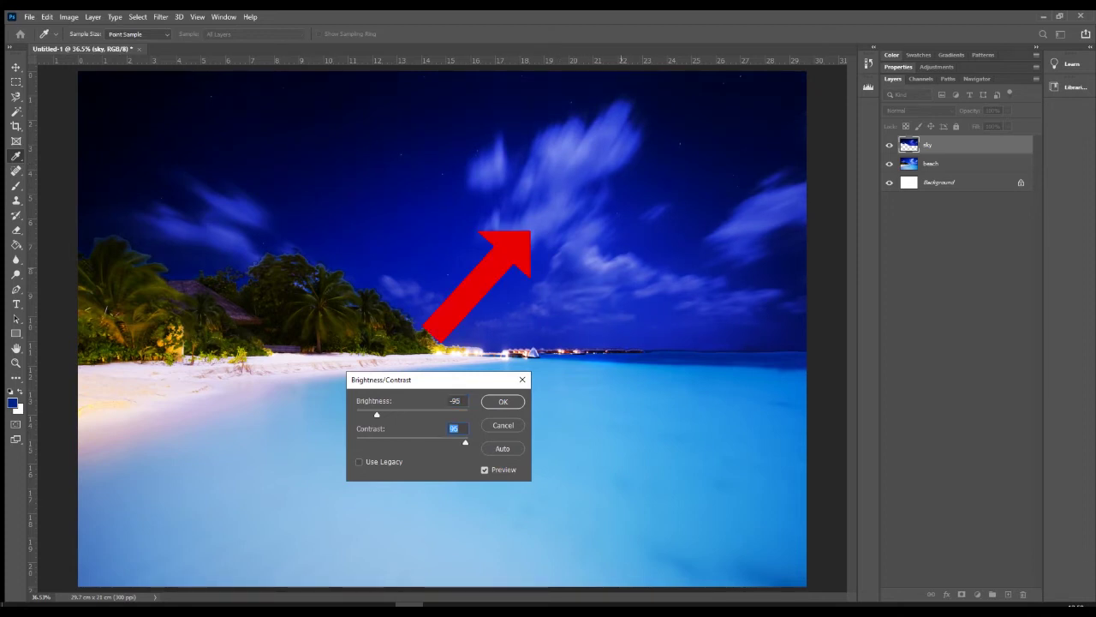
{"action": "type", "text": "5"}
{"action": "left_click_drag", "start_coordinate": [415, 442], "coordinate": [356, 441]}
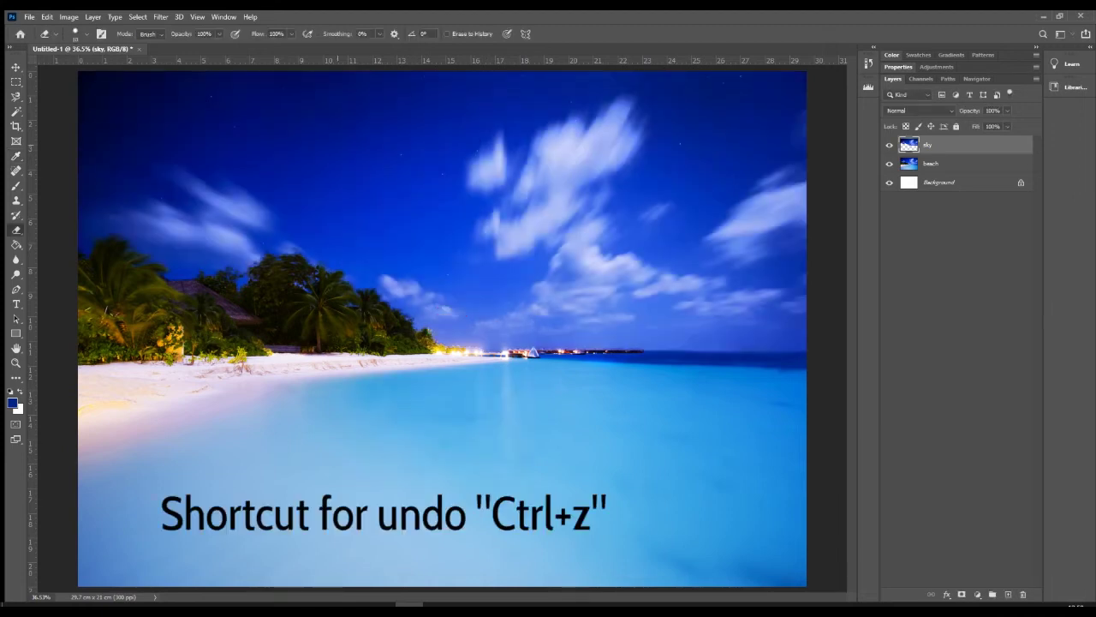
Start a Levels adjustment on the sky layer with input levels of 120, 0.2 and 251.
{"action": "left_click", "coordinate": [68, 17]}
{"action": "mouse_move", "coordinate": [88, 47]}
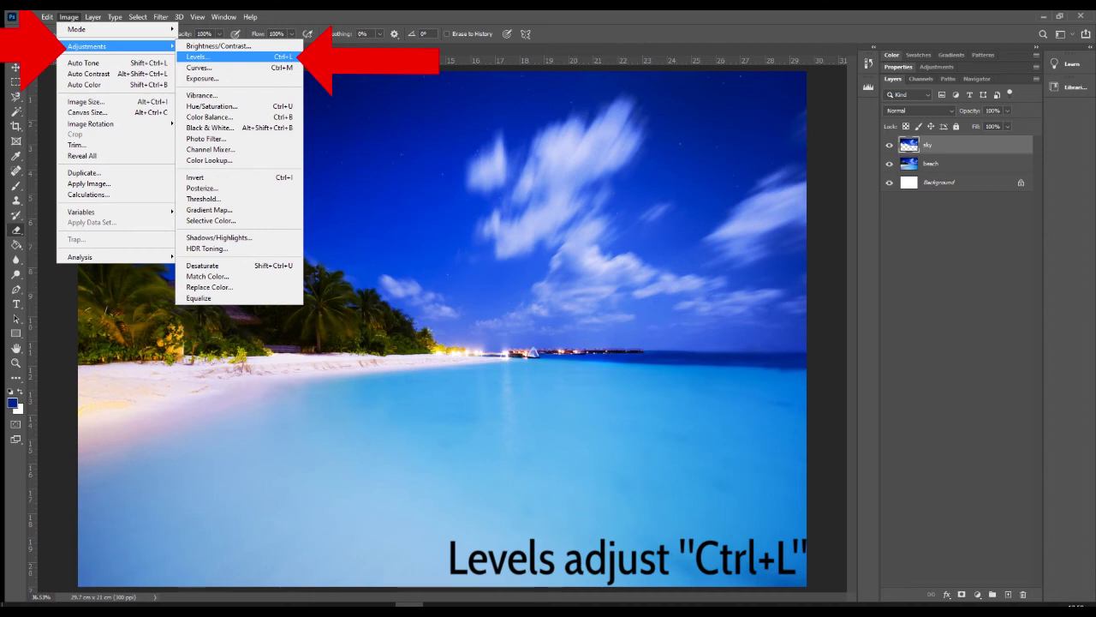
{"action": "left_click", "coordinate": [197, 57]}
{"action": "left_click_drag", "start_coordinate": [197, 344], "coordinate": [392, 349]}
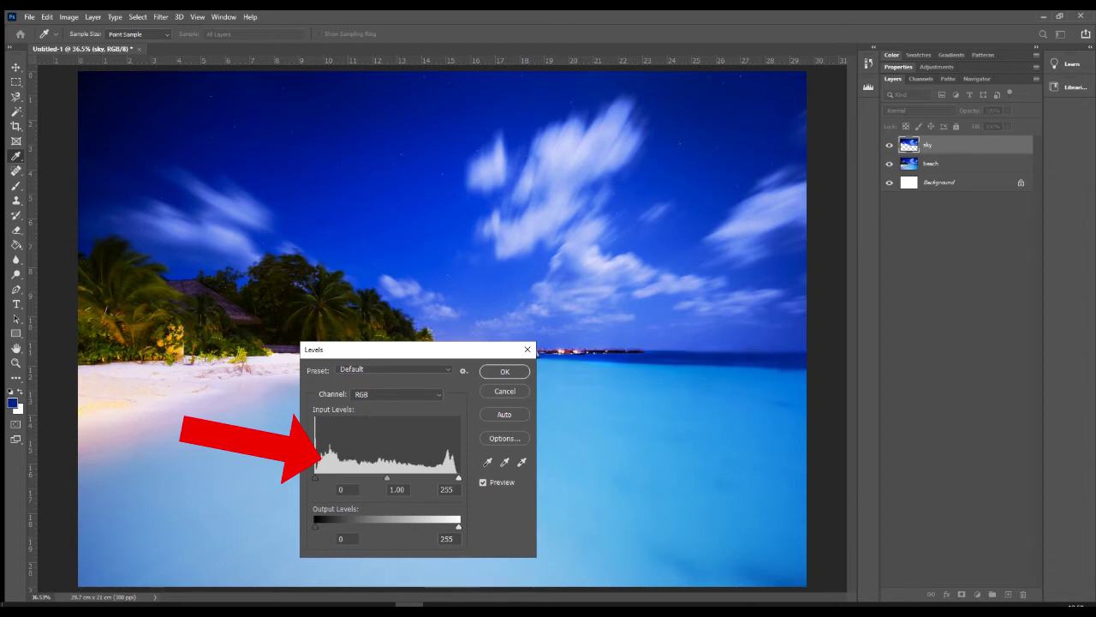
{"action": "left_click_drag", "start_coordinate": [315, 478], "coordinate": [457, 478]}
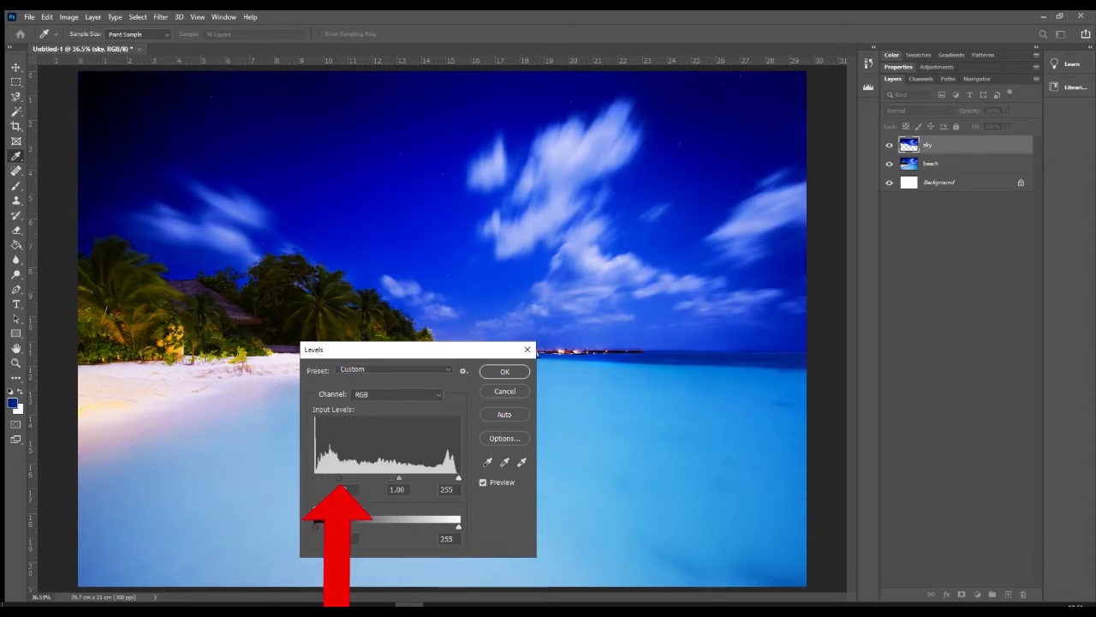
{"action": "key", "text": "Tab"}
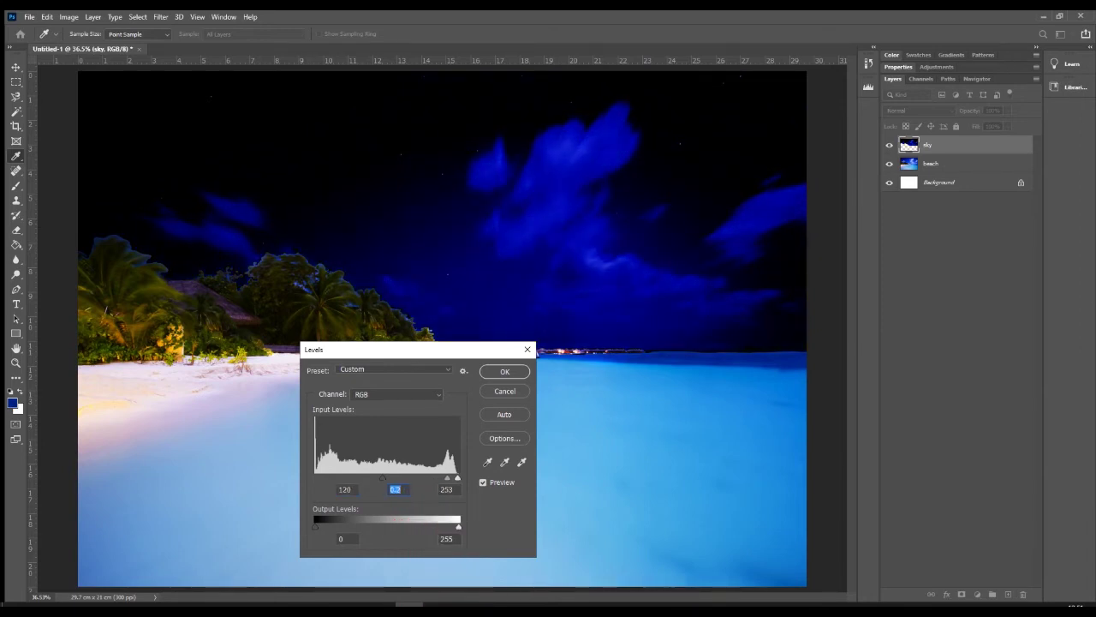
{"action": "key", "text": "Tab"}
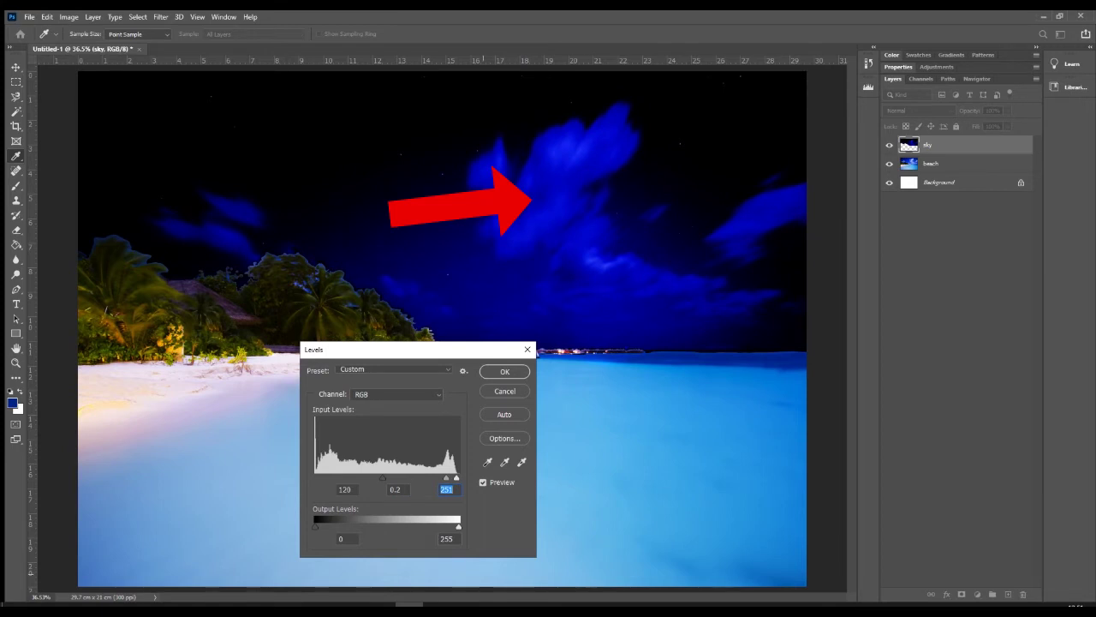
Lower the white output level to 110 and apply the Levels adjustment to the sky.
{"action": "left_click_drag", "start_coordinate": [457, 526], "coordinate": [314, 525]}
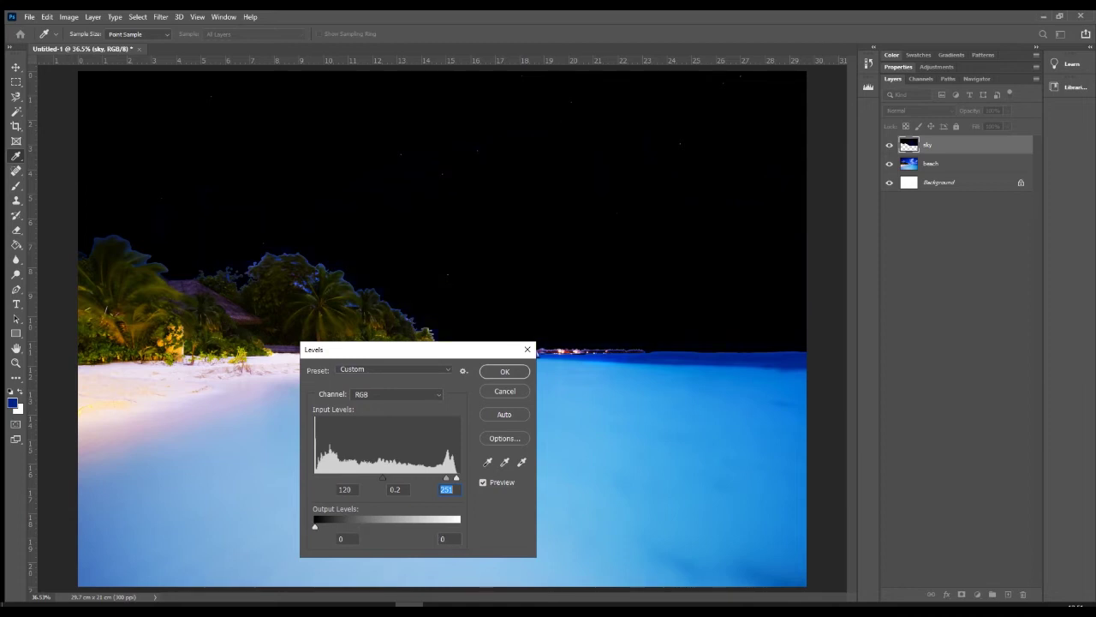
{"action": "left_click_drag", "start_coordinate": [315, 526], "coordinate": [377, 526]}
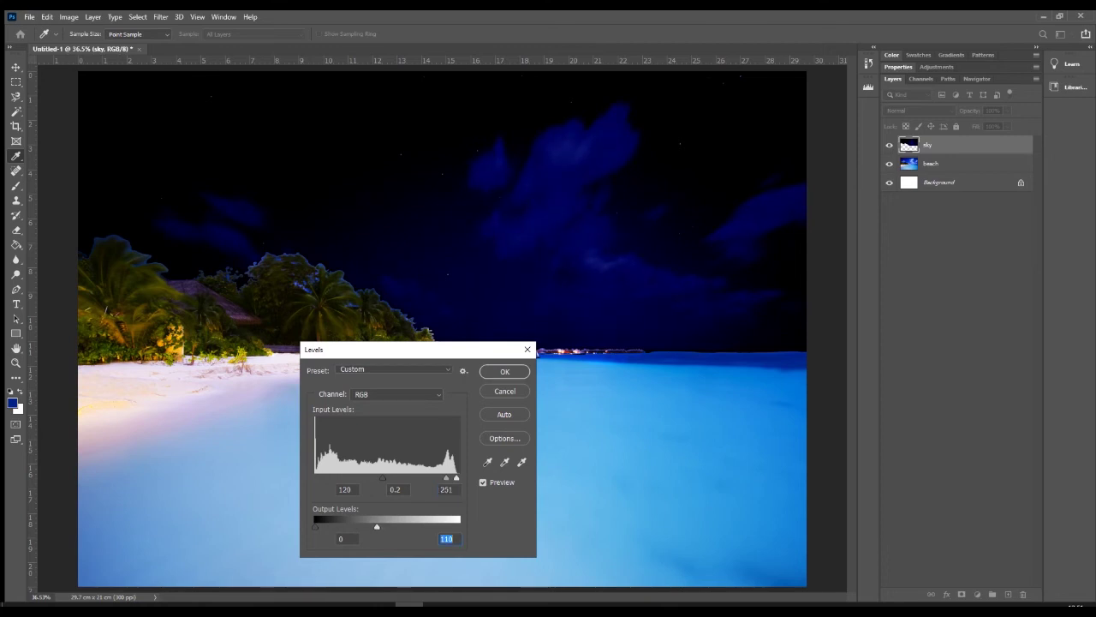
{"action": "left_click", "coordinate": [514, 372]}
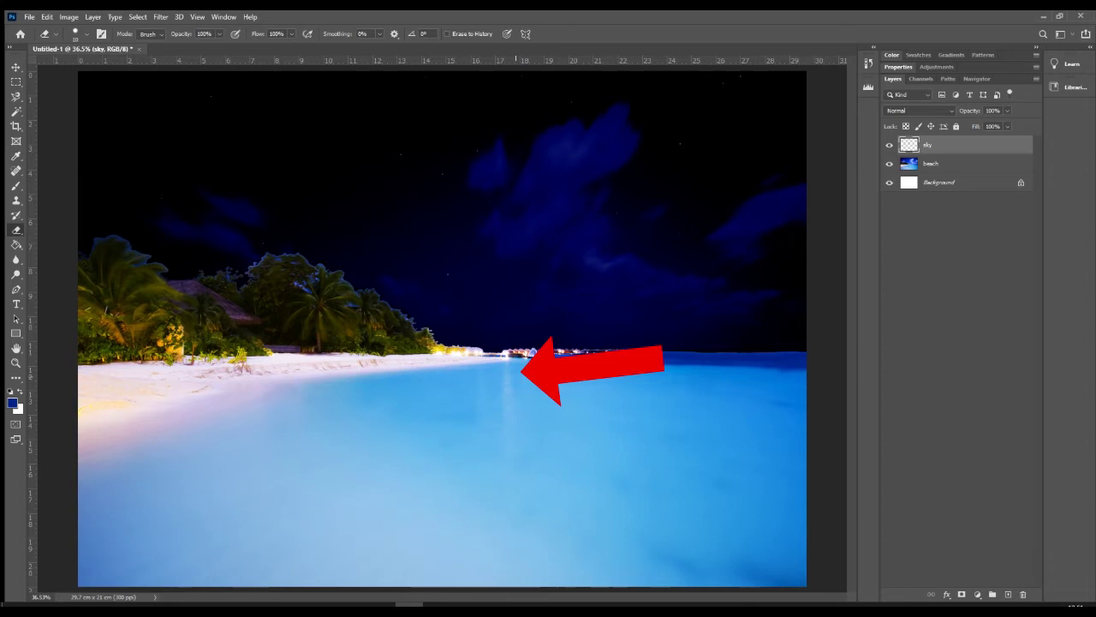
Start a Hue/Saturation adjustment on the sky layer with hue 0, saturation -5 and lightness -12.
{"action": "left_click", "coordinate": [68, 17]}
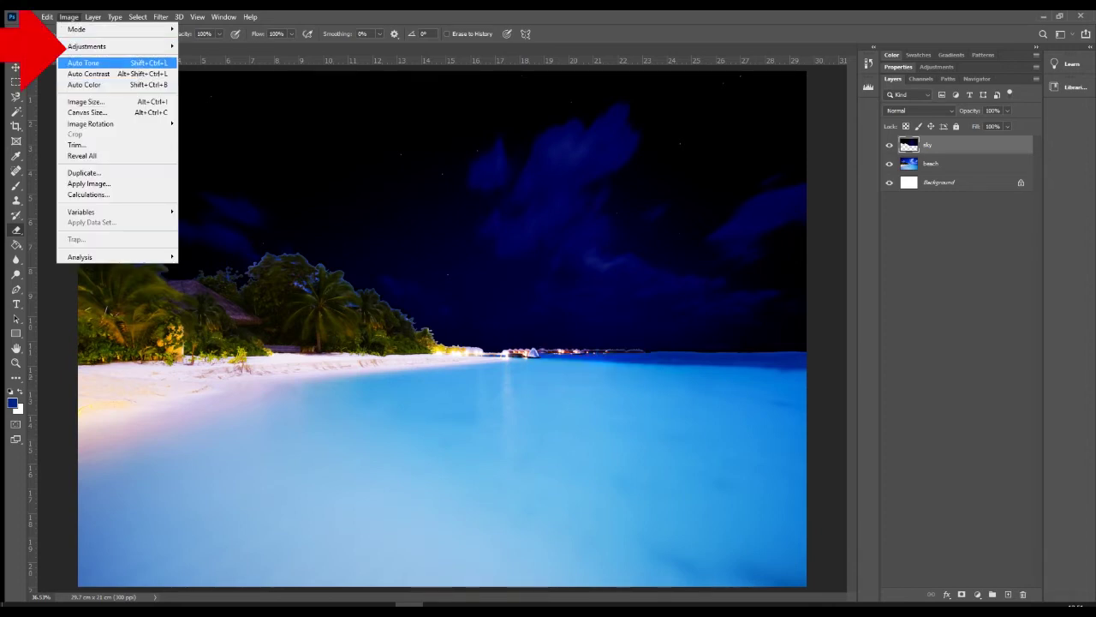
{"action": "mouse_move", "coordinate": [86, 46]}
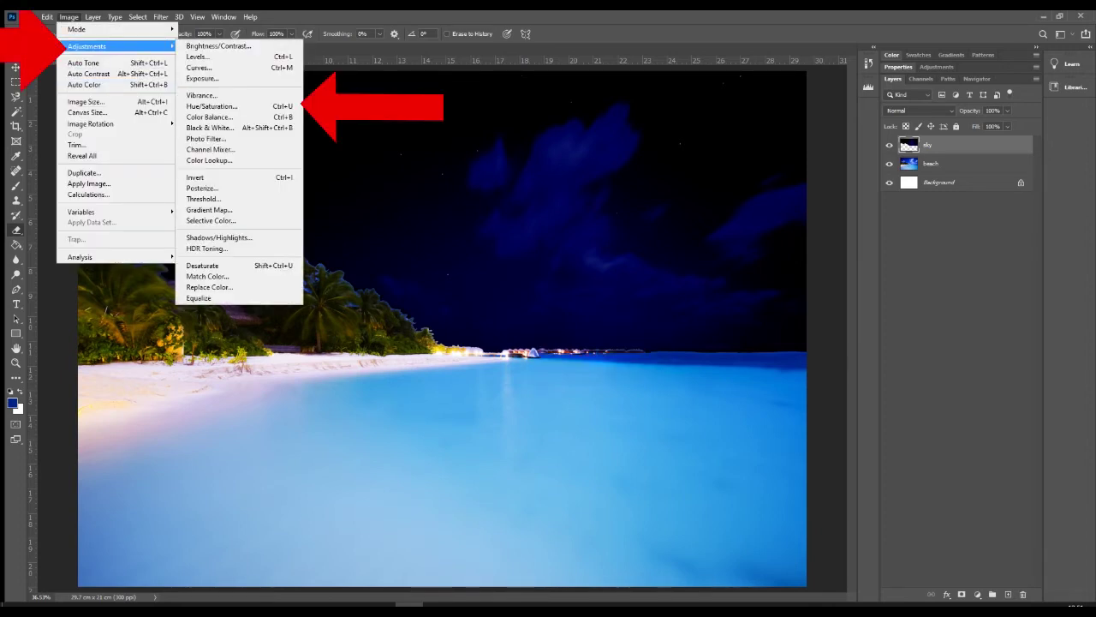
{"action": "key", "text": "Return"}
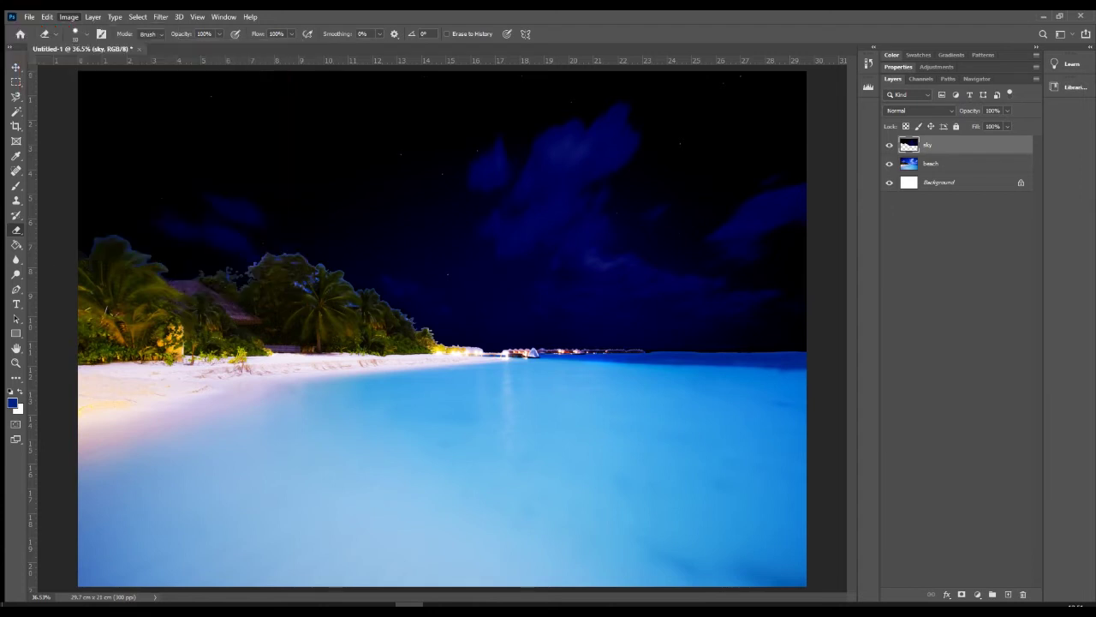
{"action": "left_click_drag", "start_coordinate": [397, 260], "coordinate": [274, 321]}
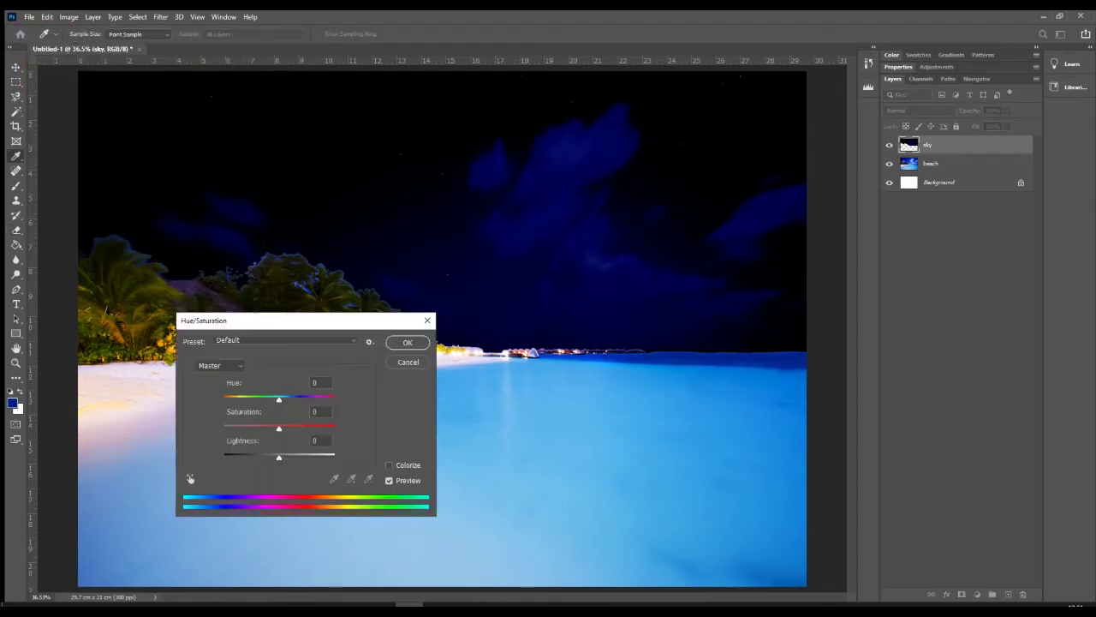
{"action": "left_click_drag", "start_coordinate": [279, 400], "coordinate": [272, 458]}
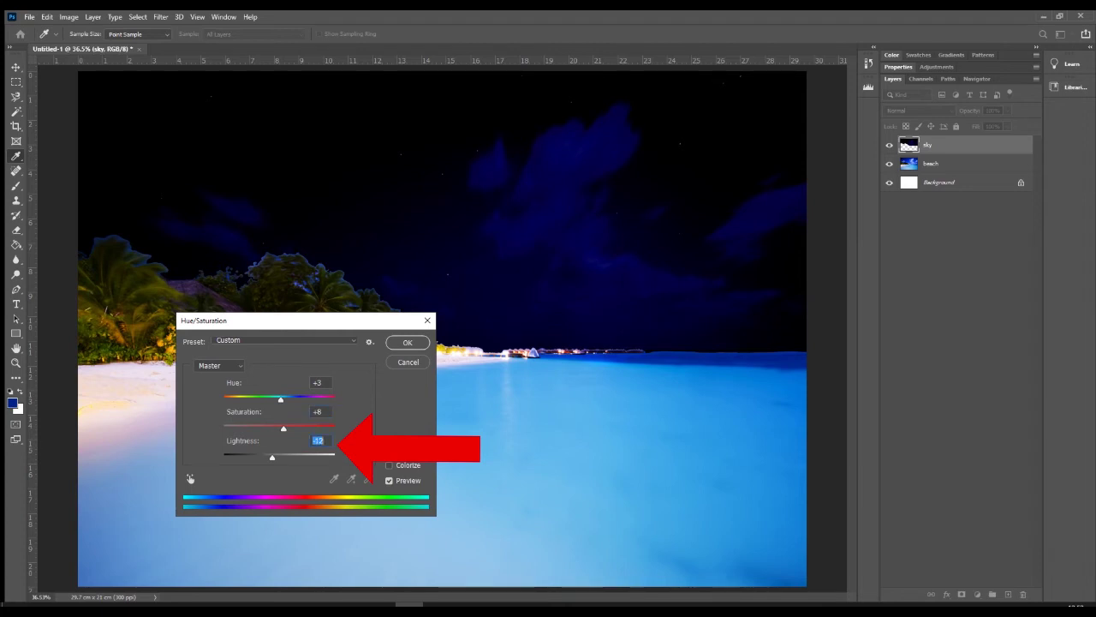
{"action": "left_click_drag", "start_coordinate": [283, 428], "coordinate": [279, 399]}
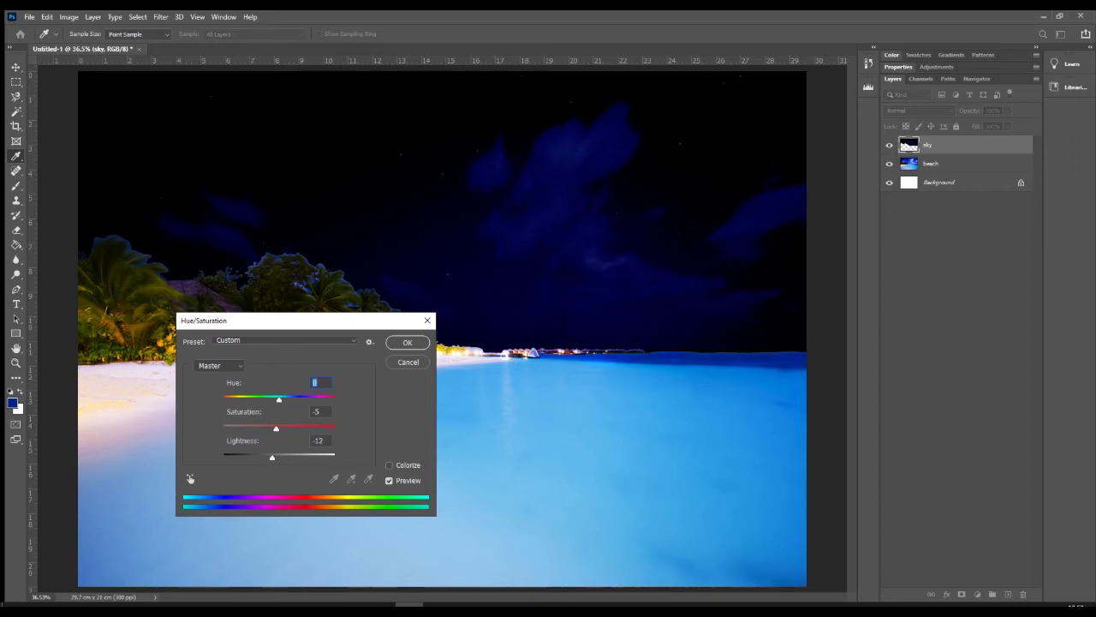
Try colorizing the sky with hue 307 and saturation 92, and turn Colorize back off.
{"action": "left_click", "coordinate": [390, 465]}
{"action": "left_click_drag", "start_coordinate": [292, 399], "coordinate": [318, 399]}
{"action": "left_click_drag", "start_coordinate": [251, 428], "coordinate": [326, 429]}
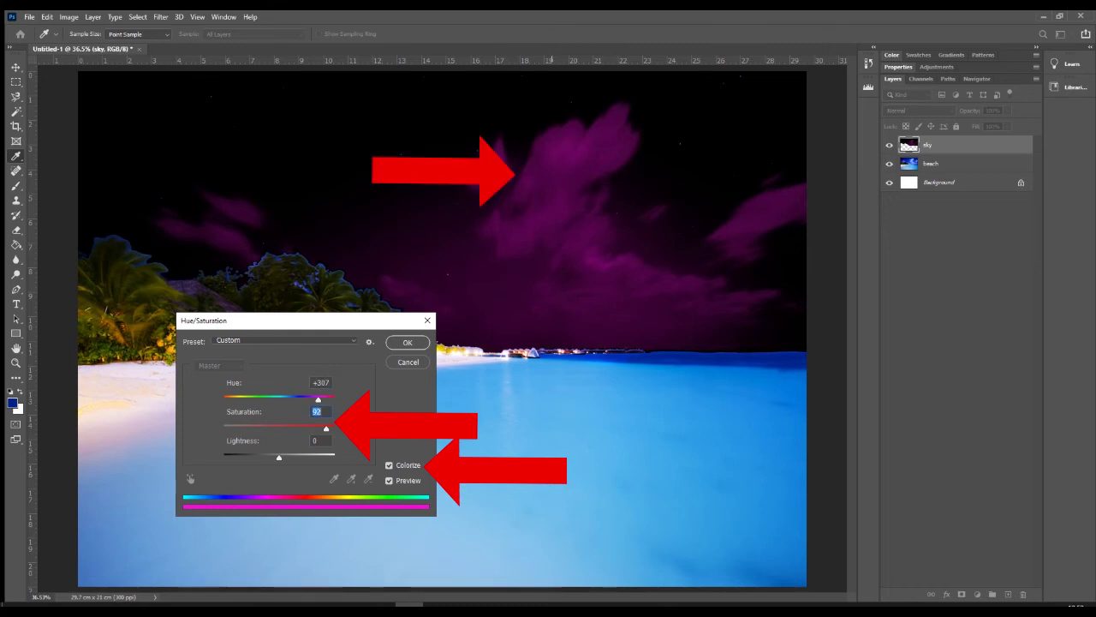
{"action": "left_click", "coordinate": [389, 465]}
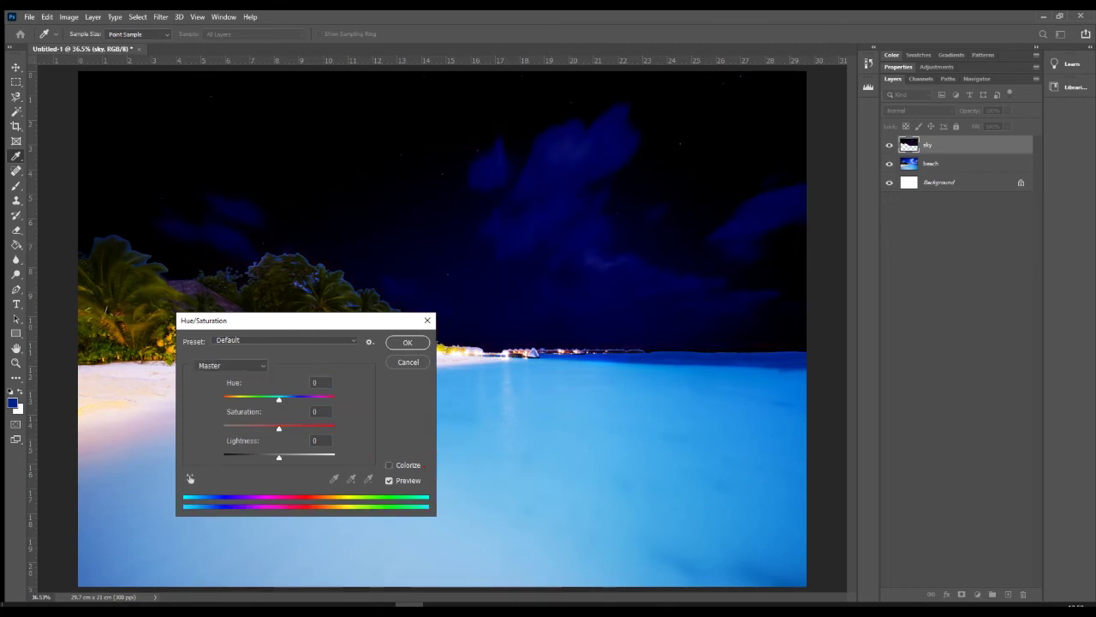
Reduce the sky's lightness and saturation and apply the Hue/Saturation adjustment.
{"action": "left_click_drag", "start_coordinate": [279, 458], "coordinate": [264, 428]}
{"action": "key", "text": "Return"}
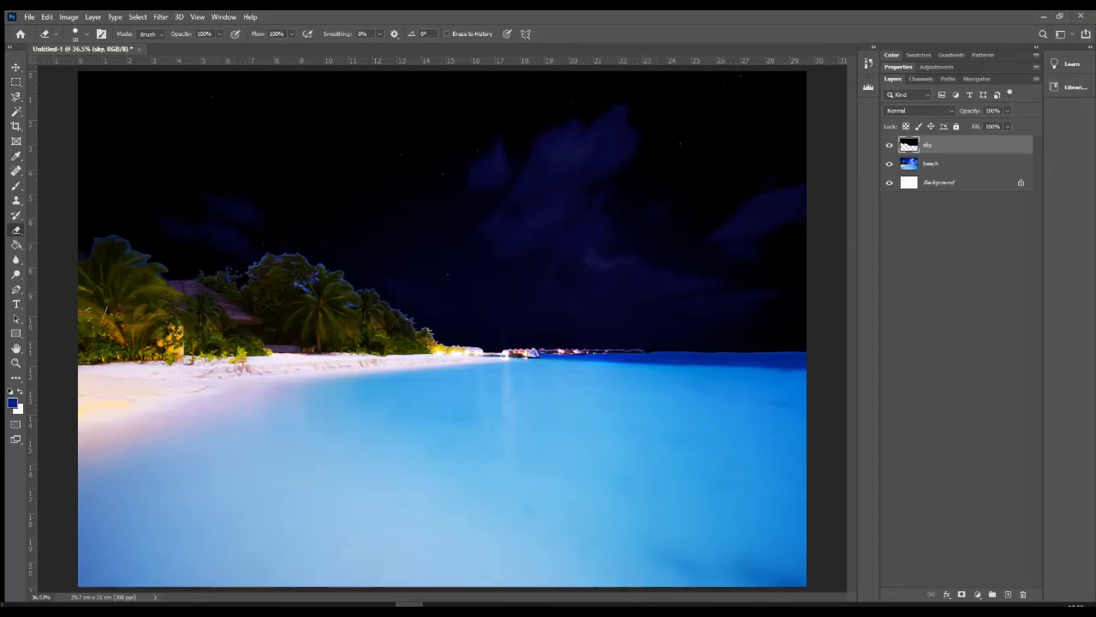
Select the beach layer and toggle the sky layer's visibility off and on to compare the image.
{"action": "left_click", "coordinate": [931, 163]}
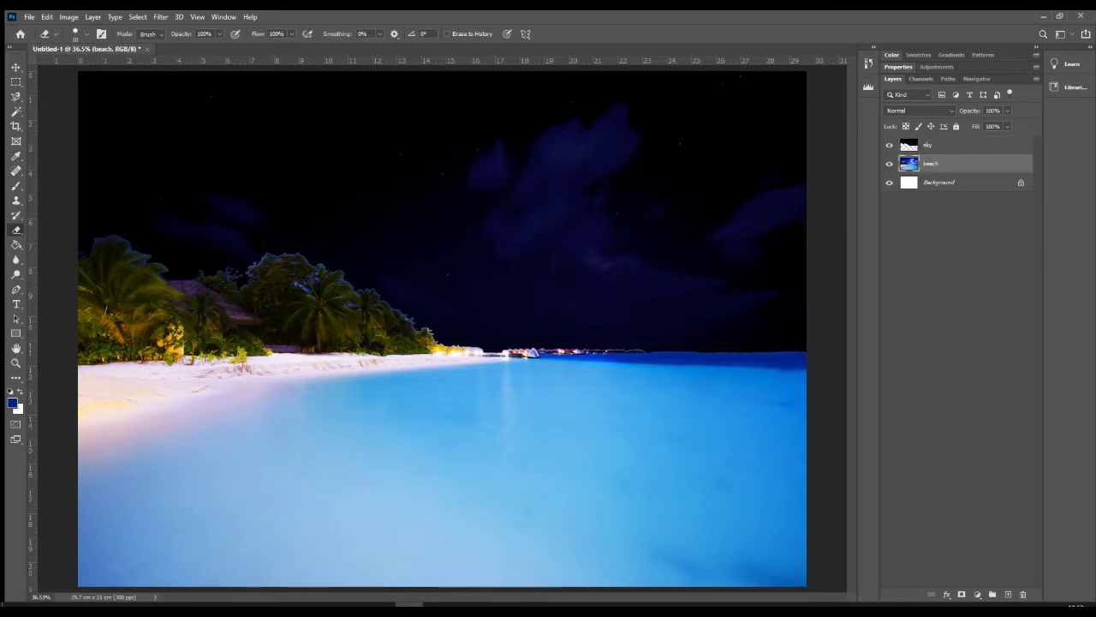
{"action": "left_click", "coordinate": [889, 145]}
{"action": "left_click", "coordinate": [889, 144]}
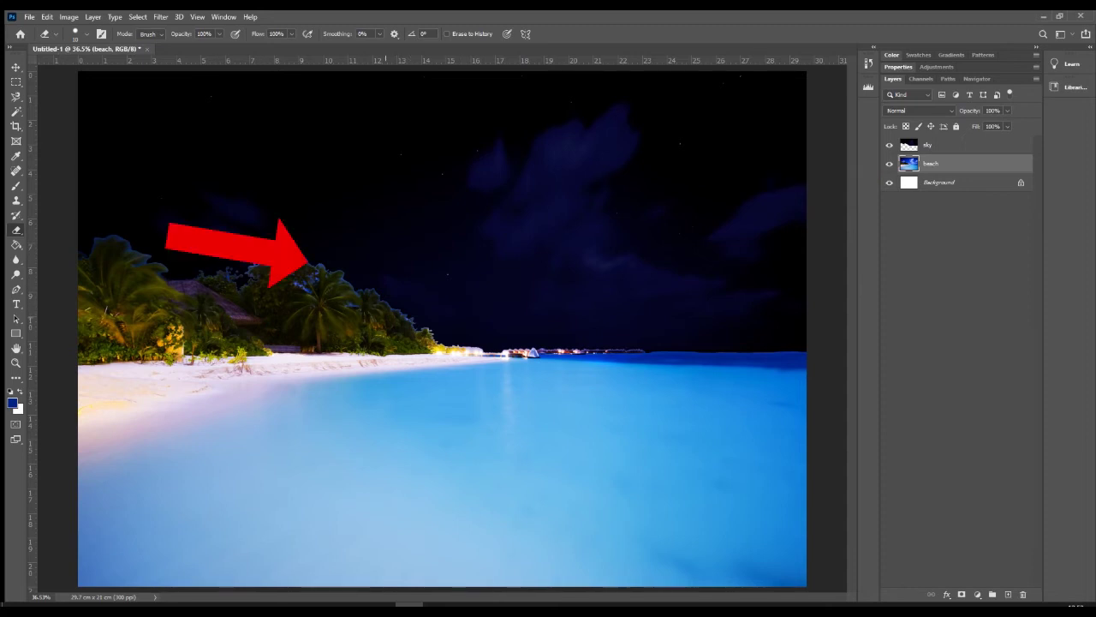
Try painting over the blue fringe along the tree edges with a dark colour sampled from the sky, and undo the strokes.
{"action": "scroll", "coordinate": [390, 319], "scroll_direction": "up", "scroll_amount": 9}
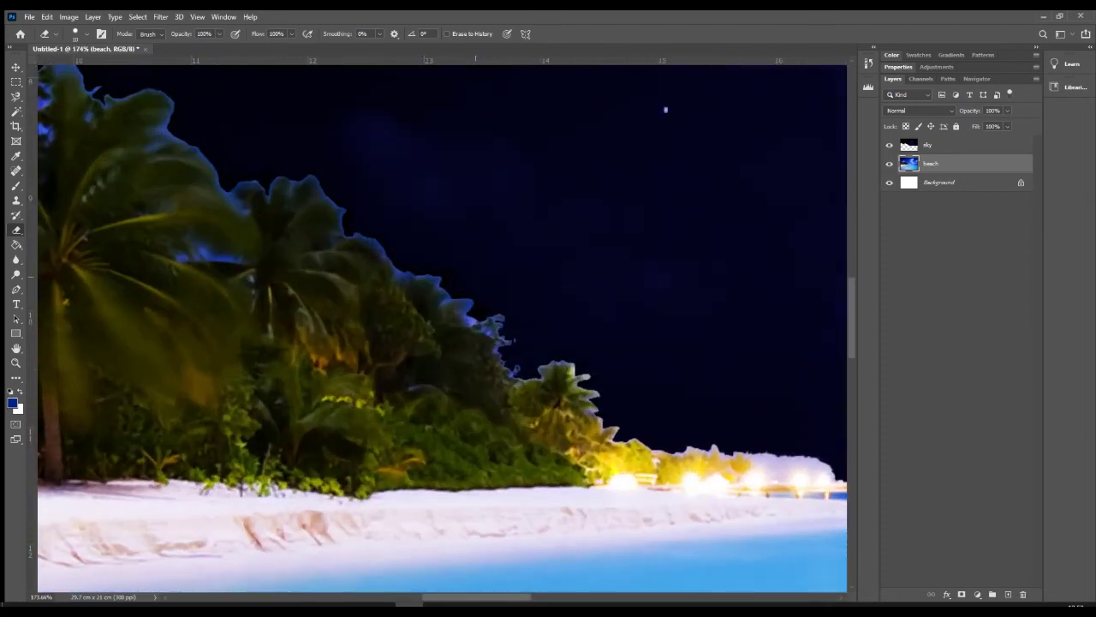
{"action": "key", "text": "i"}
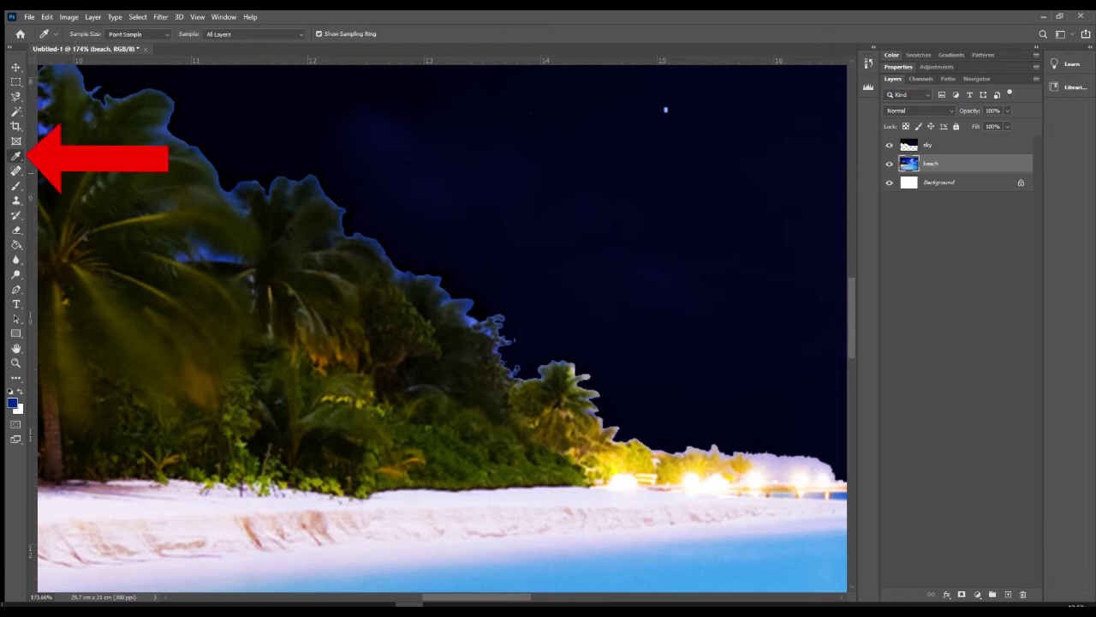
{"action": "left_click", "coordinate": [462, 211]}
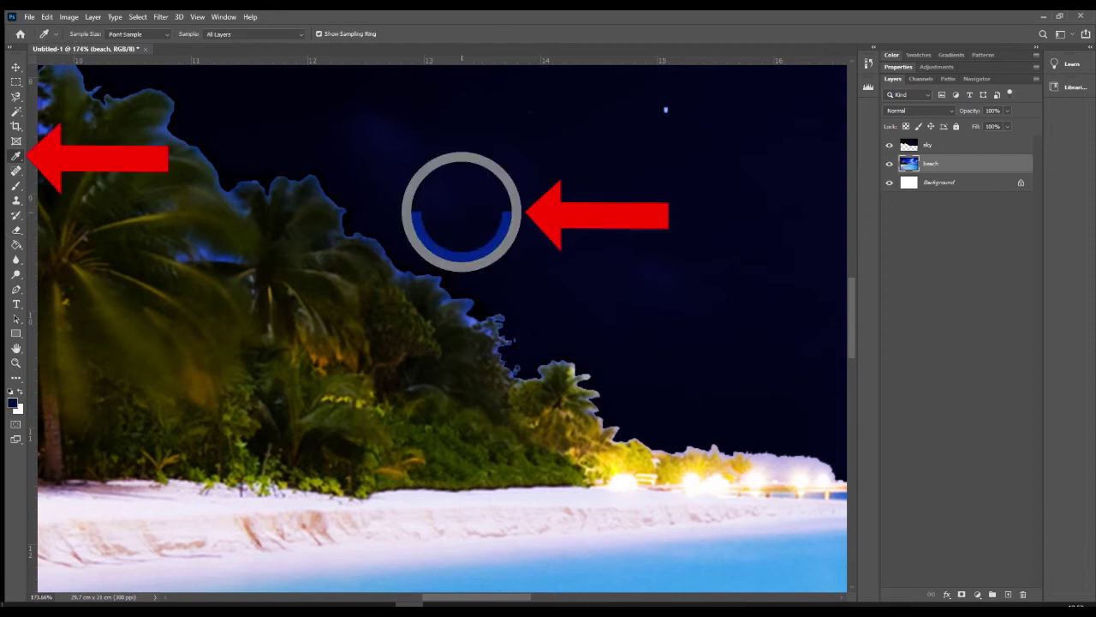
{"action": "key", "text": "b"}
{"action": "mouse_move", "coordinate": [493, 320]}
{"action": "left_mouse_down"}
{"action": "mouse_move", "coordinate": [512, 368]}
{"action": "mouse_move", "coordinate": [451, 297]}
{"action": "left_mouse_up"}
{"action": "mouse_move", "coordinate": [514, 378]}
{"action": "left_mouse_down"}
{"action": "mouse_move", "coordinate": [565, 367]}
{"action": "mouse_move", "coordinate": [589, 383]}
{"action": "mouse_move", "coordinate": [596, 416]}
{"action": "mouse_move", "coordinate": [573, 370]}
{"action": "left_mouse_up"}
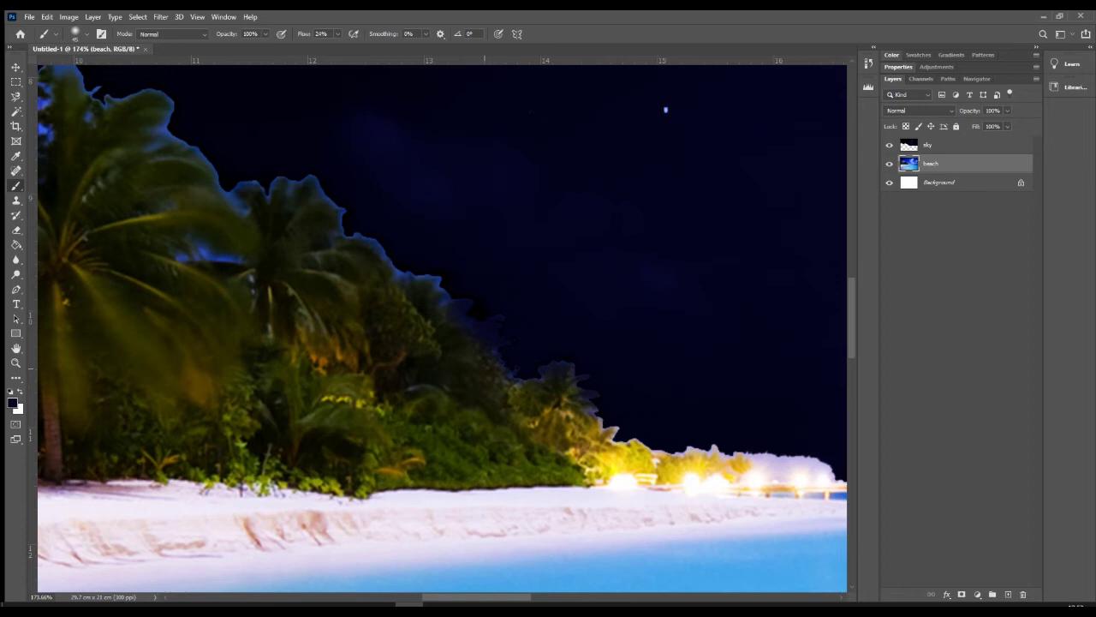
{"action": "key", "text": "ctrl+z"}
{"action": "key", "text": "ctrl+z"}
{"action": "key", "text": "ctrl+z"}
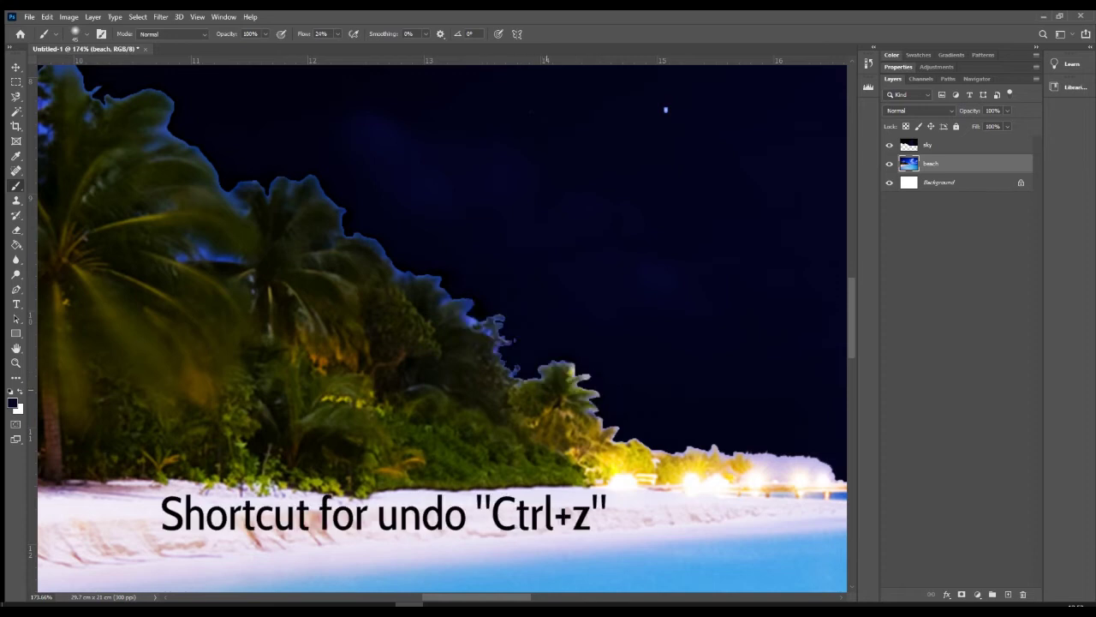
Try the Dodge tool on Highlights at 45% exposure along the tree edges, and undo the stroke.
{"action": "key", "text": "o"}
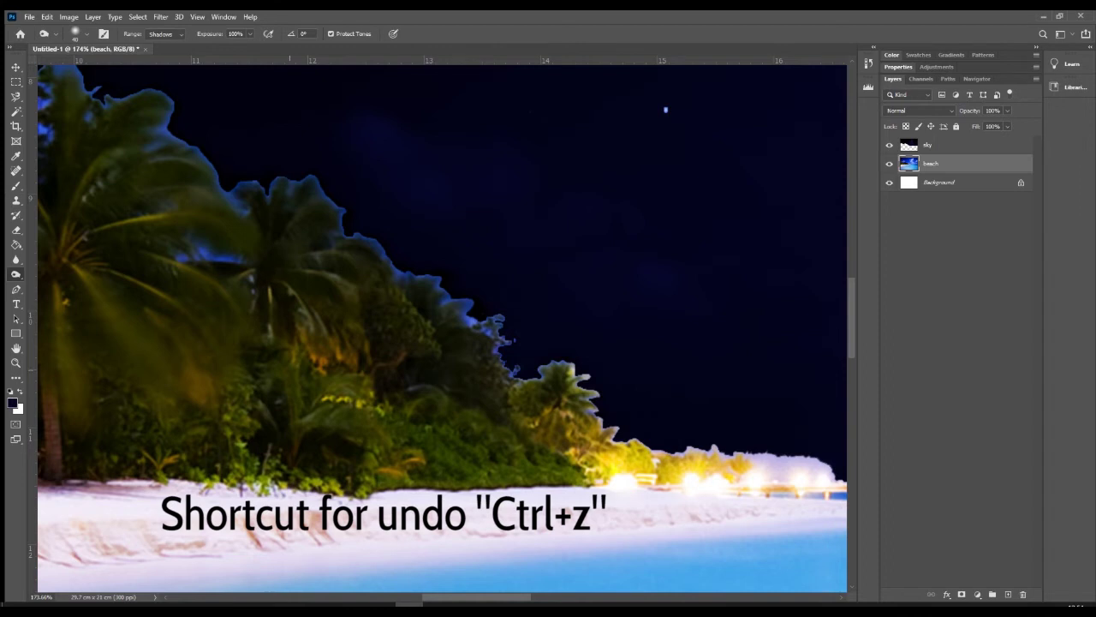
{"action": "right_click", "coordinate": [15, 274]}
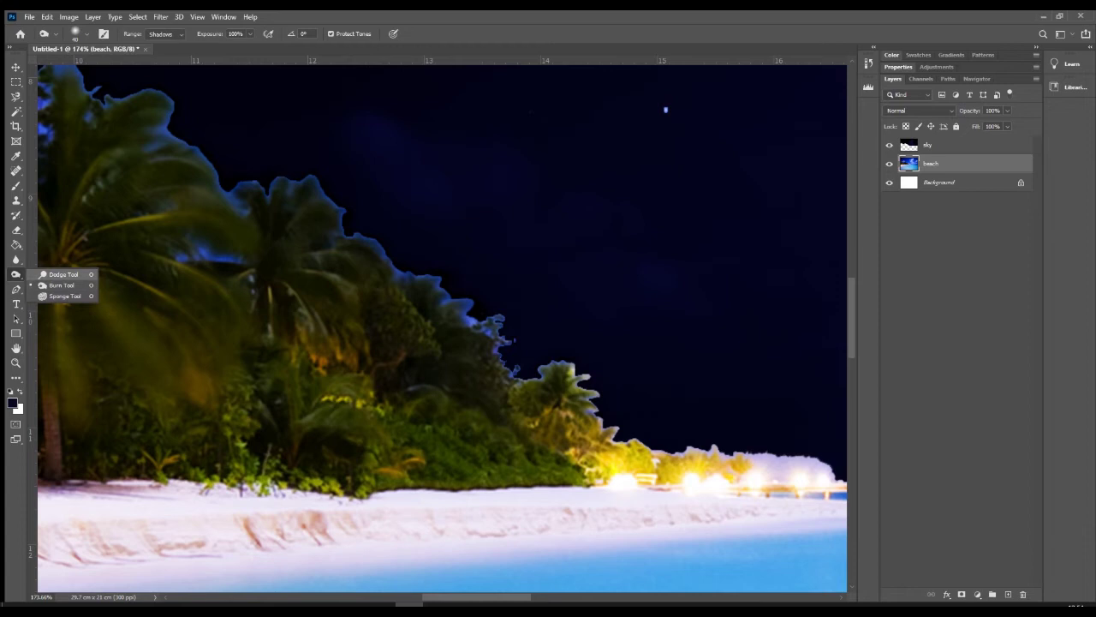
{"action": "left_click", "coordinate": [60, 274]}
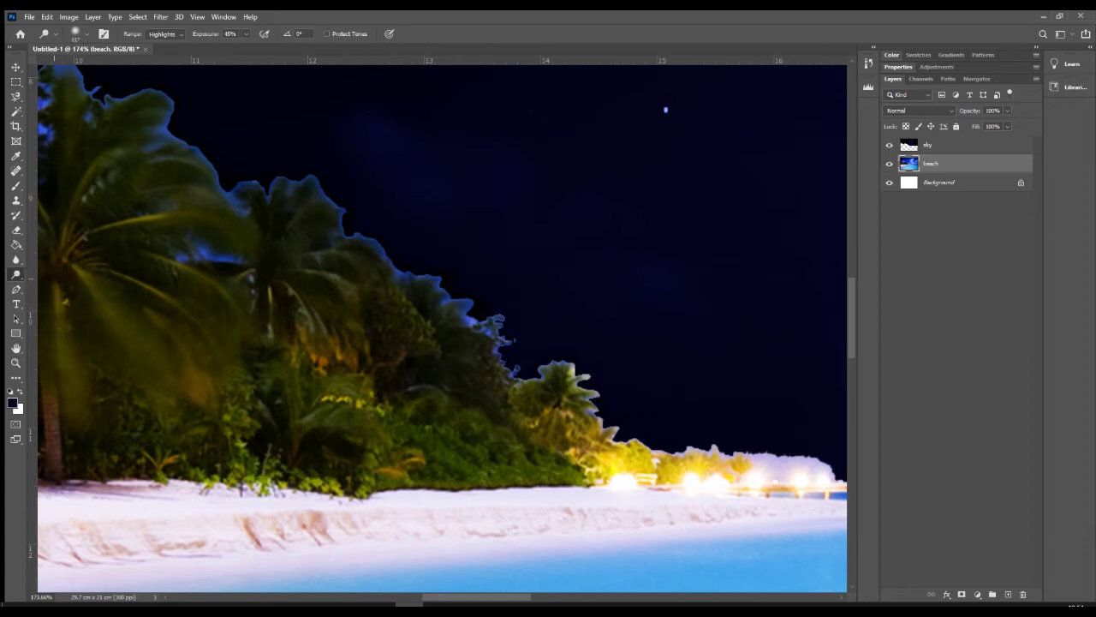
{"action": "mouse_move", "coordinate": [515, 357]}
{"action": "left_mouse_down"}
{"action": "mouse_move", "coordinate": [467, 325]}
{"action": "mouse_move", "coordinate": [432, 322]}
{"action": "left_mouse_up"}
{"action": "key", "text": "ctrl+z"}
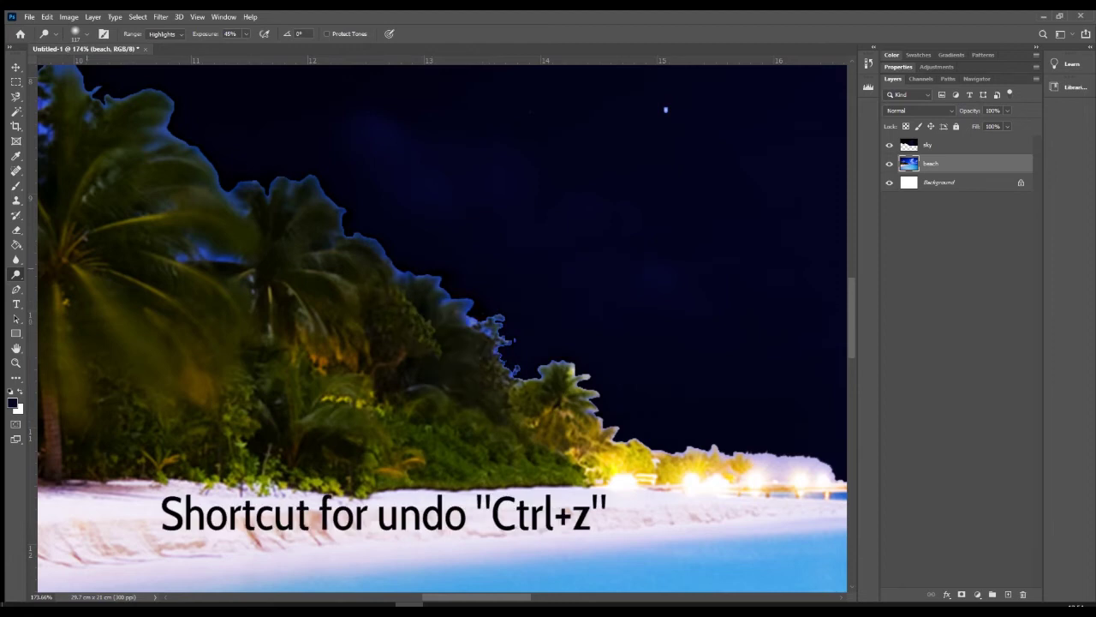
Darken the blue fringe along the tree edges with the Burn tool set to Midtones at 100% exposure.
{"action": "right_click", "coordinate": [15, 274]}
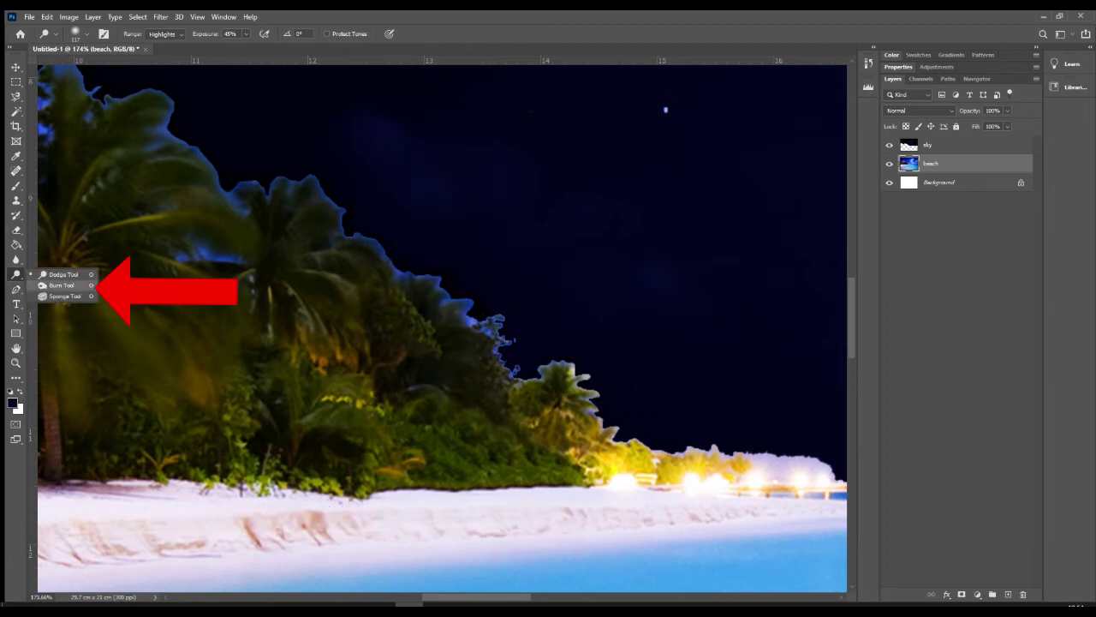
{"action": "left_click", "coordinate": [60, 284]}
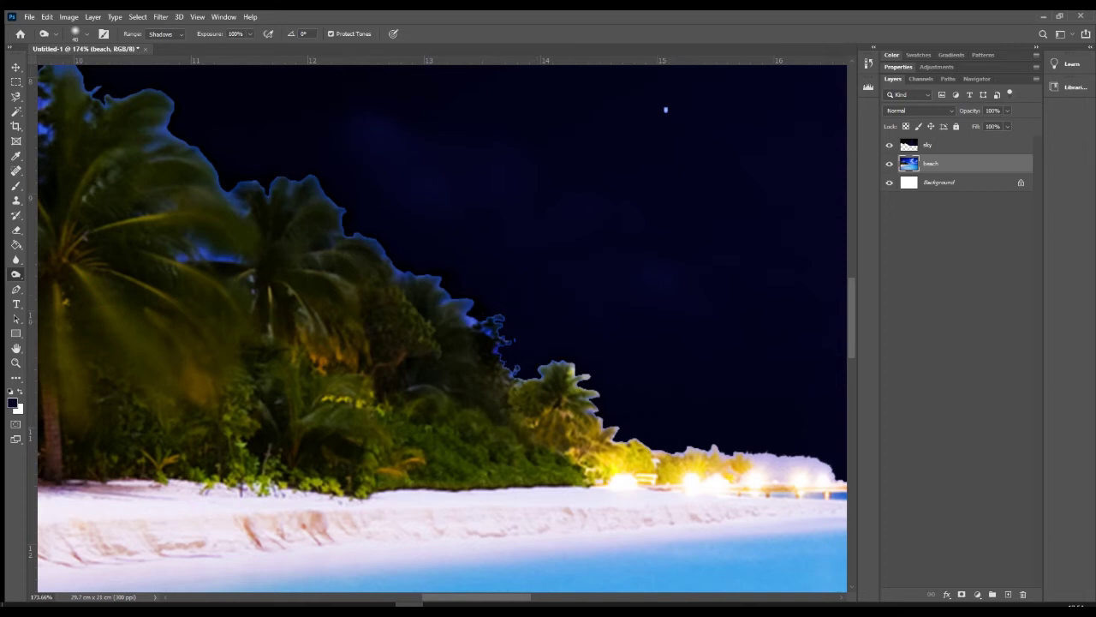
{"action": "left_click", "coordinate": [163, 33]}
{"action": "left_click", "coordinate": [163, 45]}
{"action": "mouse_move", "coordinate": [514, 361]}
{"action": "left_mouse_down"}
{"action": "mouse_move", "coordinate": [532, 375]}
{"action": "mouse_move", "coordinate": [575, 369]}
{"action": "mouse_move", "coordinate": [587, 390]}
{"action": "left_mouse_up"}
{"action": "left_click_drag", "start_coordinate": [474, 322], "coordinate": [469, 306]}
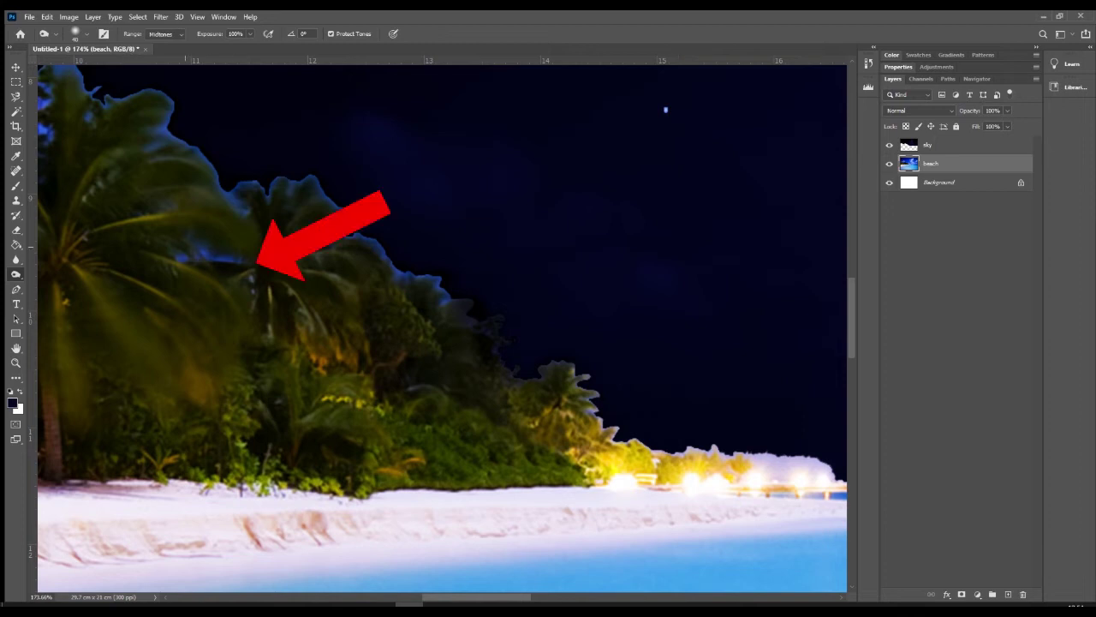
{"action": "left_click_drag", "start_coordinate": [205, 258], "coordinate": [194, 259]}
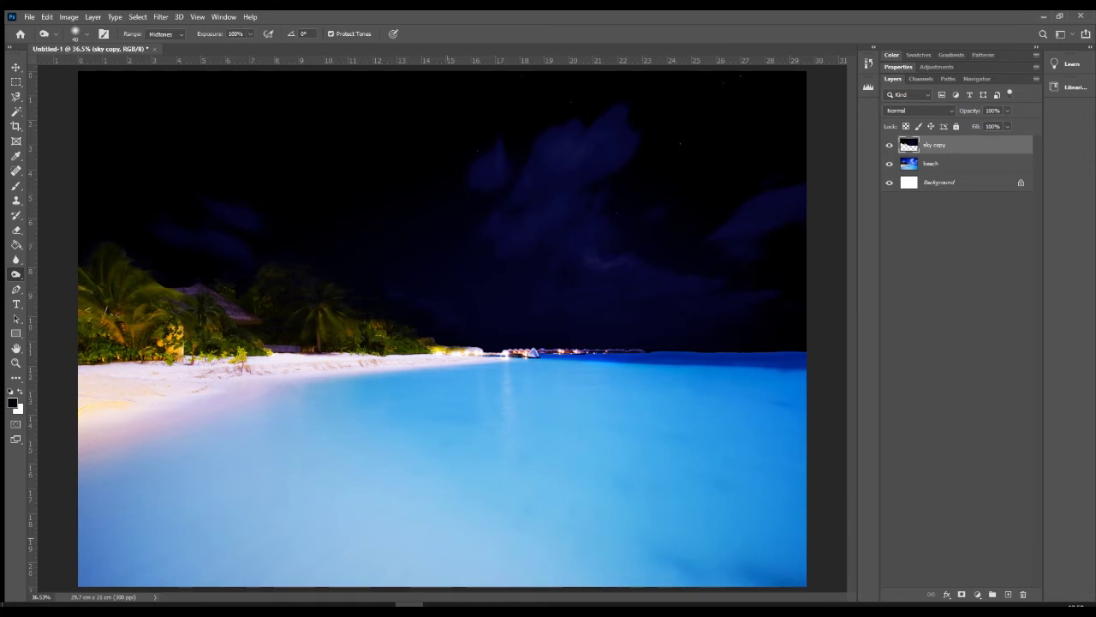
Place bottle2.jpg from the fragrance tutorial folder onto the canvas at its default size.
{"action": "left_click", "coordinate": [352, 607]}
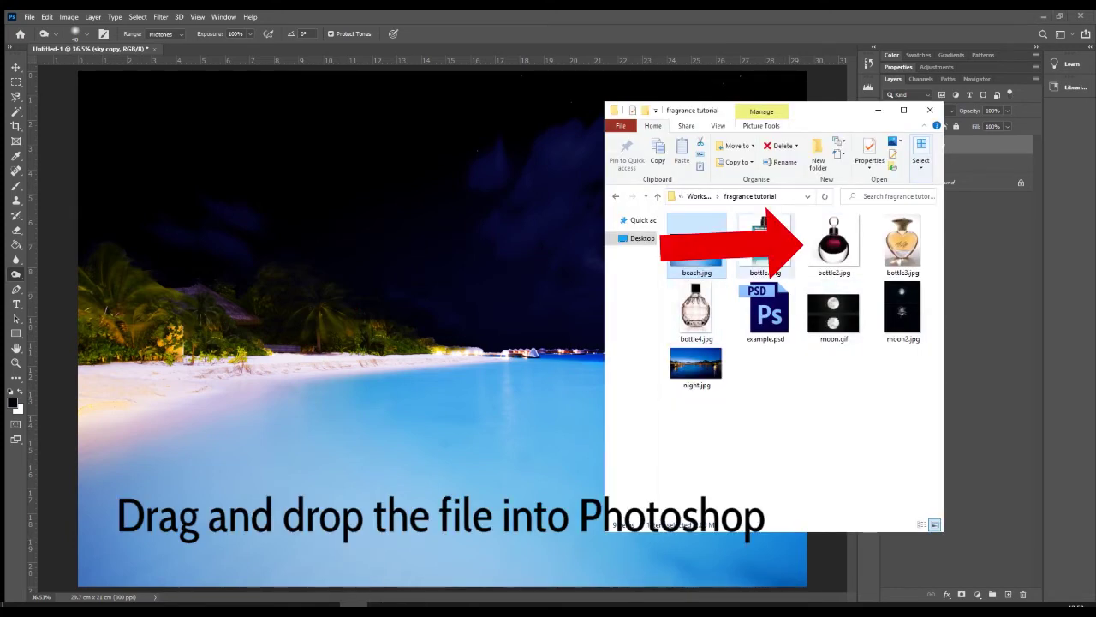
{"action": "left_click_drag", "start_coordinate": [834, 254], "coordinate": [462, 317]}
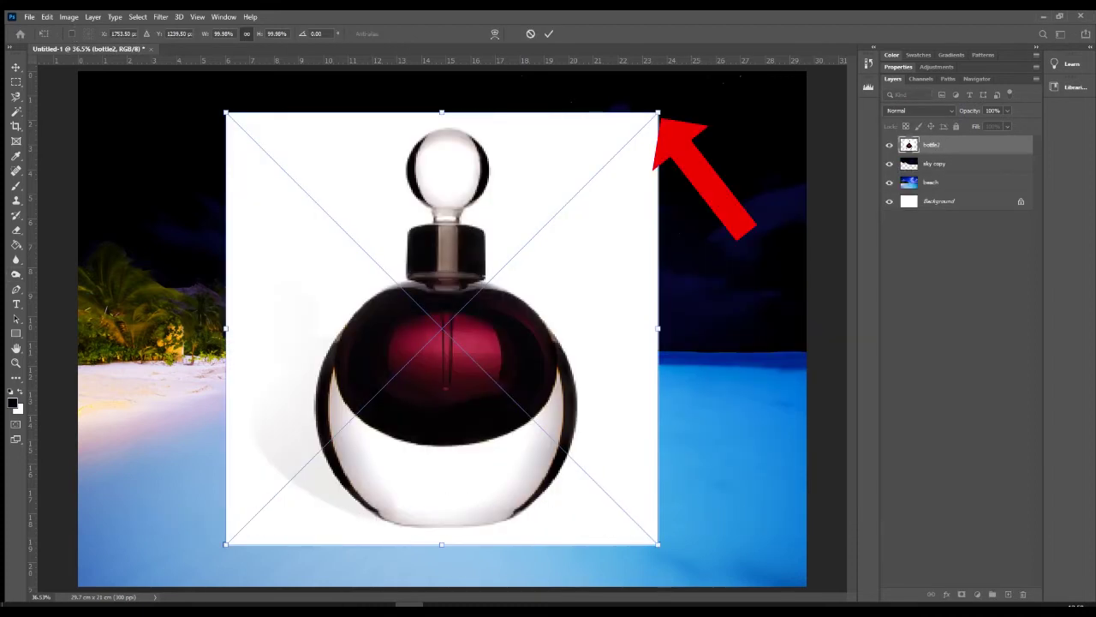
{"action": "left_click", "coordinate": [549, 34]}
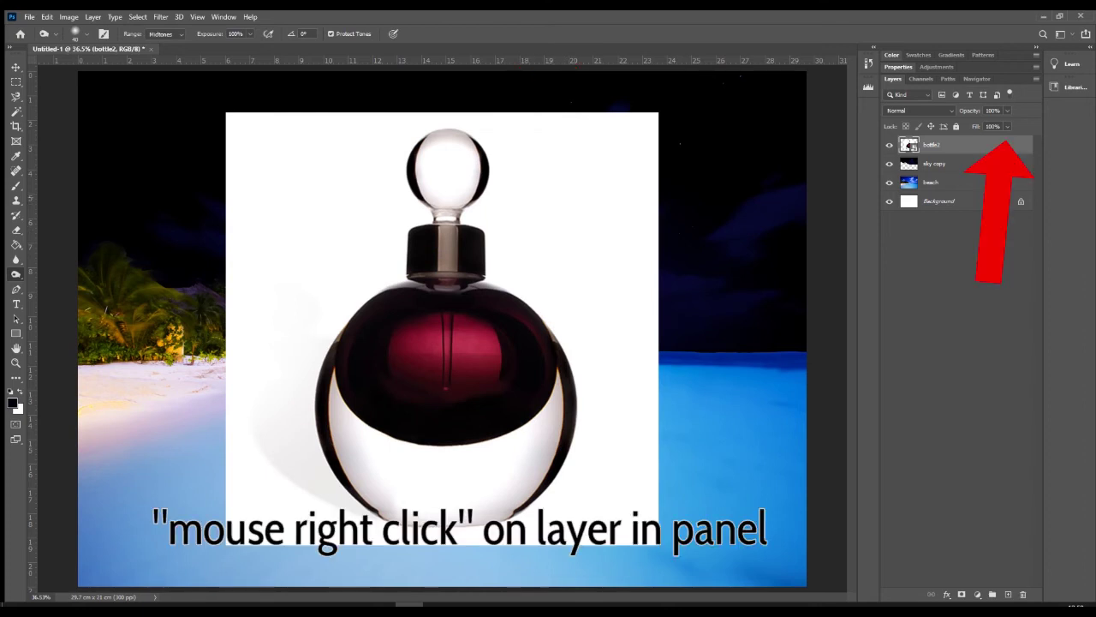
Rasterize the bottle2 layer and move the bottle image left across the beach scene.
{"action": "right_click", "coordinate": [908, 144]}
{"action": "left_click", "coordinate": [848, 321]}
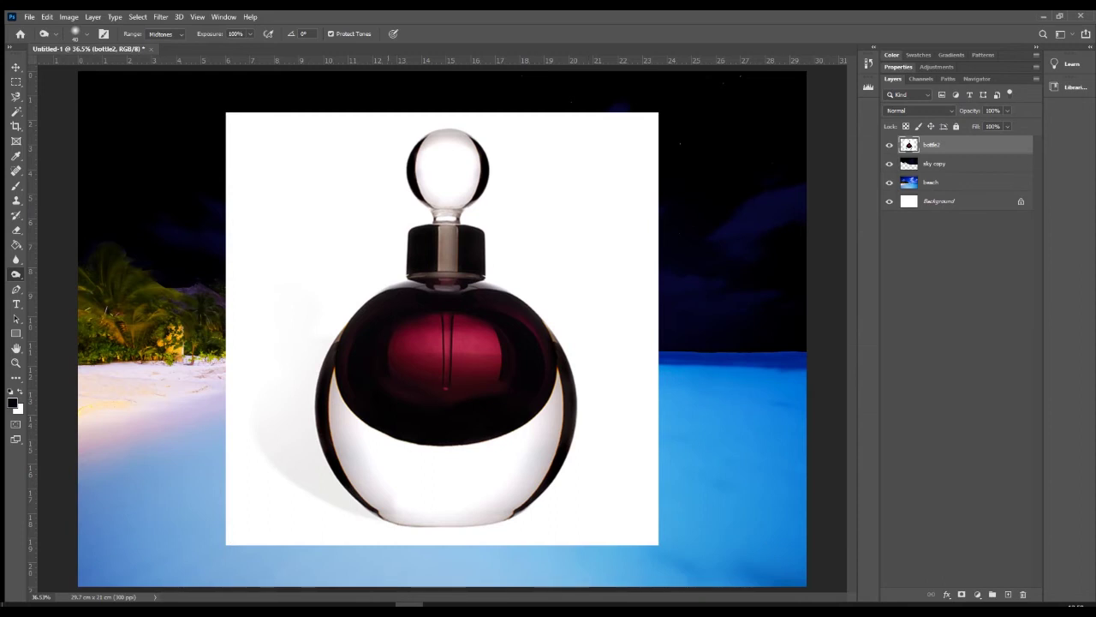
{"action": "key", "text": "v"}
{"action": "mouse_move", "coordinate": [445, 291]}
{"action": "left_mouse_down"}
{"action": "mouse_move", "coordinate": [261, 279]}
{"action": "mouse_move", "coordinate": [394, 282]}
{"action": "mouse_move", "coordinate": [359, 292]}
{"action": "left_mouse_up"}
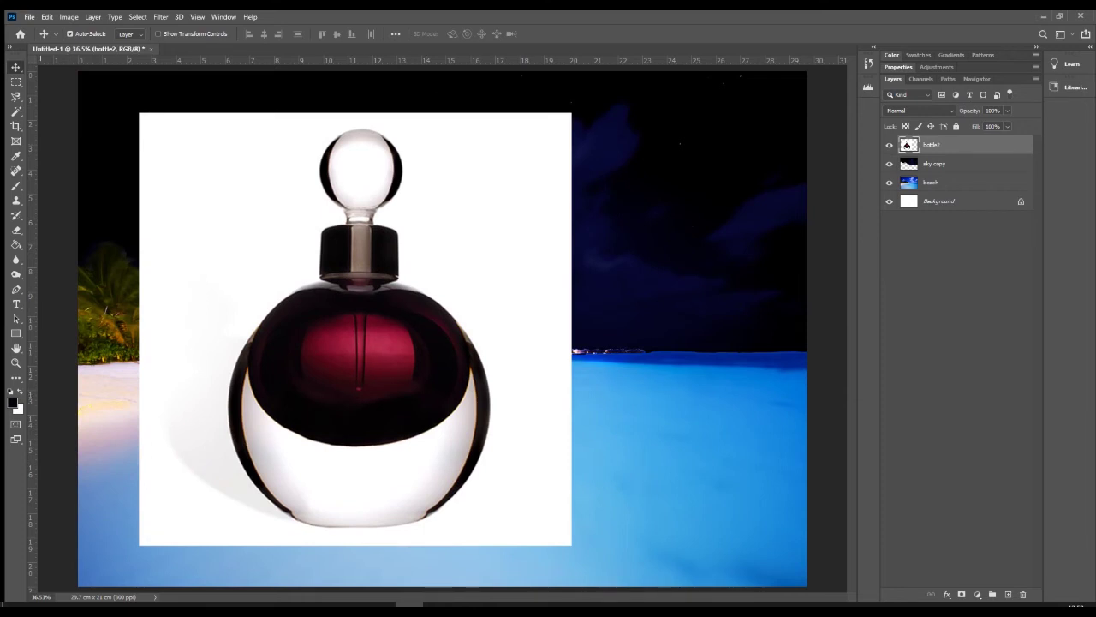
Set the Magic Wand tolerance to 25, try it on the white background around the bottle, and clear the selection.
{"action": "left_click", "coordinate": [15, 97]}
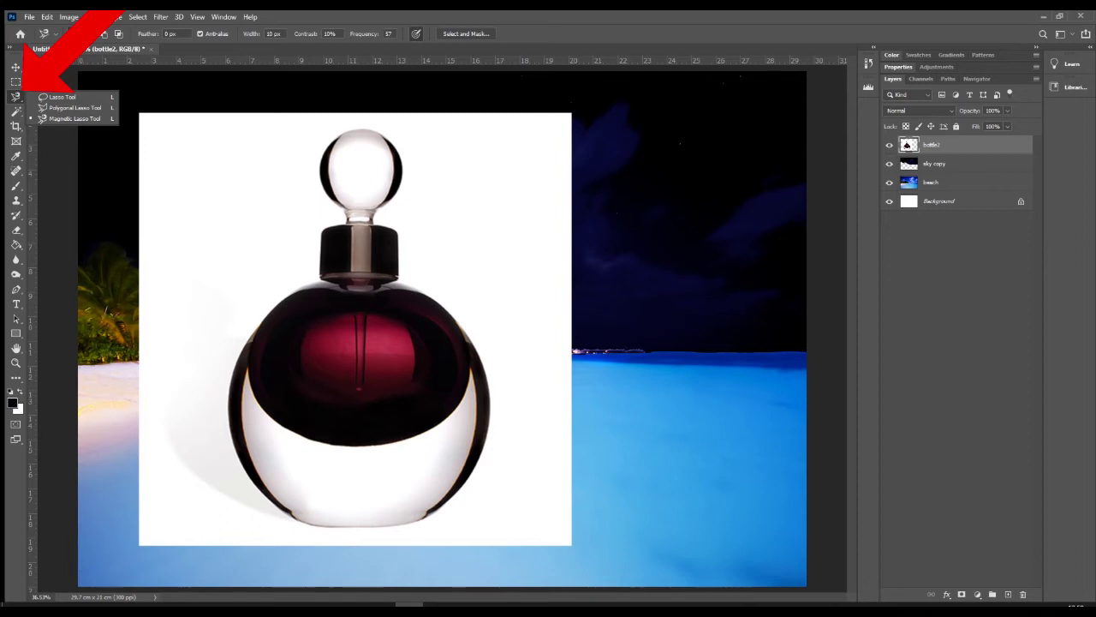
{"action": "left_click", "coordinate": [15, 111]}
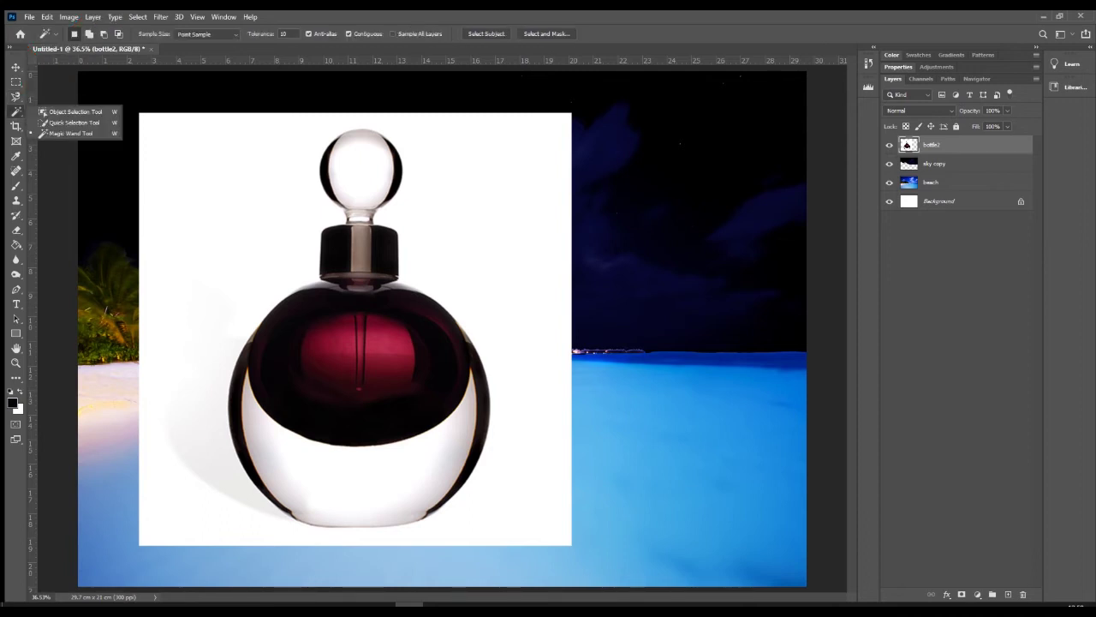
{"action": "left_click", "coordinate": [74, 133]}
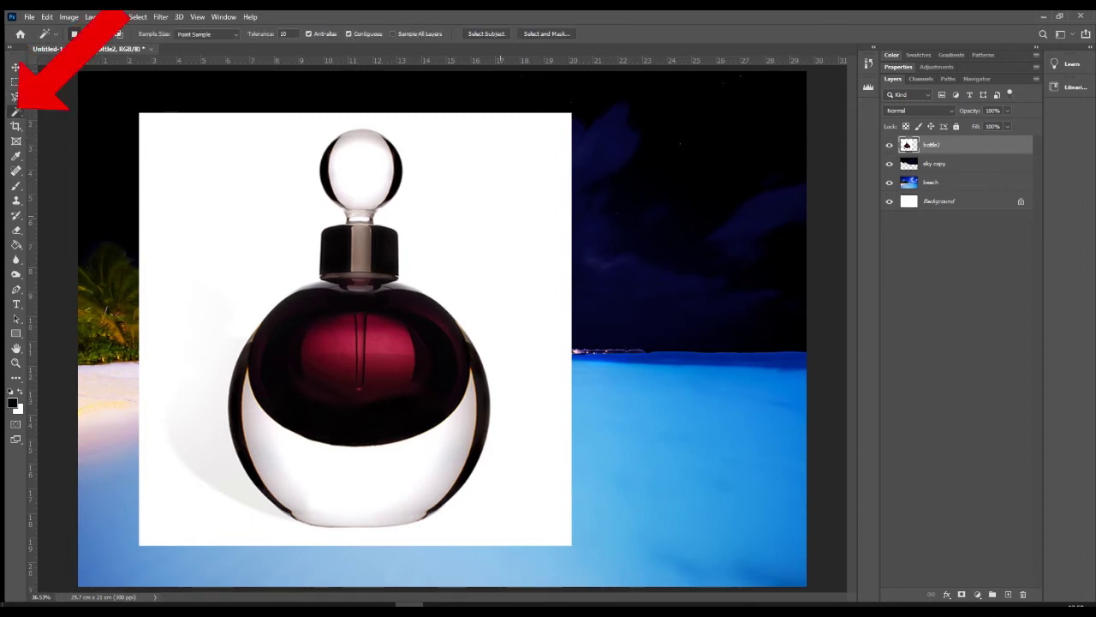
{"action": "double_click", "coordinate": [283, 34]}
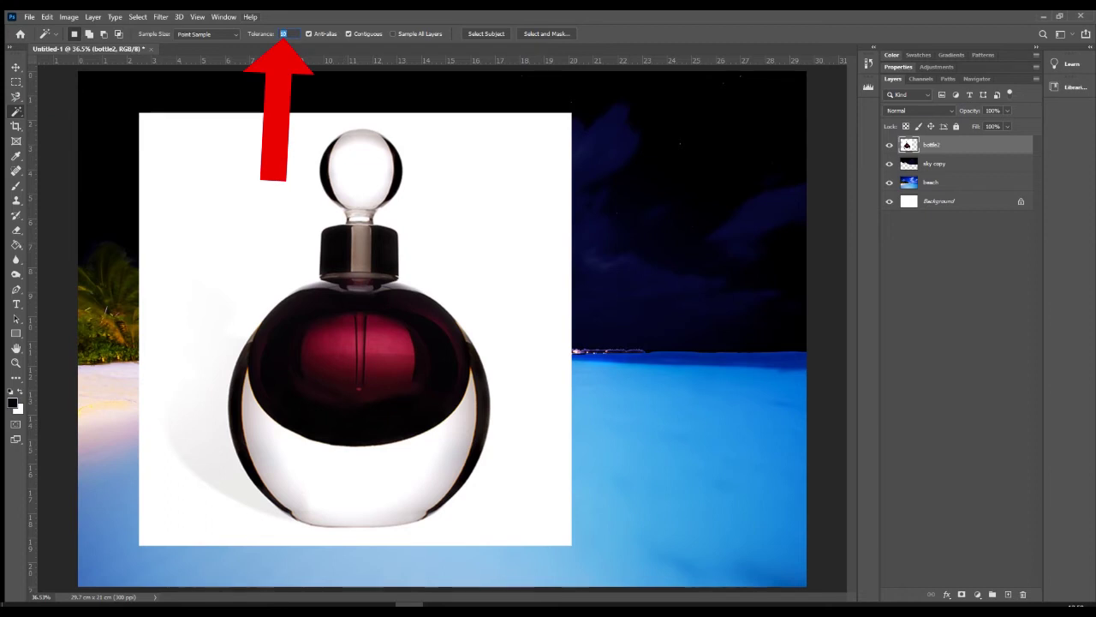
{"action": "left_click", "coordinate": [467, 186]}
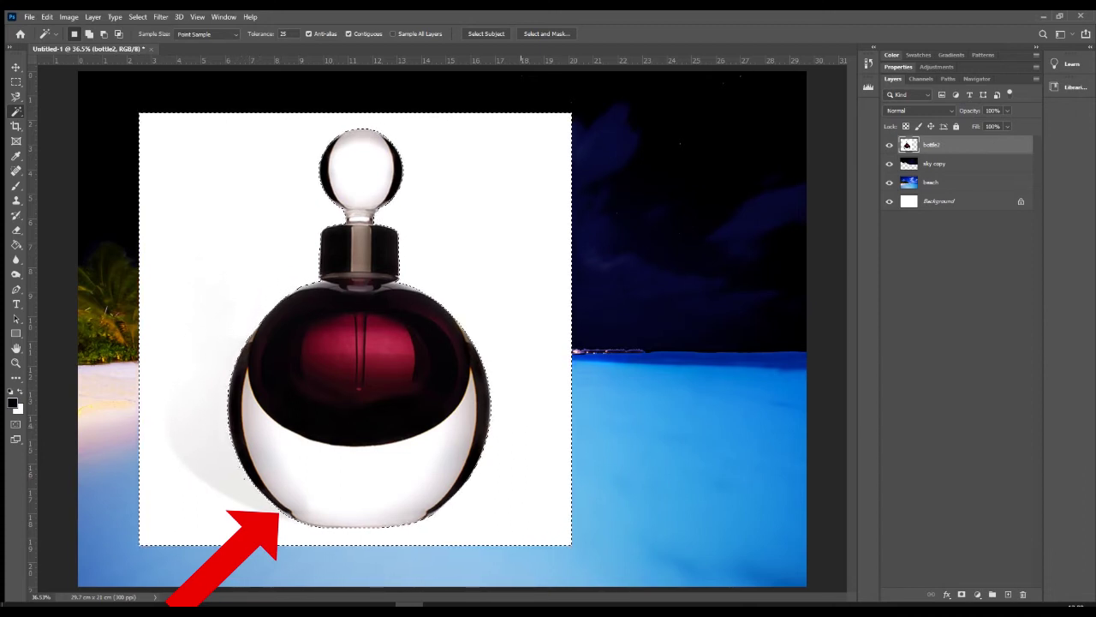
{"action": "key", "text": "ctrl+d"}
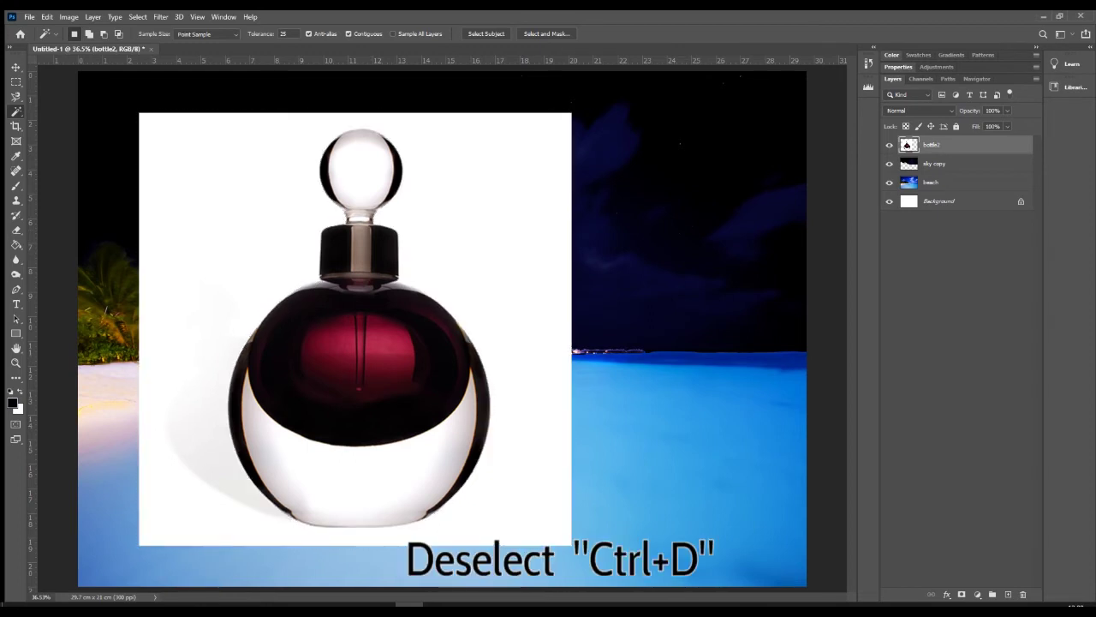
Try selecting the bottle's white background with the Quick Selection tool, inspect the selection around the shoulders, and deselect.
{"action": "right_click", "coordinate": [16, 112]}
{"action": "left_click", "coordinate": [72, 123]}
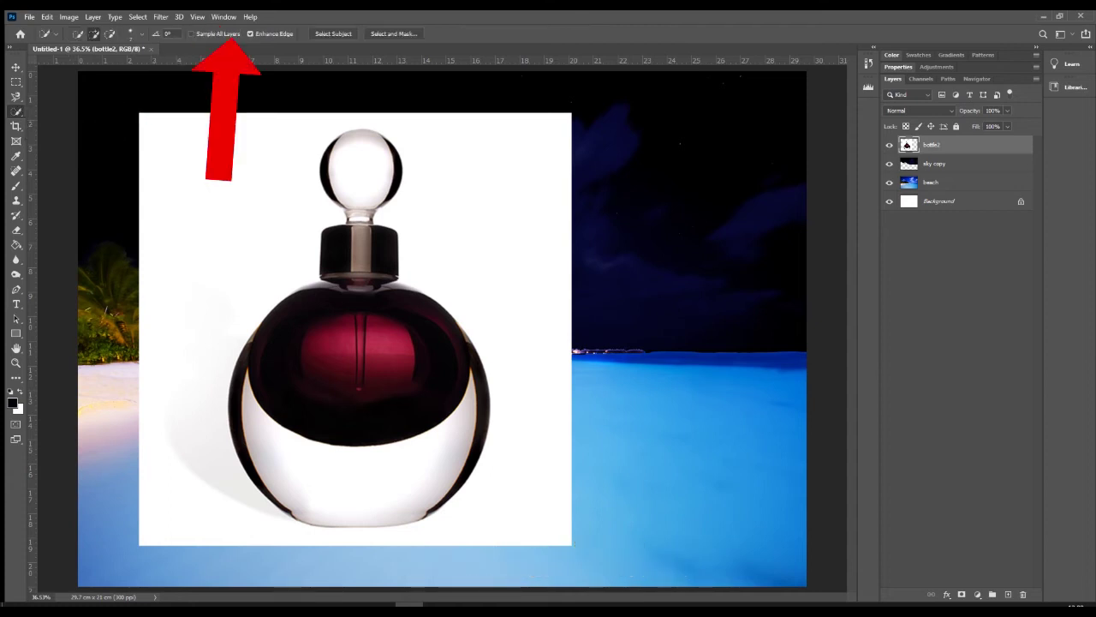
{"action": "mouse_move", "coordinate": [221, 131]}
{"action": "left_mouse_down"}
{"action": "mouse_move", "coordinate": [258, 170]}
{"action": "mouse_move", "coordinate": [327, 126]}
{"action": "left_mouse_up"}
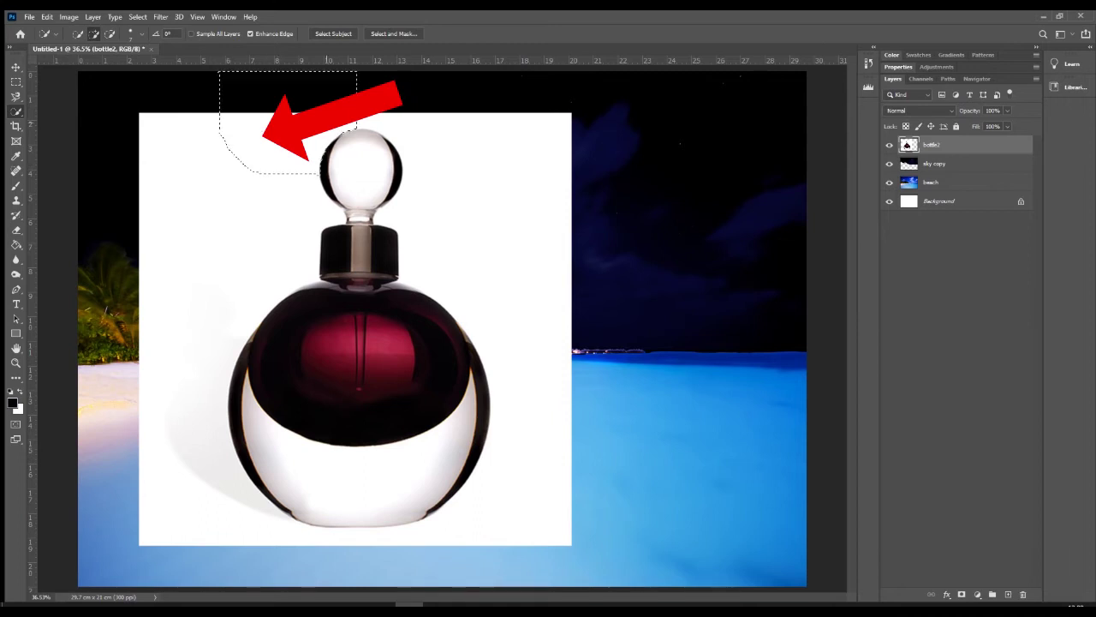
{"action": "mouse_move", "coordinate": [413, 111]}
{"action": "left_mouse_down"}
{"action": "mouse_move", "coordinate": [433, 75]}
{"action": "mouse_move", "coordinate": [452, 286]}
{"action": "mouse_move", "coordinate": [507, 374]}
{"action": "left_mouse_up"}
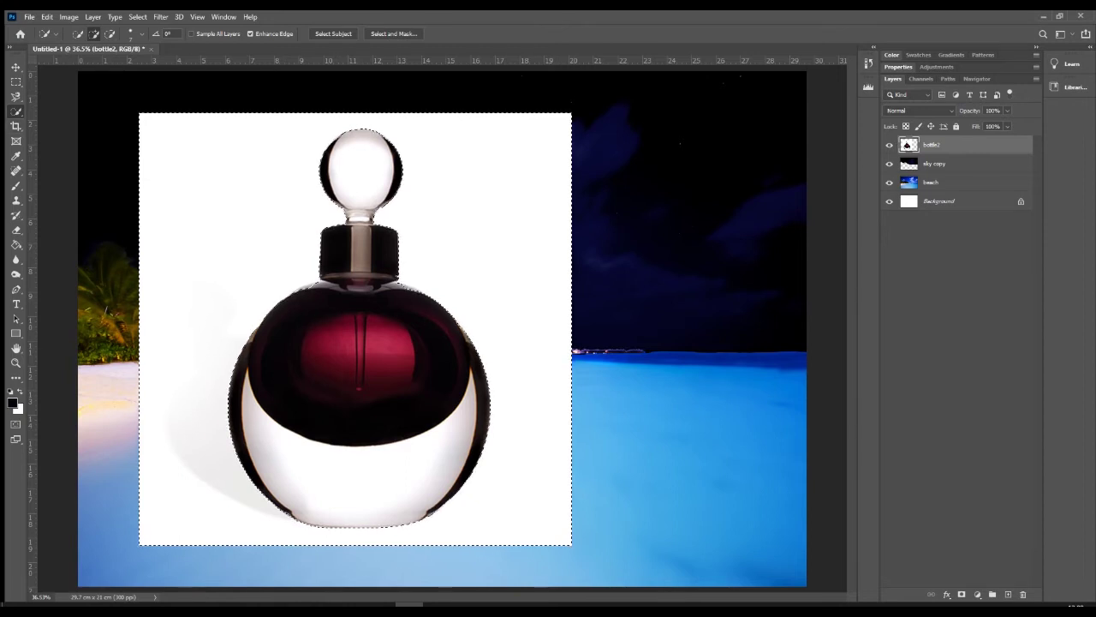
{"action": "right_click", "coordinate": [16, 112]}
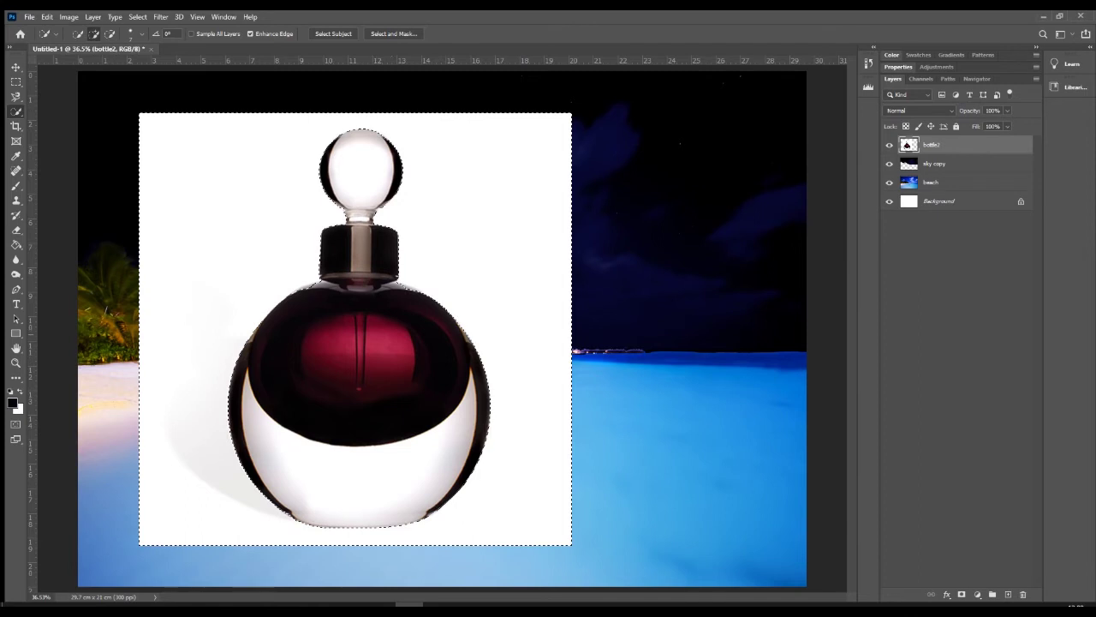
{"action": "key", "text": "alt"}
{"action": "scroll", "coordinate": [339, 313], "scroll_direction": "up", "scroll_amount": 5}
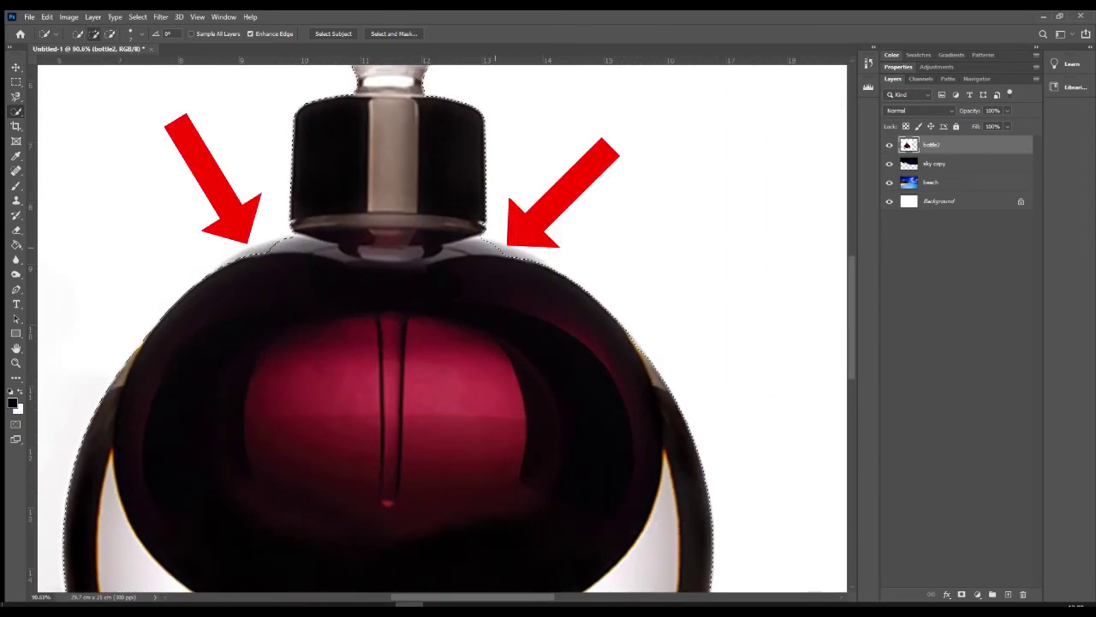
{"action": "key", "text": "ctrl+d"}
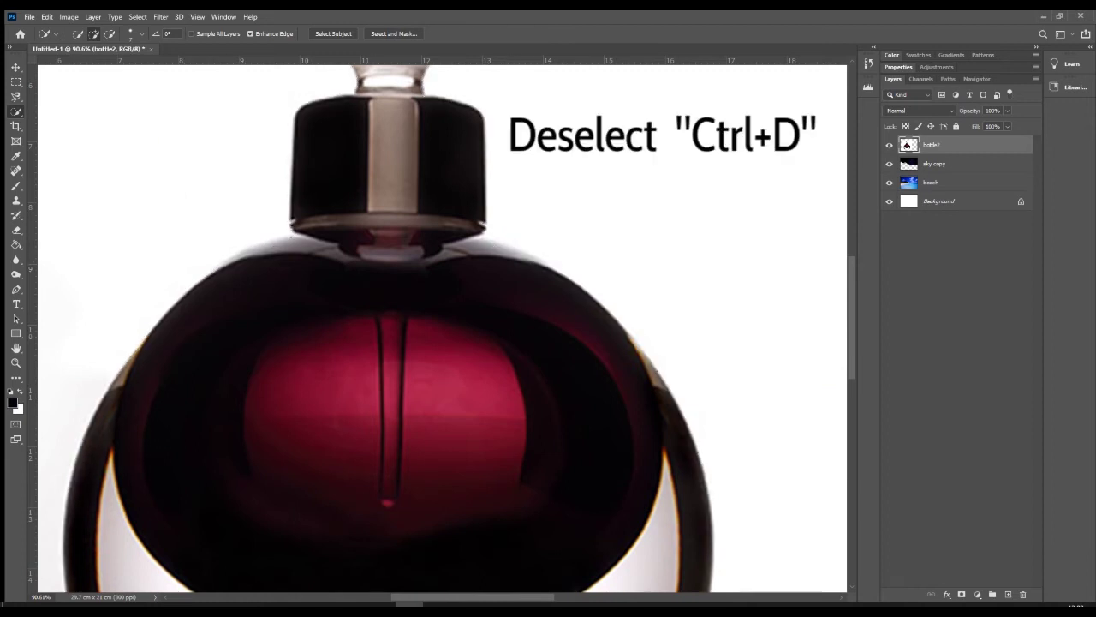
Delete the white background around the bottle using a Magic Wand selection, and move the bottle down and left on the canvas.
{"action": "right_click", "coordinate": [15, 111]}
{"action": "left_click", "coordinate": [52, 135]}
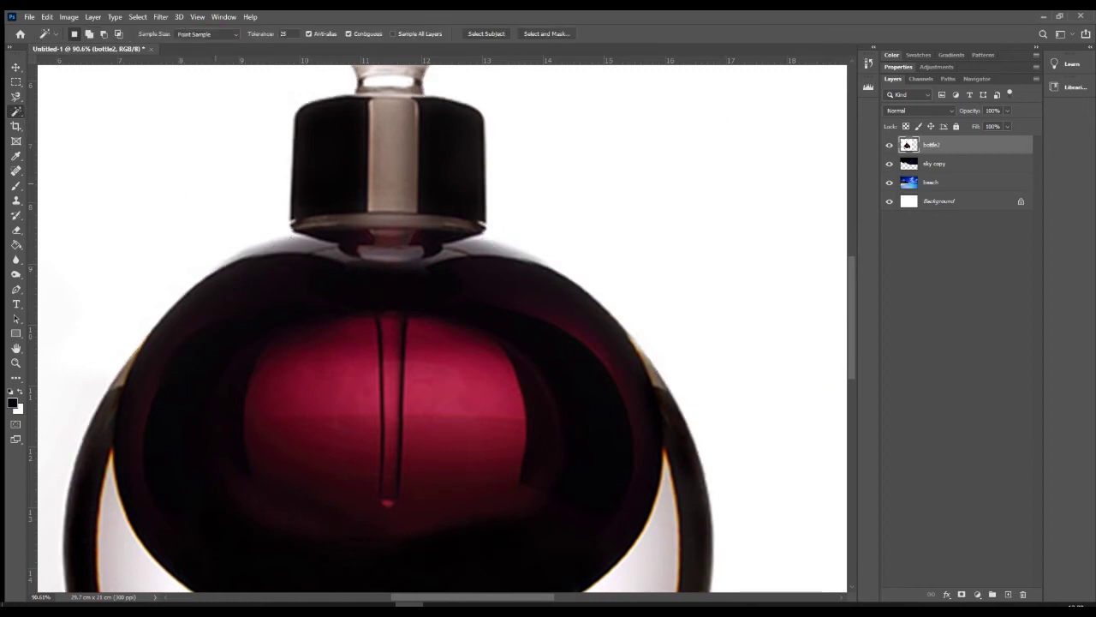
{"action": "left_click", "coordinate": [186, 194]}
{"action": "key", "text": "ctrl+0"}
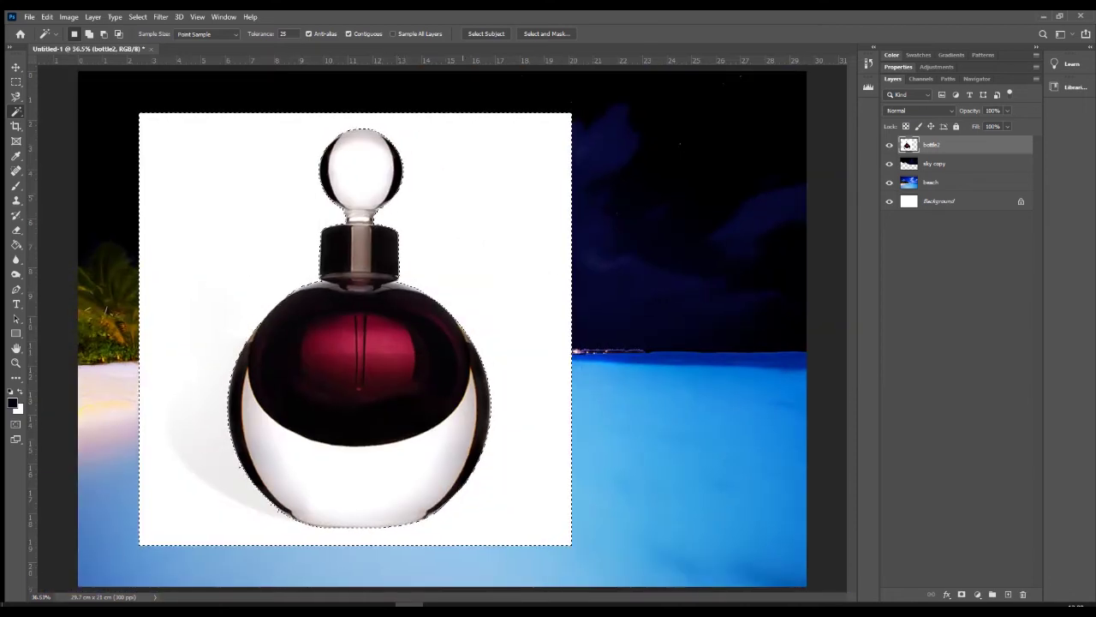
{"action": "key", "text": "Delete"}
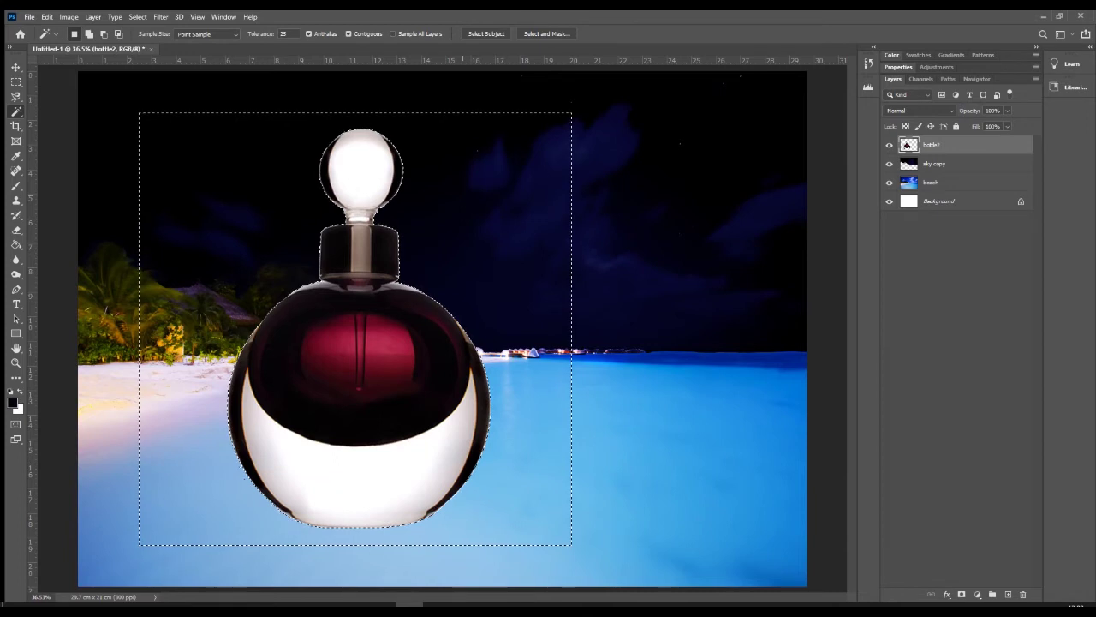
{"action": "key", "text": "ctrl+d"}
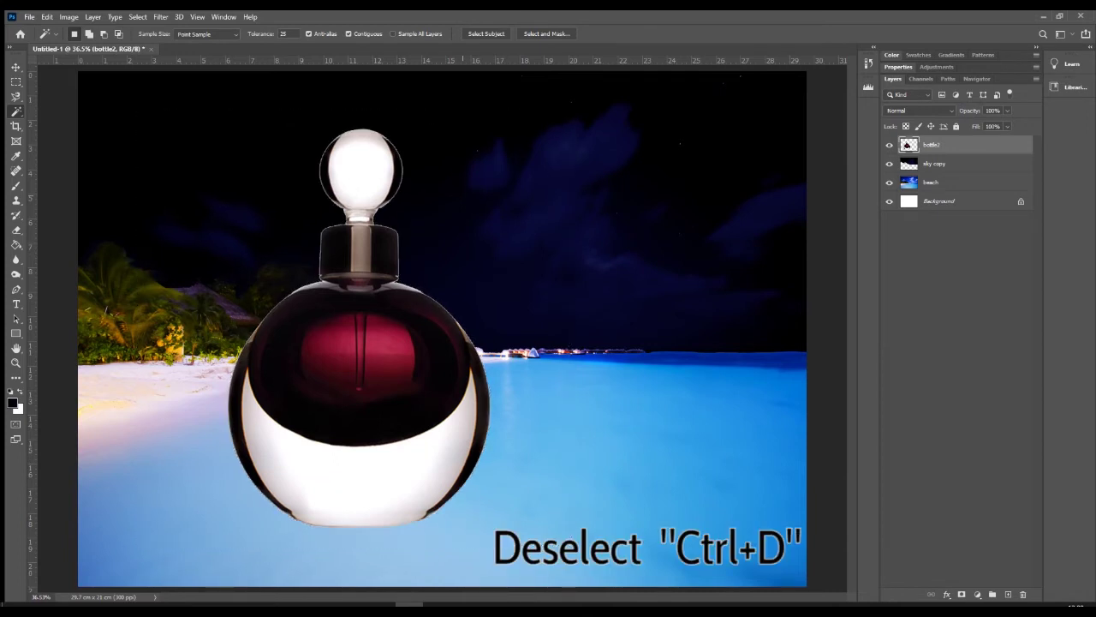
{"action": "key", "text": "v"}
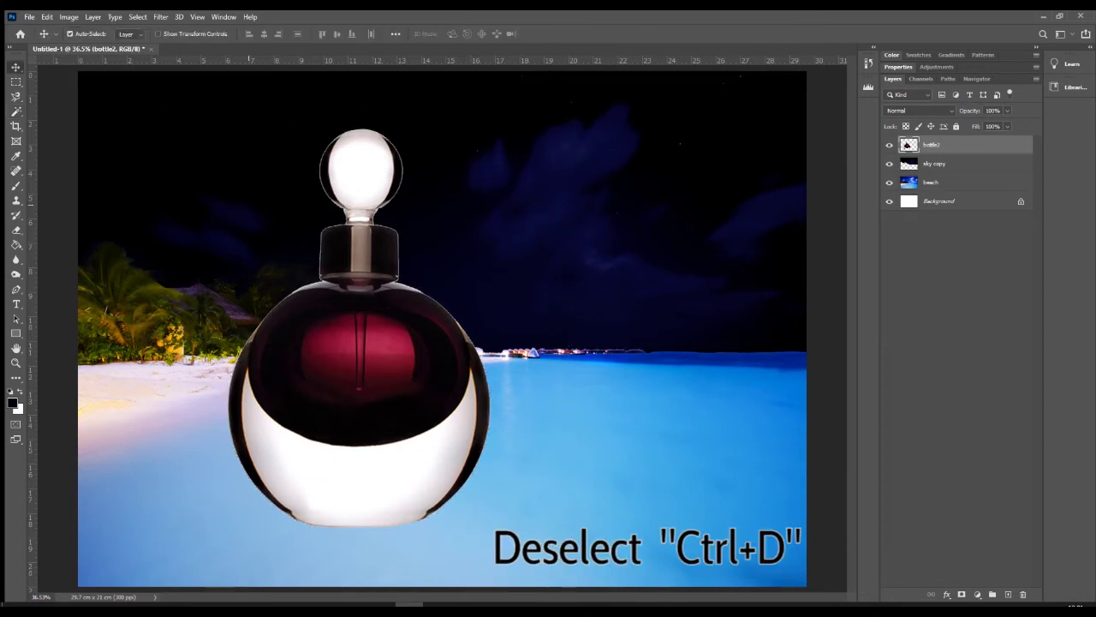
{"action": "left_click_drag", "start_coordinate": [355, 353], "coordinate": [300, 388]}
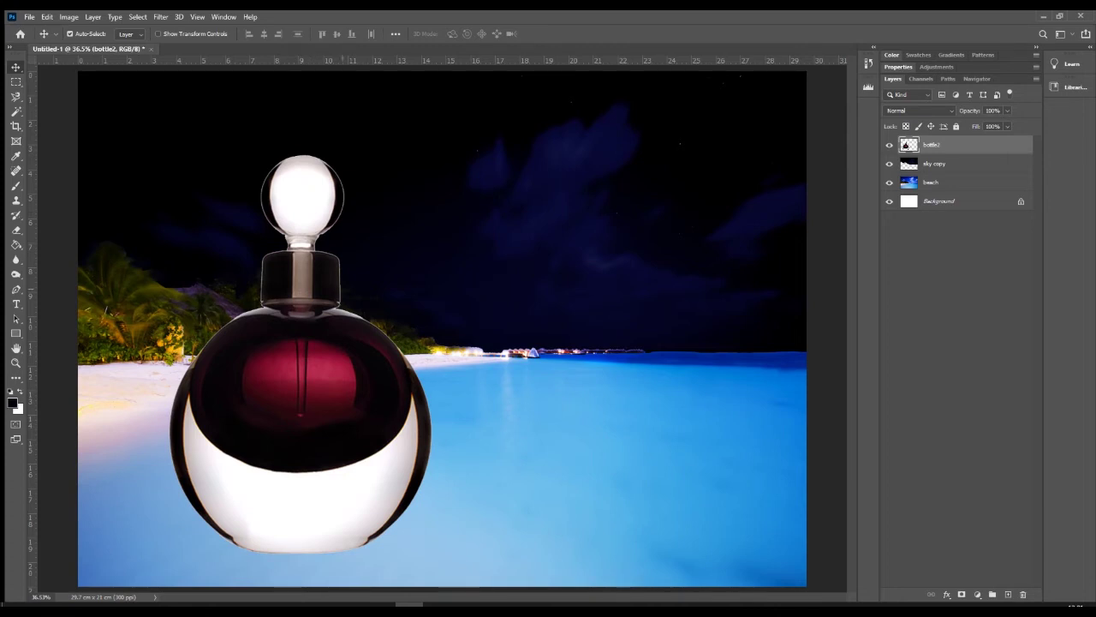
Try scaling the bottle proportionally to about 51.5% with Free Transform, and cancel the transformation.
{"action": "key", "text": "ctrl+t"}
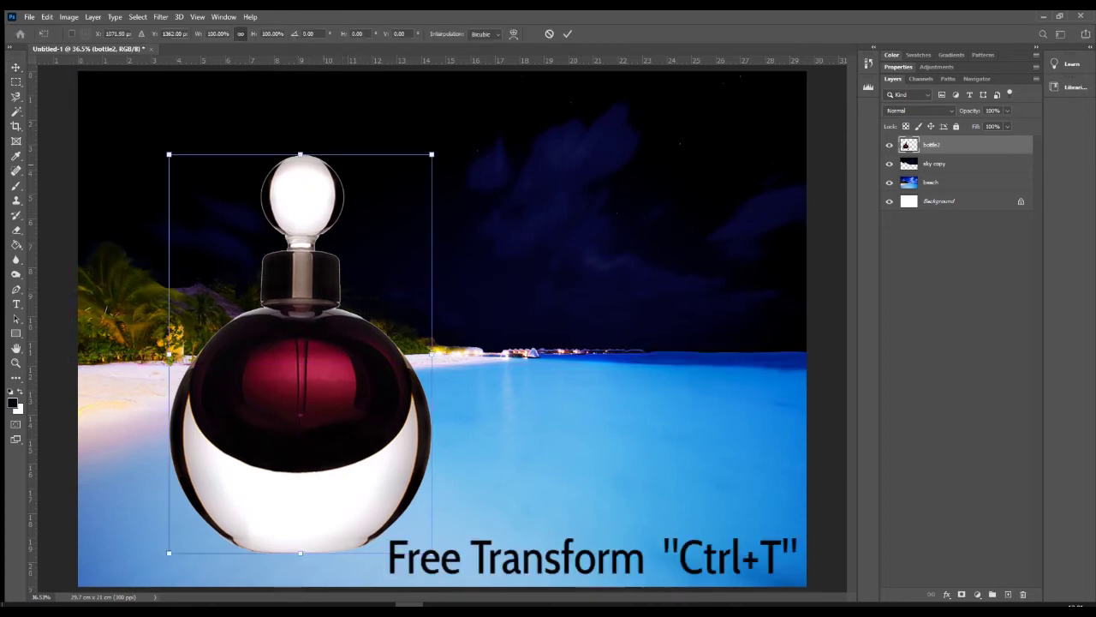
{"action": "left_click_drag", "start_coordinate": [300, 155], "coordinate": [299, 349]}
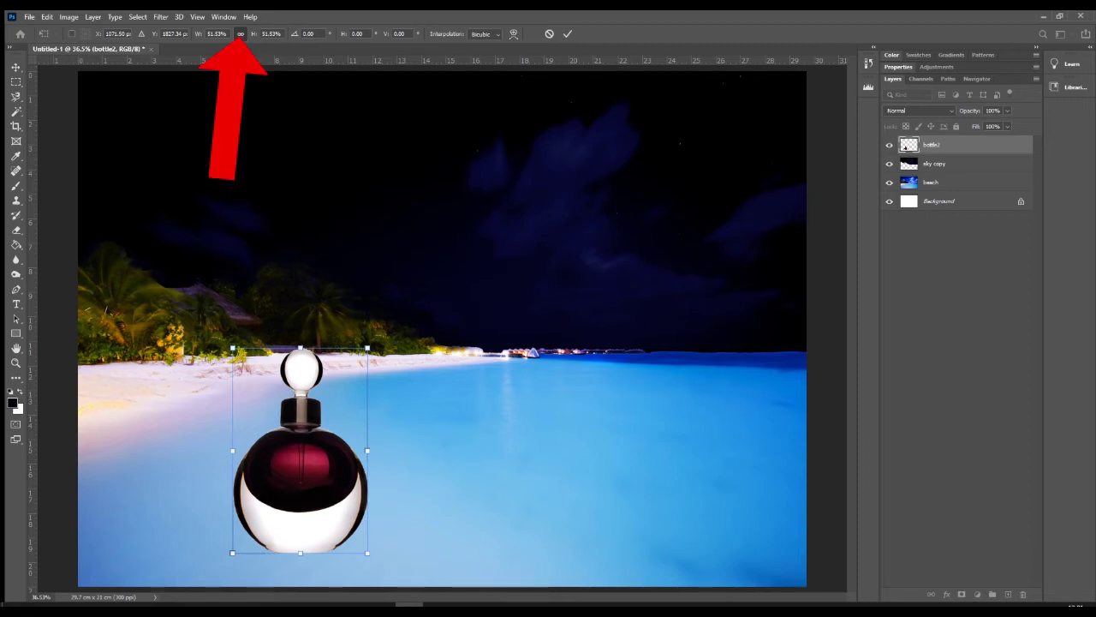
{"action": "key", "text": "Escape"}
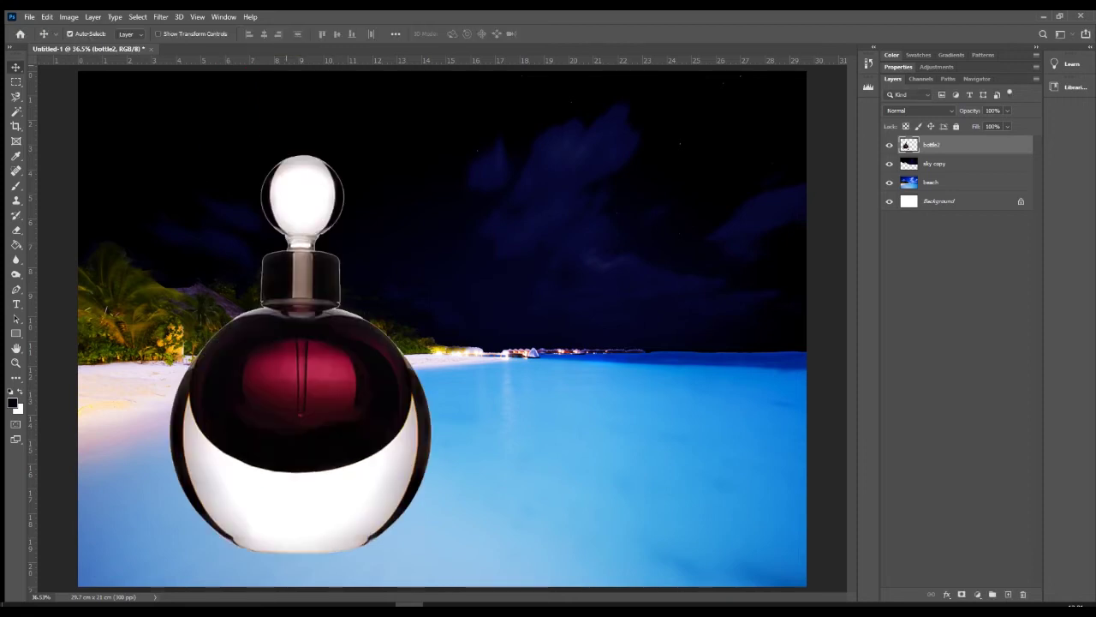
Squash the bottle slightly in height from its upper edge with Free Transform, keeping its width and base in place.
{"action": "key", "text": "ctrl+t"}
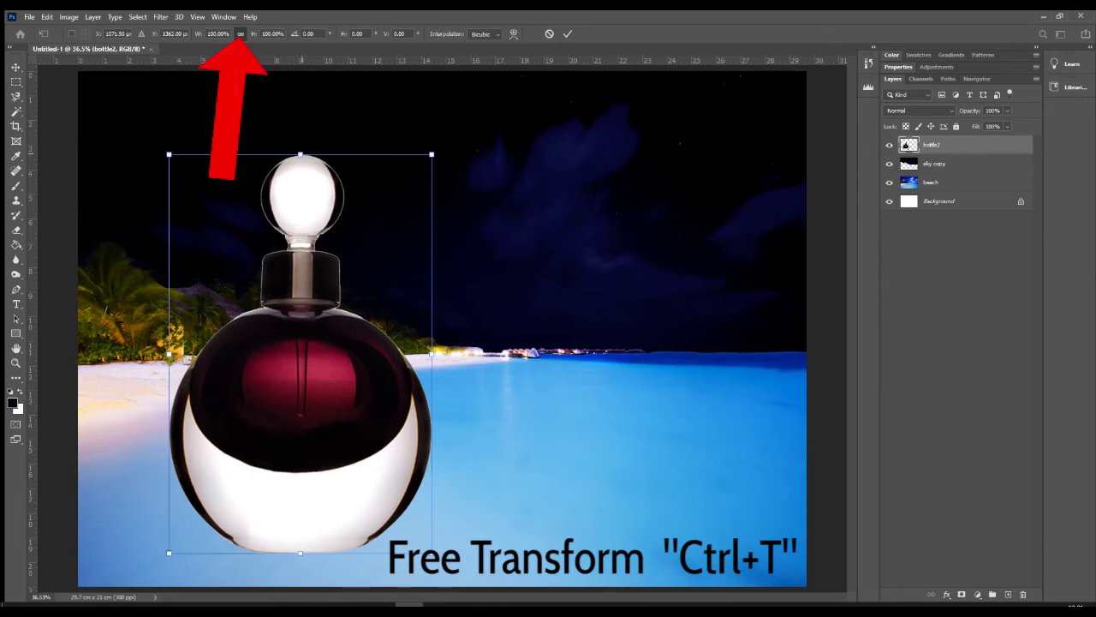
{"action": "left_click_drag", "start_coordinate": [300, 155], "coordinate": [300, 185]}
{"action": "key", "text": "Return"}
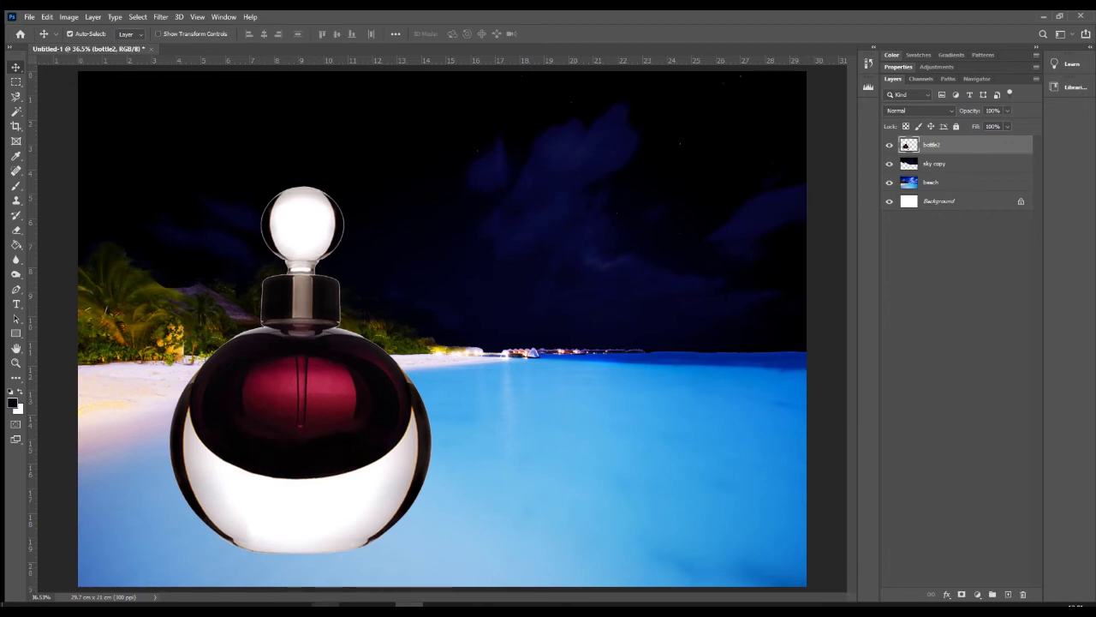
Place moon.gif from the fragrance tutorial folder onto the canvas as a new layer, keeping its imported size.
{"action": "left_click", "coordinate": [353, 604]}
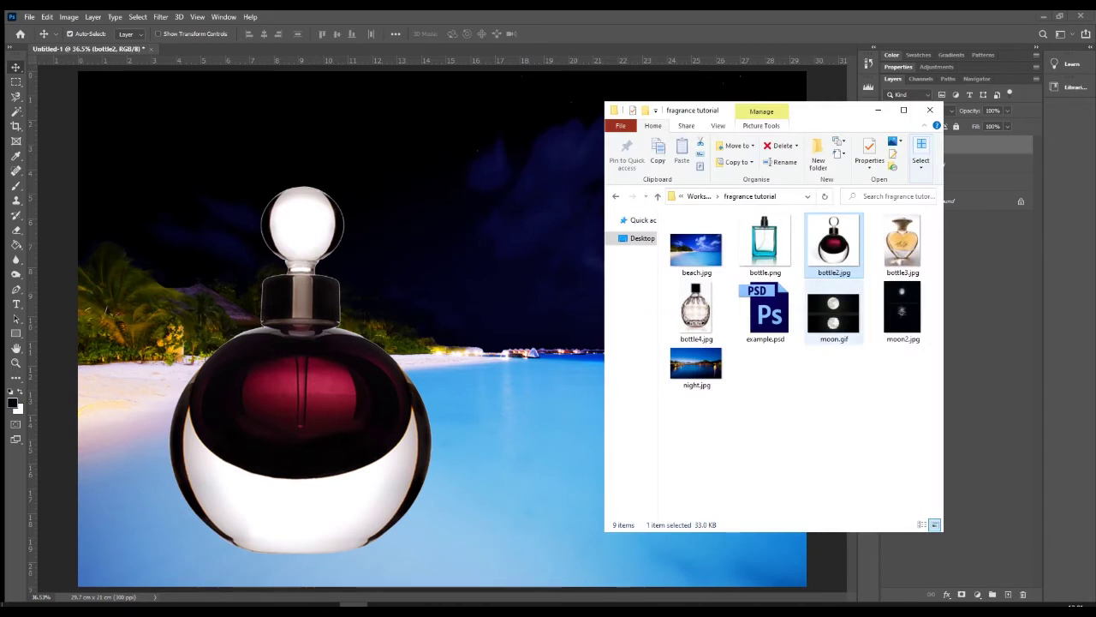
{"action": "left_click", "coordinate": [878, 110]}
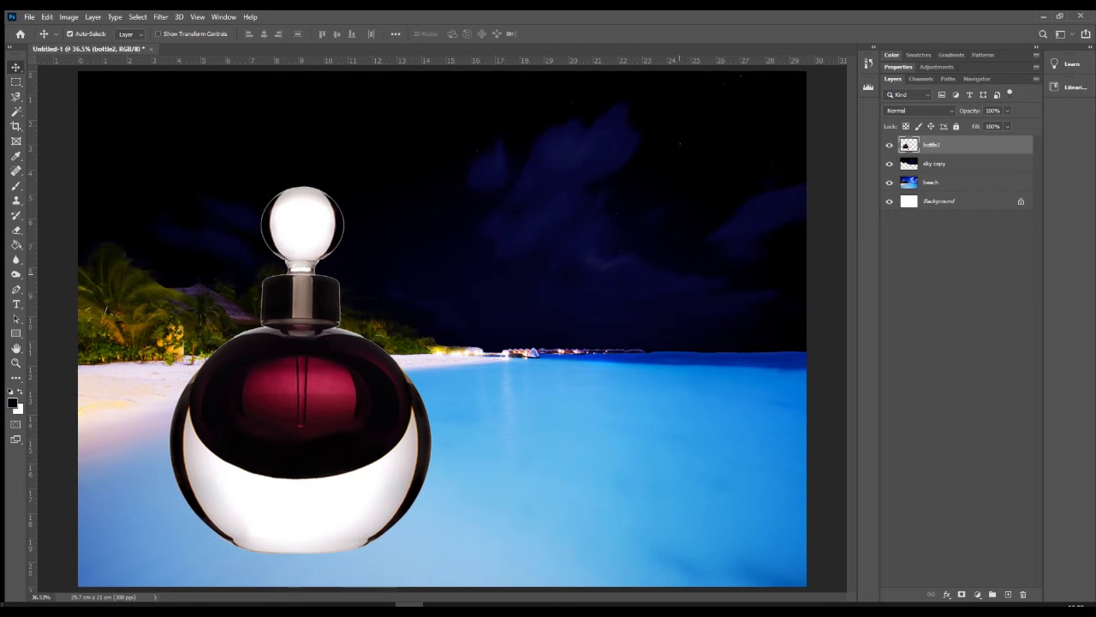
{"action": "key", "text": "alt+Tab"}
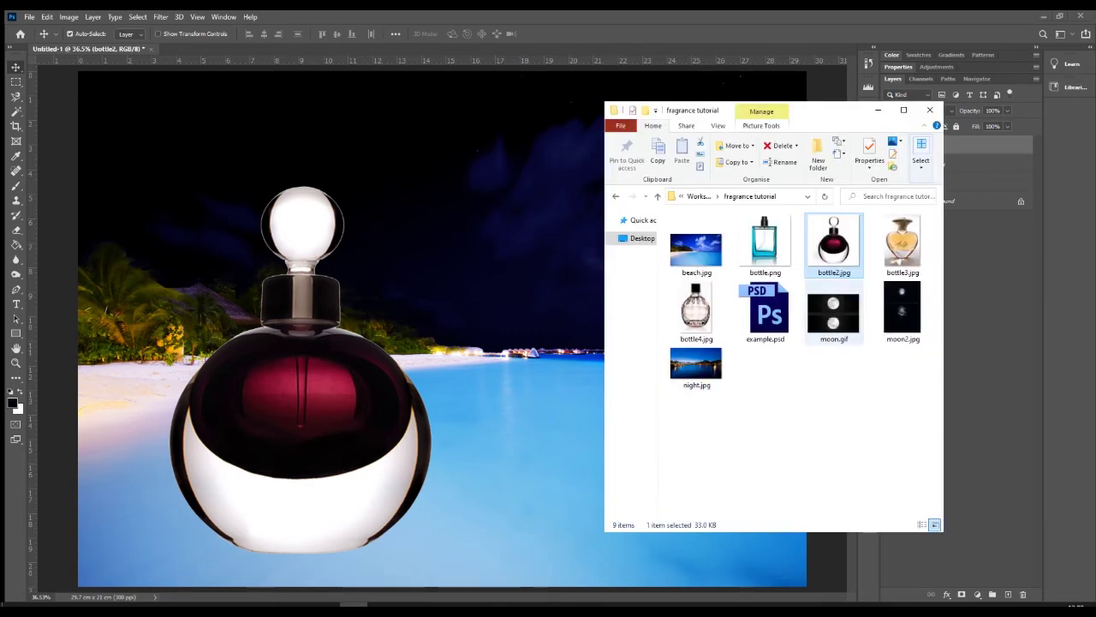
{"action": "left_click_drag", "start_coordinate": [833, 313], "coordinate": [514, 317]}
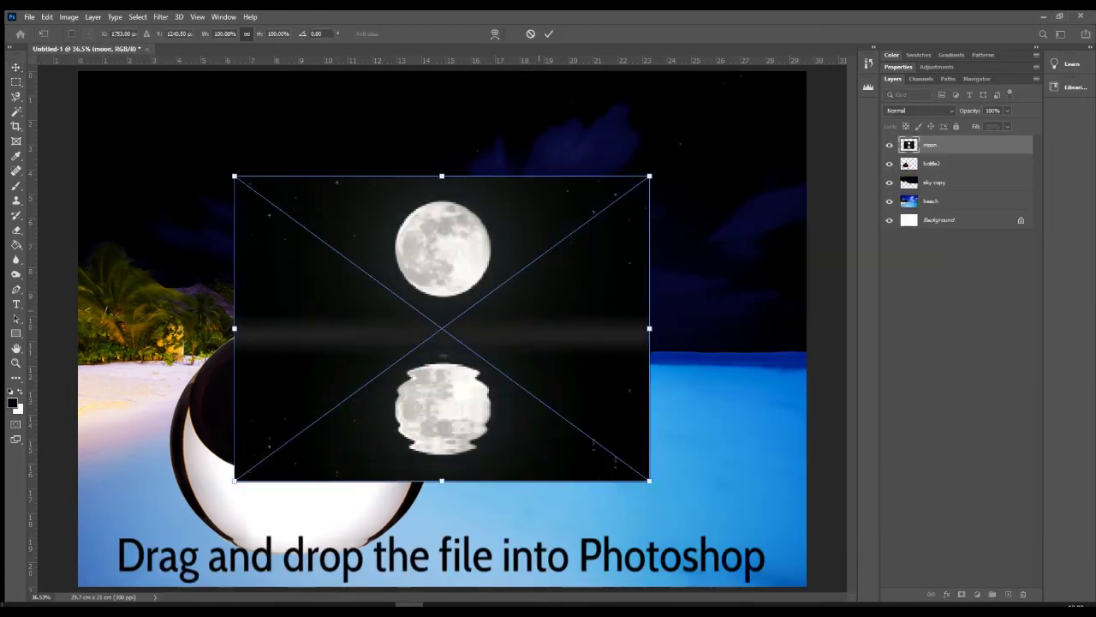
{"action": "key", "text": "Return"}
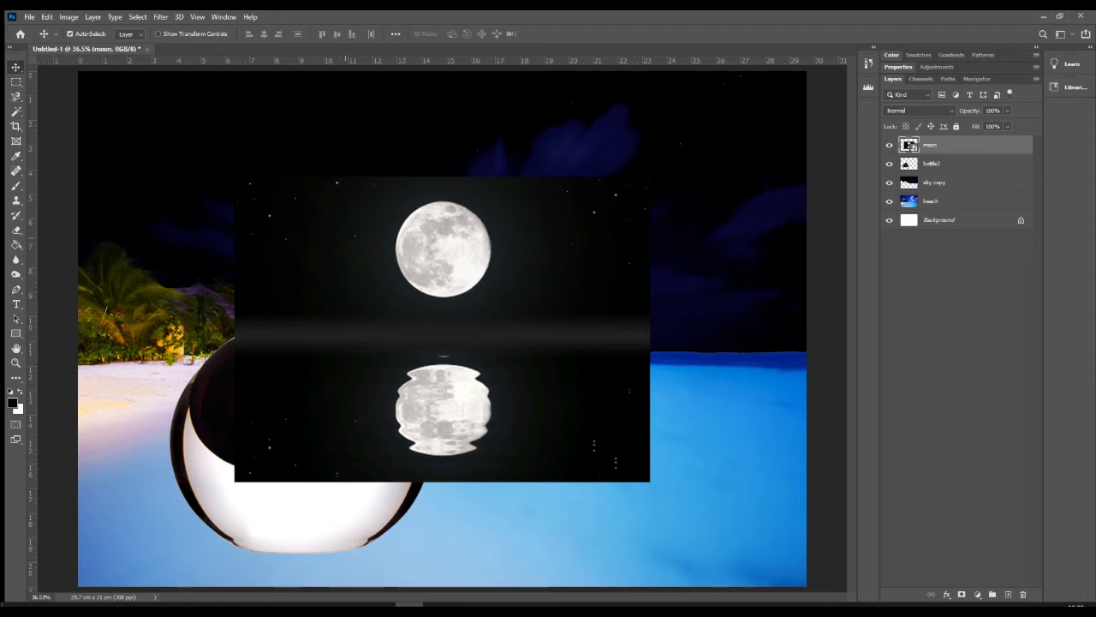
Select a rectangle around the upper moon with the Rectangular Marquee tool and rasterize the moon layer.
{"action": "key", "text": "m"}
{"action": "left_click_drag", "start_coordinate": [375, 198], "coordinate": [505, 300]}
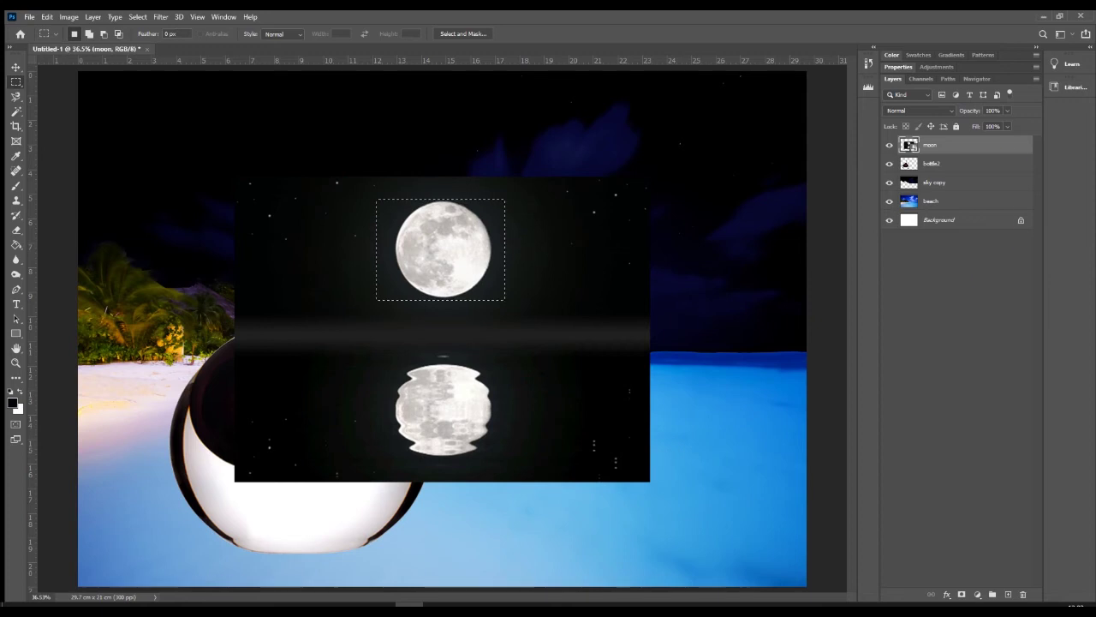
{"action": "right_click", "coordinate": [951, 145]}
{"action": "left_click", "coordinate": [829, 318]}
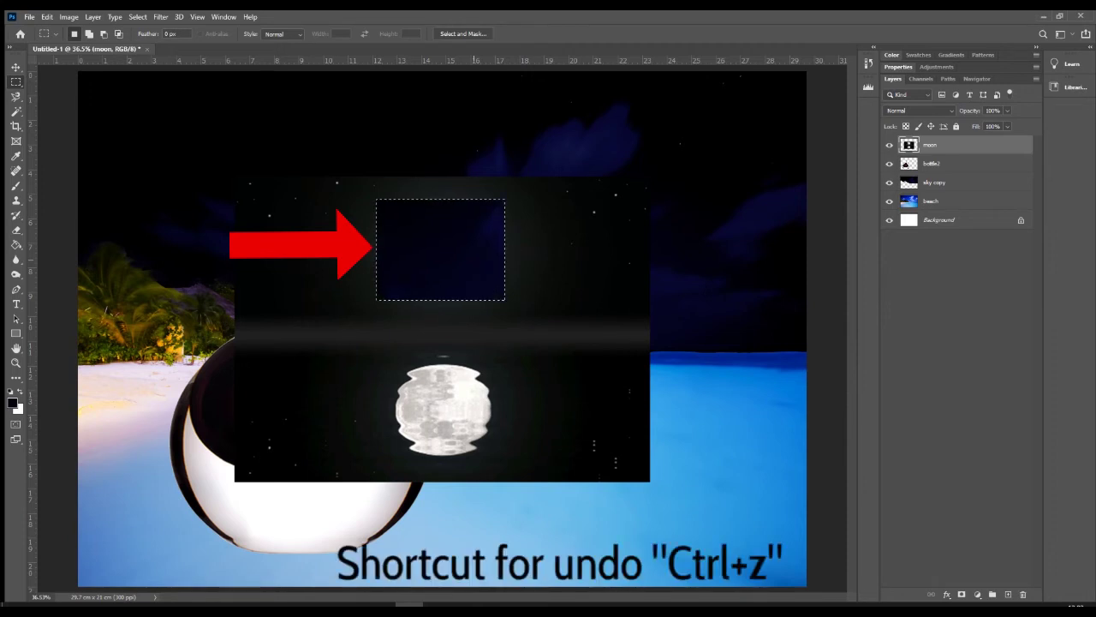
Undo the deletion of the upper moon, and remove the rest of the moon image by inverting the selection.
{"action": "key", "text": "ctrl+z"}
{"action": "left_click", "coordinate": [137, 16]}
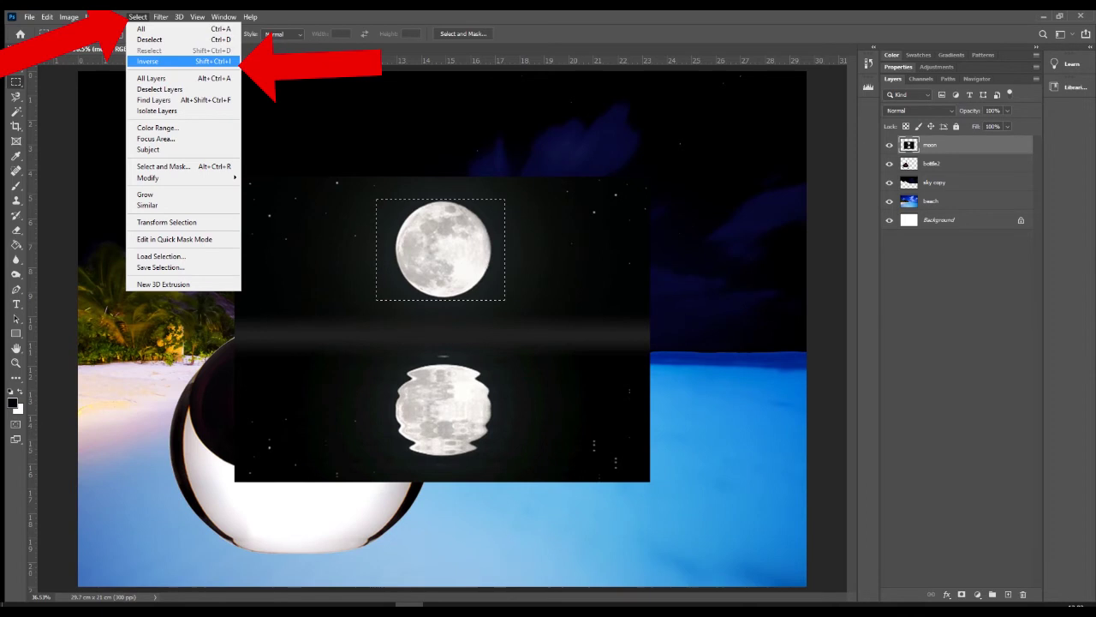
{"action": "left_click", "coordinate": [150, 61]}
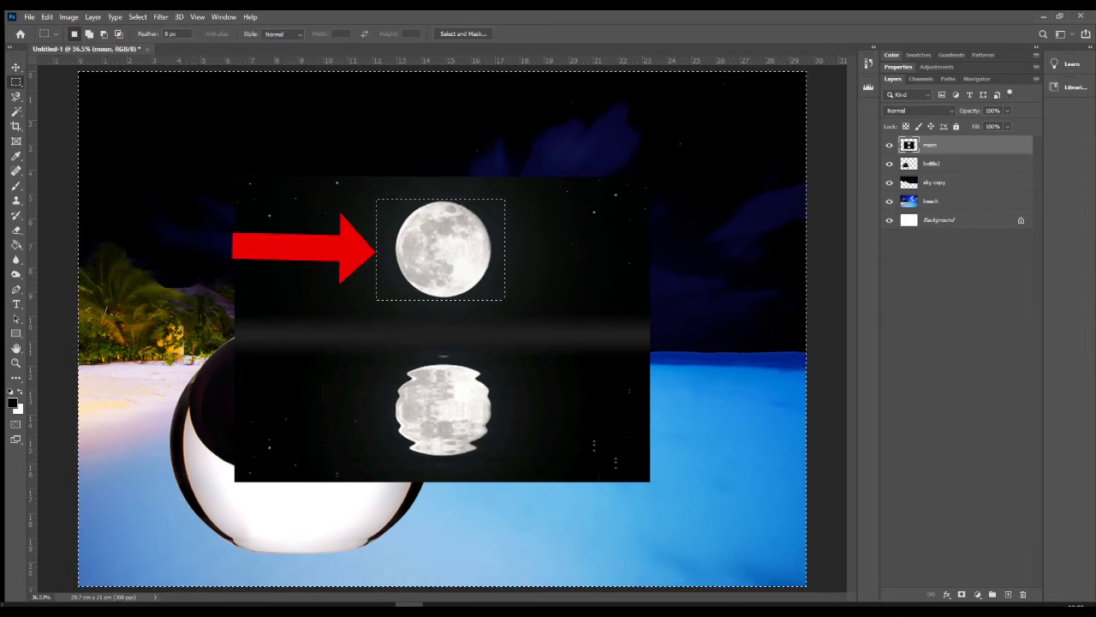
{"action": "key", "text": "Delete"}
{"action": "key", "text": "ctrl+d"}
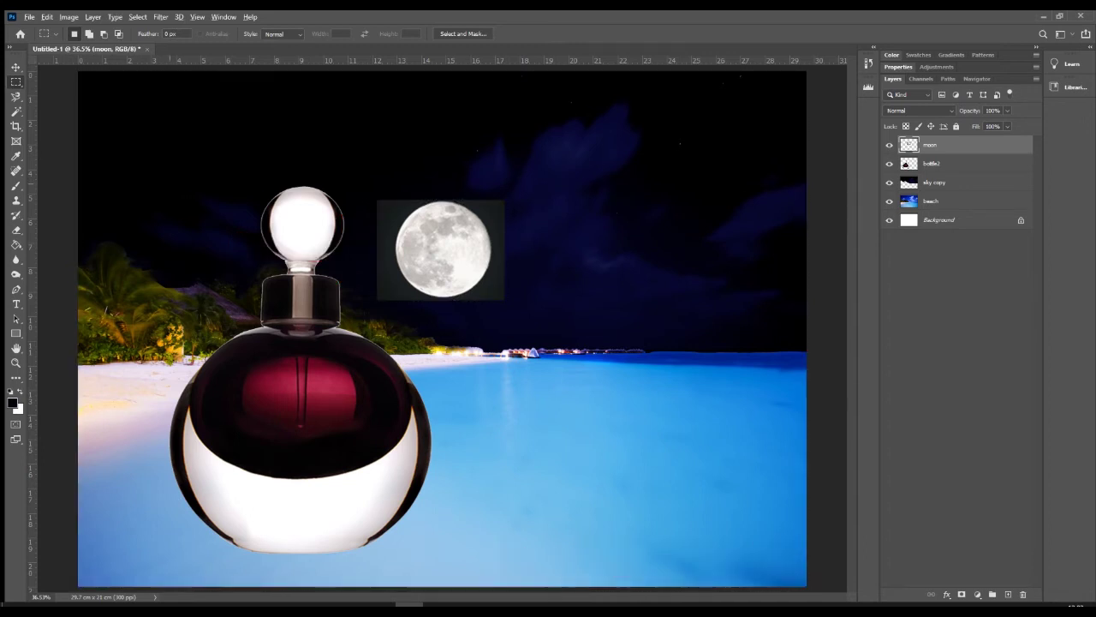
Delete the dark background around the moon using a Magic Wand selection, and deselect.
{"action": "scroll", "coordinate": [401, 237], "scroll_direction": "up", "scroll_amount": 5}
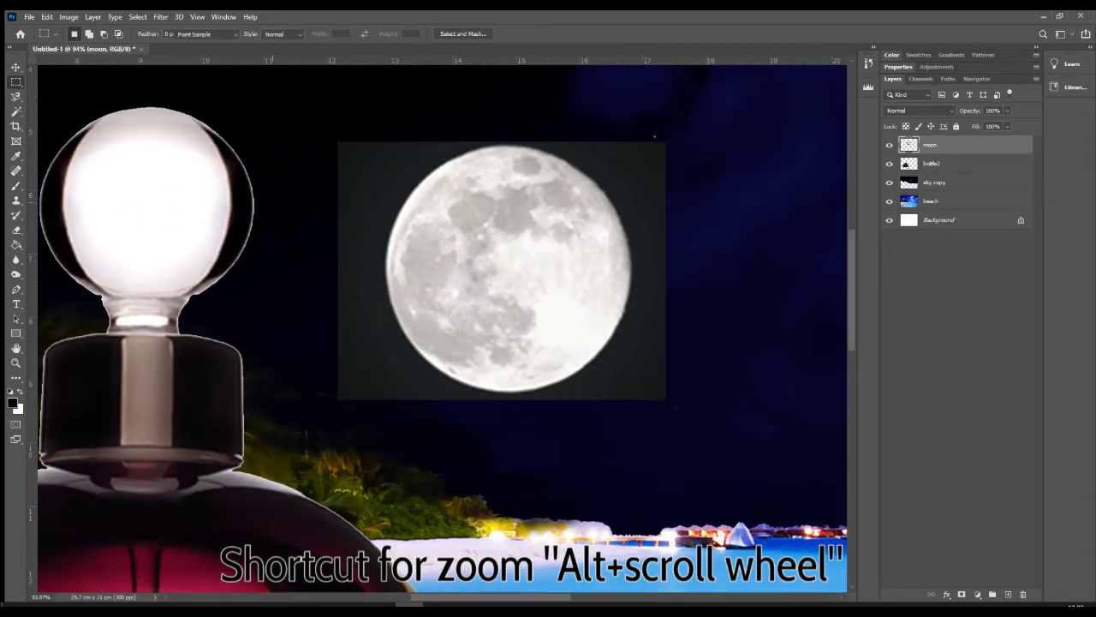
{"action": "left_click", "coordinate": [16, 112]}
{"action": "right_click", "coordinate": [16, 112]}
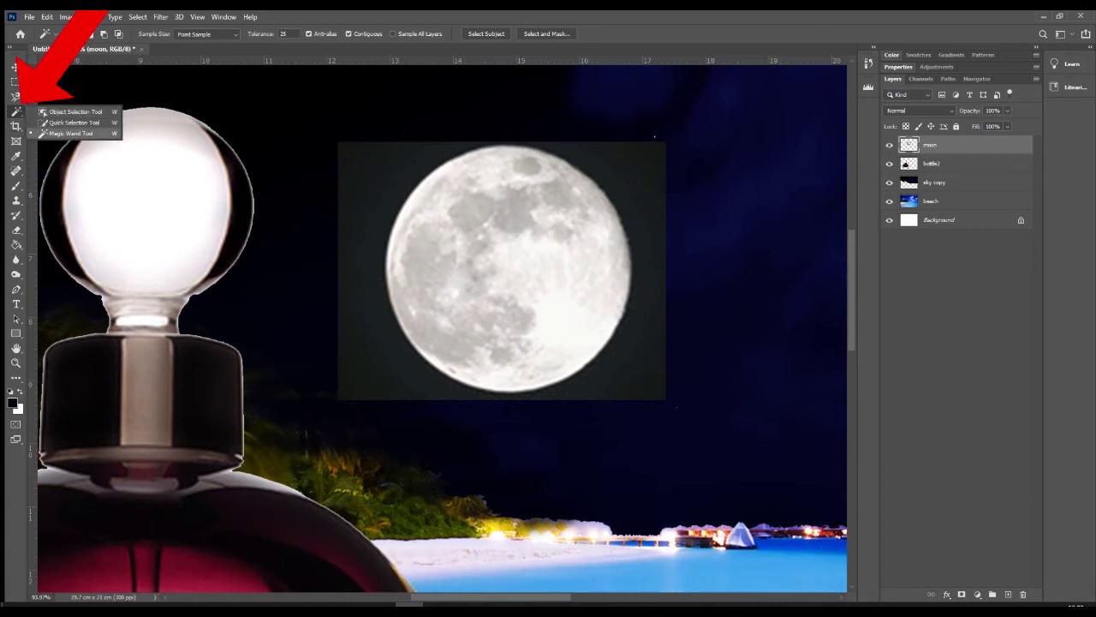
{"action": "left_click", "coordinate": [70, 133]}
{"action": "left_click", "coordinate": [372, 179]}
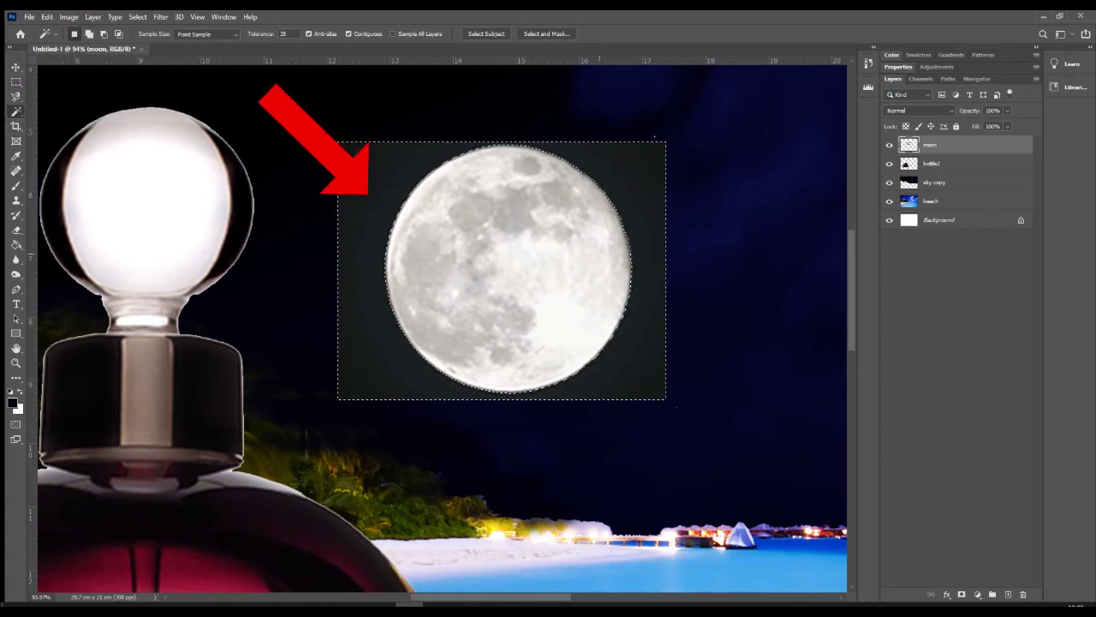
{"action": "key", "text": "Delete"}
{"action": "key", "text": "ctrl+d"}
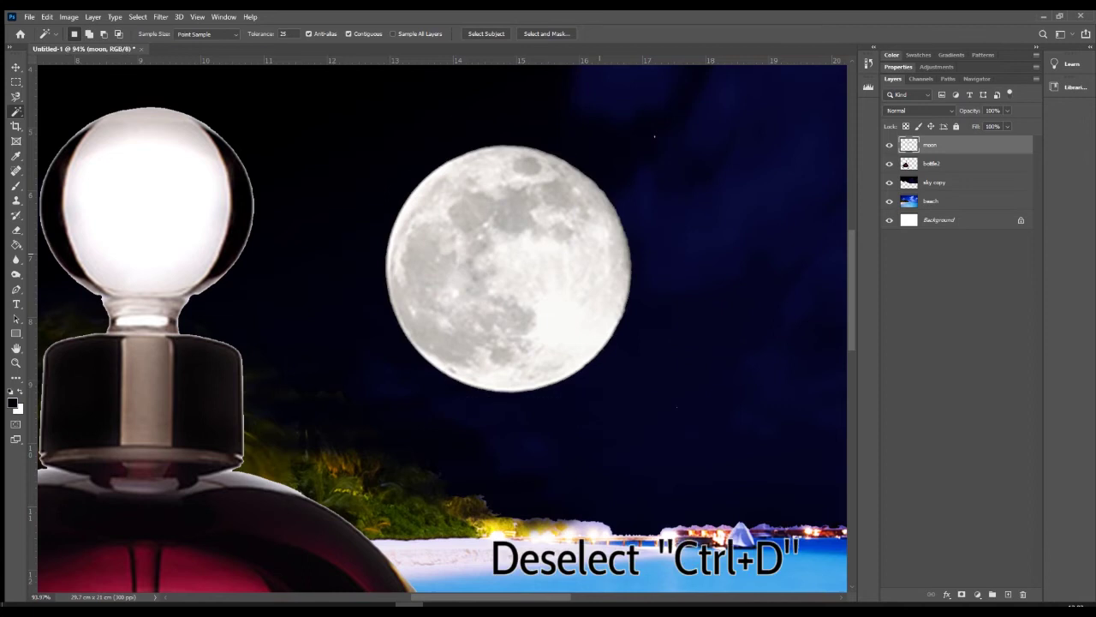
Move the moon from beside the bottle's stopper to the upper right part of the night sky.
{"action": "scroll", "coordinate": [412, 262], "scroll_direction": "down", "scroll_amount": 5}
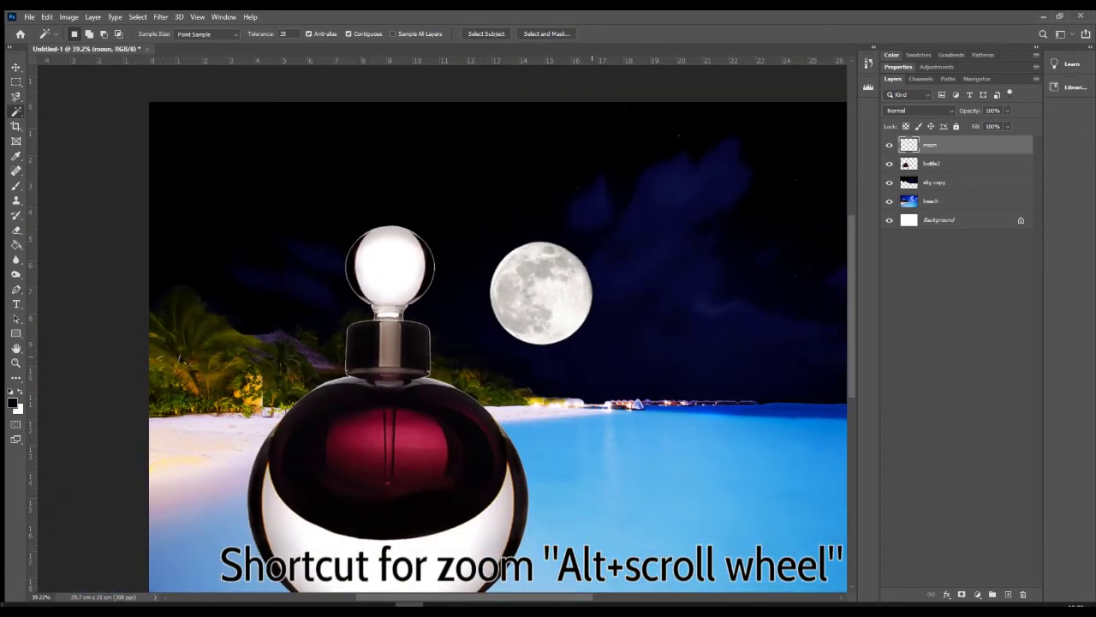
{"action": "scroll", "coordinate": [454, 313], "scroll_direction": "up", "scroll_amount": 2}
{"action": "key", "text": "v"}
{"action": "left_click_drag", "start_coordinate": [454, 235], "coordinate": [737, 169]}
{"action": "scroll", "coordinate": [655, 250], "scroll_direction": "right", "scroll_amount": 1}
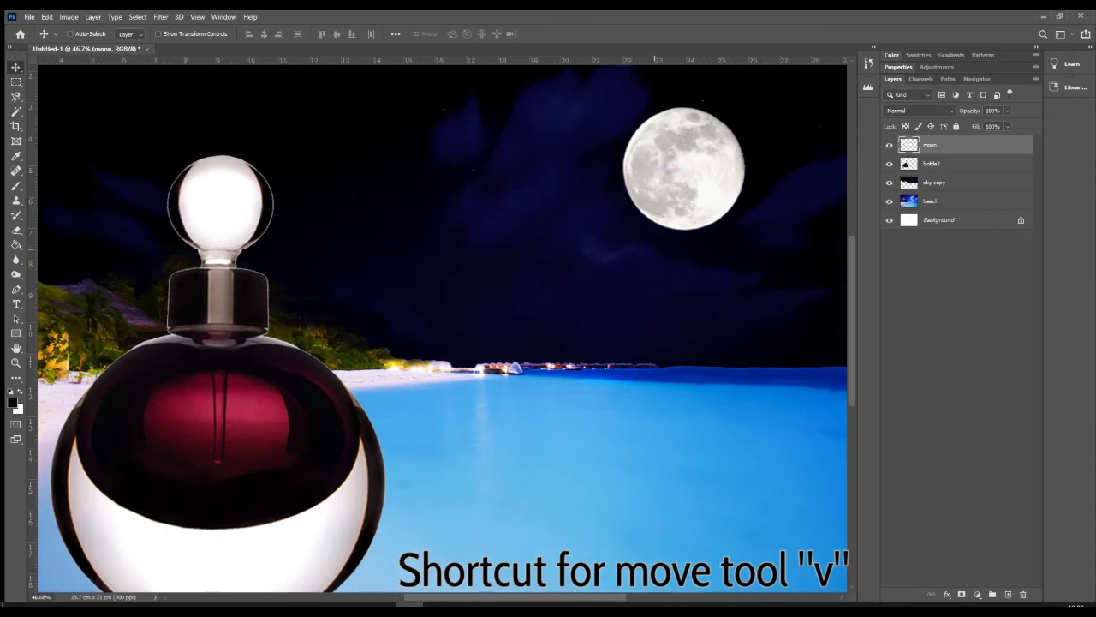
Move the moon slightly right in the night sky and enlarge it proportionally with Free Transform.
{"action": "key", "text": "ctrl"}
{"action": "scroll", "coordinate": [573, 254], "scroll_direction": "down", "scroll_amount": 1}
{"action": "scroll", "coordinate": [573, 254], "scroll_direction": "down", "scroll_amount": 1}
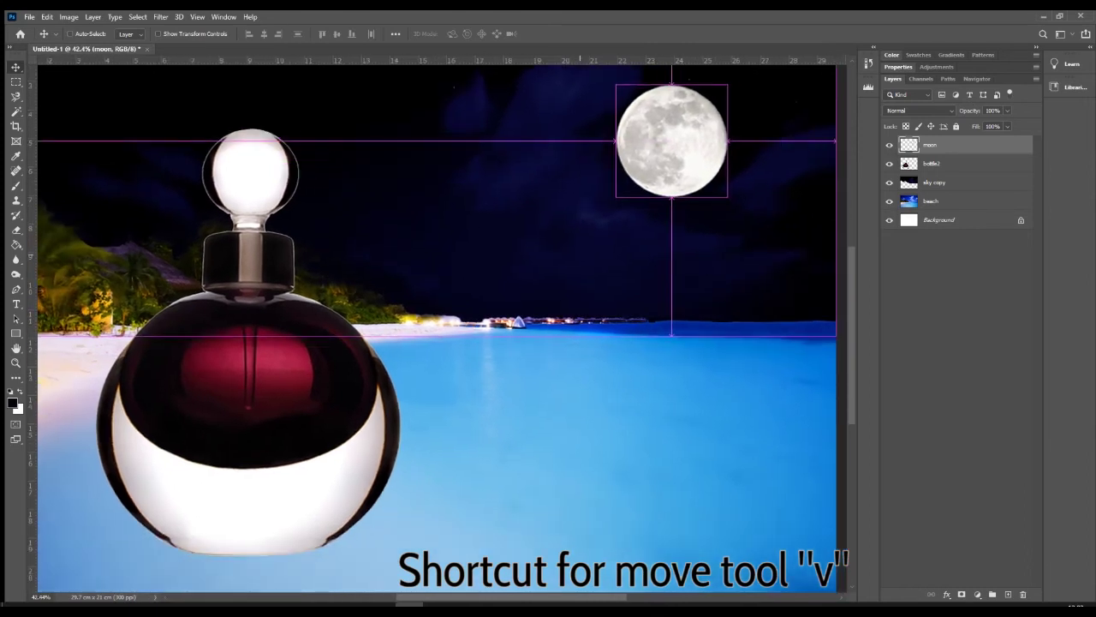
{"action": "key", "text": "ctrl+0"}
{"action": "left_click_drag", "start_coordinate": [687, 186], "coordinate": [713, 185]}
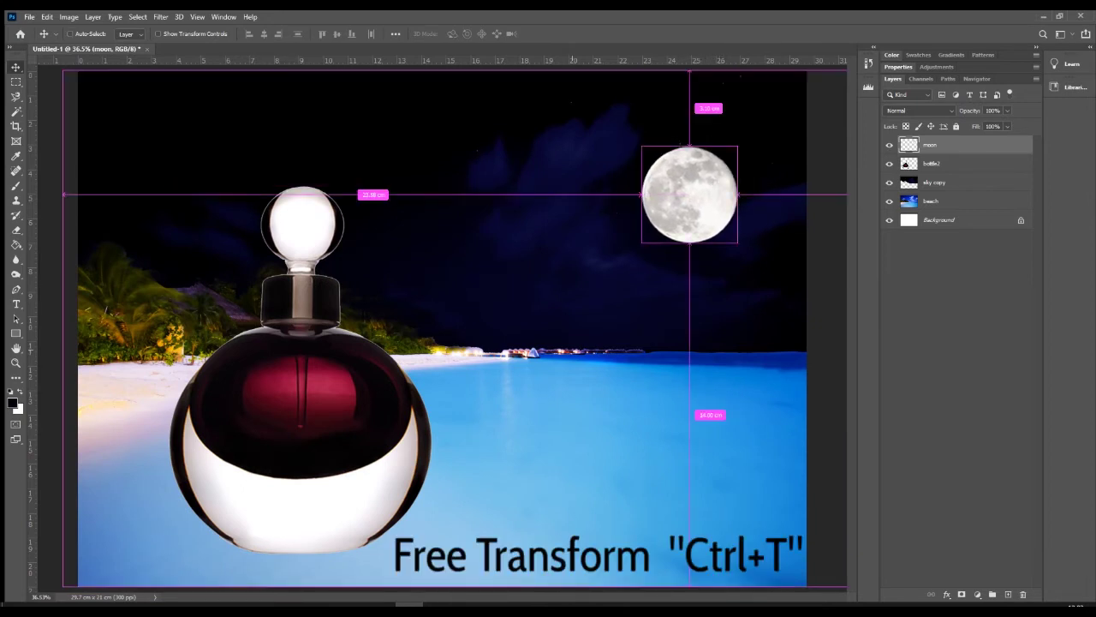
{"action": "key", "text": "ctrl+t"}
{"action": "left_click_drag", "start_coordinate": [641, 145], "coordinate": [616, 125]}
{"action": "key", "text": "Return"}
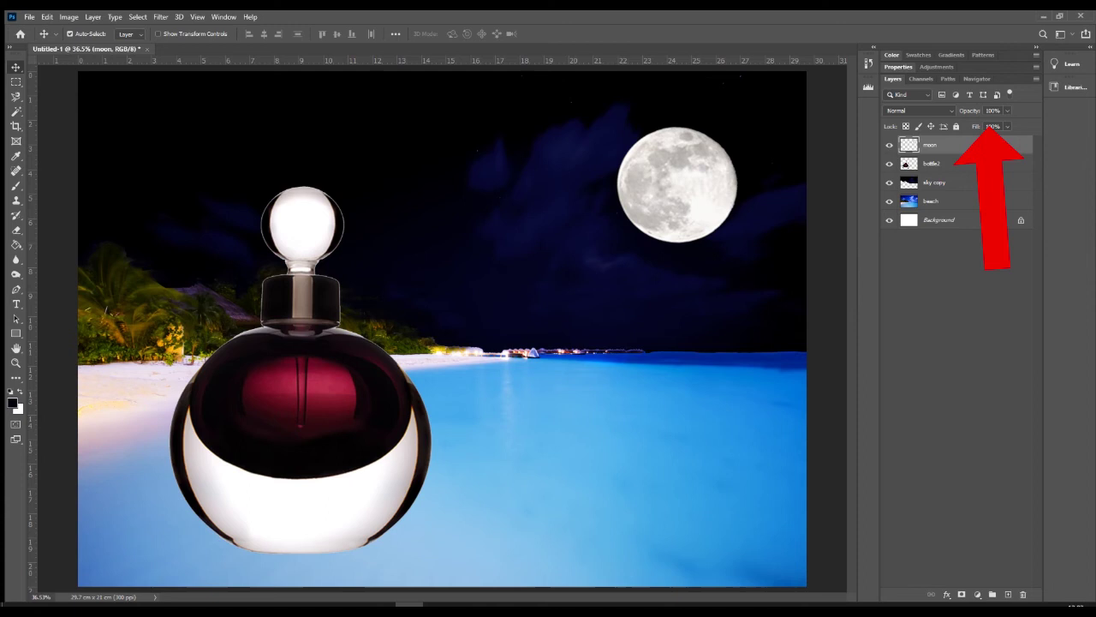
Try out lower opacities on the moon layer and restore its opacity to 100%.
{"action": "left_click", "coordinate": [1008, 111]}
{"action": "left_click_drag", "start_coordinate": [1007, 124], "coordinate": [965, 124]}
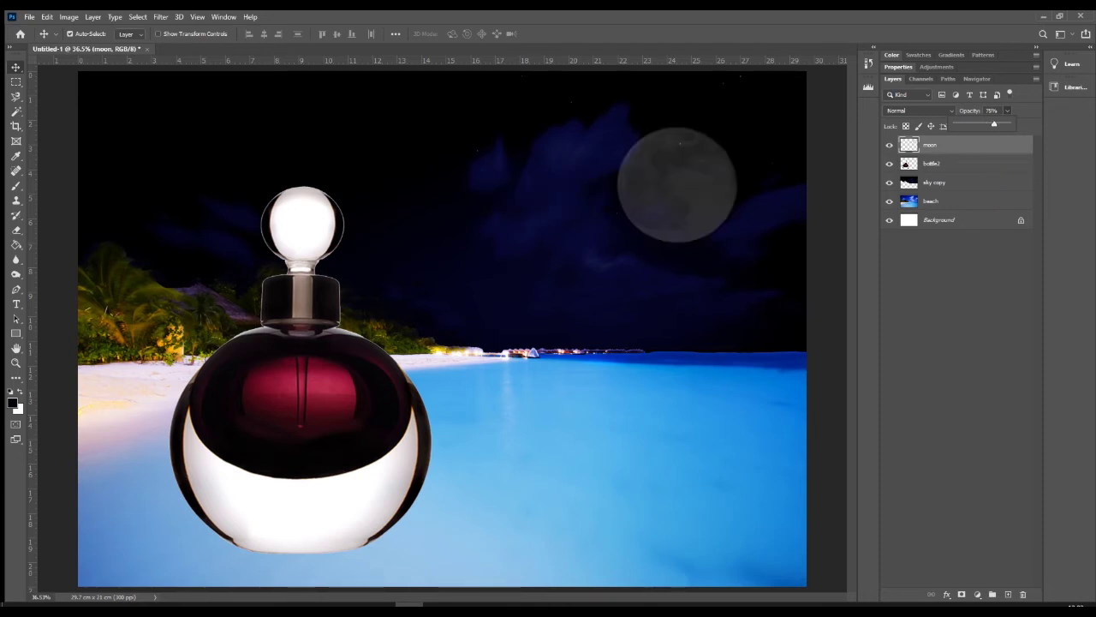
{"action": "left_click_drag", "start_coordinate": [965, 124], "coordinate": [1007, 124]}
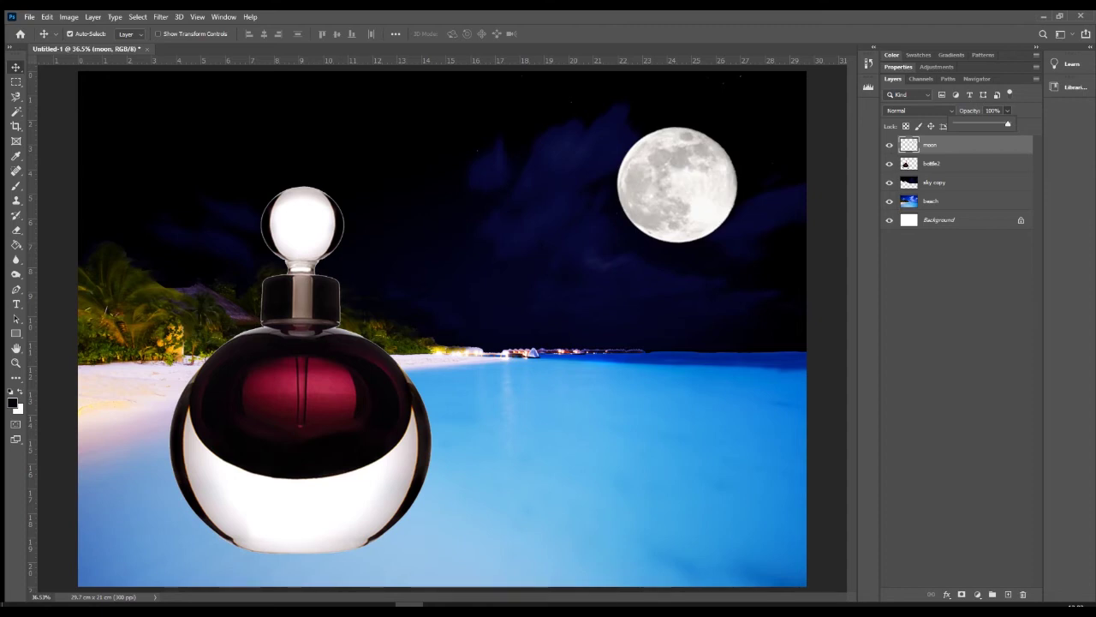
{"action": "left_click_drag", "start_coordinate": [1007, 124], "coordinate": [1000, 124]}
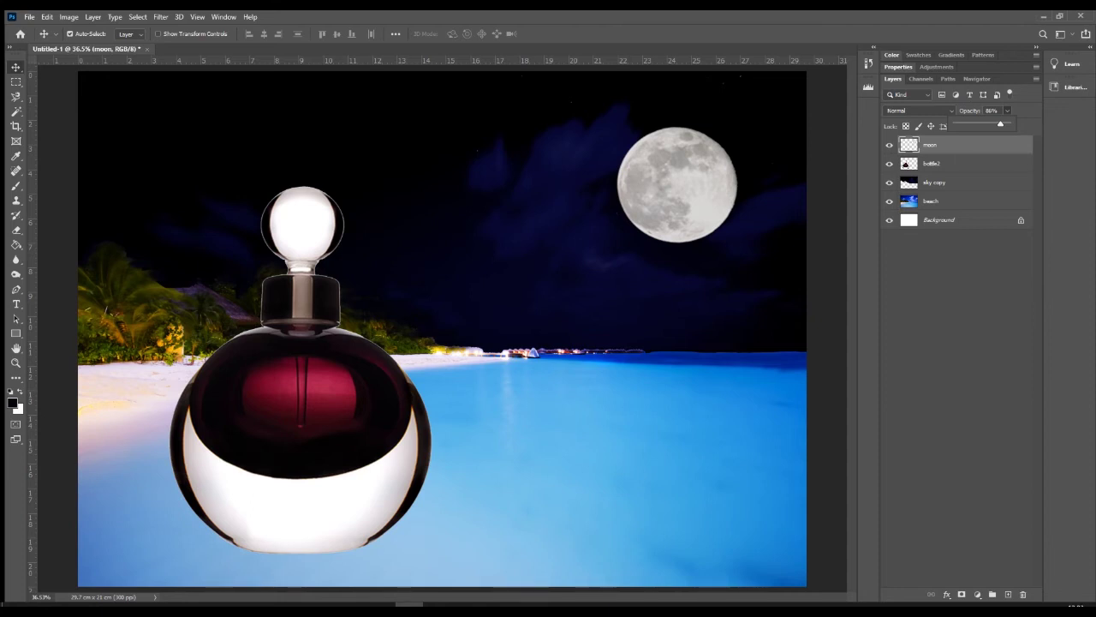
{"action": "left_click_drag", "start_coordinate": [1000, 124], "coordinate": [1007, 124]}
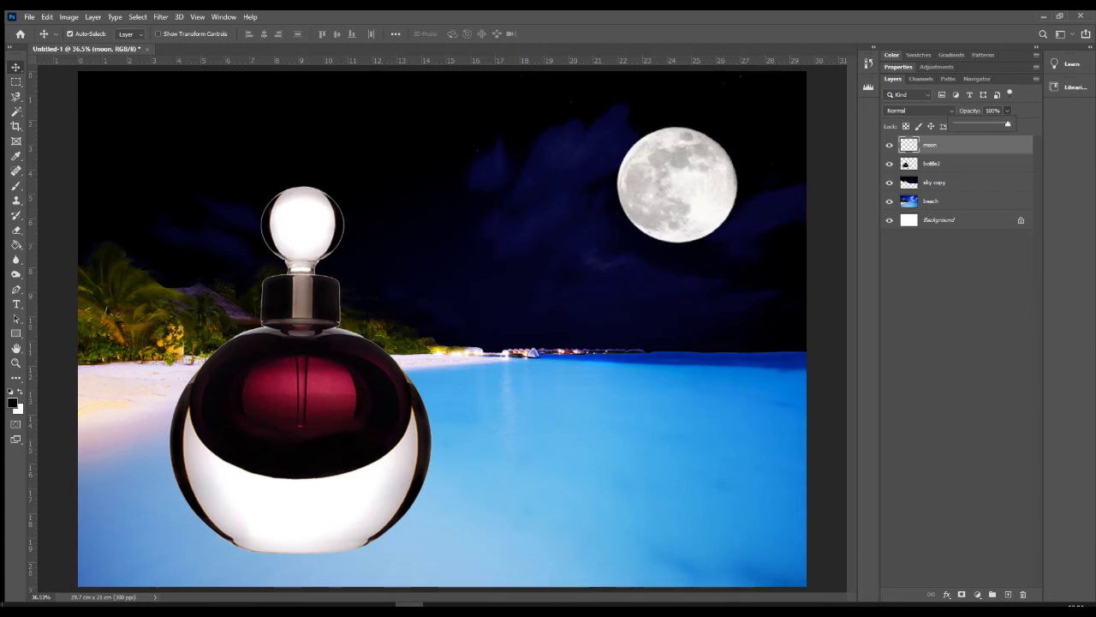
{"action": "left_click", "coordinate": [957, 295]}
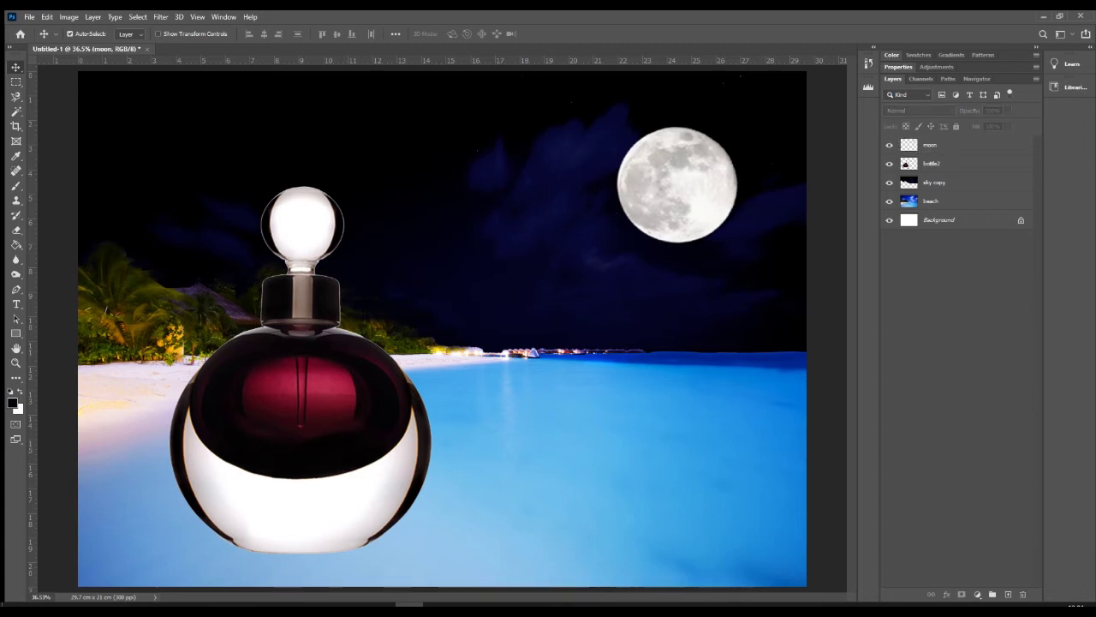
Duplicate the moon layer and keep the copy hidden between the beach and Background layers.
{"action": "left_click", "coordinate": [944, 145]}
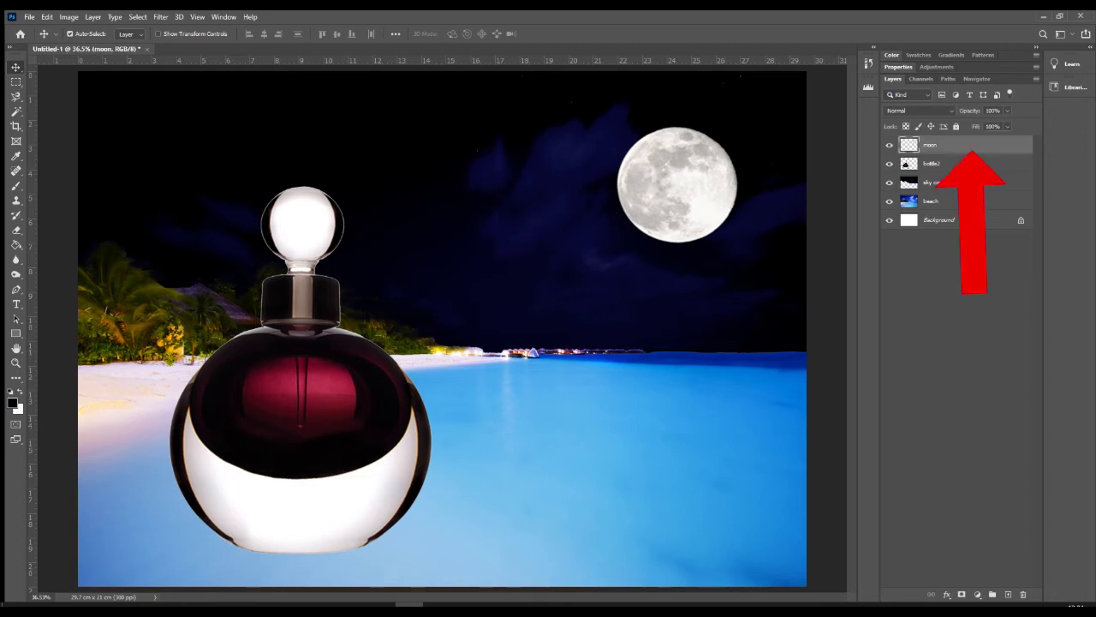
{"action": "right_click", "coordinate": [944, 144]}
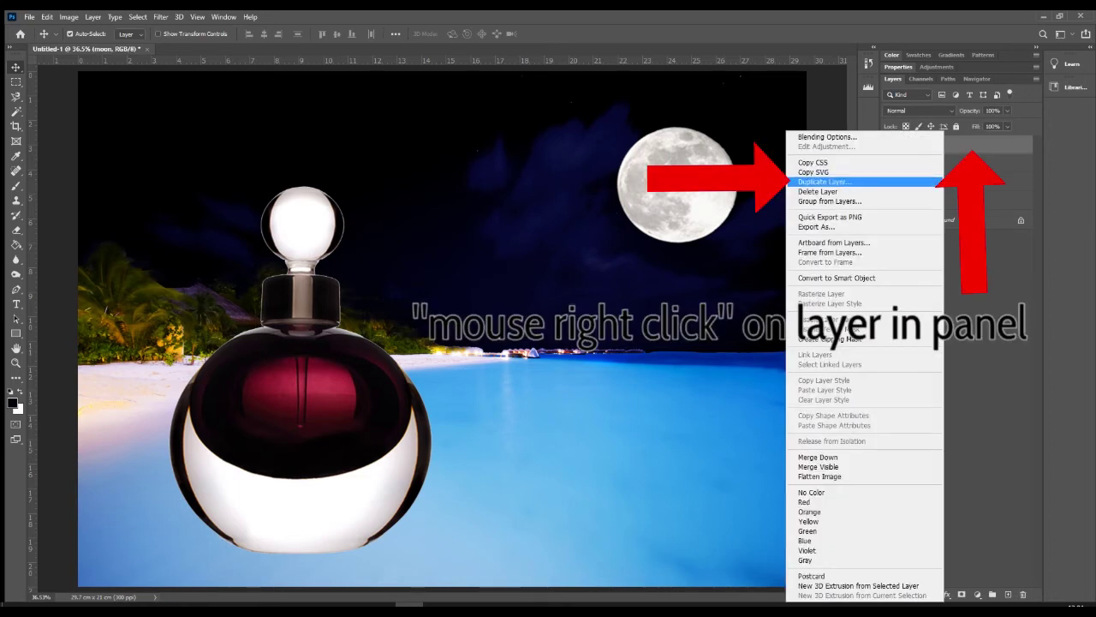
{"action": "left_click", "coordinate": [825, 182]}
{"action": "key", "text": "Return"}
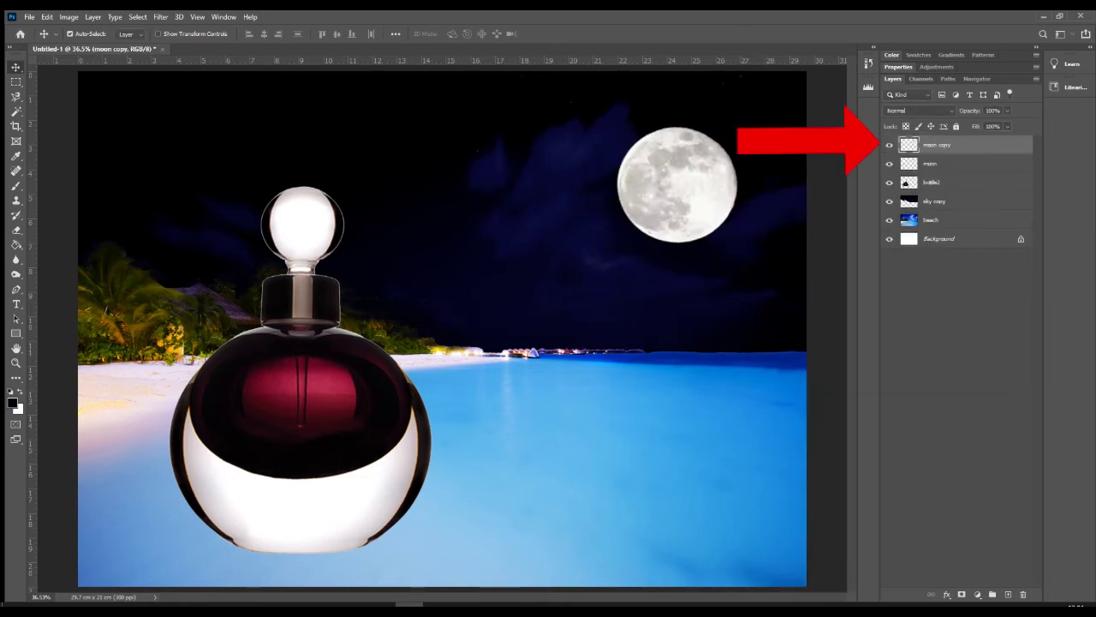
{"action": "left_click_drag", "start_coordinate": [936, 144], "coordinate": [936, 224]}
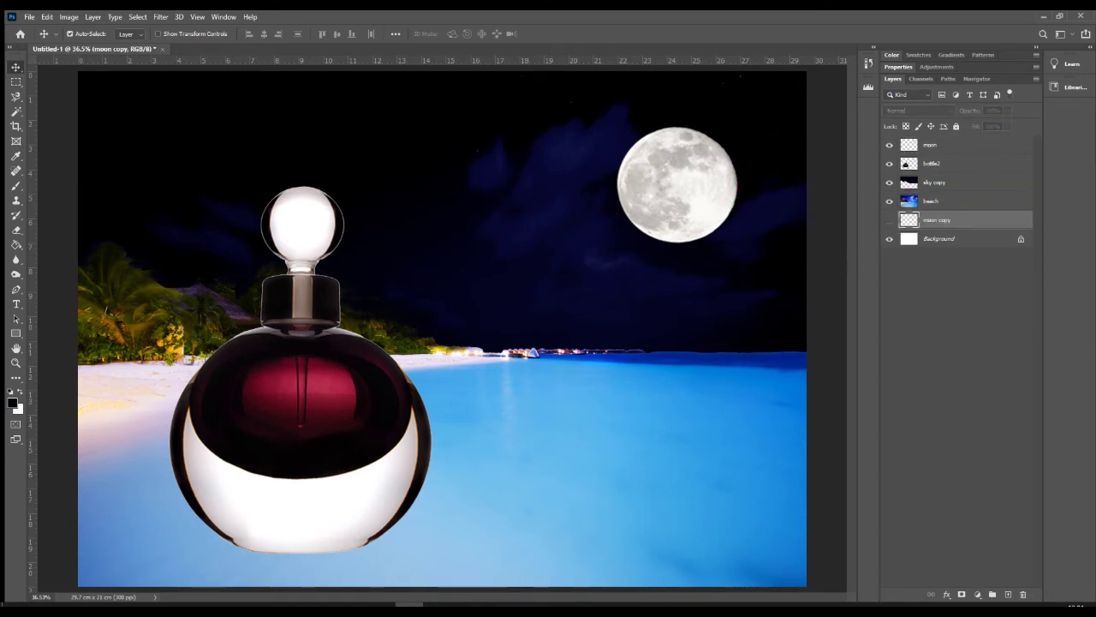
Lower the opacity of the original moon layer to 86%.
{"action": "left_click", "coordinate": [936, 144]}
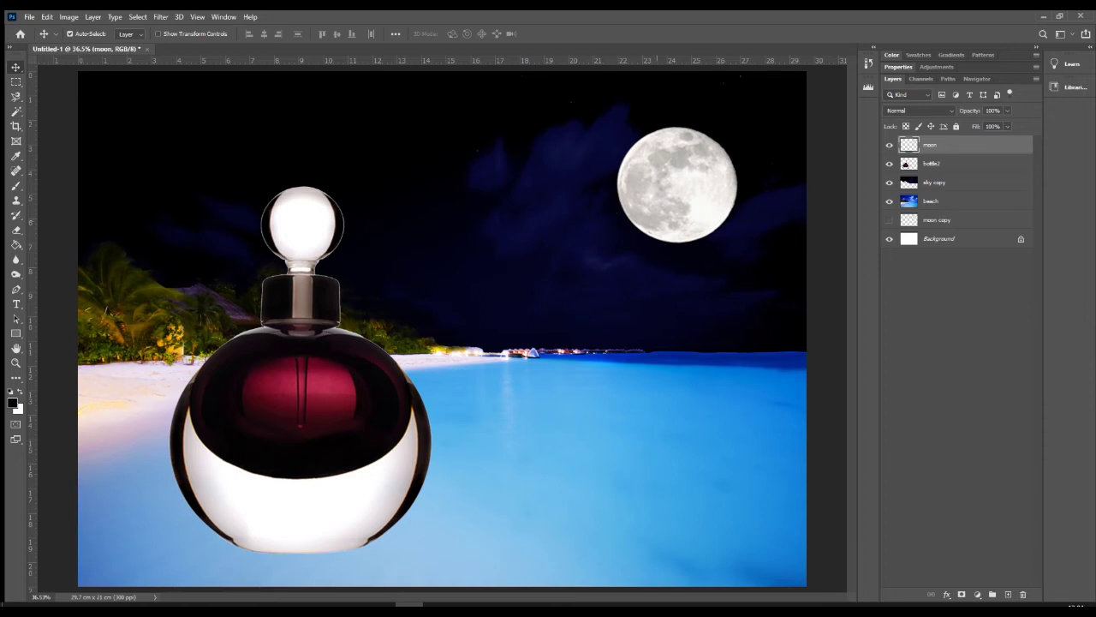
{"action": "left_click", "coordinate": [1008, 111]}
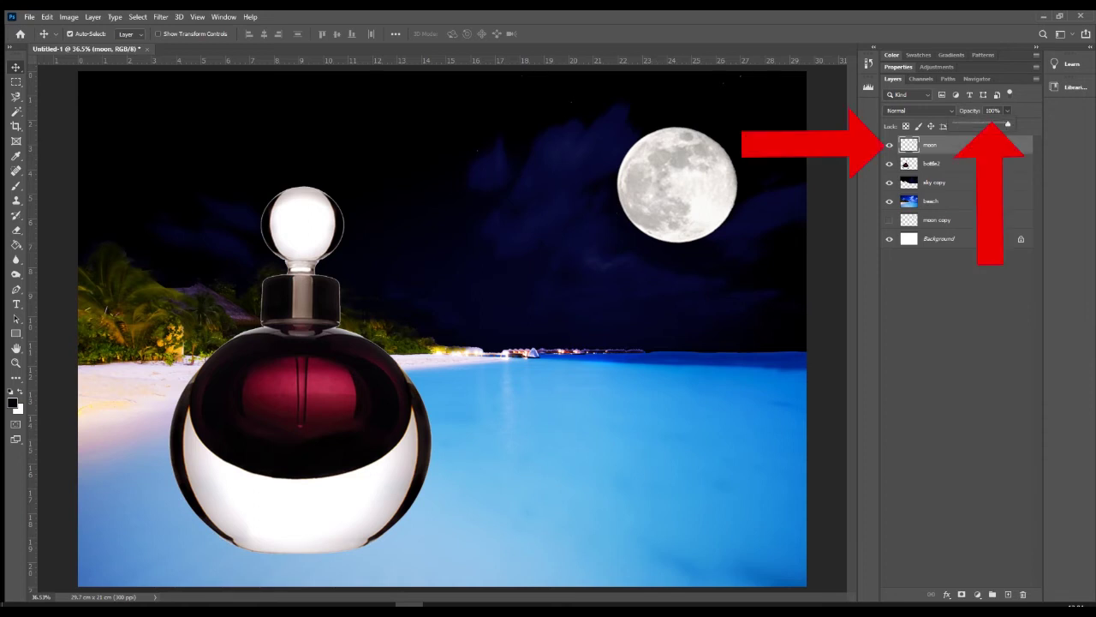
{"action": "left_click_drag", "start_coordinate": [1007, 124], "coordinate": [999, 124]}
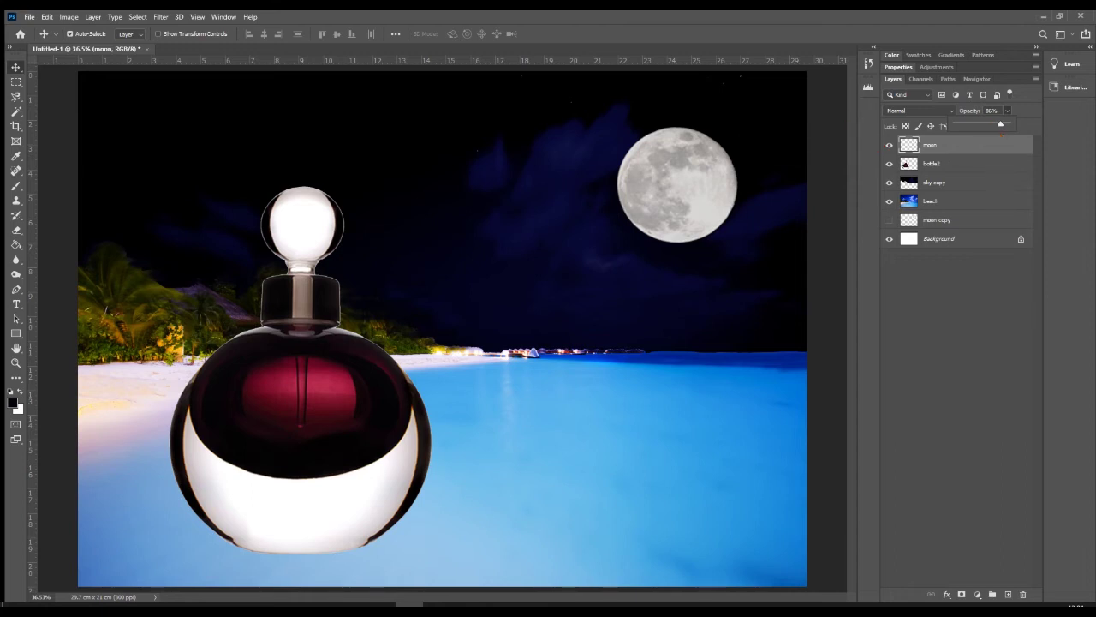
Move the moon right so it overlaps the blue cloud and lower its layer opacity to 27%.
{"action": "scroll", "coordinate": [729, 219], "scroll_direction": "up", "scroll_amount": 10}
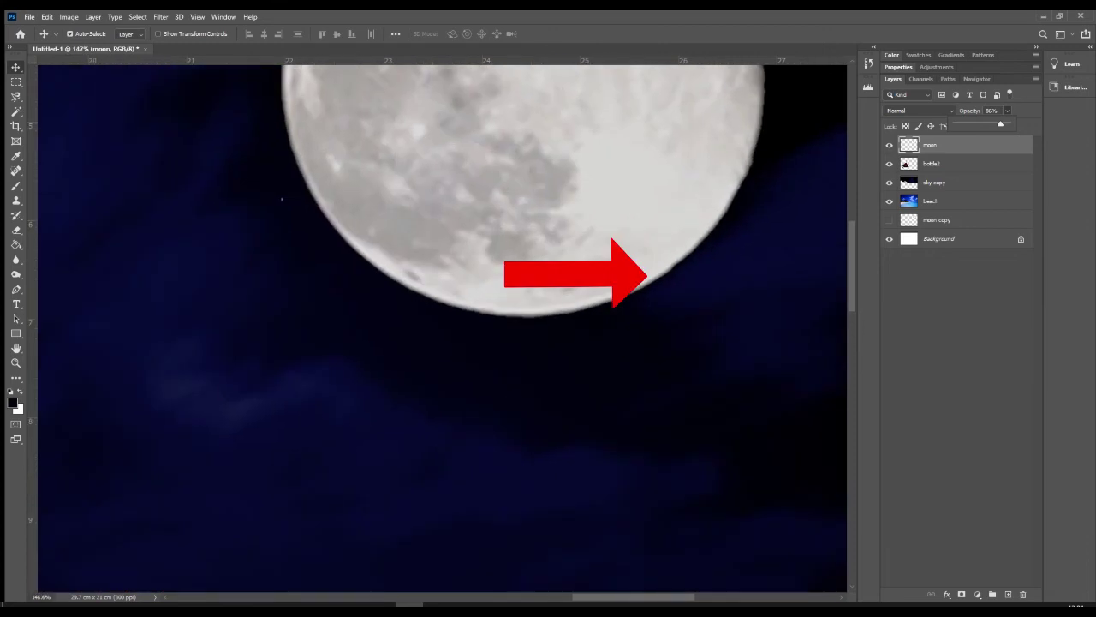
{"action": "left_click_drag", "start_coordinate": [574, 191], "coordinate": [386, 312]}
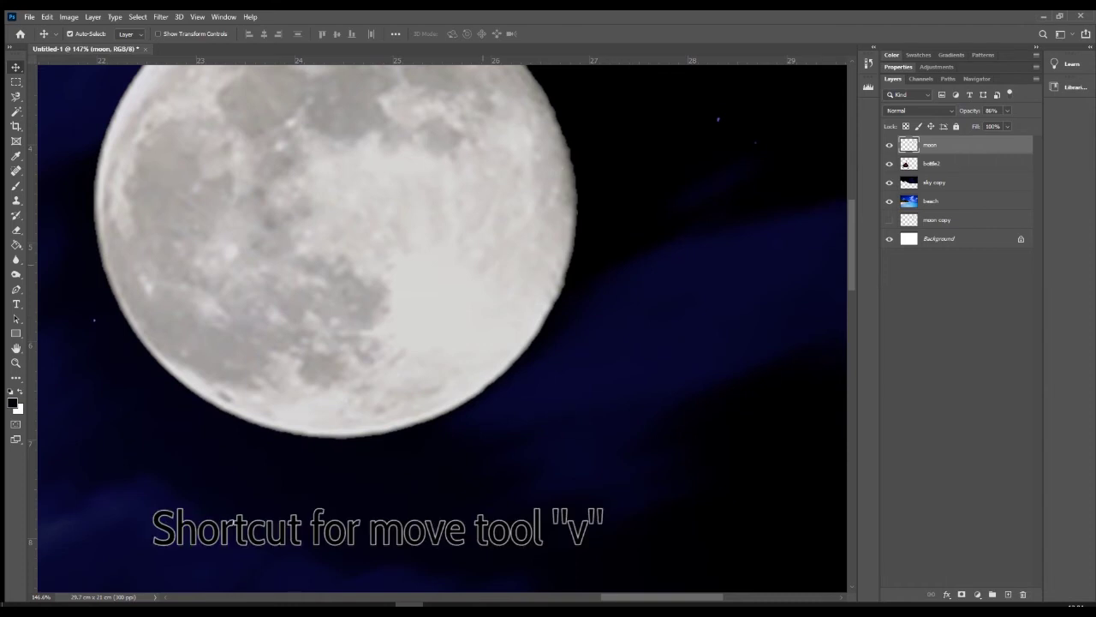
{"action": "left_click_drag", "start_coordinate": [441, 245], "coordinate": [511, 247]}
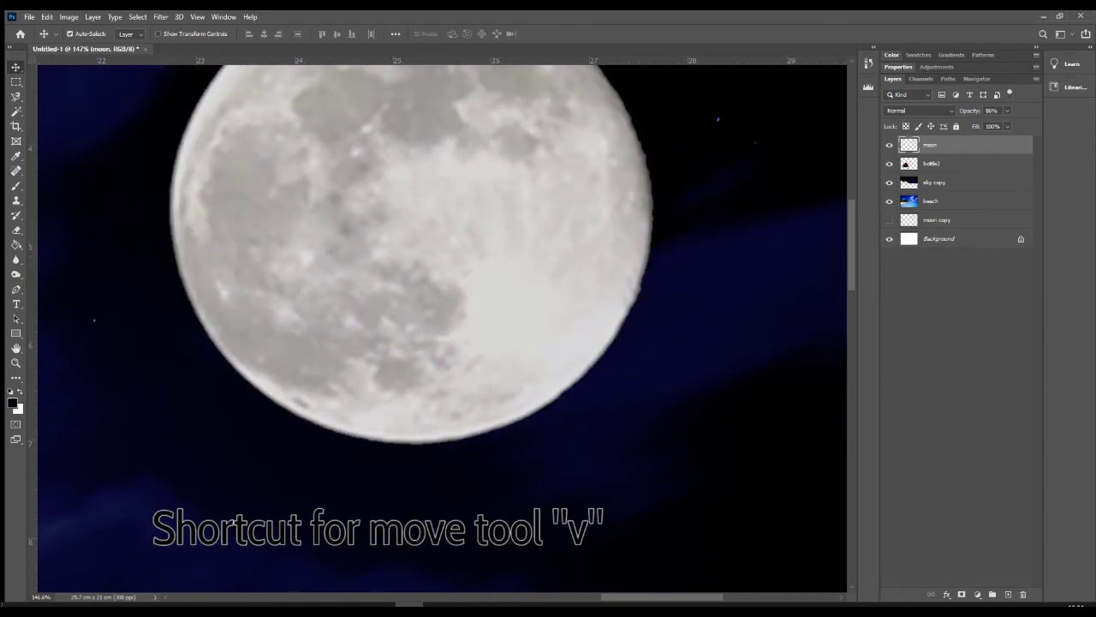
{"action": "left_click_drag", "start_coordinate": [1008, 124], "coordinate": [978, 125]}
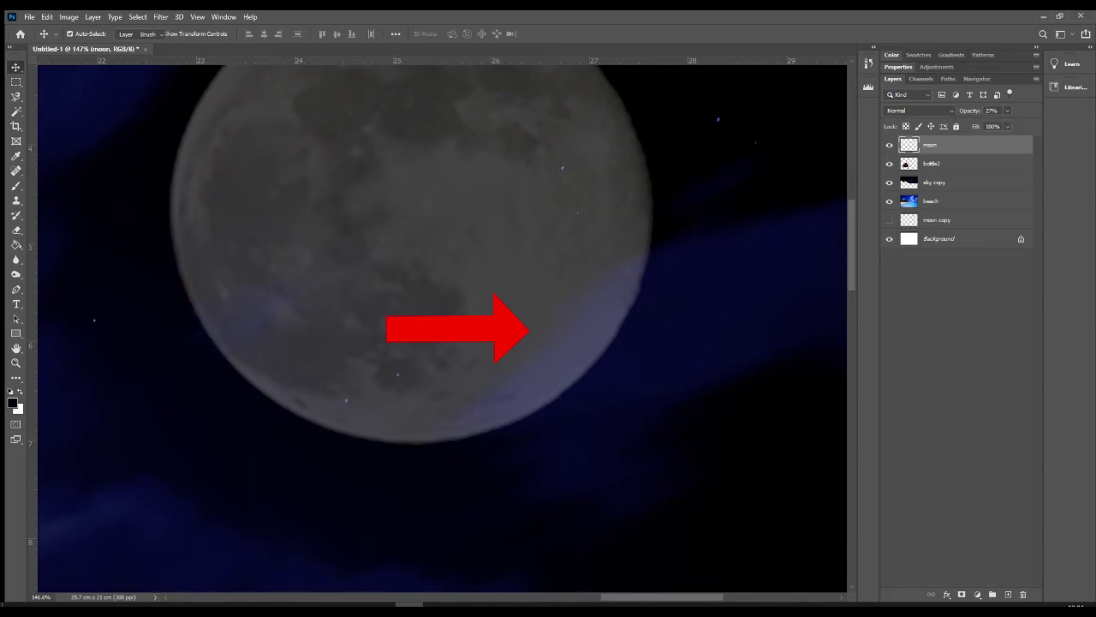
Erase the moon's lower-right edge where it covers the blue cloud, using a soft eraser of about 124 px.
{"action": "key", "text": "e"}
{"action": "right_click", "coordinate": [652, 330]}
{"action": "mouse_move", "coordinate": [742, 383]}
{"action": "left_mouse_down"}
{"action": "mouse_move", "coordinate": [707, 382]}
{"action": "mouse_move", "coordinate": [749, 357]}
{"action": "left_mouse_up"}
{"action": "left_click", "coordinate": [796, 318]}
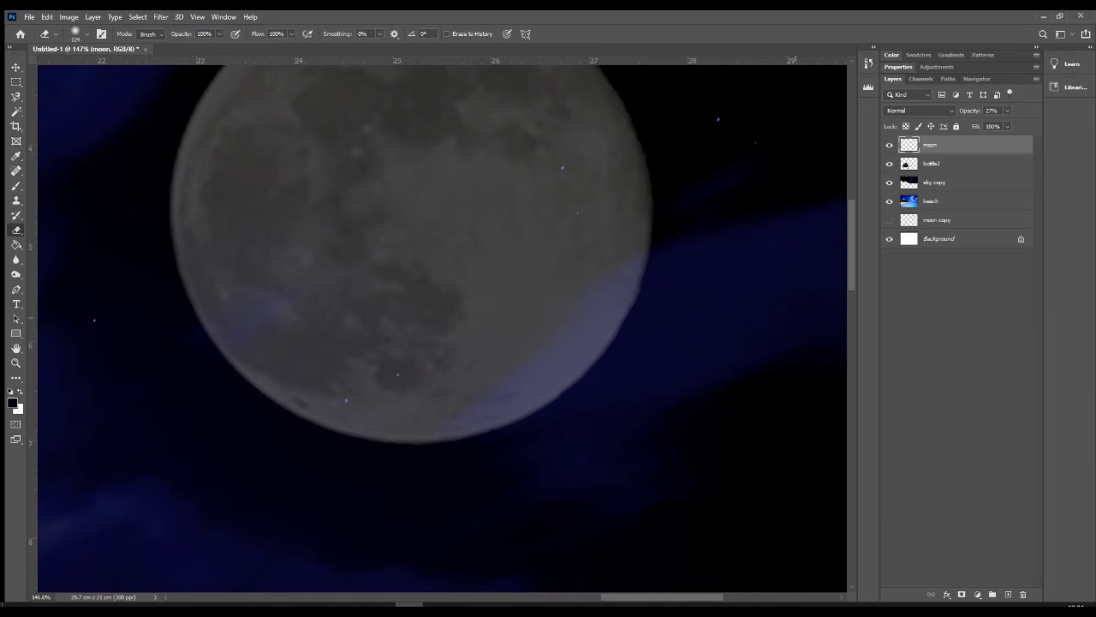
{"action": "left_click_drag", "start_coordinate": [692, 319], "coordinate": [635, 377]}
{"action": "left_click_drag", "start_coordinate": [570, 381], "coordinate": [484, 421]}
Raise the opacity of the partly erased moon layer to 82%.
{"action": "left_click", "coordinate": [1008, 110]}
{"action": "left_click_drag", "start_coordinate": [995, 125], "coordinate": [1014, 125]}
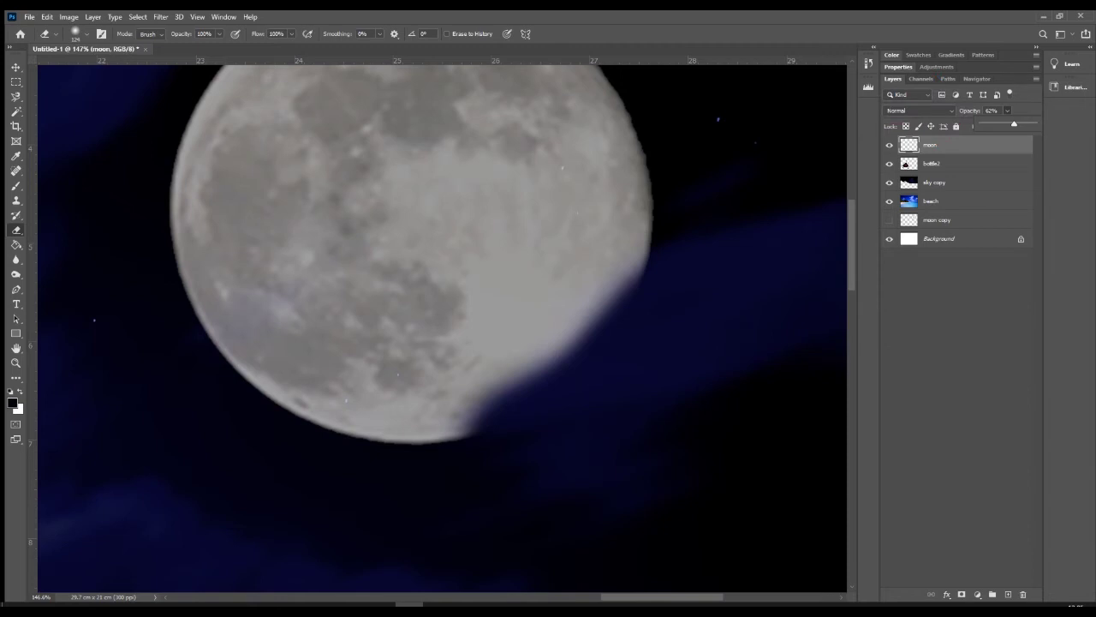
{"action": "left_click_drag", "start_coordinate": [1014, 124], "coordinate": [1025, 124]}
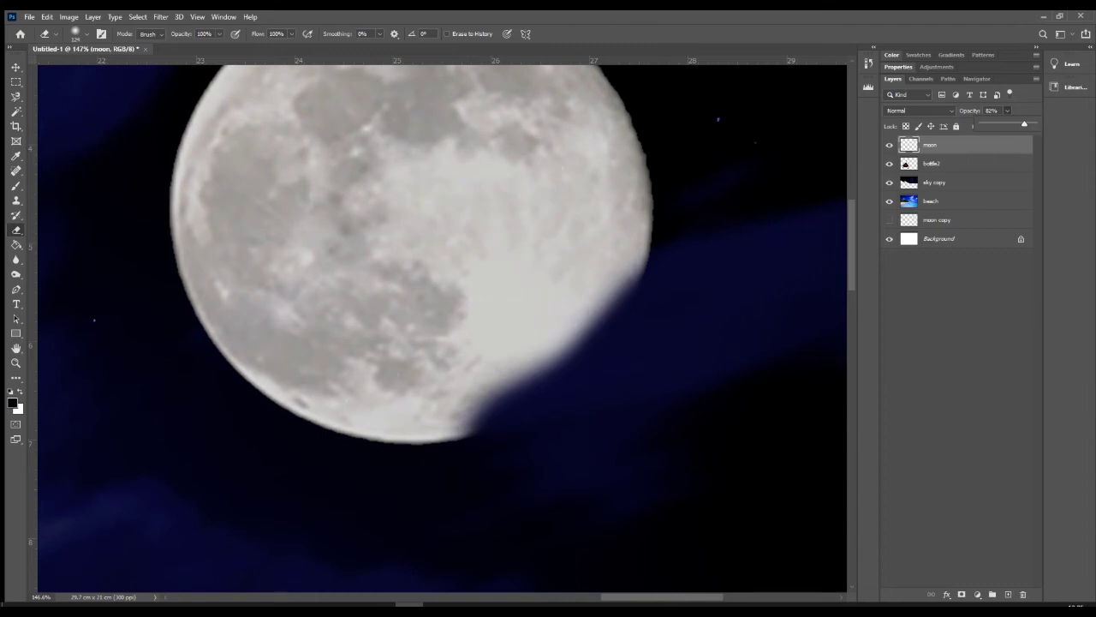
{"action": "key", "text": "ctrl+0"}
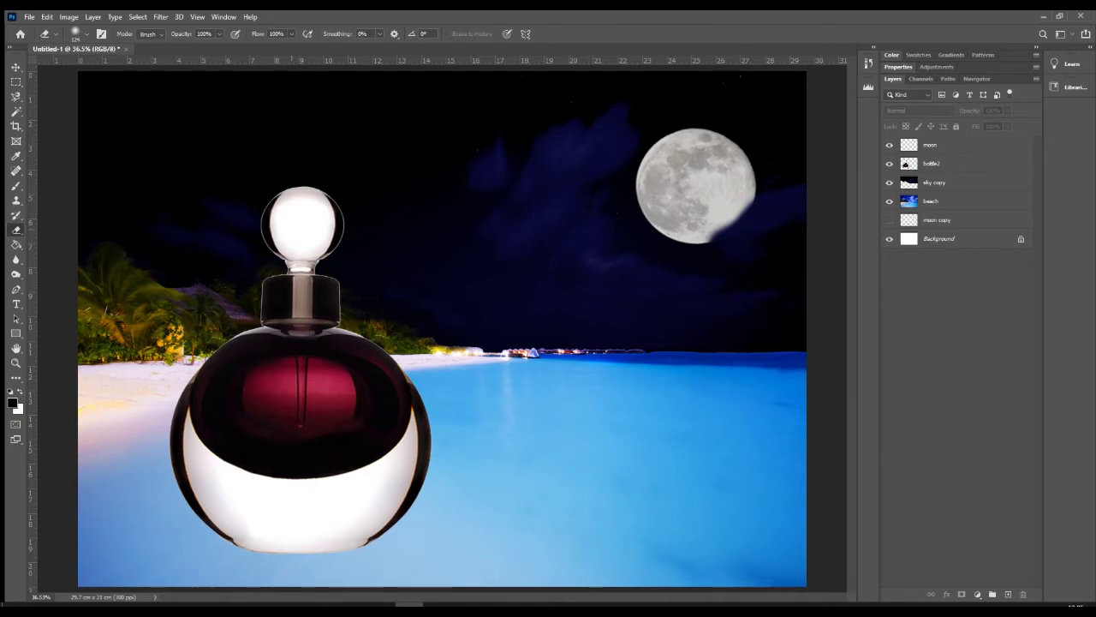
Duplicate the hidden moon copy layer and place the new copy at the top of the layer stack.
{"action": "left_click", "coordinate": [937, 220]}
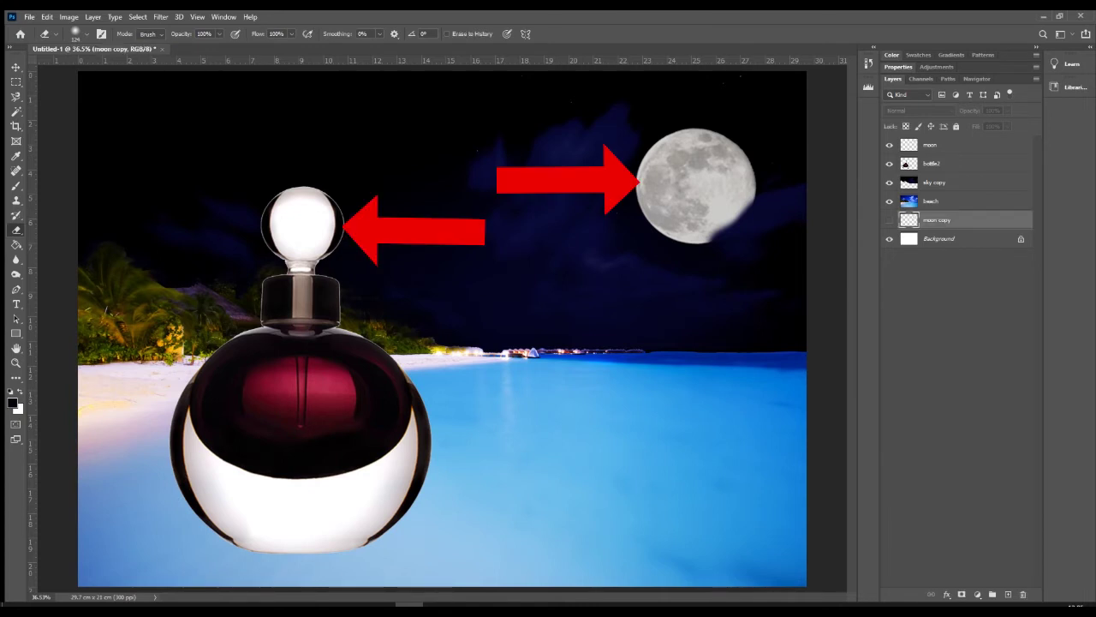
{"action": "right_click", "coordinate": [942, 220]}
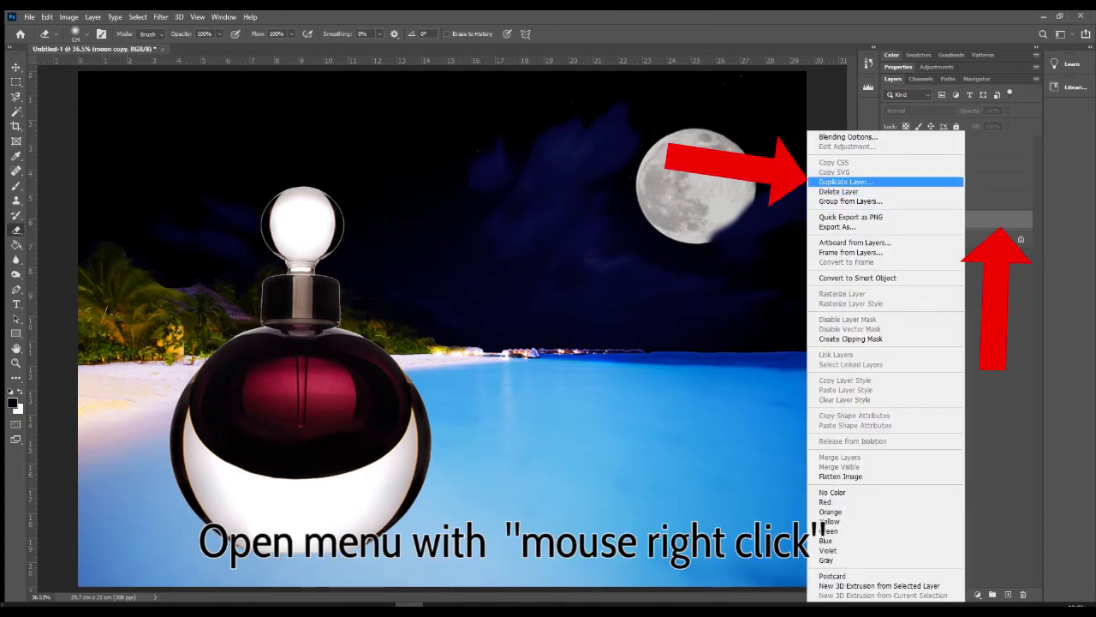
{"action": "left_click", "coordinate": [857, 182]}
{"action": "left_click", "coordinate": [813, 160]}
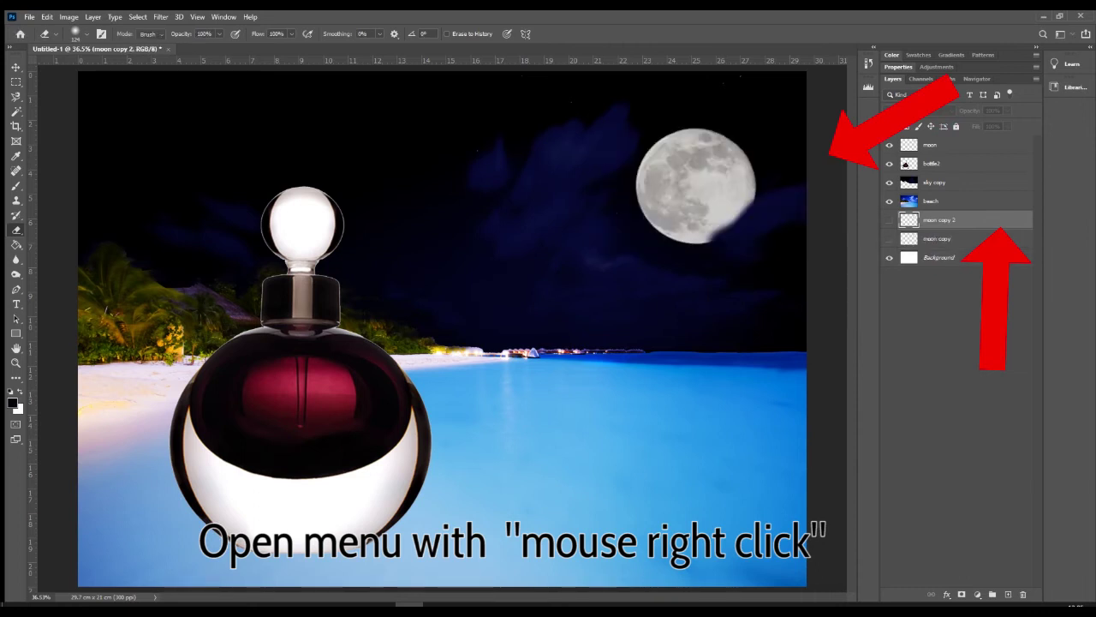
{"action": "left_click_drag", "start_coordinate": [937, 220], "coordinate": [933, 144]}
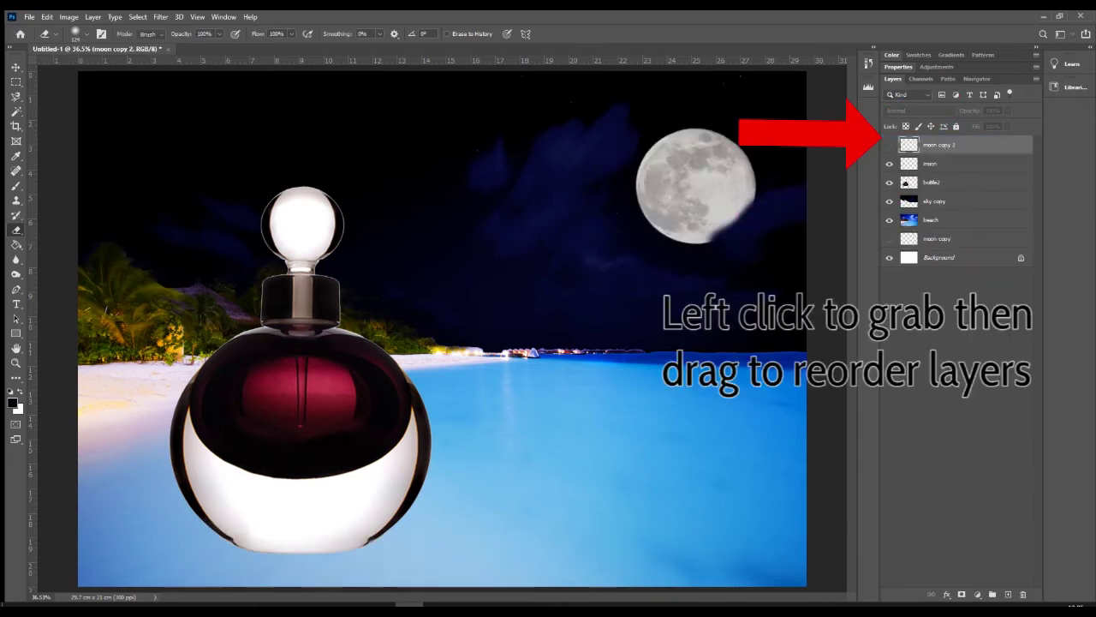
Show the new moon copy, move it onto the bottle's round stopper and set its opacity to 54%.
{"action": "key", "text": "v"}
{"action": "left_click_drag", "start_coordinate": [685, 189], "coordinate": [309, 227]}
{"action": "left_click", "coordinate": [1008, 111]}
{"action": "left_click_drag", "start_coordinate": [1009, 126], "coordinate": [983, 125]}
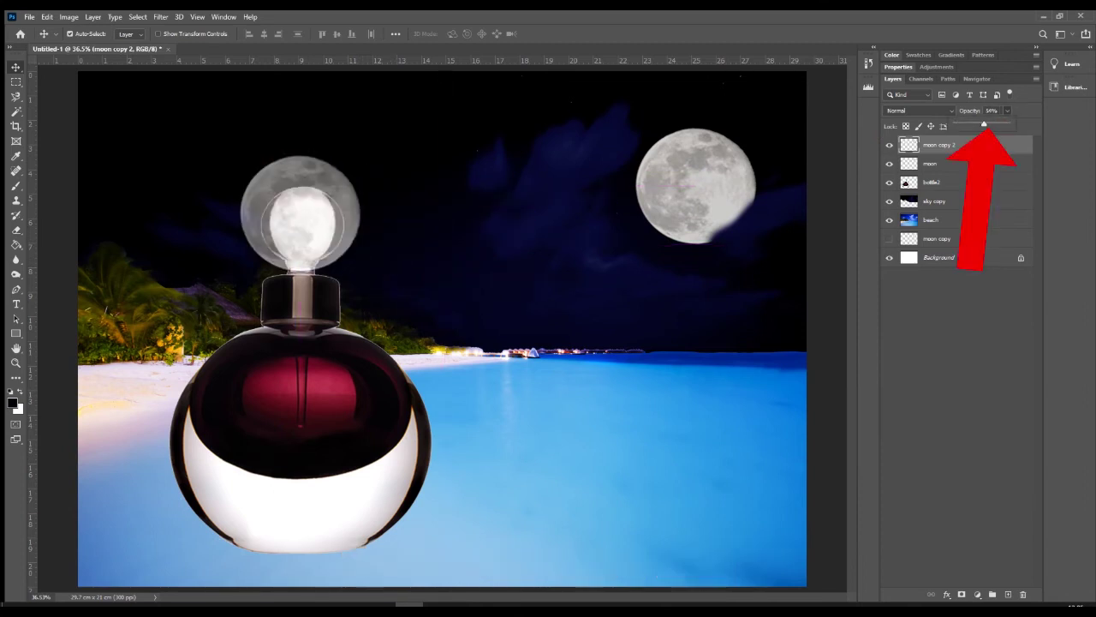
Scale down and position the moon copy with Free Transform so it fits the bottle's round stopper.
{"action": "key", "text": "ctrl+t"}
{"action": "left_click_drag", "start_coordinate": [242, 155], "coordinate": [279, 186]}
{"action": "left_click_drag", "start_coordinate": [328, 223], "coordinate": [308, 222]}
{"action": "left_click_drag", "start_coordinate": [340, 271], "coordinate": [343, 263]}
{"action": "left_click", "coordinate": [568, 34]}
{"action": "key", "text": "Return"}
Try 43% opacity on the stopper's moon copy and restore it to 54%.
{"action": "scroll", "coordinate": [345, 254], "scroll_direction": "up", "scroll_amount": 3, "text": "alt"}
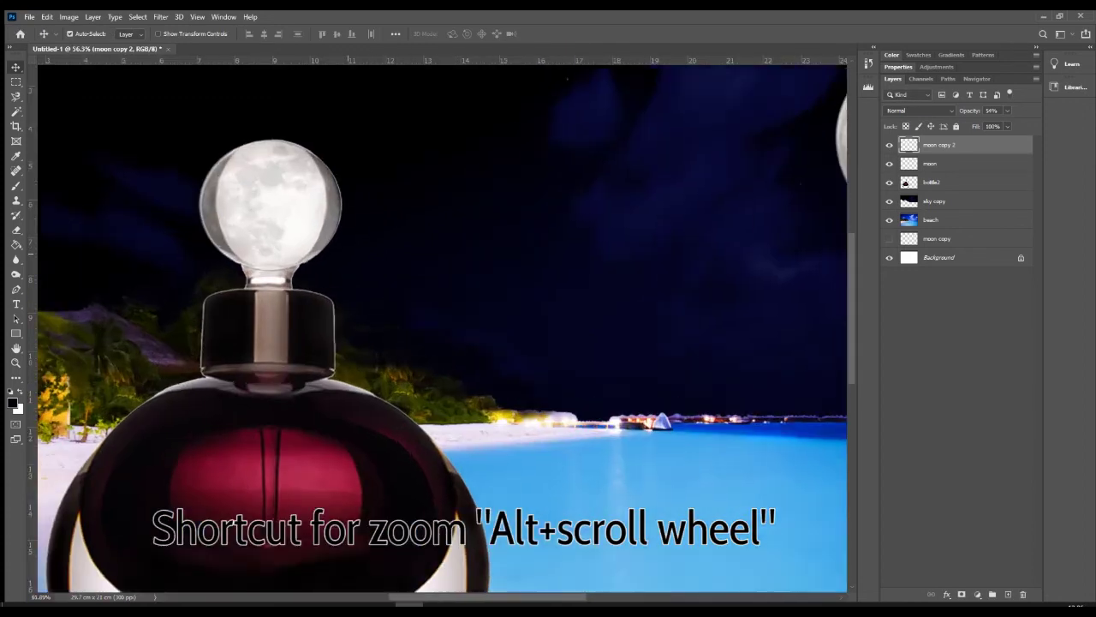
{"action": "scroll", "coordinate": [343, 240], "scroll_direction": "up", "scroll_amount": 2, "text": "alt"}
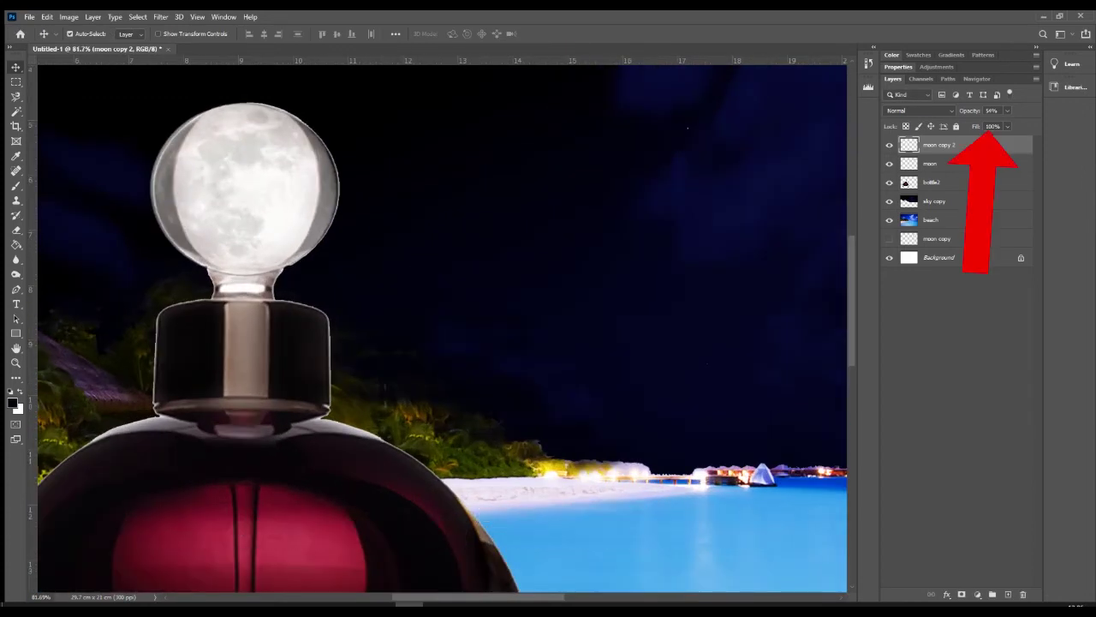
{"action": "left_click", "coordinate": [1008, 110]}
{"action": "mouse_move", "coordinate": [1007, 125]}
{"action": "left_mouse_down"}
{"action": "mouse_move", "coordinate": [1032, 125]}
{"action": "mouse_move", "coordinate": [1002, 124]}
{"action": "left_mouse_up"}
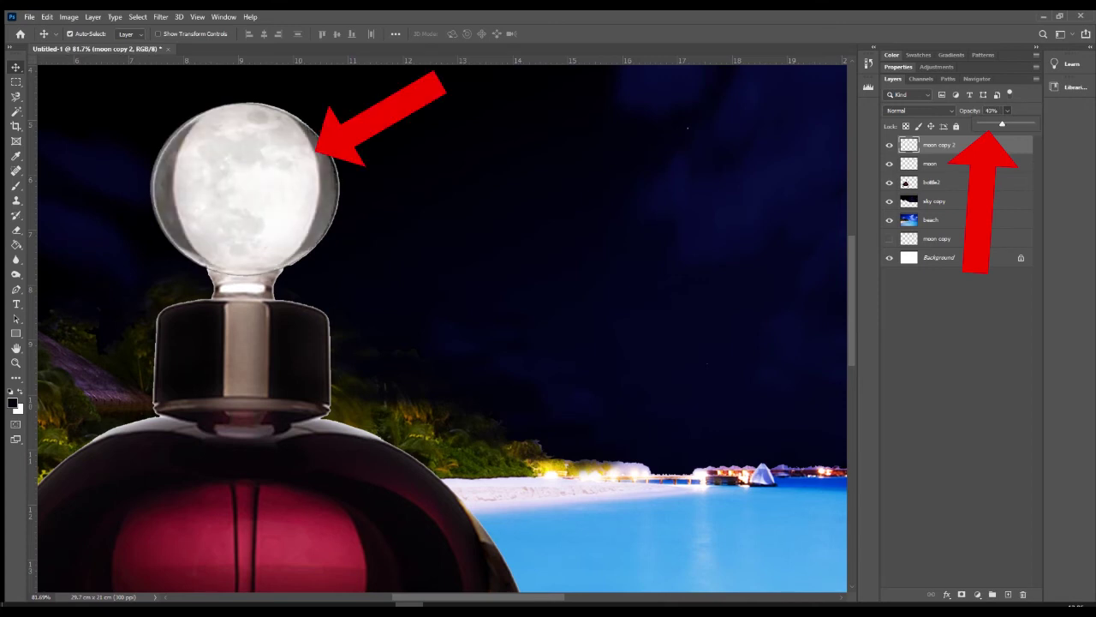
{"action": "left_click_drag", "start_coordinate": [1002, 125], "coordinate": [1013, 124]}
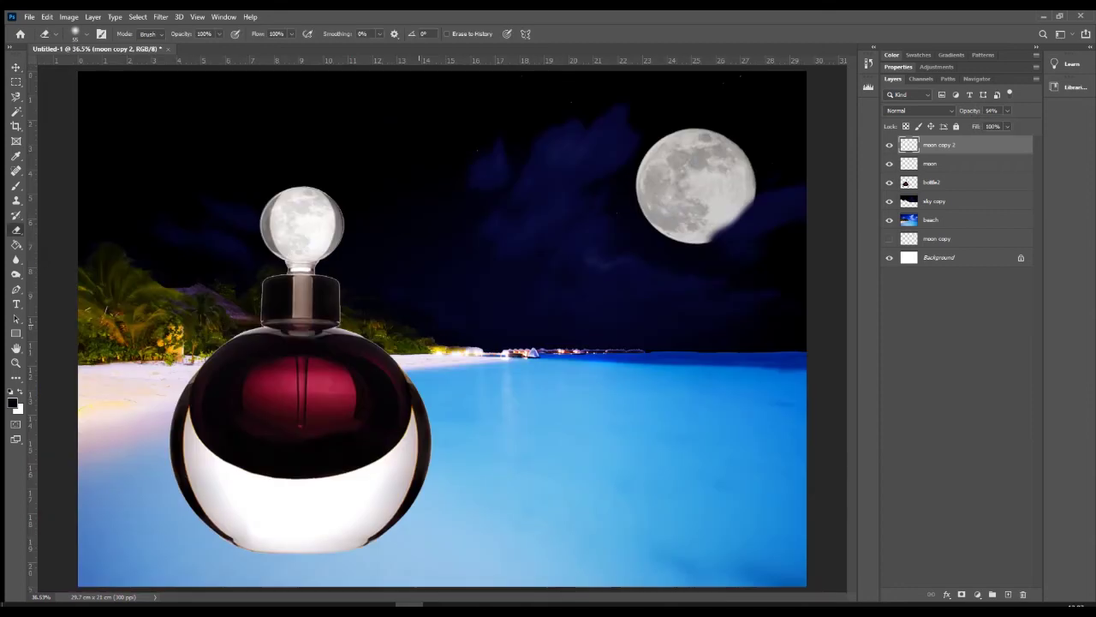
Hide the moon copy 2 layer and erase the light fringe and dark rim around the stopper on the bottle2 layer.
{"action": "scroll", "coordinate": [334, 245], "scroll_direction": "up", "scroll_amount": 10}
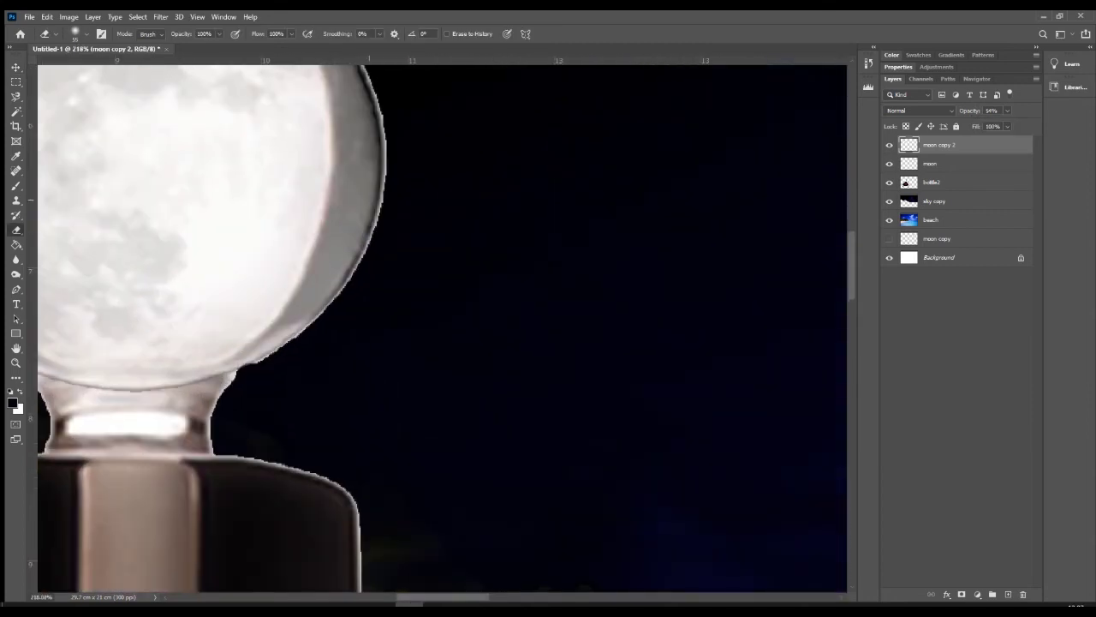
{"action": "left_click", "coordinate": [889, 145]}
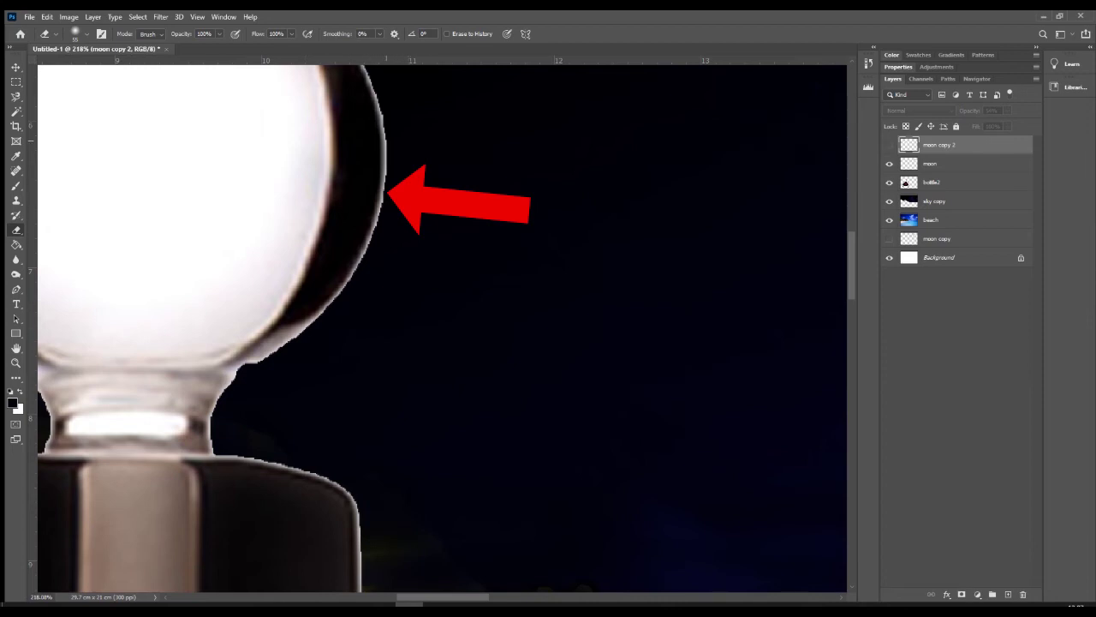
{"action": "left_click", "coordinate": [932, 182]}
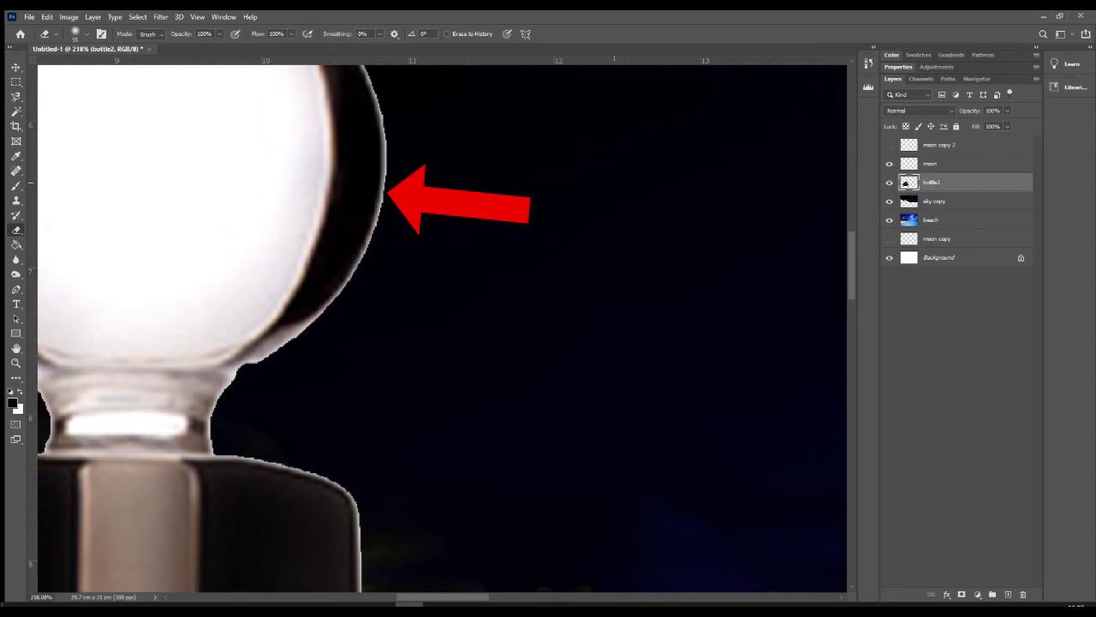
{"action": "mouse_move", "coordinate": [416, 143]}
{"action": "left_mouse_down"}
{"action": "mouse_move", "coordinate": [406, 189]}
{"action": "mouse_move", "coordinate": [332, 299]}
{"action": "mouse_move", "coordinate": [261, 353]}
{"action": "left_mouse_up"}
{"action": "left_click_drag", "start_coordinate": [439, 188], "coordinate": [514, 414]}
{"action": "mouse_move", "coordinate": [489, 363]}
{"action": "left_mouse_down"}
{"action": "mouse_move", "coordinate": [428, 257]}
{"action": "mouse_move", "coordinate": [394, 191]}
{"action": "left_mouse_up"}
{"action": "mouse_move", "coordinate": [44, 229]}
{"action": "left_mouse_down"}
{"action": "mouse_move", "coordinate": [307, 183]}
{"action": "mouse_move", "coordinate": [272, 199]}
{"action": "mouse_move", "coordinate": [226, 283]}
{"action": "mouse_move", "coordinate": [227, 444]}
{"action": "mouse_move", "coordinate": [366, 548]}
{"action": "left_mouse_up"}
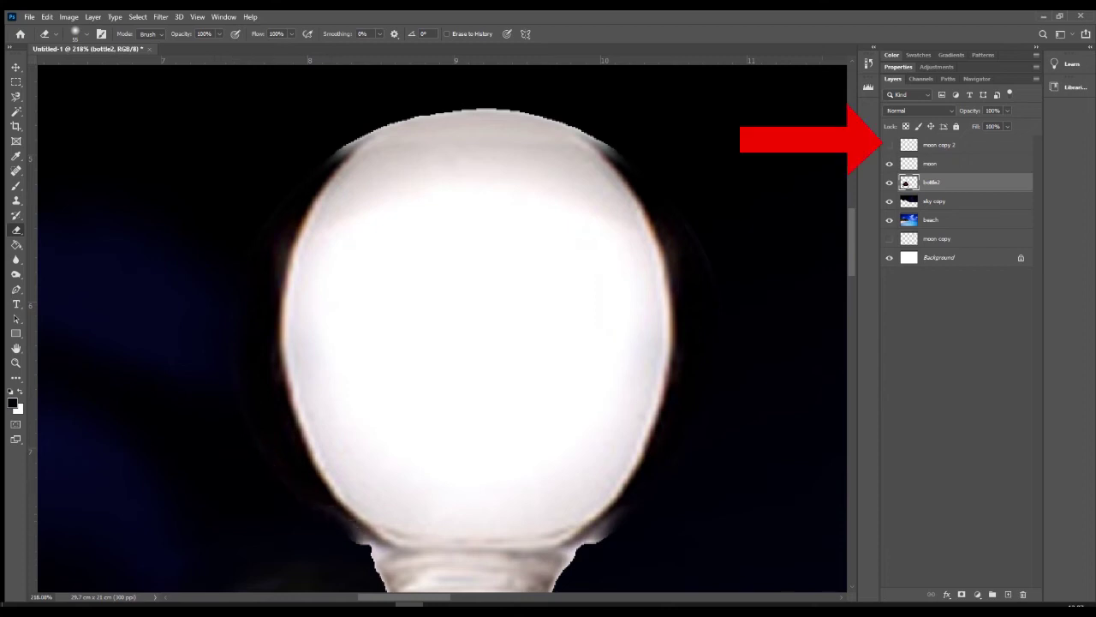
Show the moon copy 2 layer and erase the leftover fringe along the stopper's upper edge on the bottle2 layer.
{"action": "left_click", "coordinate": [889, 144]}
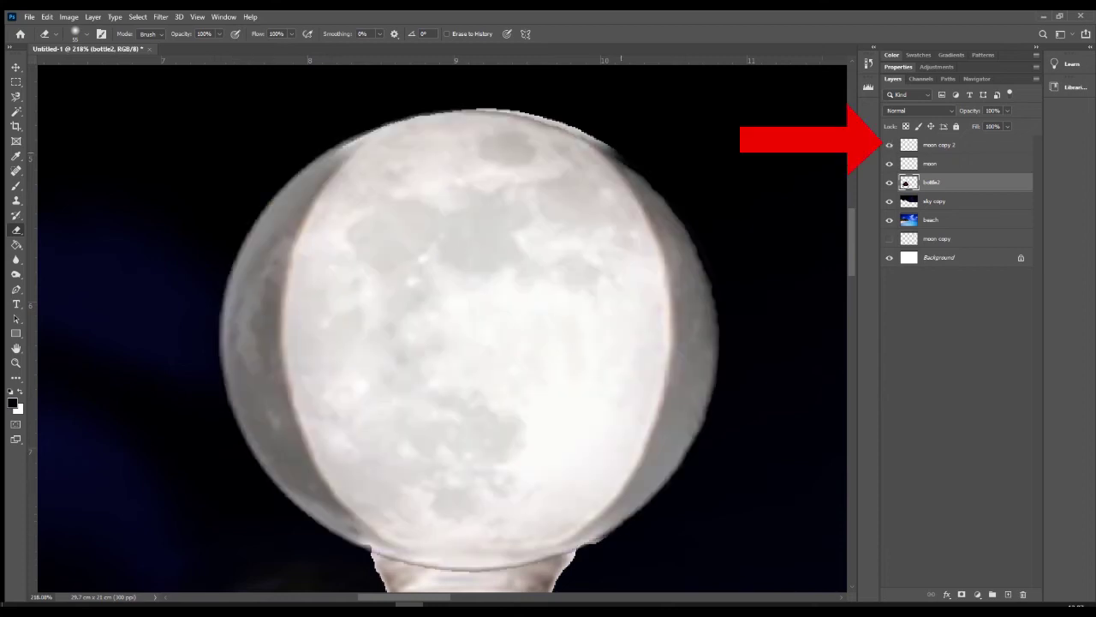
{"action": "mouse_move", "coordinate": [615, 151]}
{"action": "left_mouse_down"}
{"action": "mouse_move", "coordinate": [479, 115]}
{"action": "mouse_move", "coordinate": [394, 122]}
{"action": "left_mouse_up"}
{"action": "left_click_drag", "start_coordinate": [412, 80], "coordinate": [389, 85]}
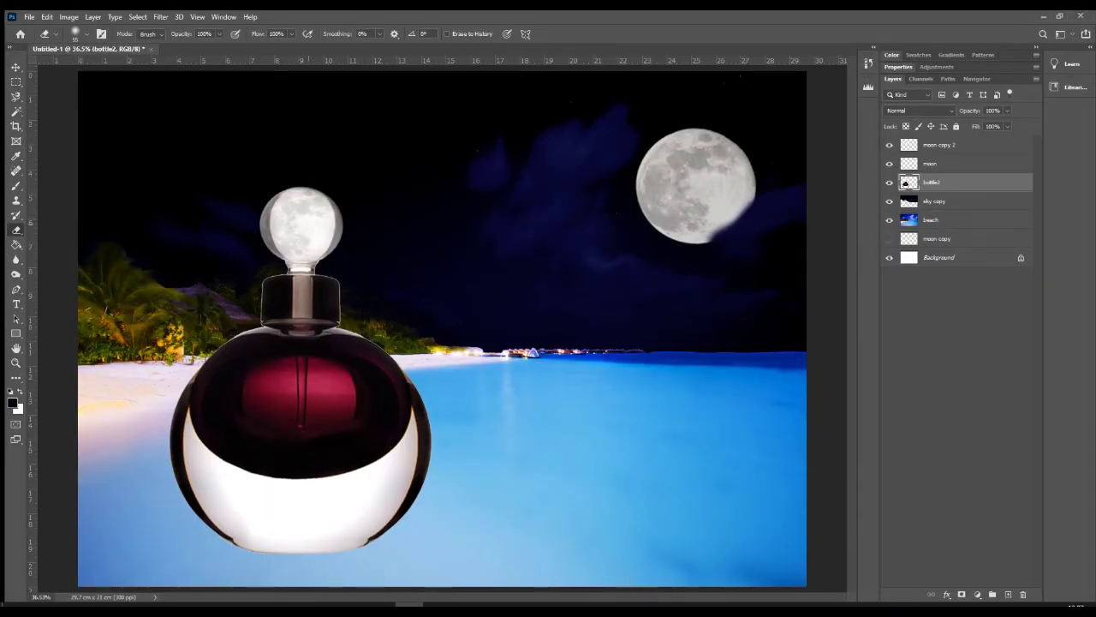
Show the moon copy layer, restack it directly below moon copy 2 and move it onto the water beneath the sky's moon.
{"action": "left_click", "coordinate": [888, 239]}
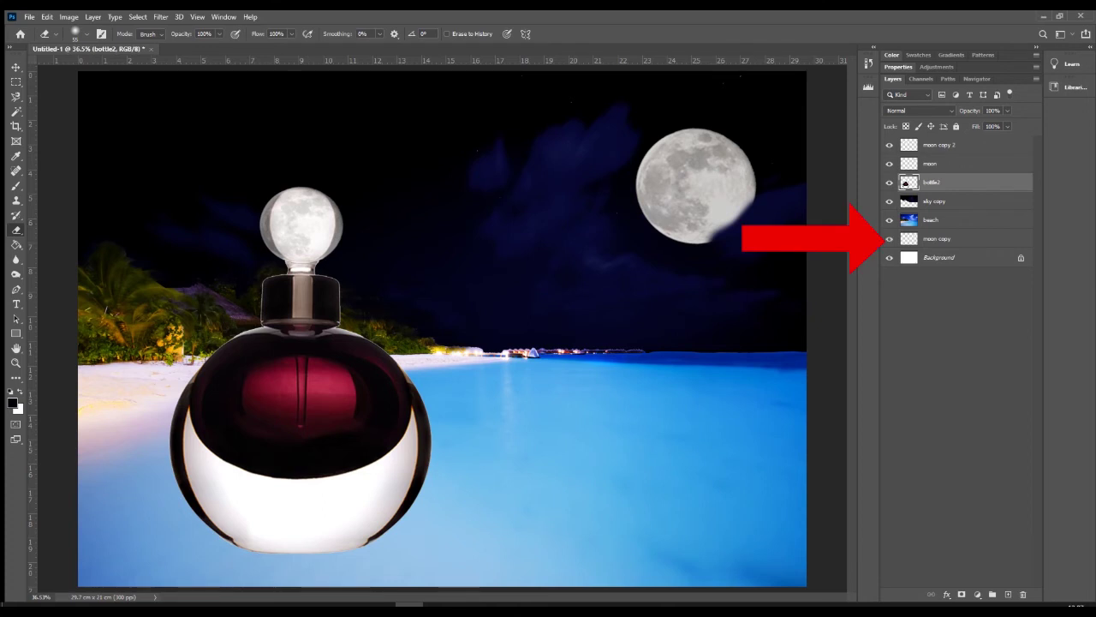
{"action": "left_click_drag", "start_coordinate": [936, 239], "coordinate": [936, 155]}
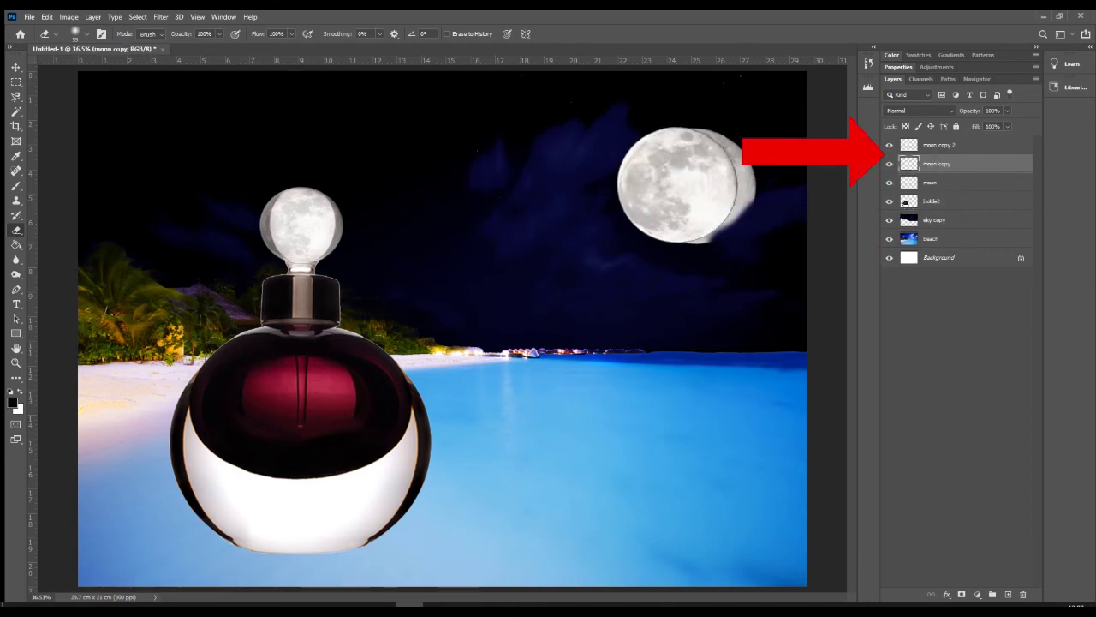
{"action": "key", "text": "v"}
{"action": "mouse_move", "coordinate": [692, 162]}
{"action": "left_mouse_down"}
{"action": "mouse_move", "coordinate": [689, 345]}
{"action": "mouse_move", "coordinate": [711, 387]}
{"action": "mouse_move", "coordinate": [713, 428]}
{"action": "mouse_move", "coordinate": [747, 468]}
{"action": "left_mouse_up"}
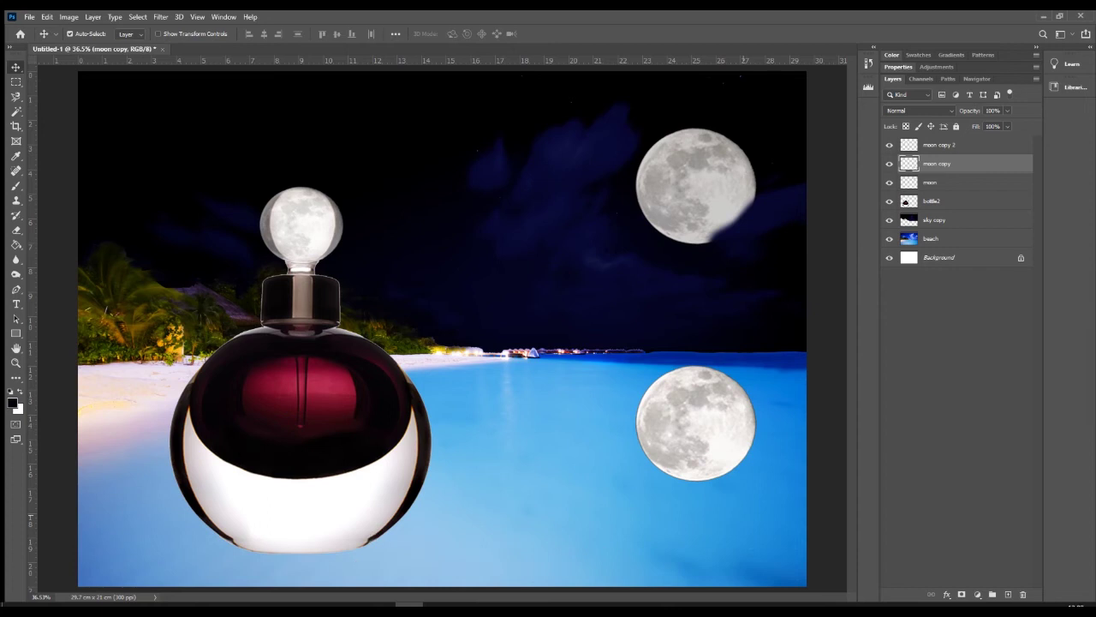
Shrink and skew the water moon into a flattened, tilted ellipse with Free Transform and set its opacity to 41%.
{"action": "key", "text": "ctrl+t"}
{"action": "left_click_drag", "start_coordinate": [755, 481], "coordinate": [718, 442]}
{"action": "left_click_drag", "start_coordinate": [681, 383], "coordinate": [719, 378]}
{"action": "left_click_drag", "start_coordinate": [696, 452], "coordinate": [744, 417]}
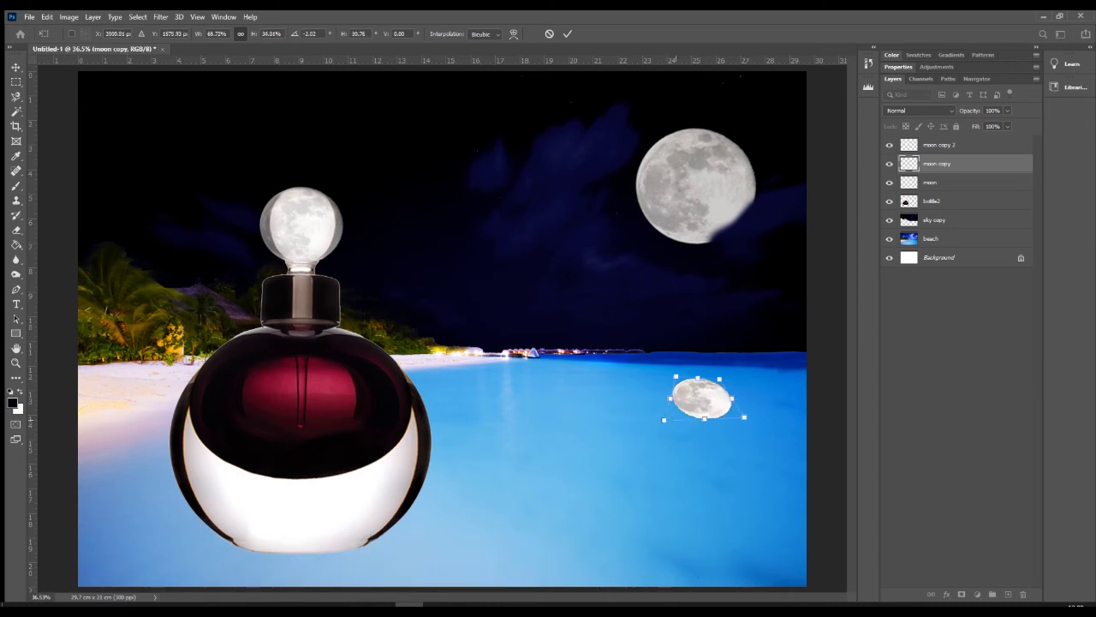
{"action": "key", "text": "Return"}
{"action": "left_click", "coordinate": [1008, 111]}
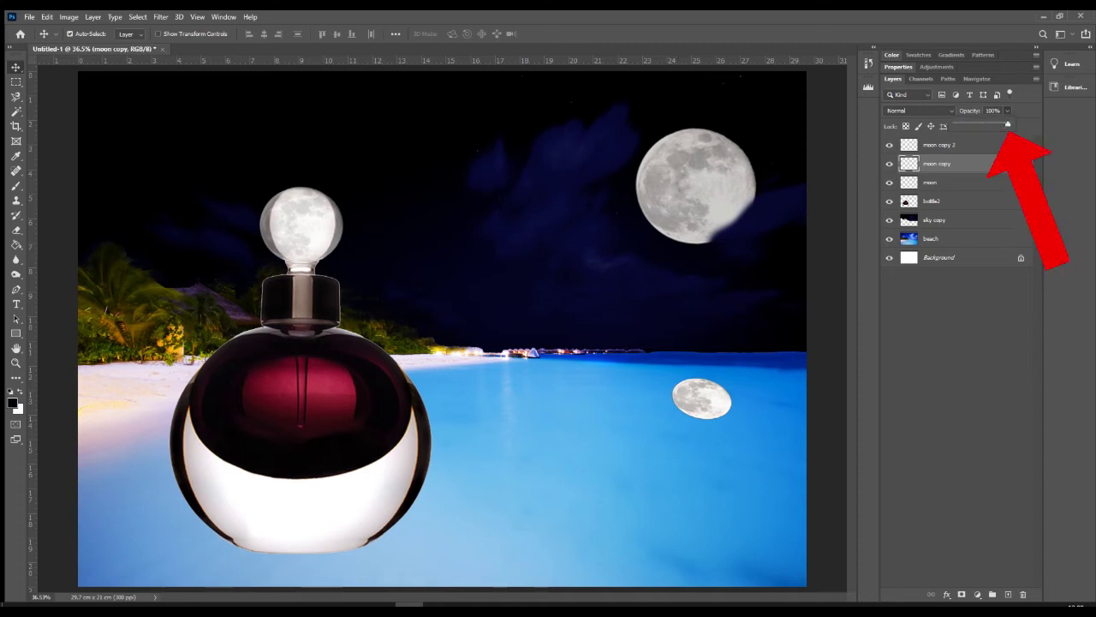
{"action": "left_click_drag", "start_coordinate": [1007, 124], "coordinate": [978, 124]}
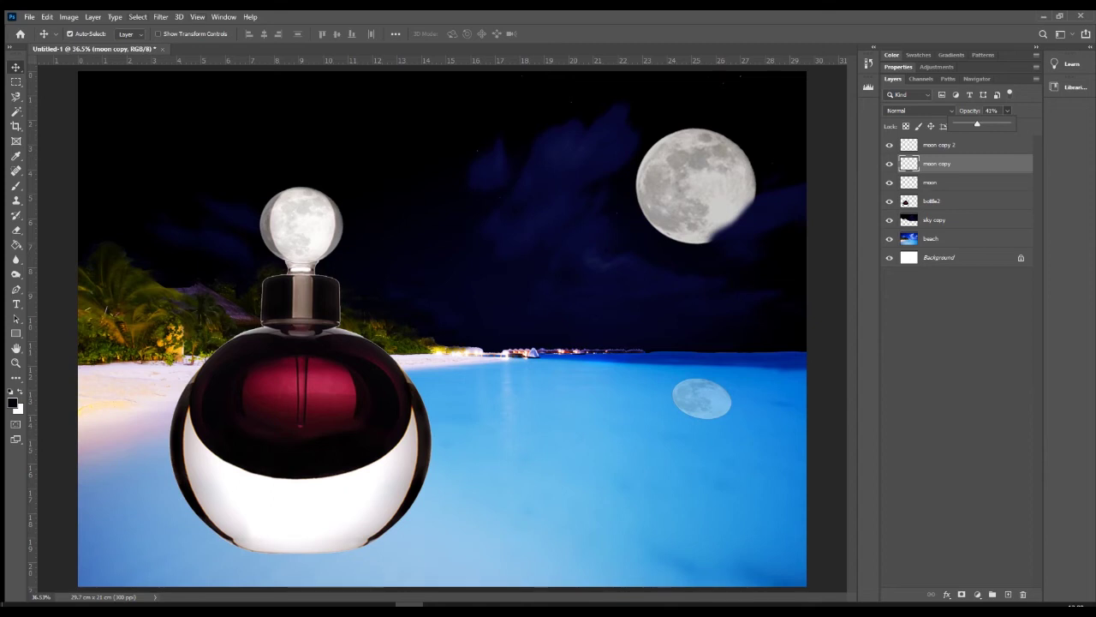
Open the Filter Gallery for the water moon on the moon copy layer.
{"action": "left_click", "coordinate": [161, 17]}
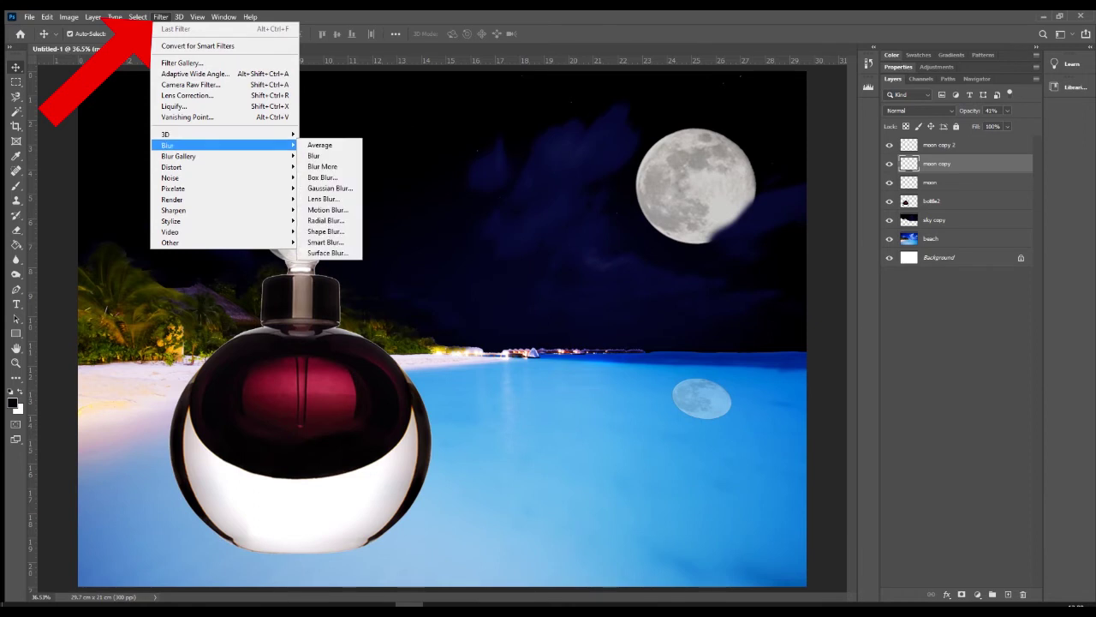
{"action": "mouse_move", "coordinate": [197, 178]}
{"action": "mouse_move", "coordinate": [171, 231]}
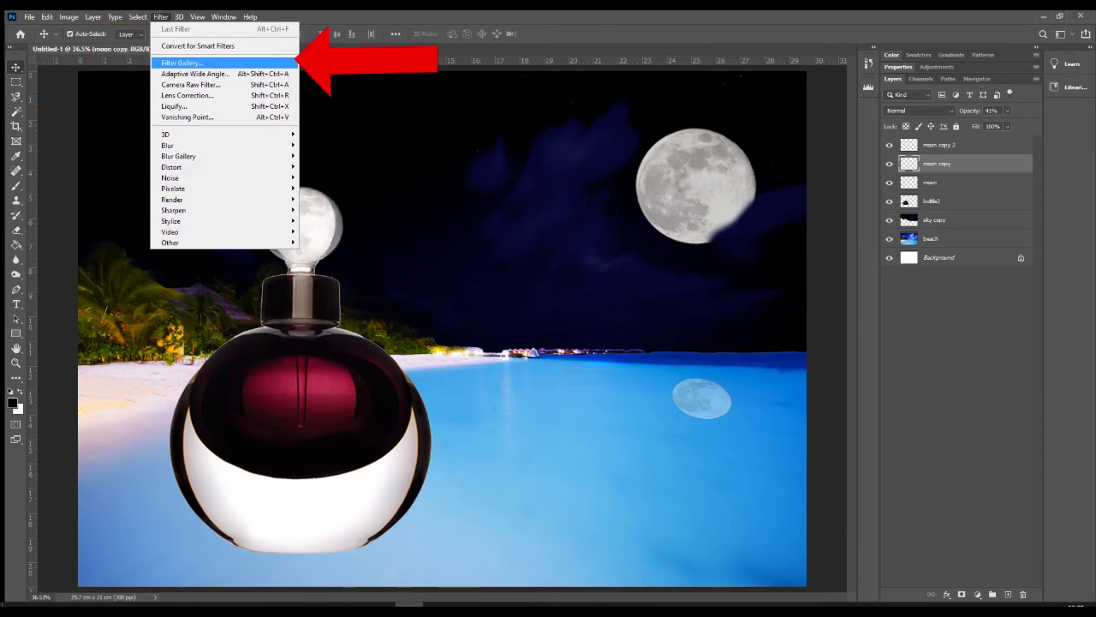
{"action": "left_click", "coordinate": [181, 63]}
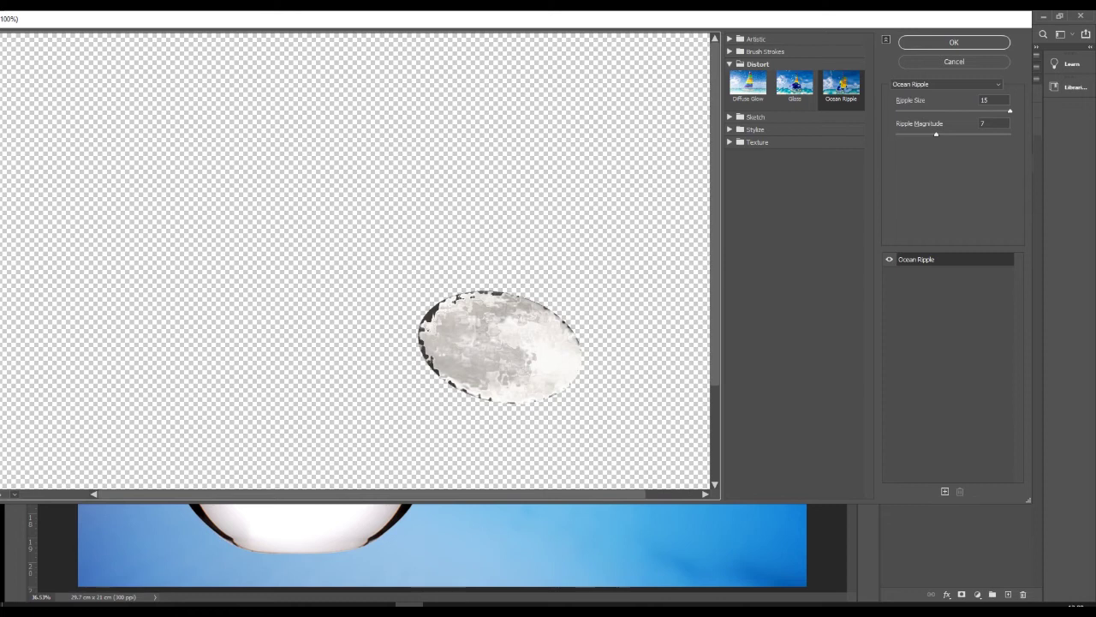
Try Artistic filters such as Fresco, Film Grain, Sponge, Underpainting and Watercolor on the water moon.
{"action": "left_click", "coordinate": [729, 39]}
{"action": "left_click", "coordinate": [795, 61]}
{"action": "left_click", "coordinate": [795, 100]}
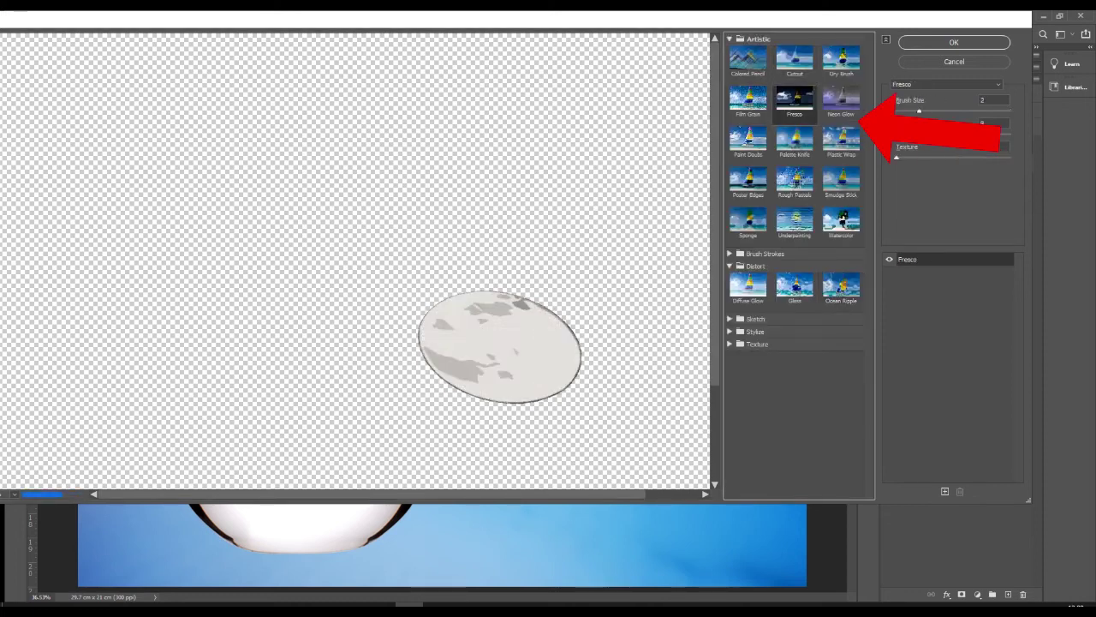
{"action": "left_click", "coordinate": [747, 100]}
{"action": "left_click", "coordinate": [748, 222]}
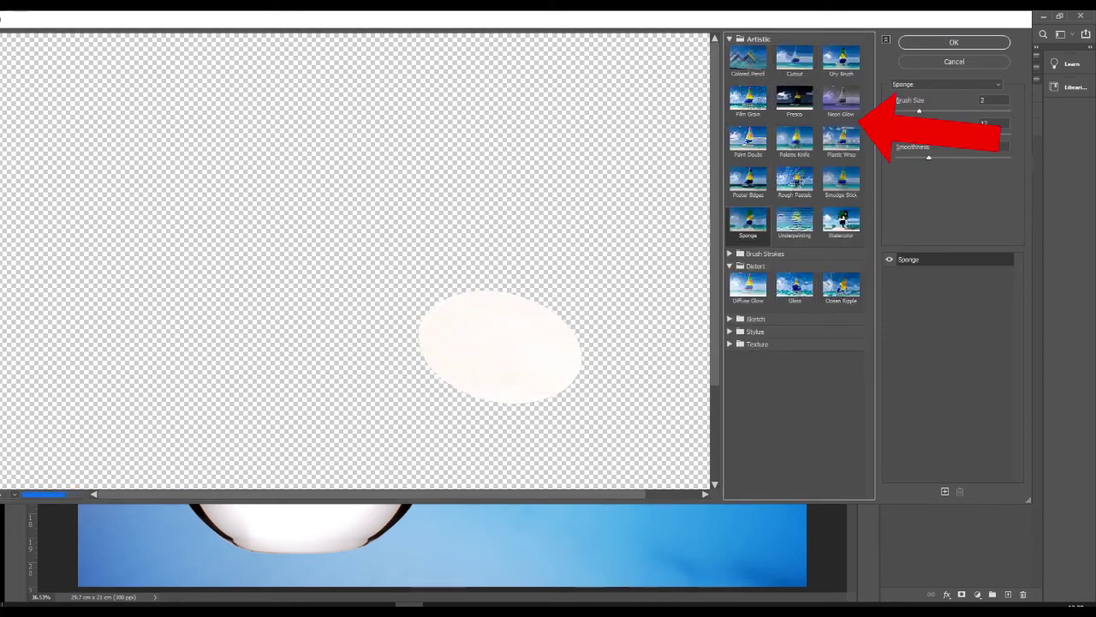
{"action": "left_click", "coordinate": [795, 223]}
{"action": "left_click", "coordinate": [841, 223]}
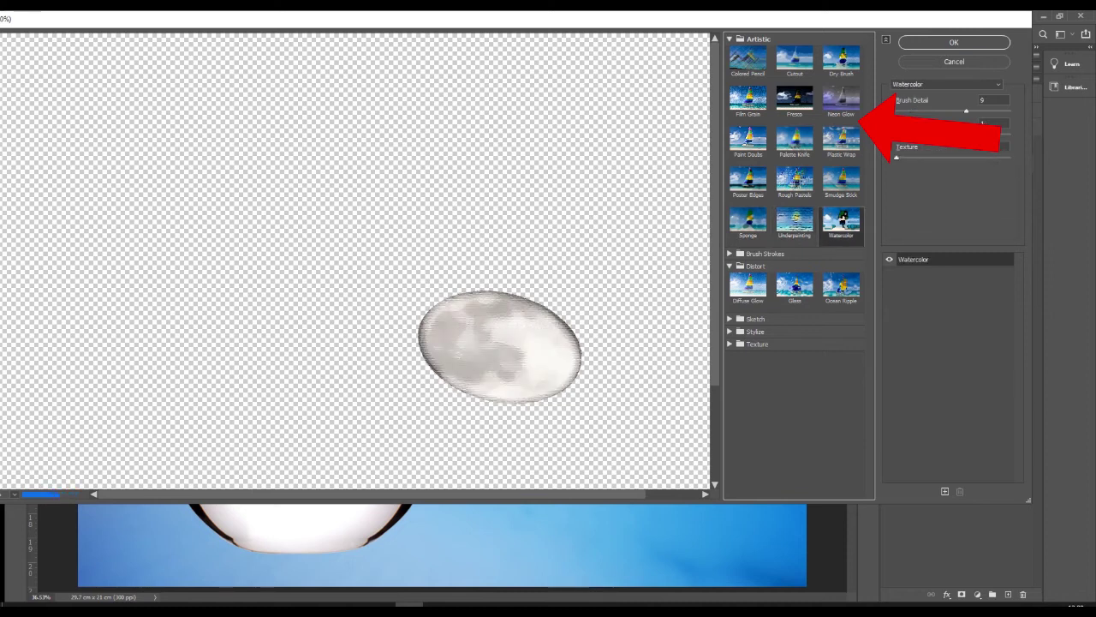
Apply the Ocean Ripple filter to the water moon with Ripple Size 15 and Ripple Magnitude 7.
{"action": "left_click", "coordinate": [841, 288]}
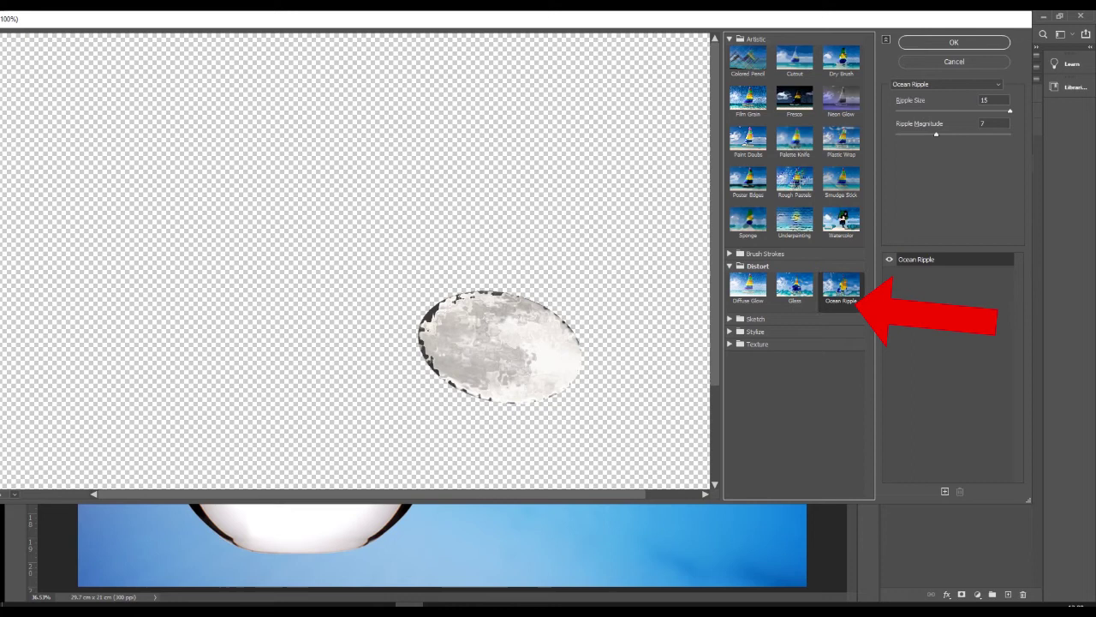
{"action": "left_click_drag", "start_coordinate": [1010, 111], "coordinate": [977, 111]}
{"action": "key", "text": "Down"}
{"action": "key", "text": "Down"}
{"action": "key", "text": "Down"}
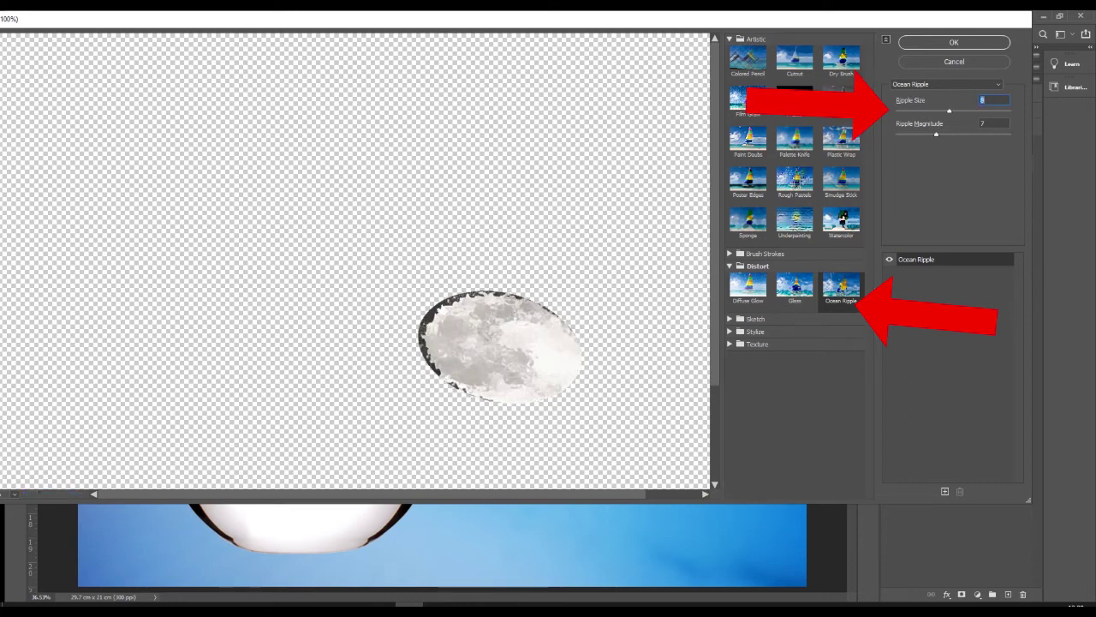
{"action": "key", "text": "shift+Up"}
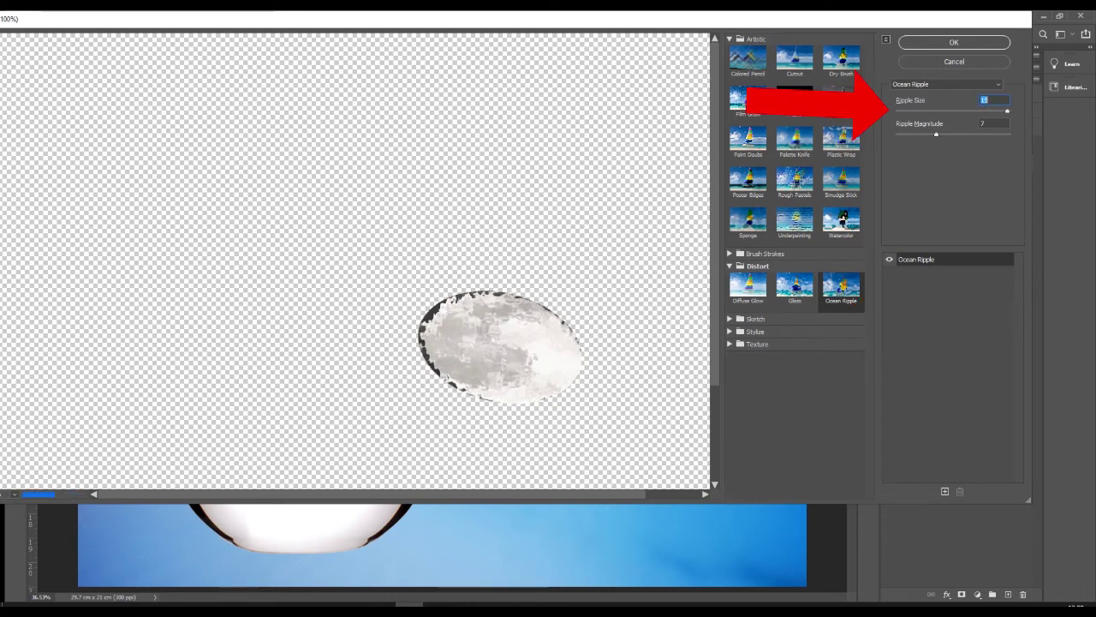
{"action": "key", "text": "Tab"}
{"action": "key", "text": "Up"}
{"action": "key", "text": "Up"}
{"action": "key", "text": "Up"}
{"action": "key", "text": "Up"}
{"action": "key", "text": "Up"}
{"action": "key", "text": "Up"}
{"action": "key", "text": "Up"}
{"action": "key", "text": "Up"}
{"action": "key", "text": "shift+Down"}
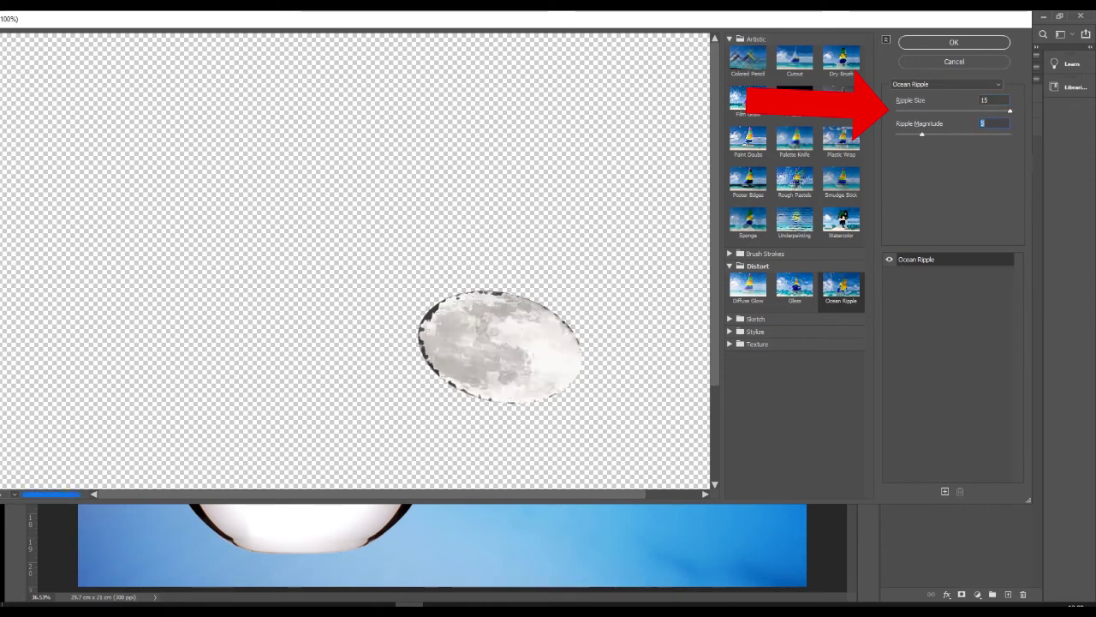
{"action": "key", "text": "Up"}
{"action": "key", "text": "Up"}
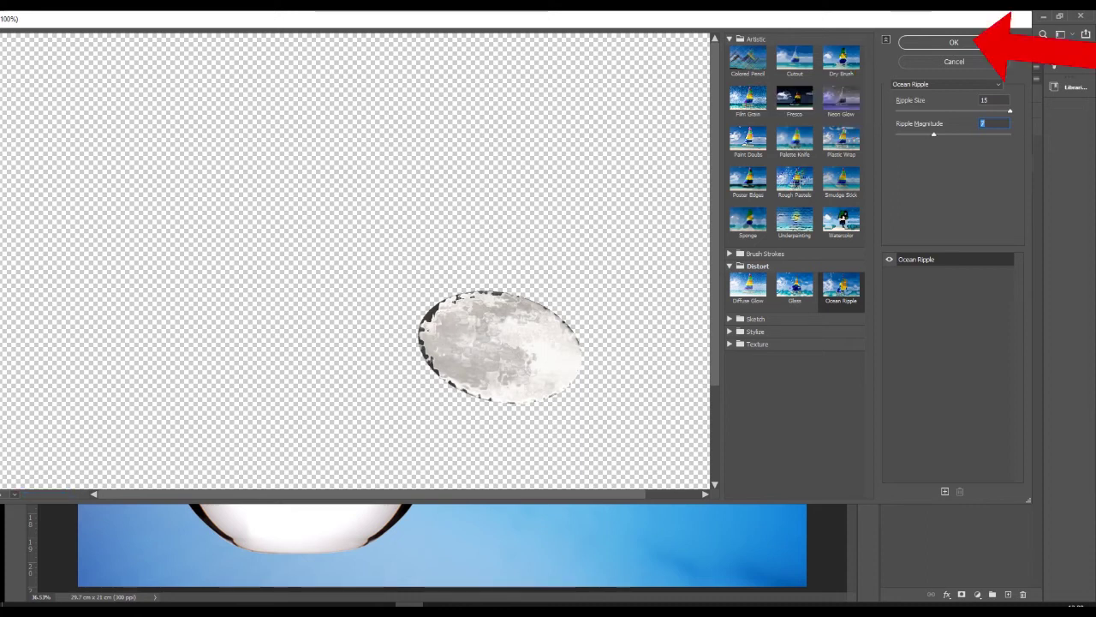
{"action": "key", "text": "Return"}
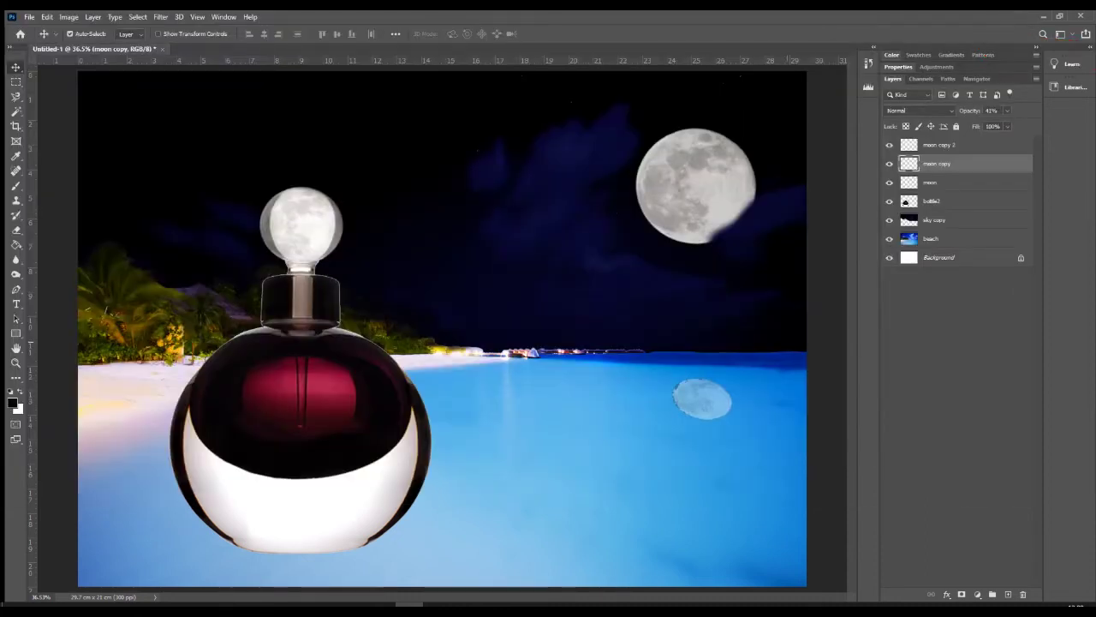
Apply the Wind filter to the water moon with the Blast method and direction From the Left.
{"action": "scroll", "coordinate": [702, 416], "scroll_direction": "up", "scroll_amount": 5}
{"action": "scroll", "coordinate": [702, 417], "scroll_direction": "up", "scroll_amount": 2}
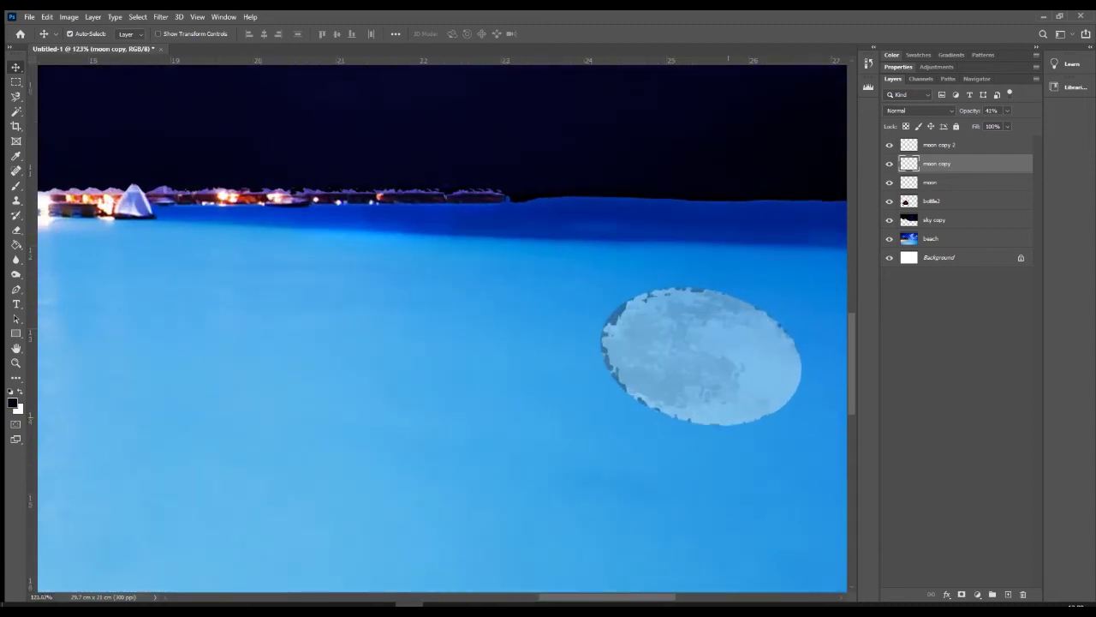
{"action": "left_click_drag", "start_coordinate": [729, 417], "coordinate": [589, 434]}
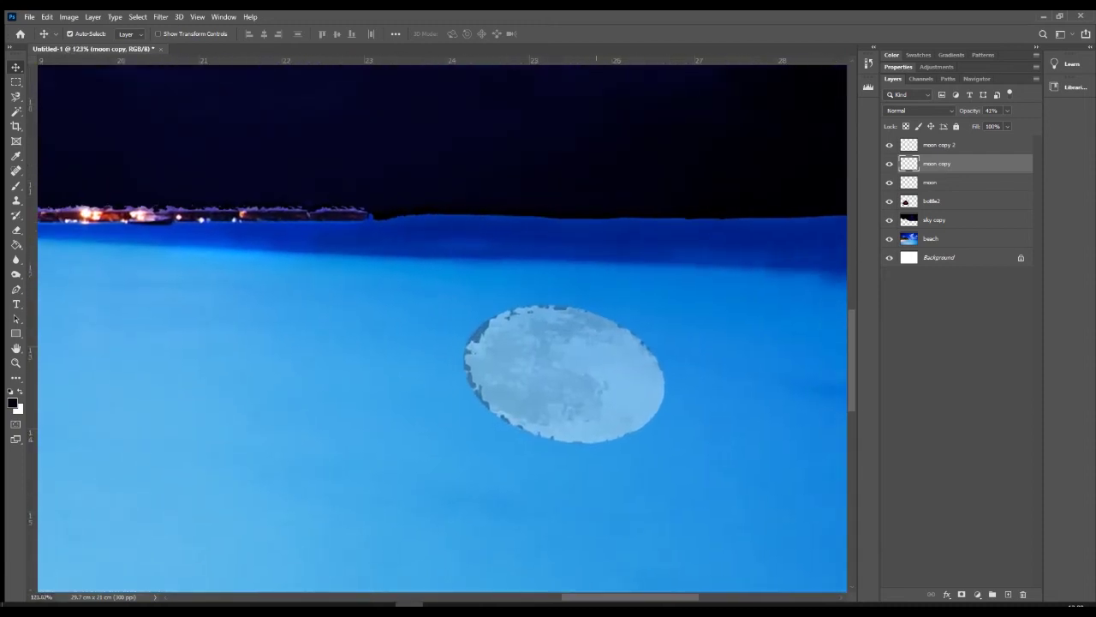
{"action": "left_click", "coordinate": [160, 16]}
{"action": "mouse_move", "coordinate": [171, 177]}
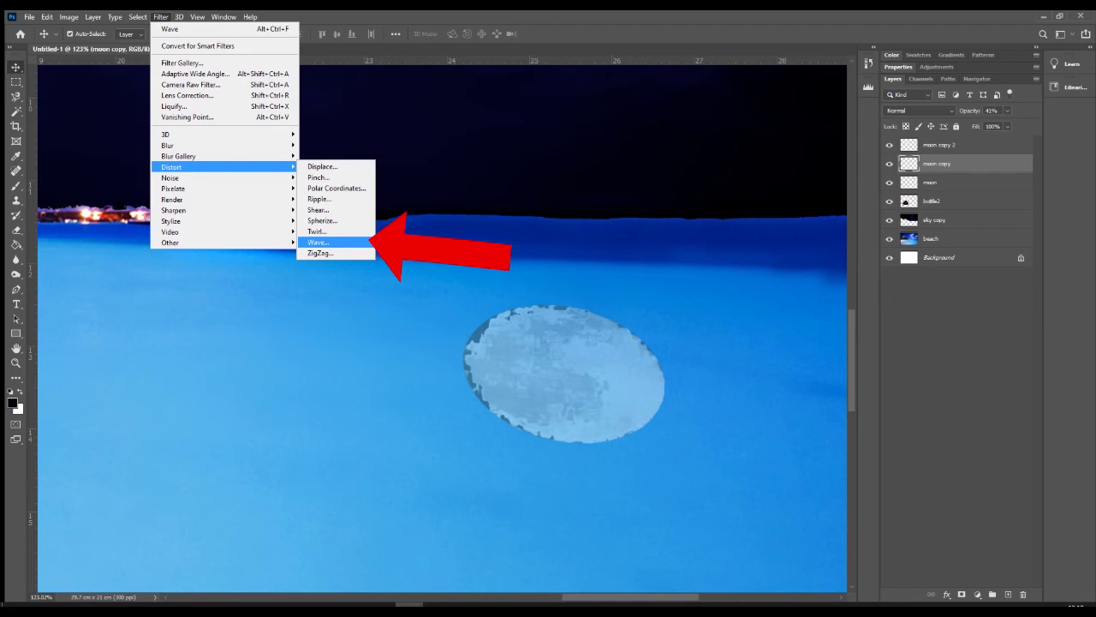
{"action": "mouse_move", "coordinate": [171, 221]}
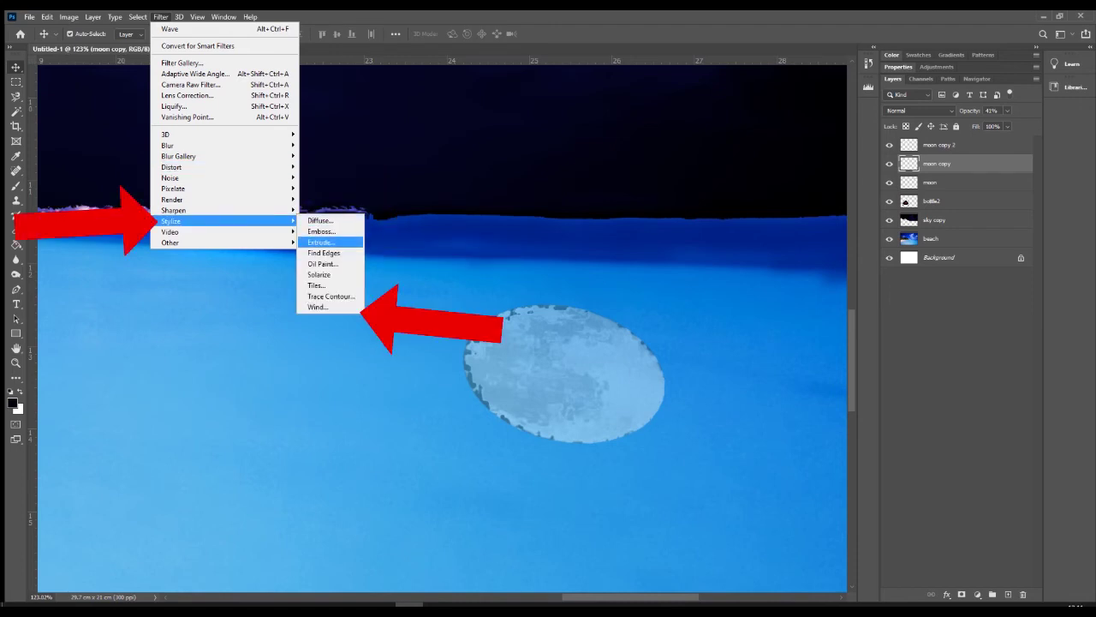
{"action": "left_click", "coordinate": [319, 306]}
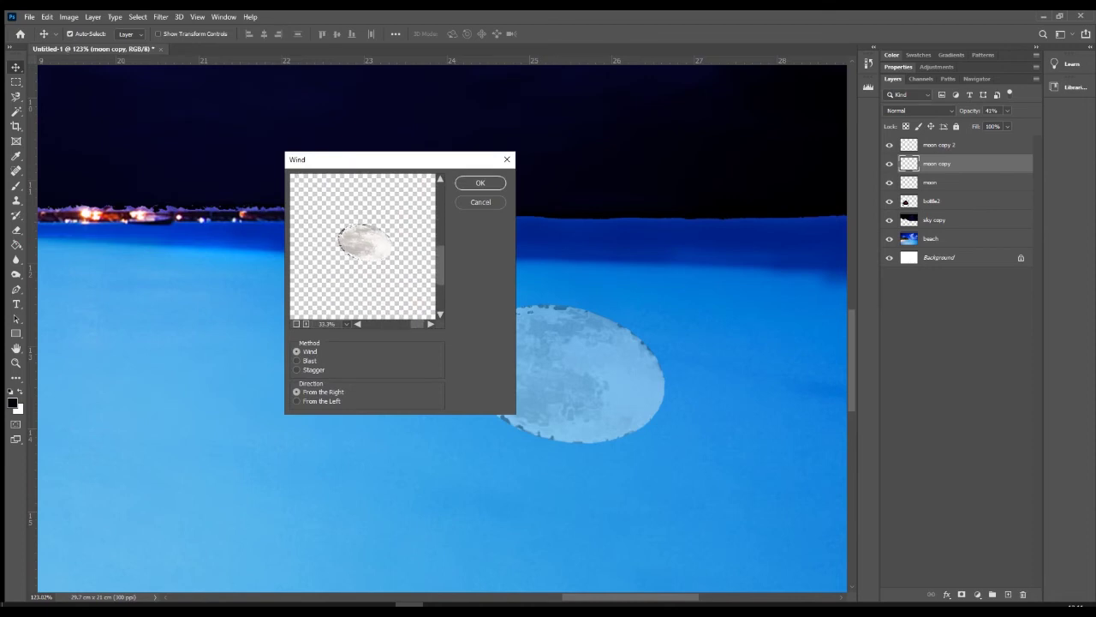
{"action": "left_click", "coordinate": [306, 324]}
{"action": "left_click", "coordinate": [306, 324]}
{"action": "left_click", "coordinate": [305, 324]}
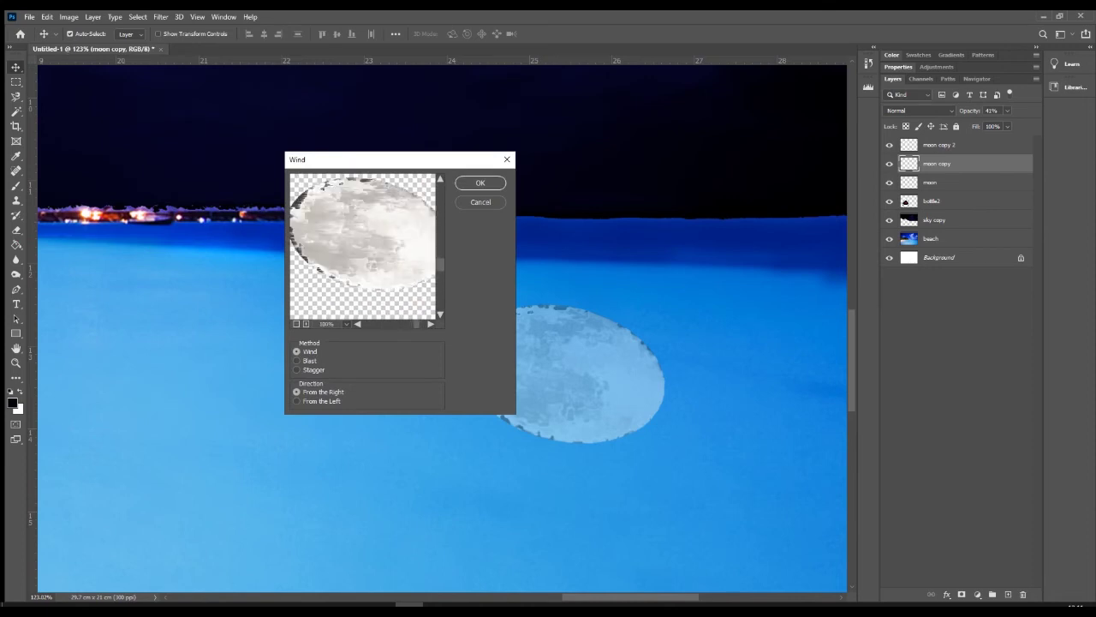
{"action": "left_click", "coordinate": [297, 401]}
{"action": "left_click", "coordinate": [296, 361]}
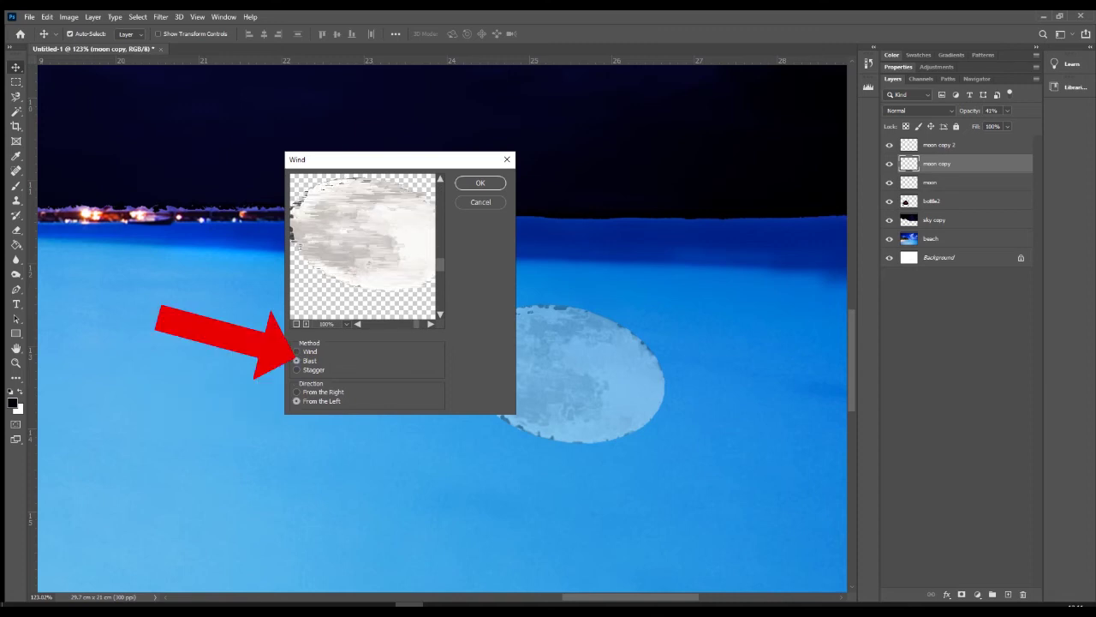
{"action": "left_click", "coordinate": [480, 182]}
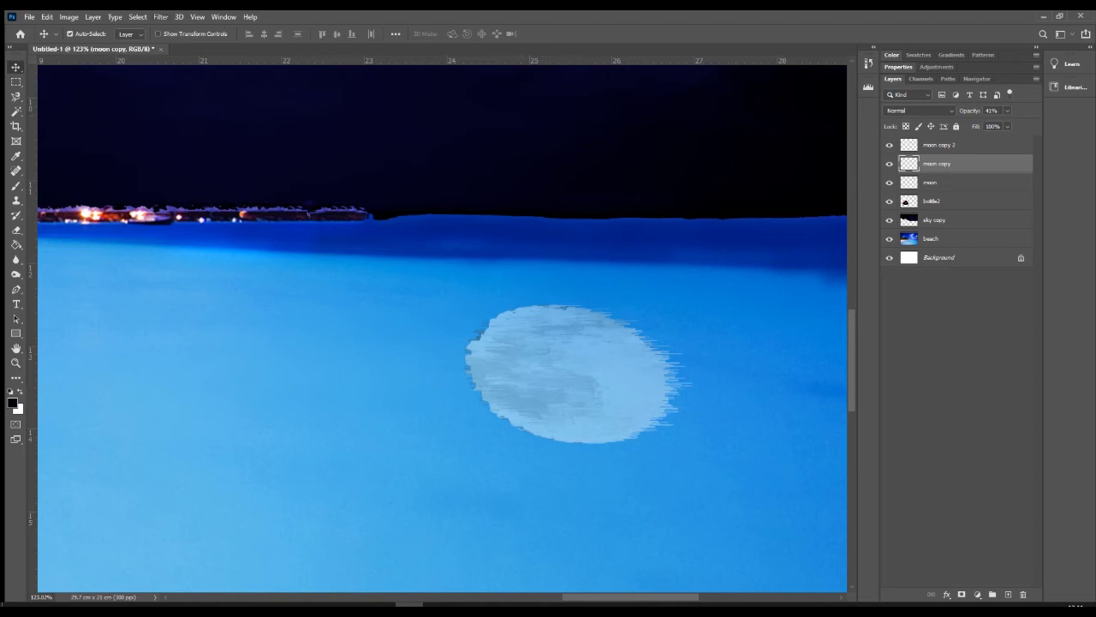
Warp the edges and surface of the water moon in Liquify with the Forward Warp tool at brush size 30.
{"action": "left_click", "coordinate": [161, 17]}
{"action": "left_click", "coordinate": [176, 107]}
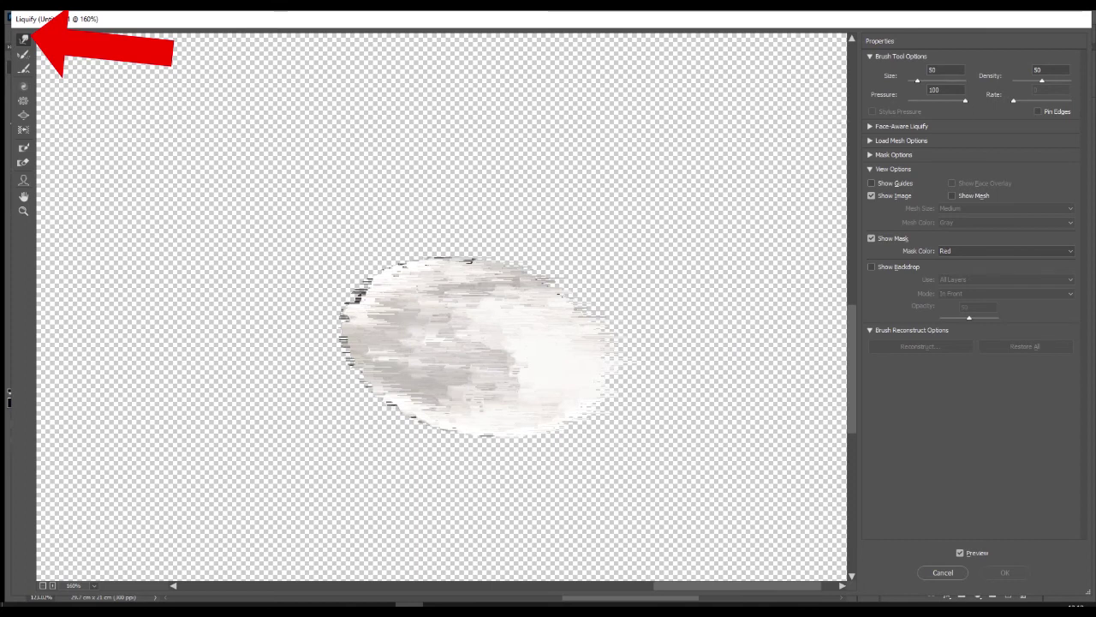
{"action": "left_click_drag", "start_coordinate": [916, 80], "coordinate": [913, 81]}
{"action": "key", "text": "bracketright"}
{"action": "key", "text": "bracketright"}
{"action": "key", "text": "bracketright"}
{"action": "key", "text": "bracketright"}
{"action": "left_click_drag", "start_coordinate": [294, 301], "coordinate": [392, 301]}
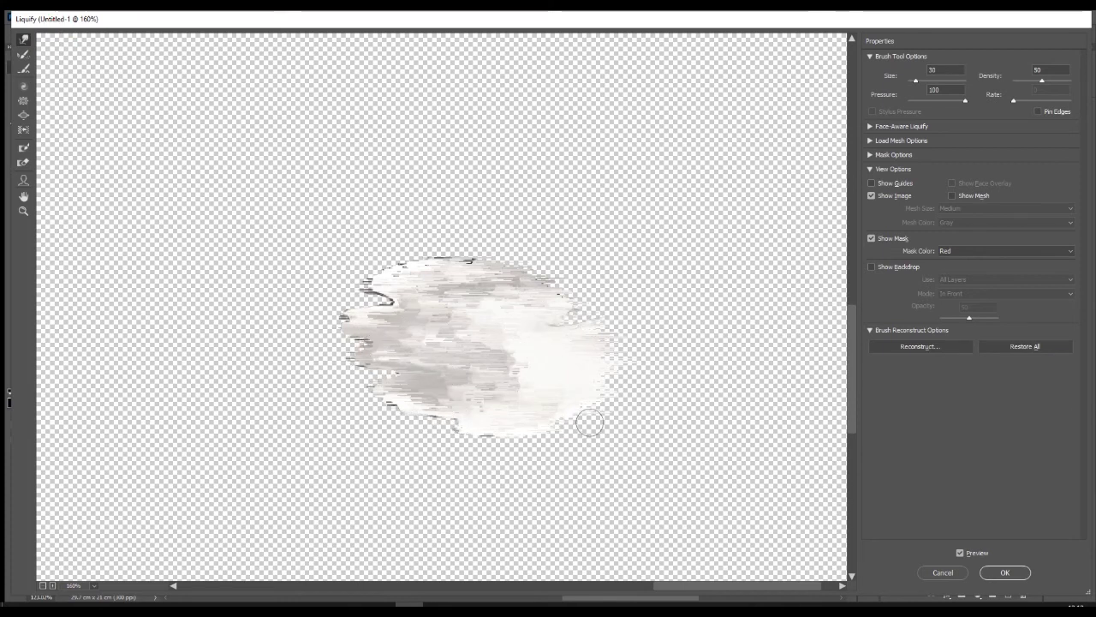
{"action": "mouse_move", "coordinate": [539, 346]}
{"action": "left_mouse_down"}
{"action": "mouse_move", "coordinate": [370, 332]}
{"action": "mouse_move", "coordinate": [495, 310]}
{"action": "mouse_move", "coordinate": [430, 339]}
{"action": "mouse_move", "coordinate": [496, 387]}
{"action": "mouse_move", "coordinate": [451, 372]}
{"action": "mouse_move", "coordinate": [460, 292]}
{"action": "mouse_move", "coordinate": [439, 287]}
{"action": "mouse_move", "coordinate": [525, 322]}
{"action": "mouse_move", "coordinate": [432, 361]}
{"action": "mouse_move", "coordinate": [545, 383]}
{"action": "mouse_move", "coordinate": [448, 394]}
{"action": "mouse_move", "coordinate": [412, 289]}
{"action": "mouse_move", "coordinate": [430, 378]}
{"action": "mouse_move", "coordinate": [553, 345]}
{"action": "mouse_move", "coordinate": [499, 276]}
{"action": "mouse_move", "coordinate": [415, 263]}
{"action": "mouse_move", "coordinate": [506, 255]}
{"action": "mouse_move", "coordinate": [386, 269]}
{"action": "mouse_move", "coordinate": [415, 268]}
{"action": "left_mouse_up"}
{"action": "key", "text": "Return"}
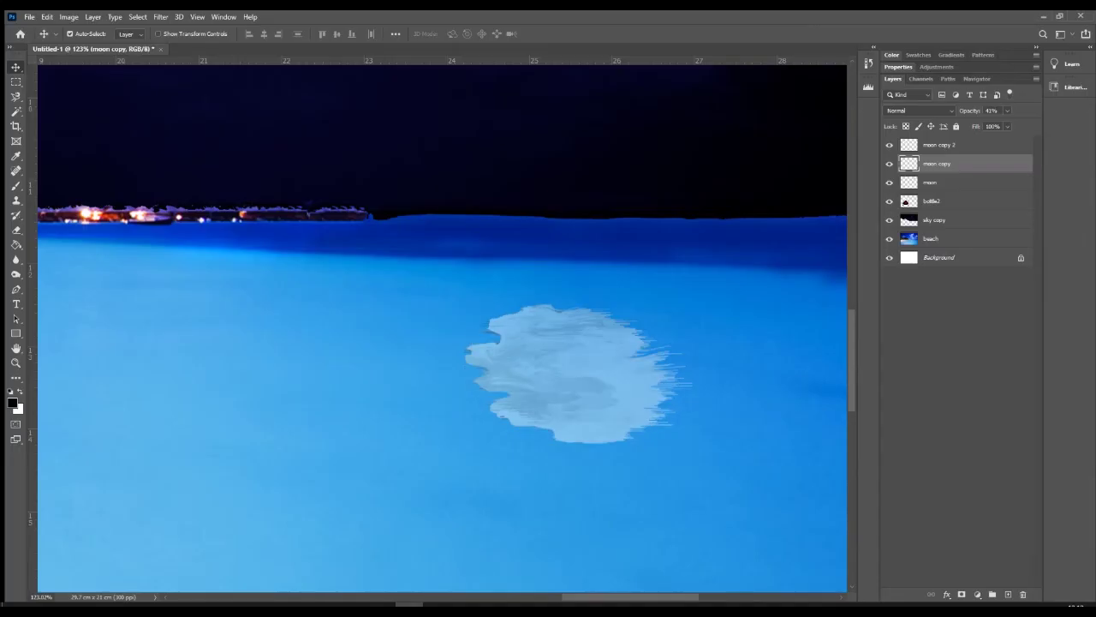
Lower the water moon layer's opacity to 18% and deselect the layer.
{"action": "key", "text": "ctrl+0"}
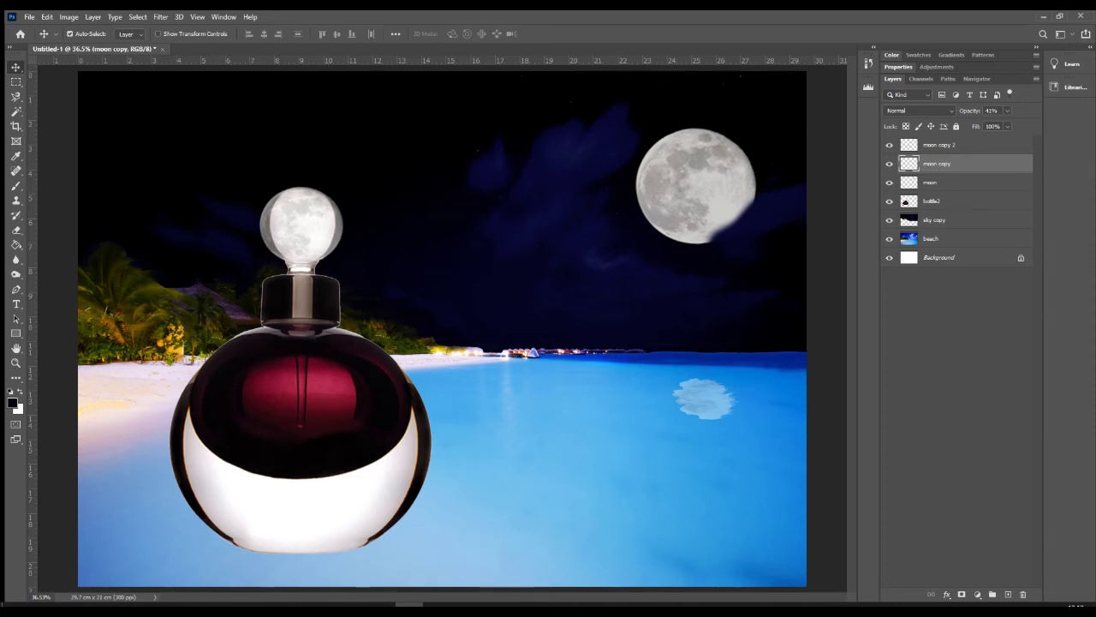
{"action": "left_click", "coordinate": [1008, 110]}
{"action": "left_click_drag", "start_coordinate": [1003, 124], "coordinate": [991, 124]}
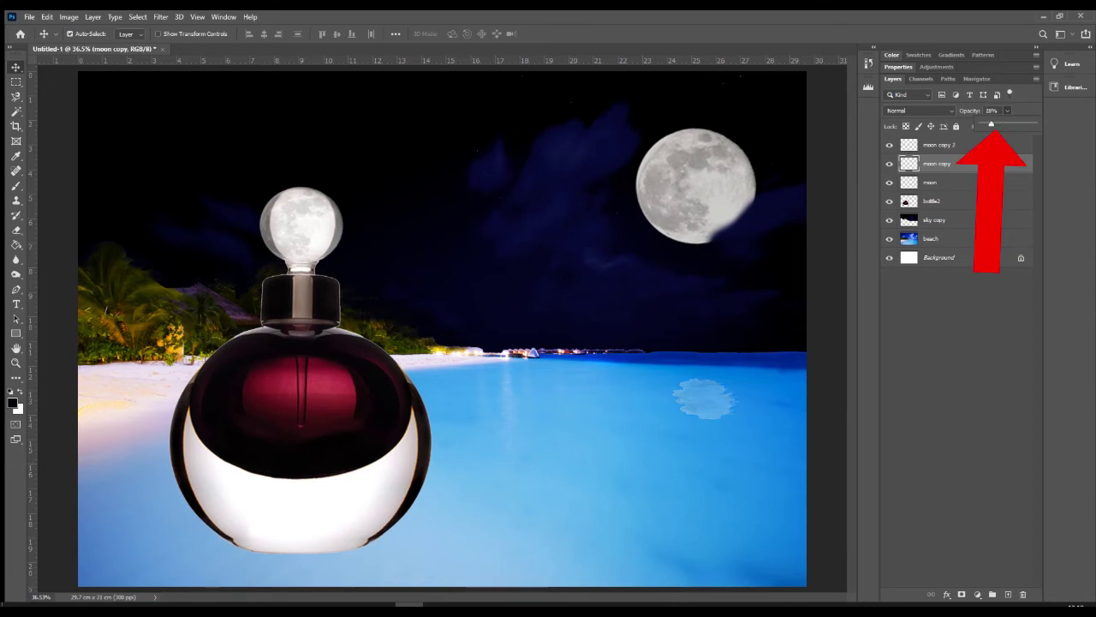
{"action": "left_click", "coordinate": [957, 320]}
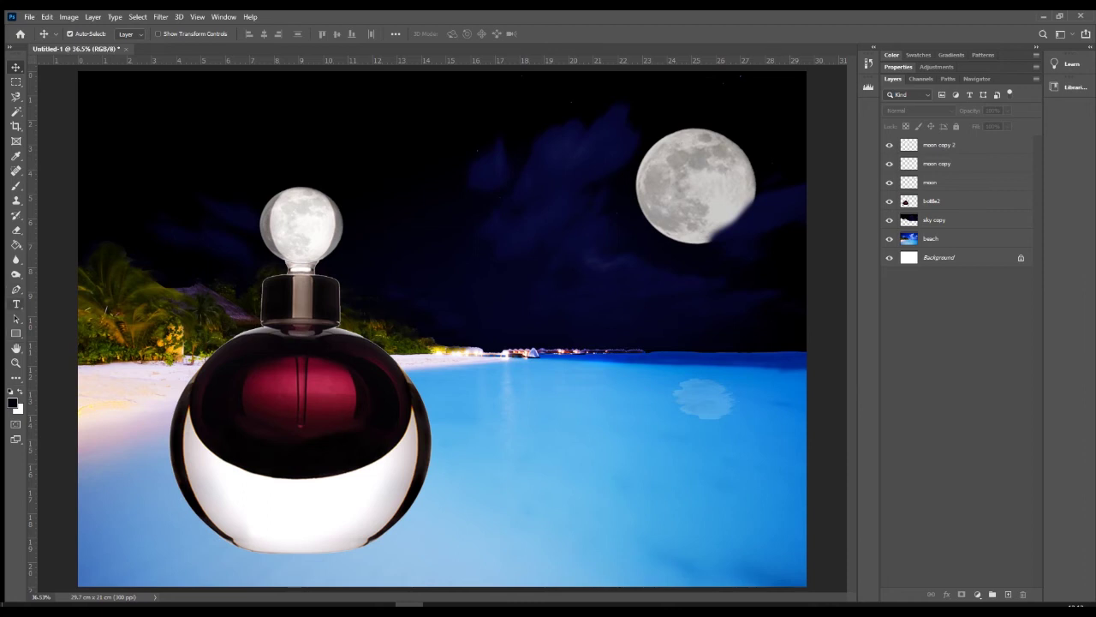
Add the white heading "Love the night" as point text over the water with the Horizontal Type tool.
{"action": "right_click", "coordinate": [16, 304]}
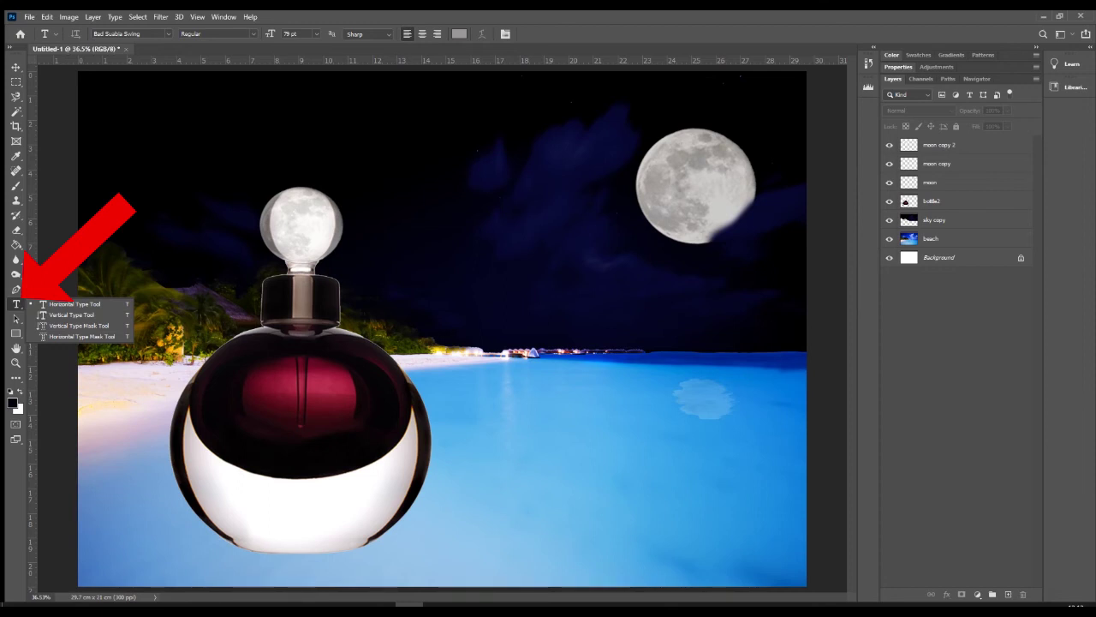
{"action": "left_click", "coordinate": [75, 304]}
{"action": "left_click_drag", "start_coordinate": [451, 377], "coordinate": [705, 500]}
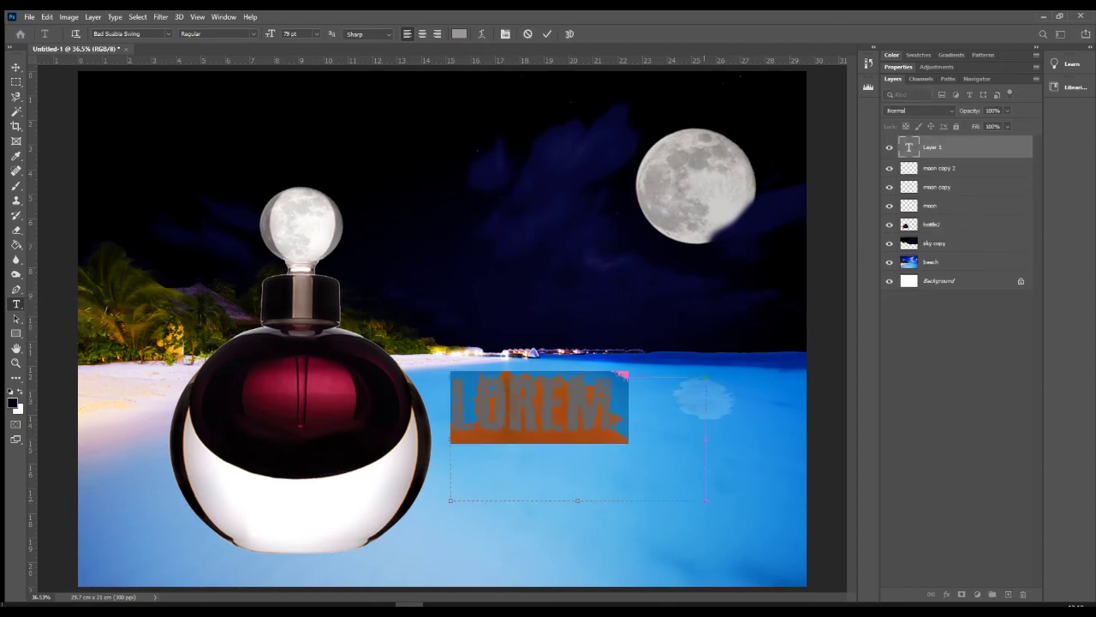
{"action": "key", "text": "Escape"}
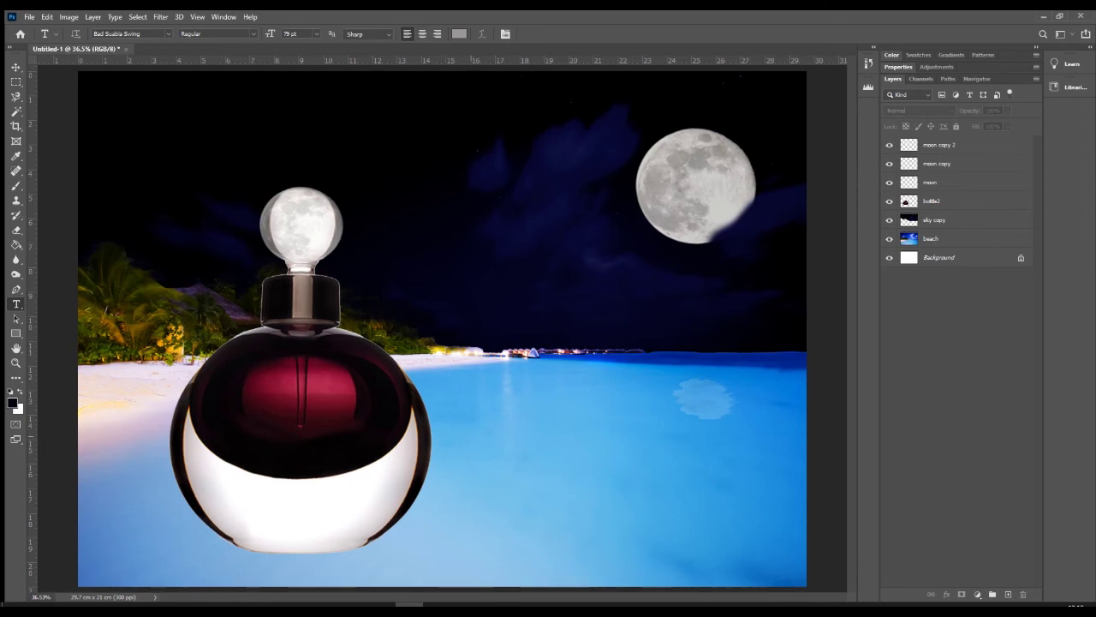
{"action": "left_click", "coordinate": [463, 441]}
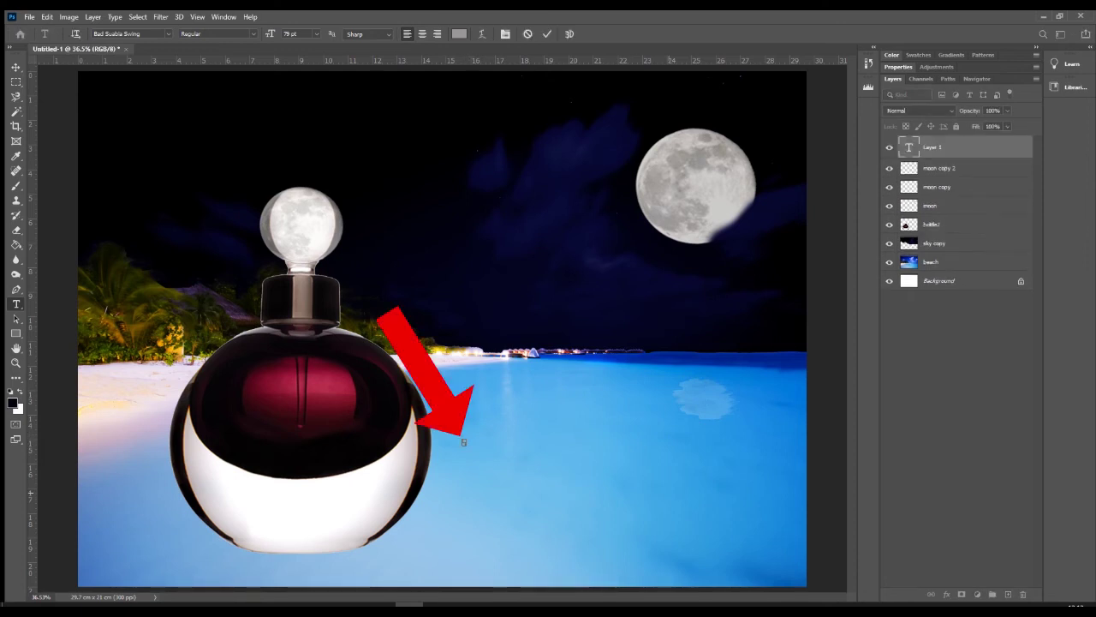
{"action": "left_click", "coordinate": [461, 414]}
{"action": "left_click", "coordinate": [460, 414]}
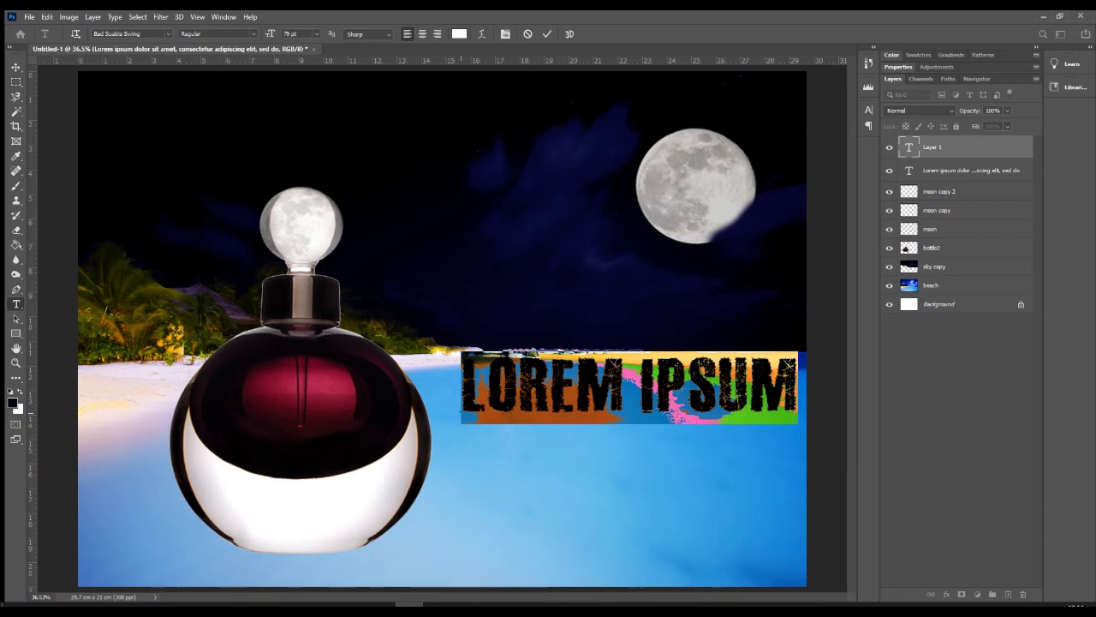
{"action": "type", "text": "LO"}
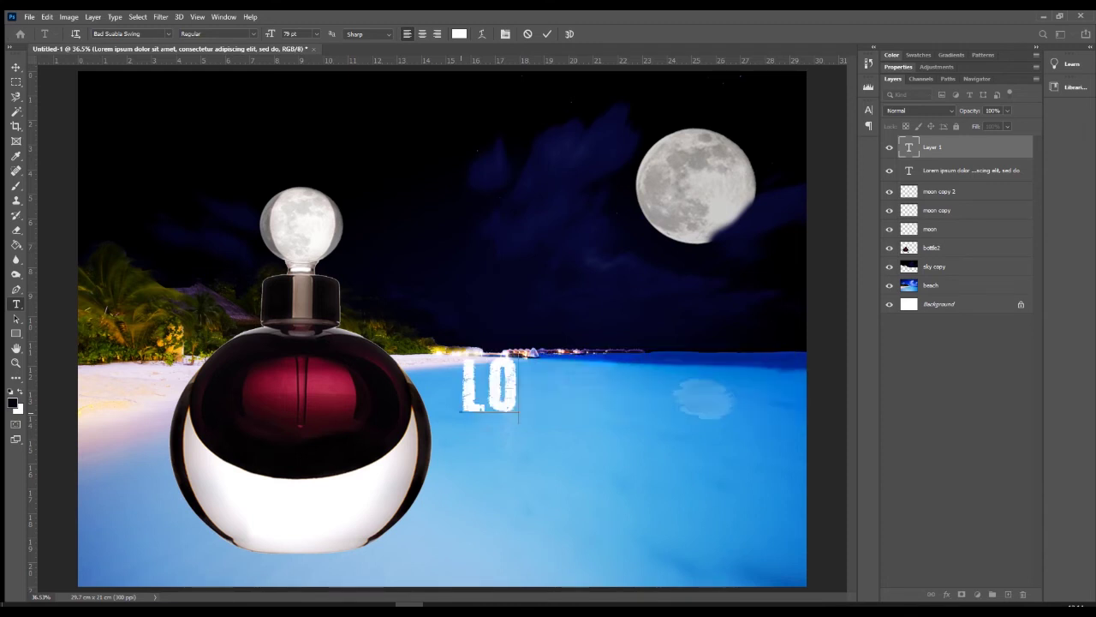
{"action": "type", "text": "VE THE NIGH"}
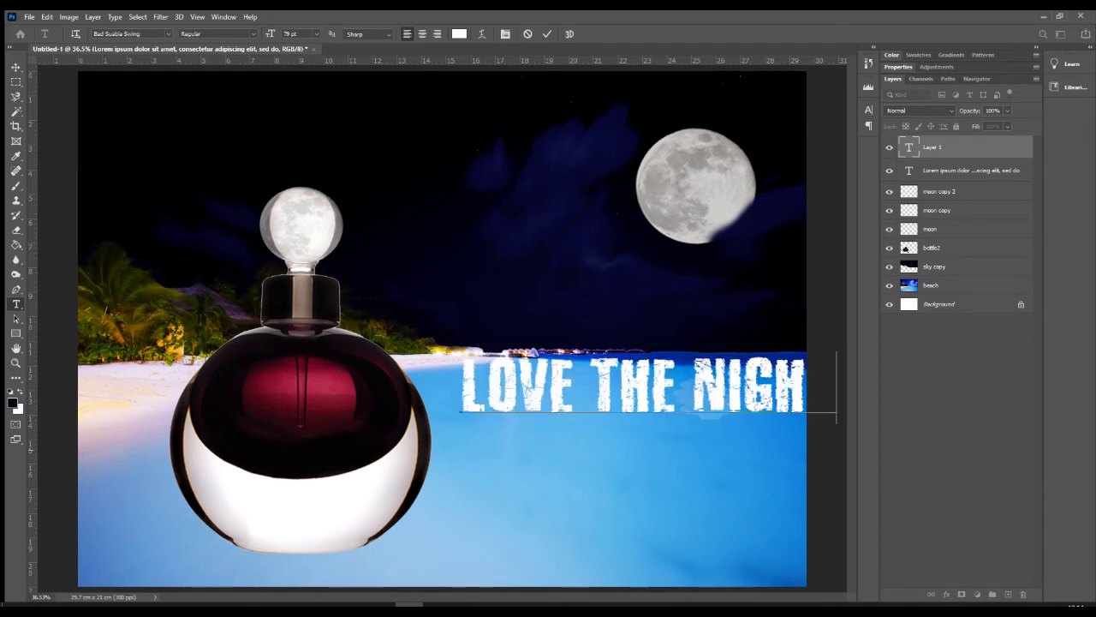
{"action": "type", "text": "T"}
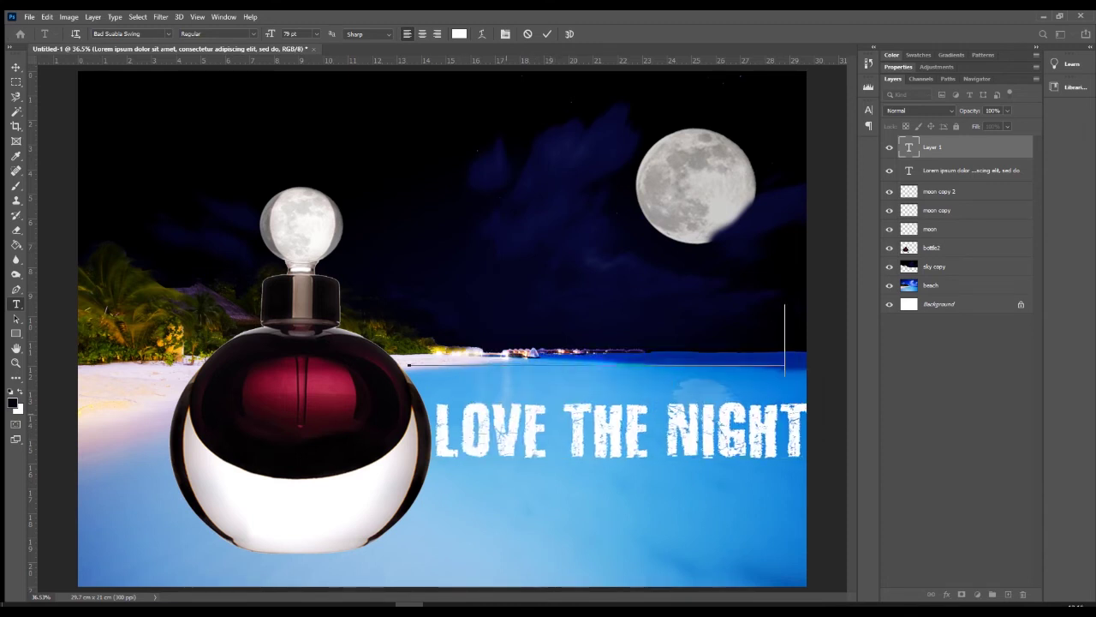
Move the heading down onto the open water beside the bottle, below the moon reflection.
{"action": "left_click", "coordinate": [600, 346]}
{"action": "left_click", "coordinate": [675, 345]}
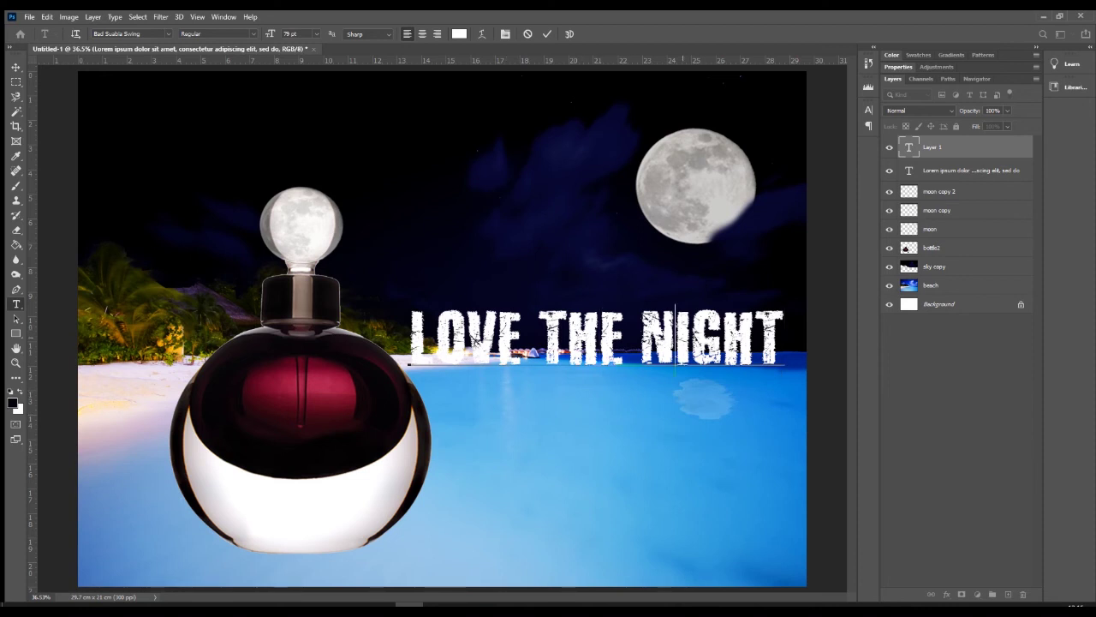
{"action": "left_click", "coordinate": [723, 345]}
{"action": "left_click", "coordinate": [599, 343]}
{"action": "left_click", "coordinate": [497, 342]}
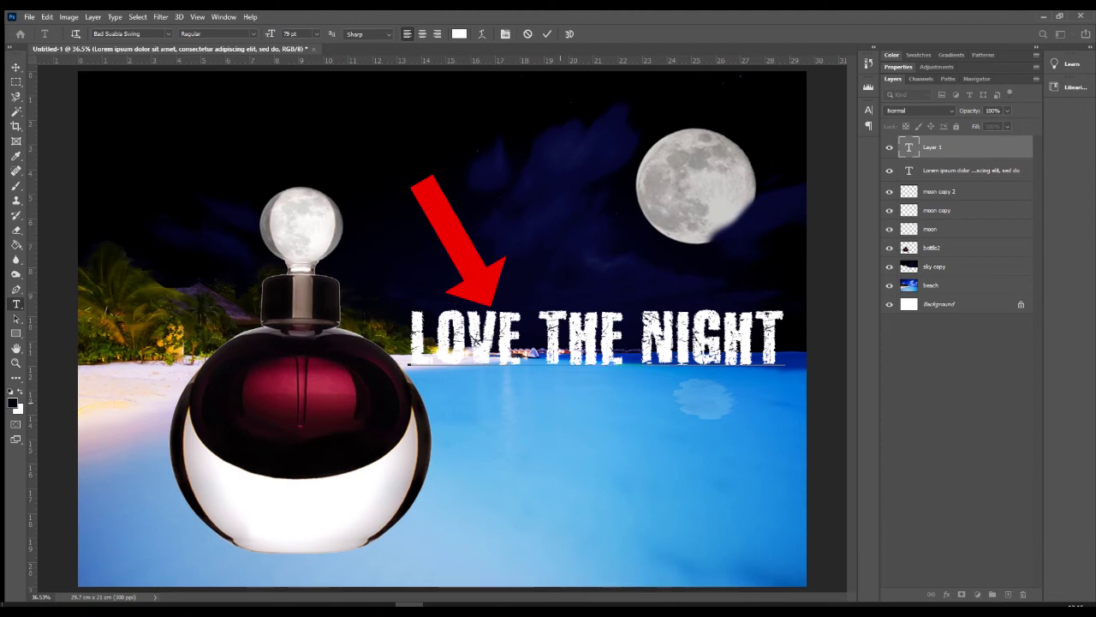
{"action": "left_click_drag", "start_coordinate": [580, 385], "coordinate": [593, 494]}
{"action": "left_click_drag", "start_coordinate": [506, 463], "coordinate": [509, 467]}
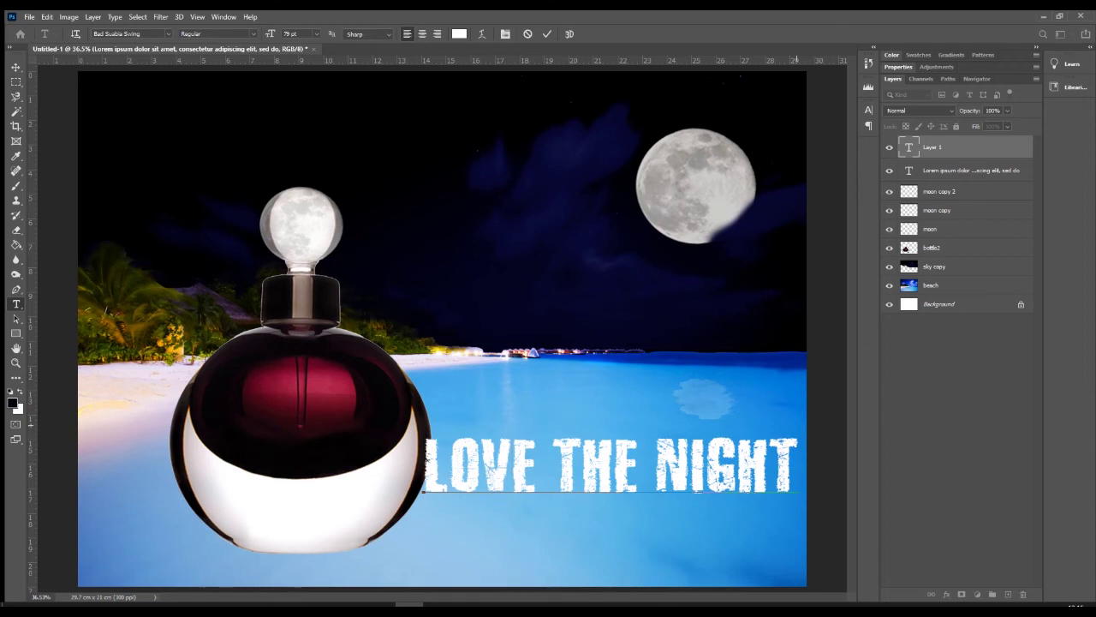
Show the guides, align the heading to the lower horizontal and rightmost vertical guides, and commit the text.
{"action": "key", "text": "ctrl"}
{"action": "key", "text": "ctrl+semicolon"}
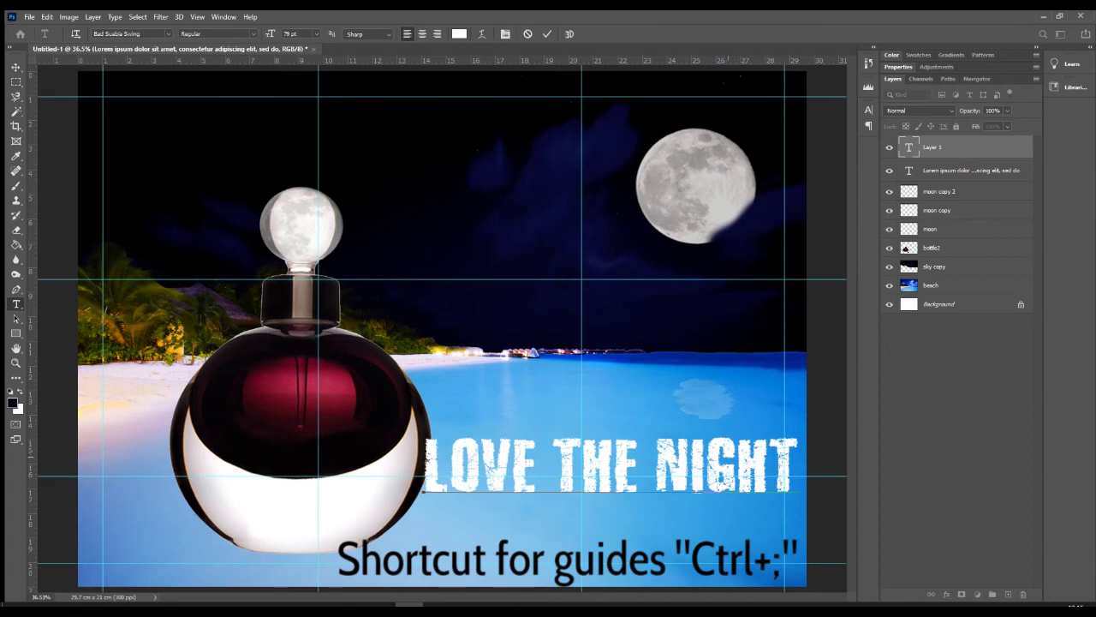
{"action": "mouse_move", "coordinate": [706, 522]}
{"action": "left_mouse_down"}
{"action": "mouse_move", "coordinate": [686, 523]}
{"action": "mouse_move", "coordinate": [693, 509]}
{"action": "left_mouse_up"}
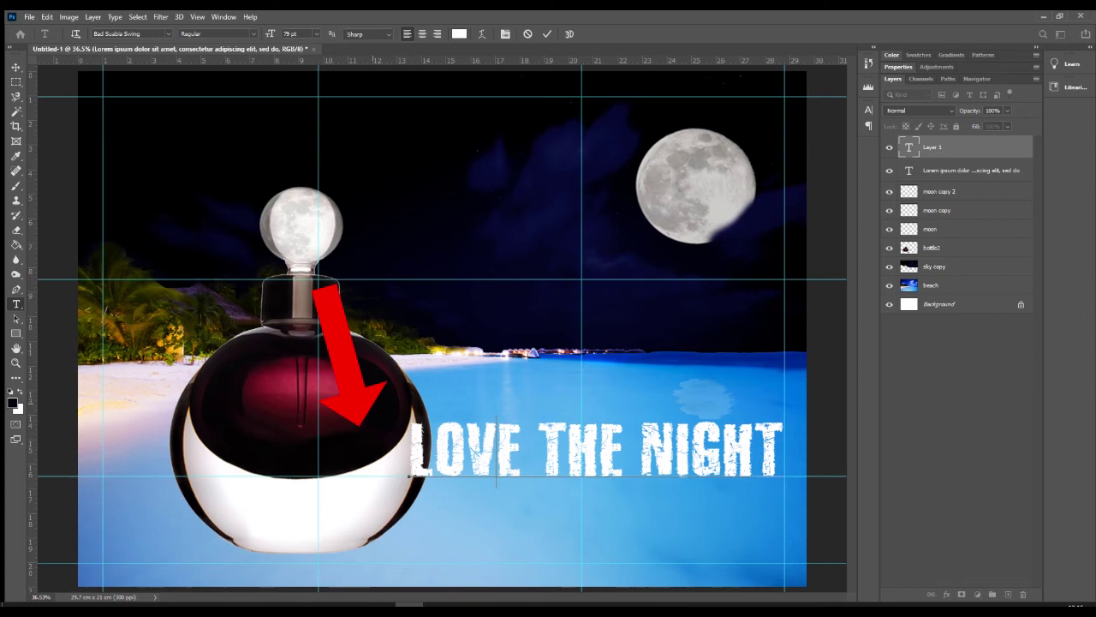
{"action": "left_click", "coordinate": [546, 33]}
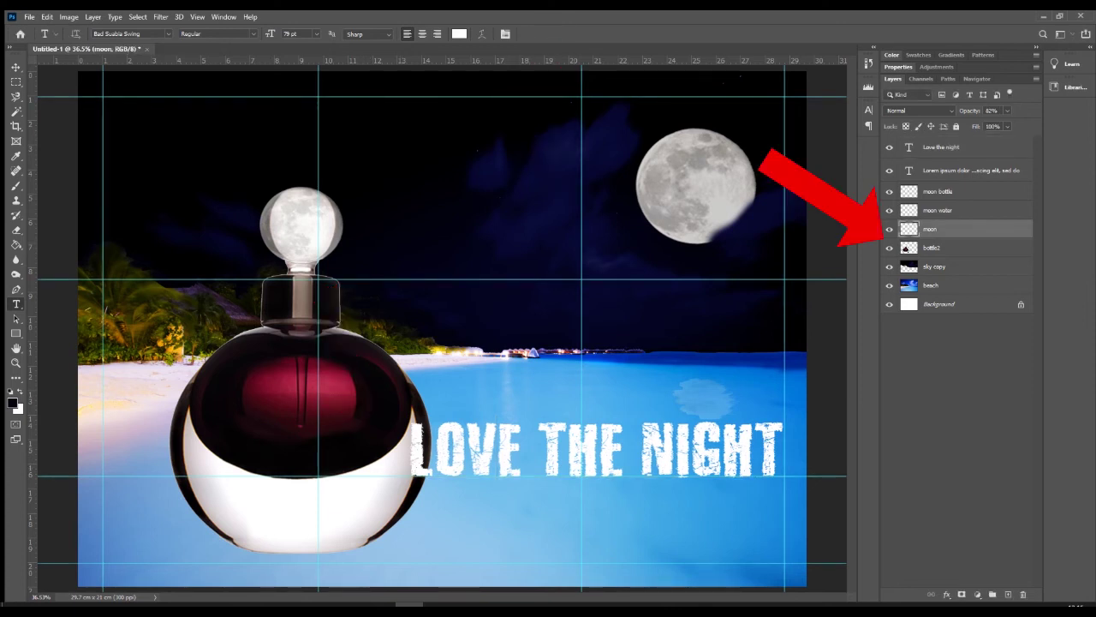
Place the moon bottle layer directly above bottle2 and link these two layers.
{"action": "left_click", "coordinate": [932, 248]}
{"action": "left_click_drag", "start_coordinate": [937, 192], "coordinate": [909, 240]}
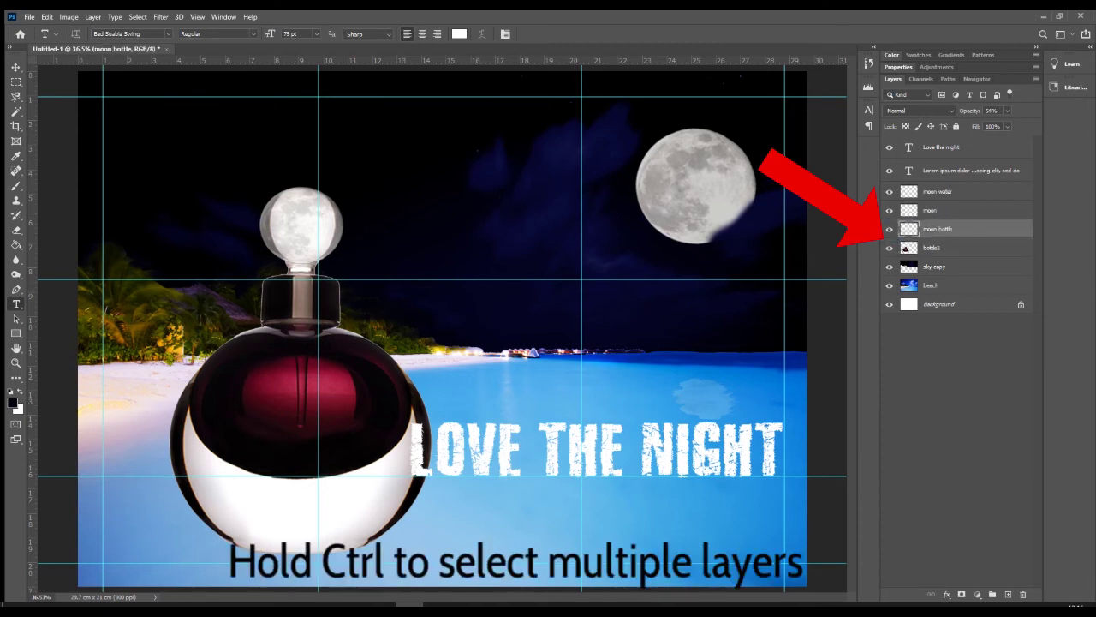
{"action": "left_click", "coordinate": [934, 247], "text": "ctrl"}
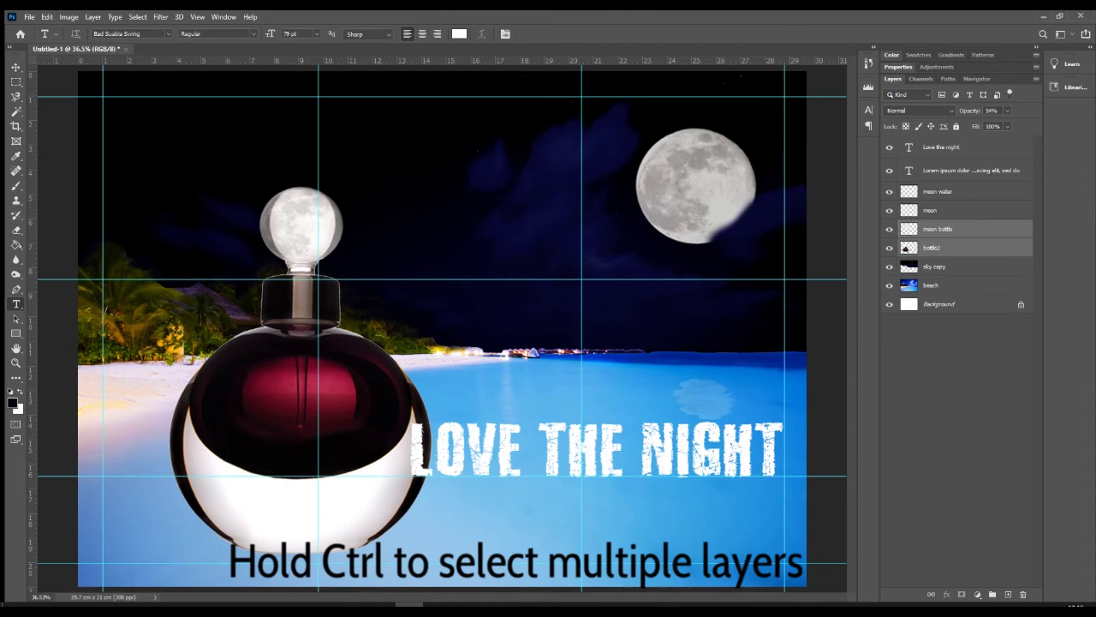
{"action": "left_click", "coordinate": [931, 595]}
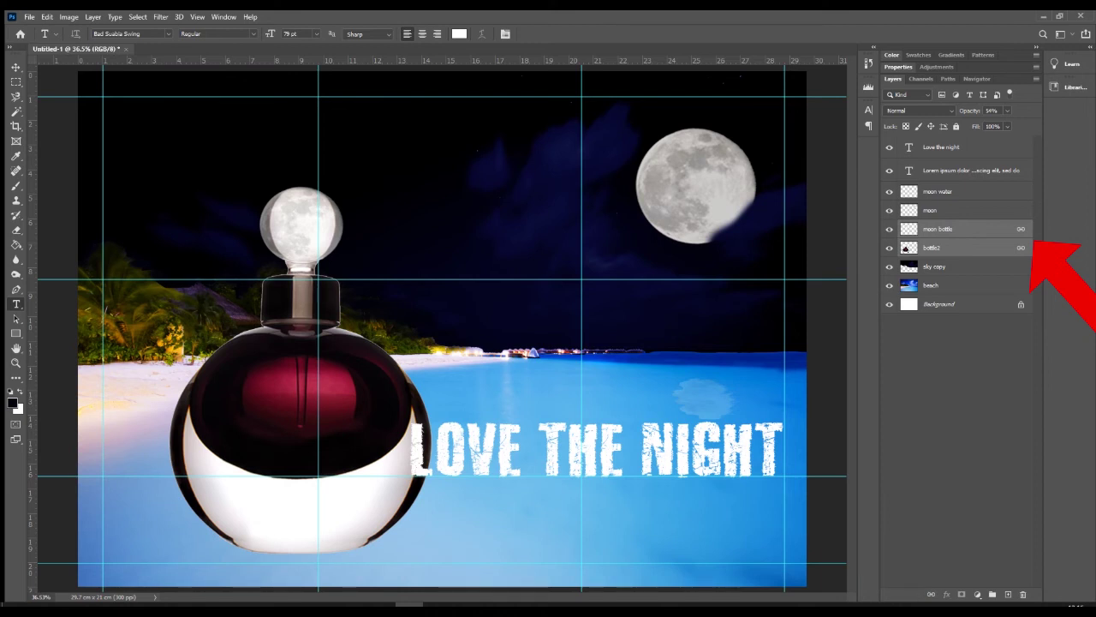
Move the linked bottle and its stopper moon left so they clear the heading, and hide the guides.
{"action": "left_click", "coordinate": [938, 230]}
{"action": "key", "text": "v"}
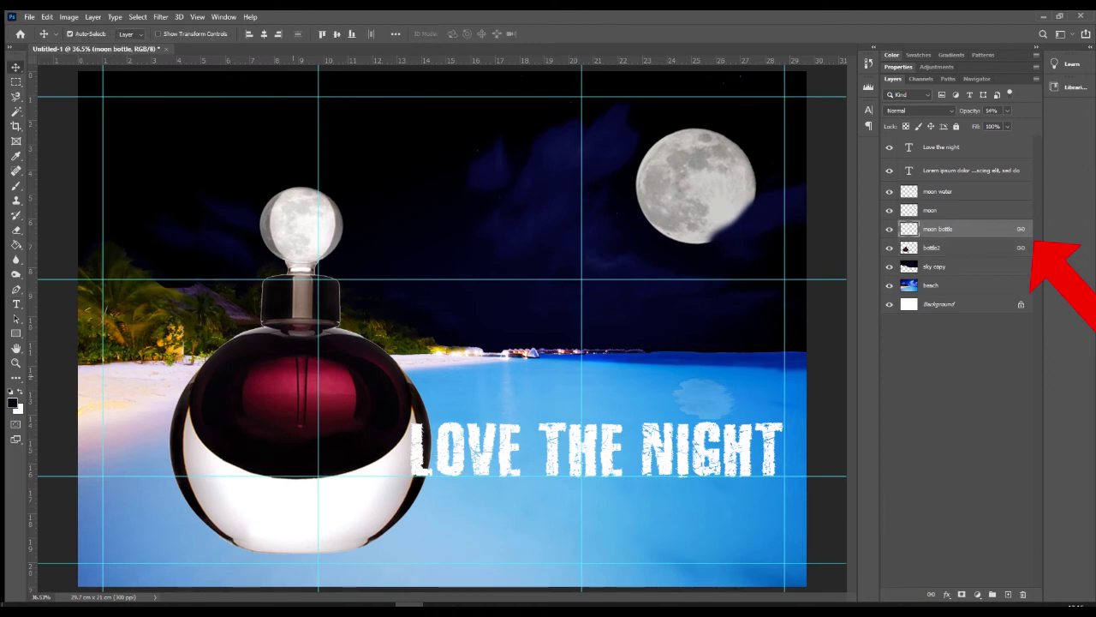
{"action": "left_click", "coordinate": [292, 377]}
{"action": "left_click_drag", "start_coordinate": [303, 349], "coordinate": [249, 349]}
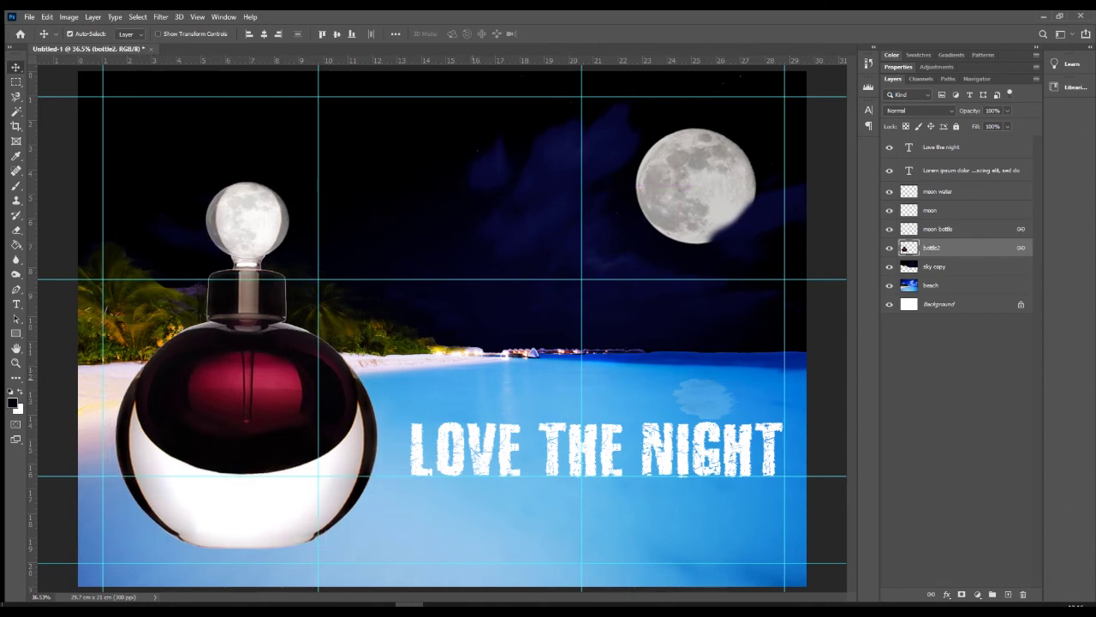
{"action": "key", "text": "ctrl+semicolon"}
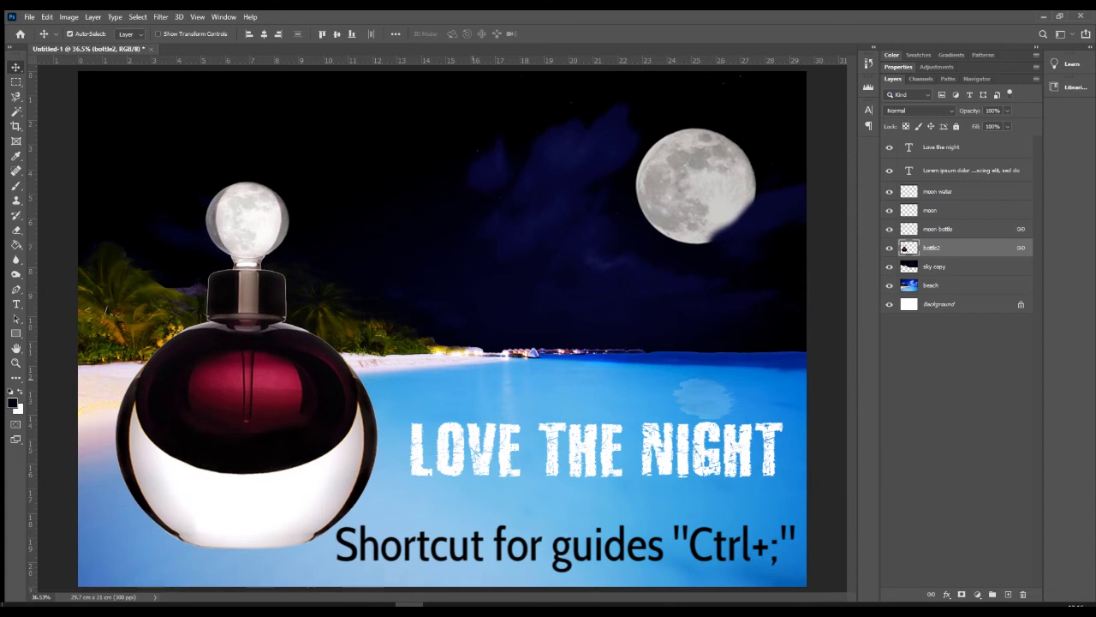
Add the text "Moon" across the front of the bottle as a separate type layer and commit it.
{"action": "left_click", "coordinate": [473, 447]}
{"action": "key", "text": "t"}
{"action": "left_click", "coordinate": [190, 501]}
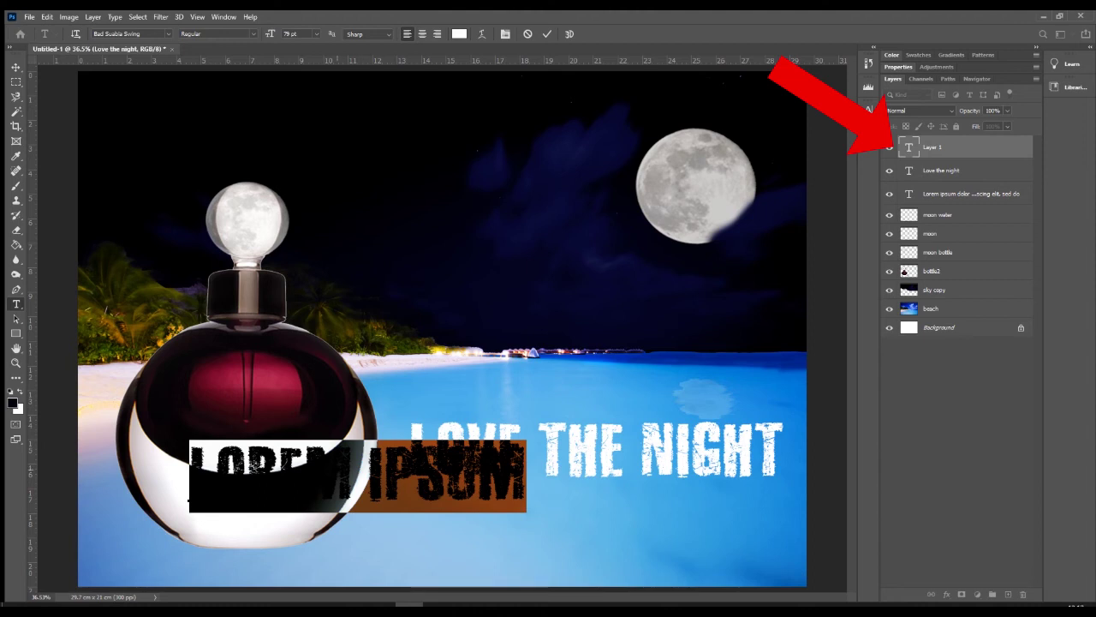
{"action": "type", "text": "MOO"}
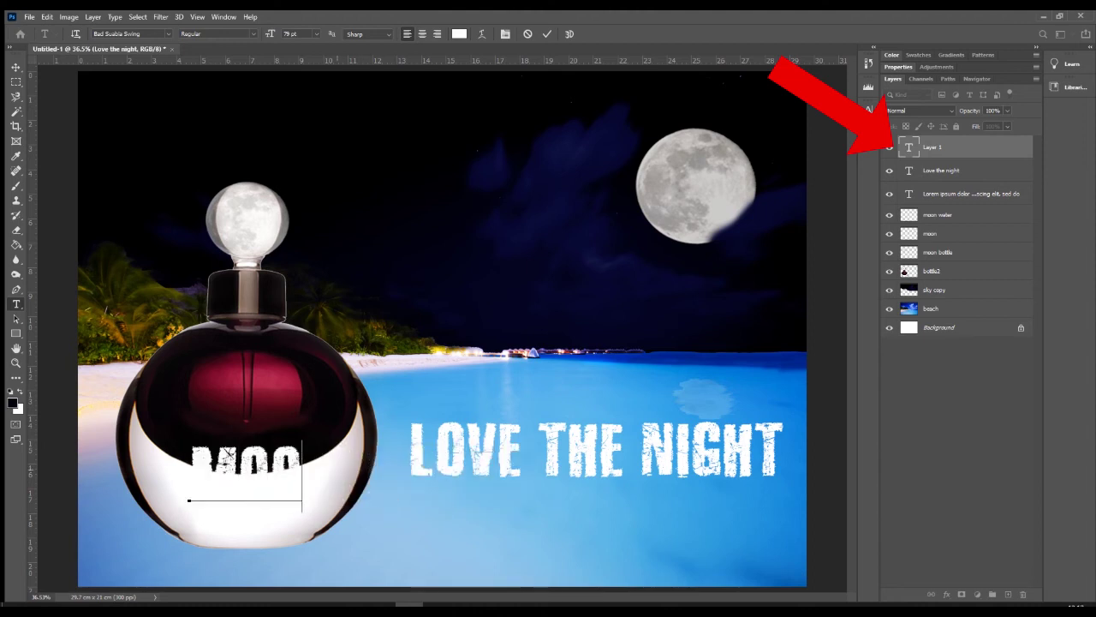
{"action": "type", "text": "njh"}
{"action": "key", "text": "BackSpace"}
{"action": "key", "text": "BackSpace"}
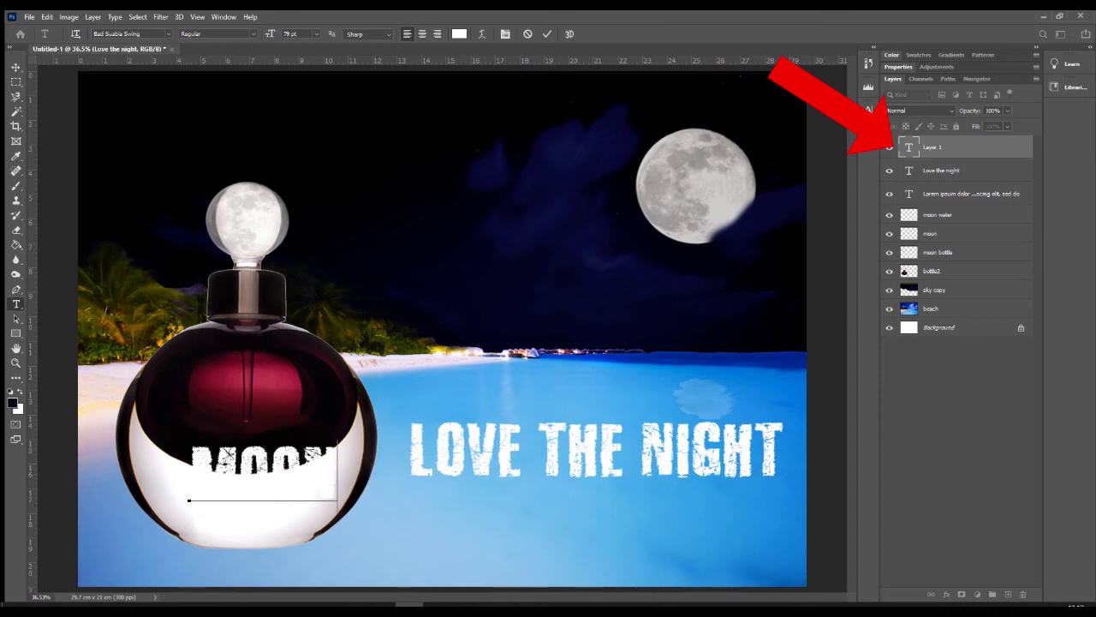
{"action": "left_click", "coordinate": [547, 34]}
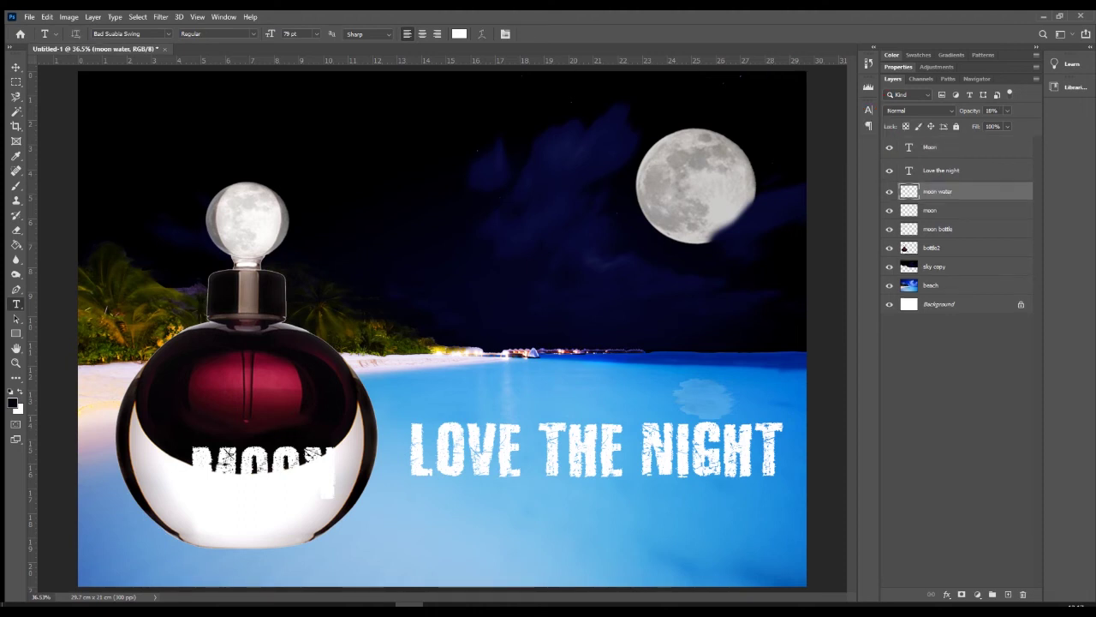
Move the Moon text down onto the white lower part of the bottle.
{"action": "left_click", "coordinate": [942, 147]}
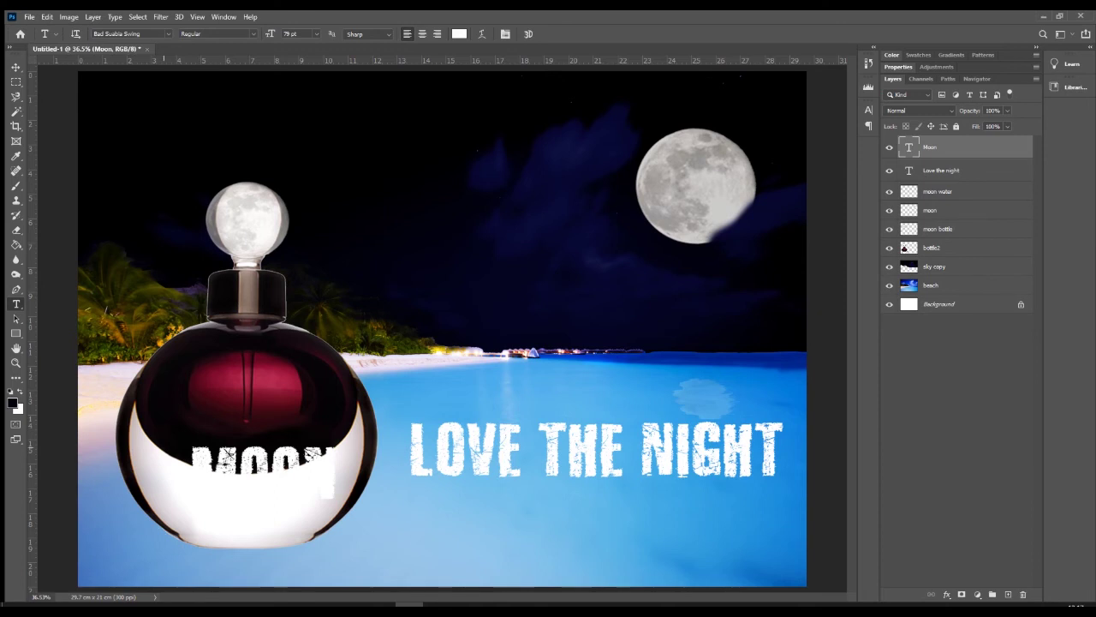
{"action": "key", "text": "v"}
{"action": "left_click_drag", "start_coordinate": [203, 499], "coordinate": [233, 499]}
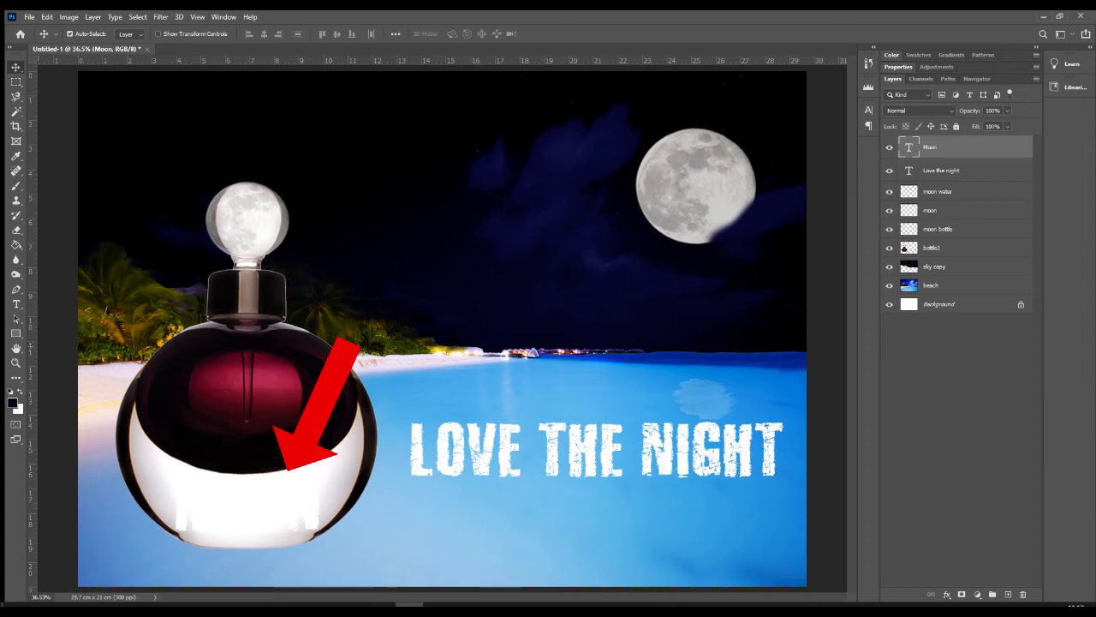
Set the Moon text's font to Blackadder ITC in the character settings.
{"action": "left_click", "coordinate": [16, 304]}
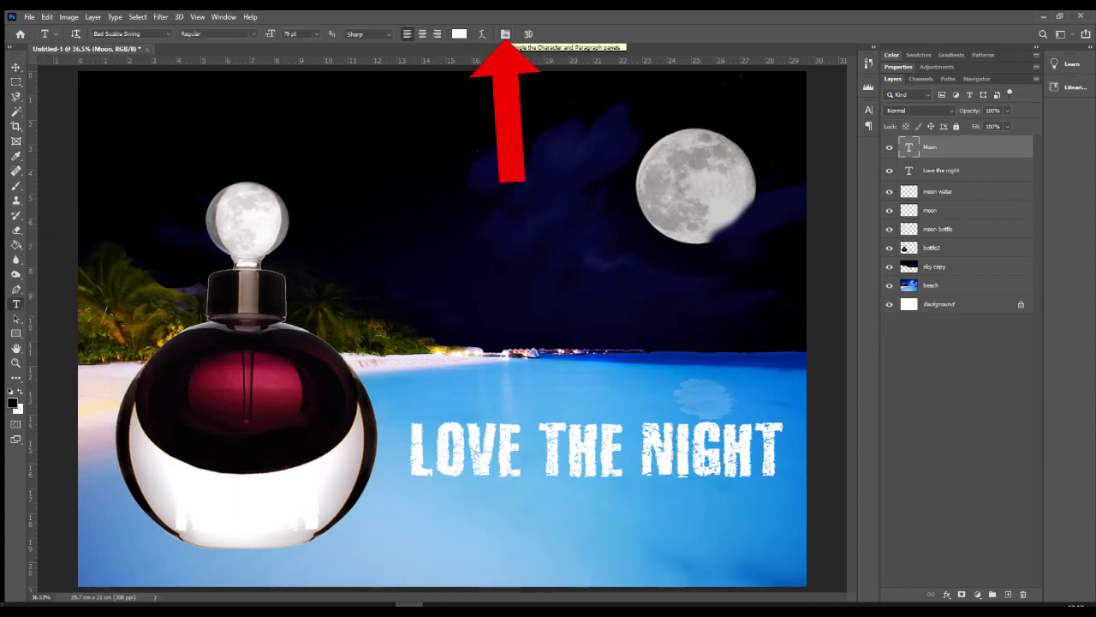
{"action": "left_click", "coordinate": [505, 34]}
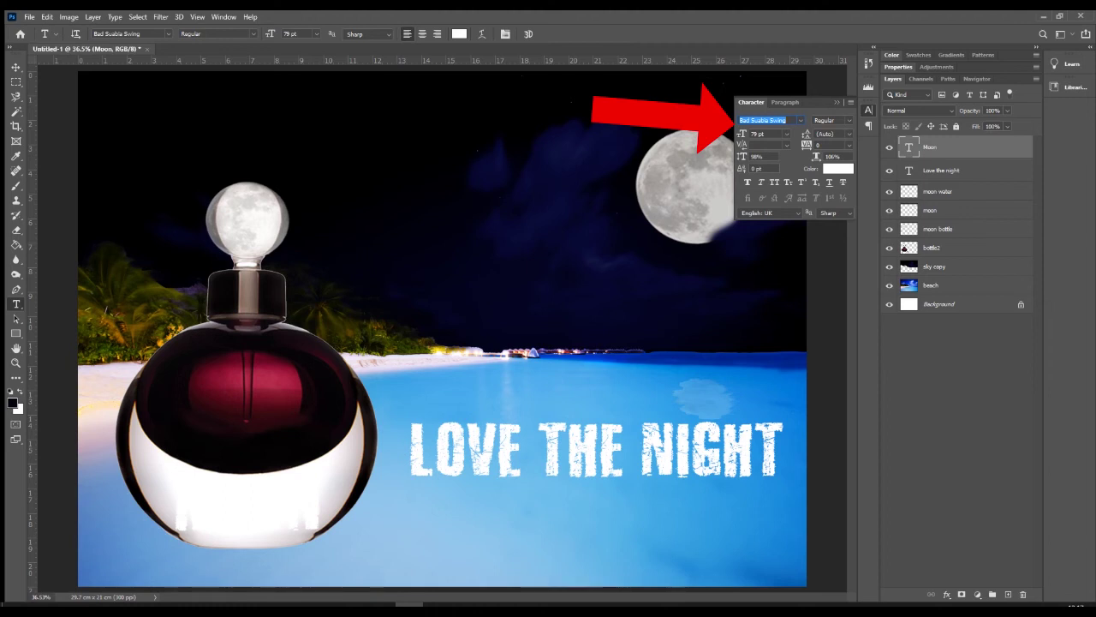
{"action": "left_click", "coordinate": [800, 120]}
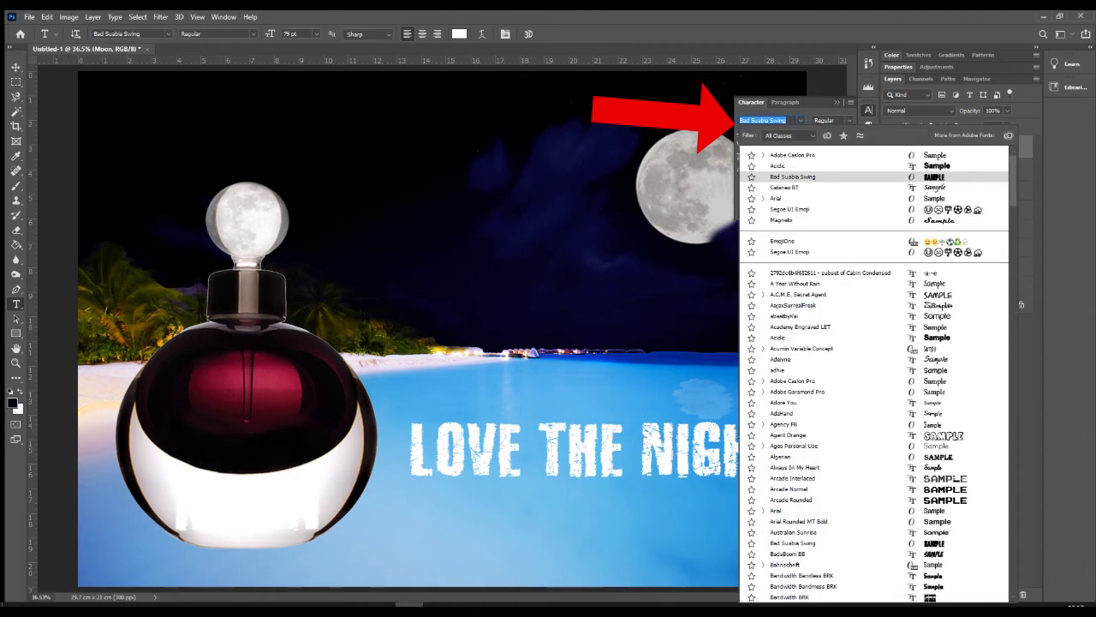
{"action": "type", "text": "ag"}
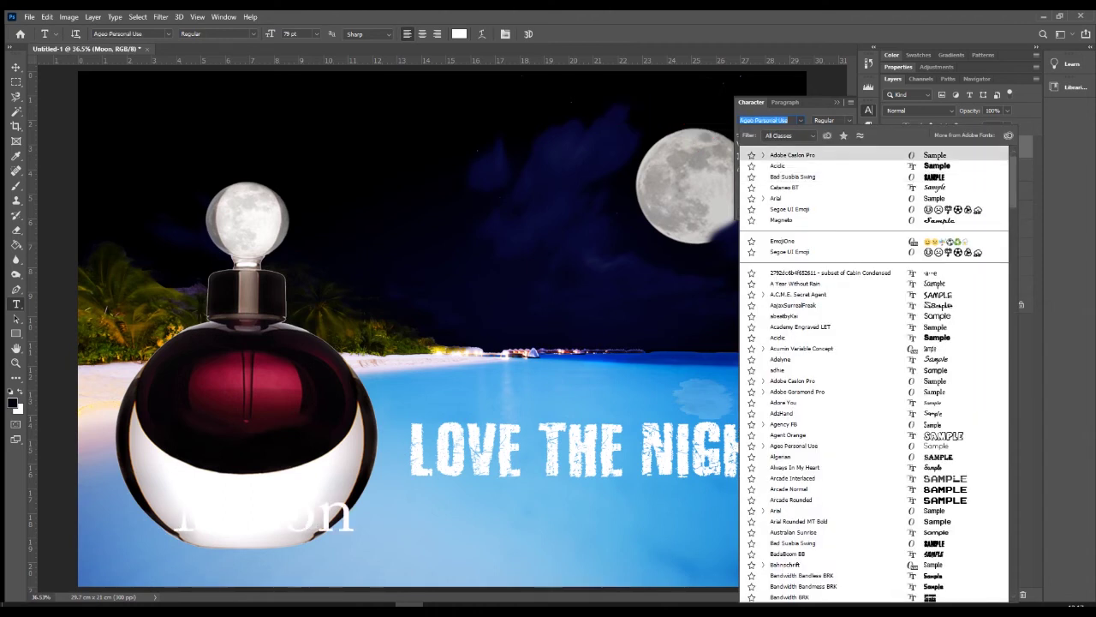
{"action": "scroll", "coordinate": [873, 431], "scroll_direction": "down", "scroll_amount": 1}
{"action": "scroll", "coordinate": [874, 531], "scroll_direction": "down", "scroll_amount": 3}
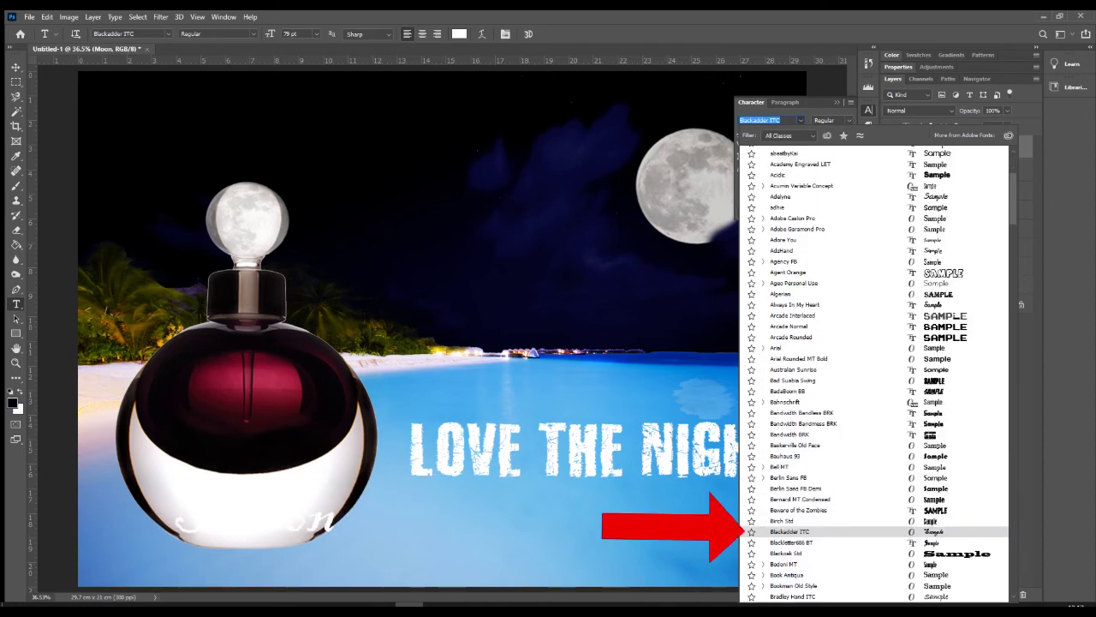
{"action": "key", "text": "Return"}
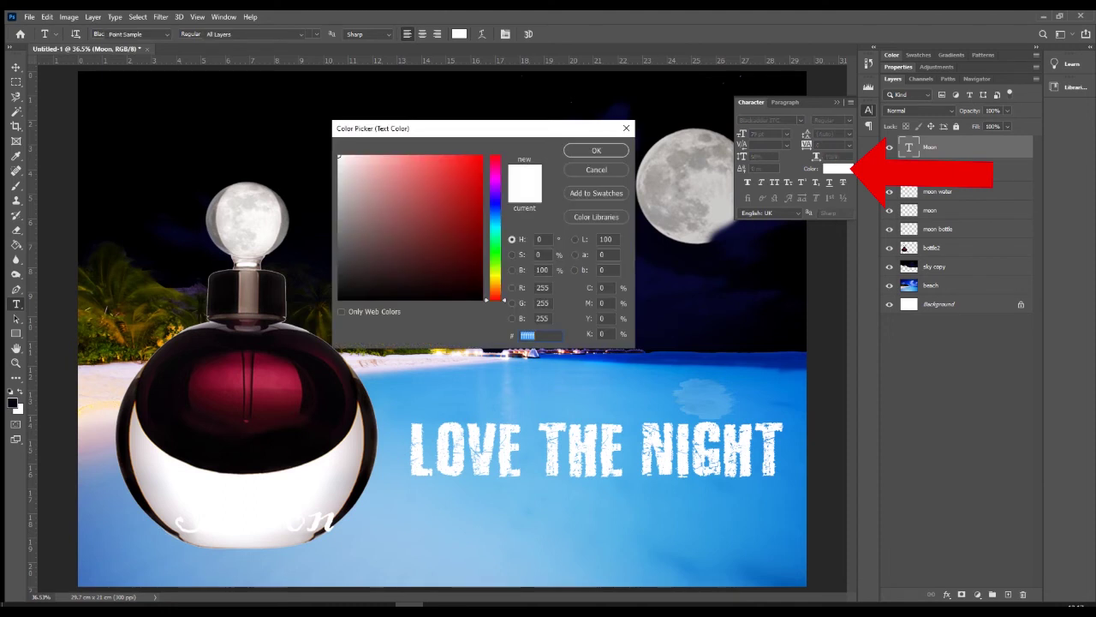
Set the Moon text's color to black (000000).
{"action": "left_click", "coordinate": [838, 168]}
{"action": "left_click_drag", "start_coordinate": [356, 299], "coordinate": [339, 300]}
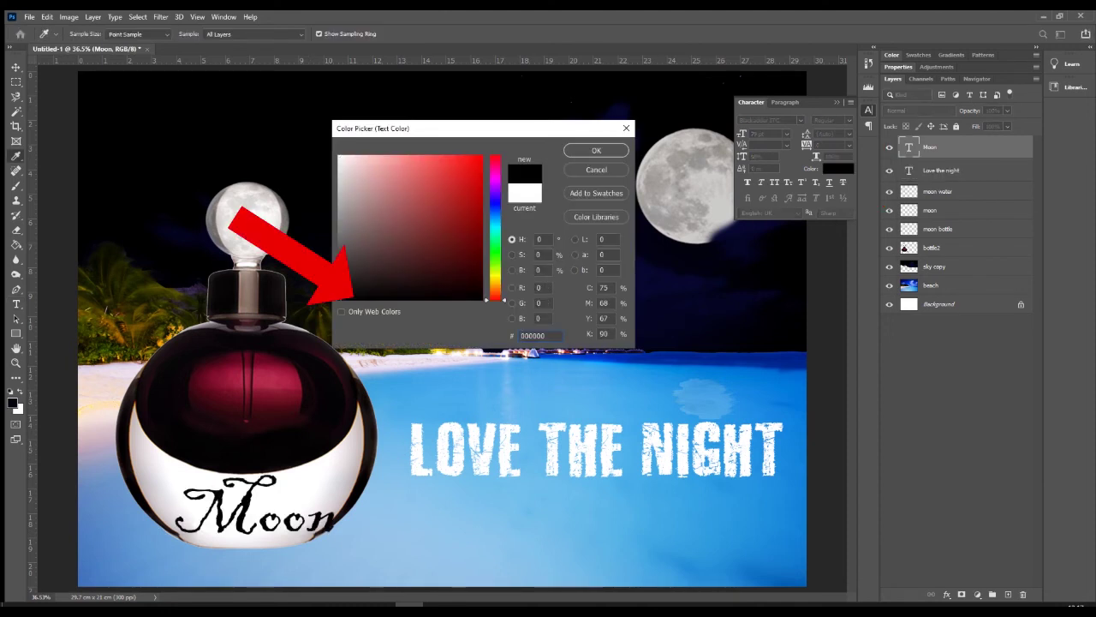
{"action": "key", "text": "Return"}
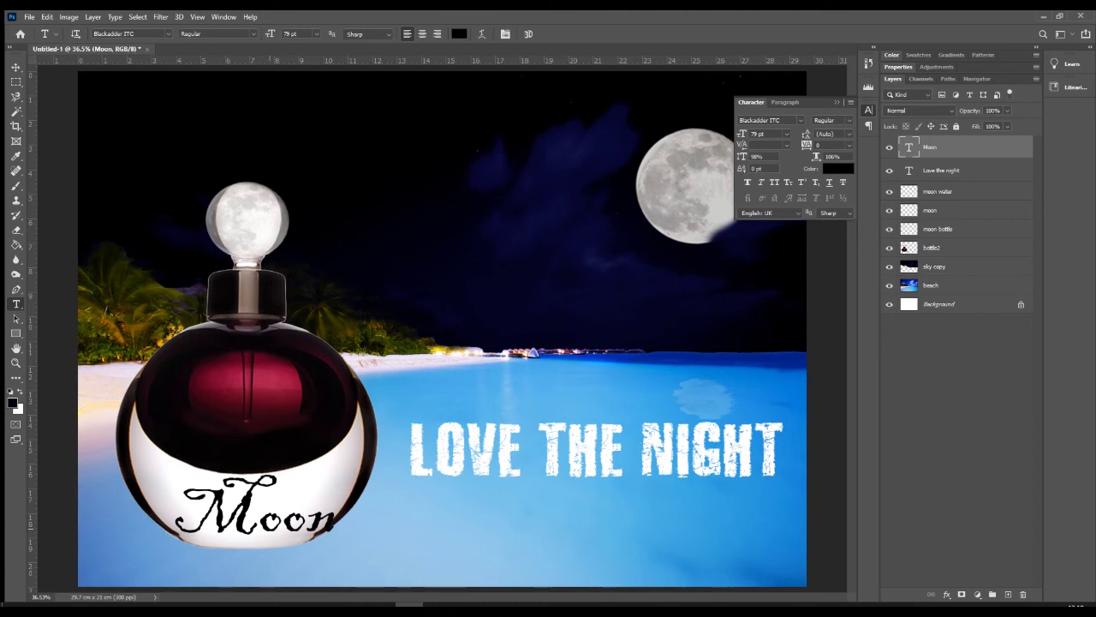
Reduce the font size of the whole word Moon on the bottle to 73 pt.
{"action": "left_click", "coordinate": [313, 524]}
{"action": "key", "text": "ctrl+a"}
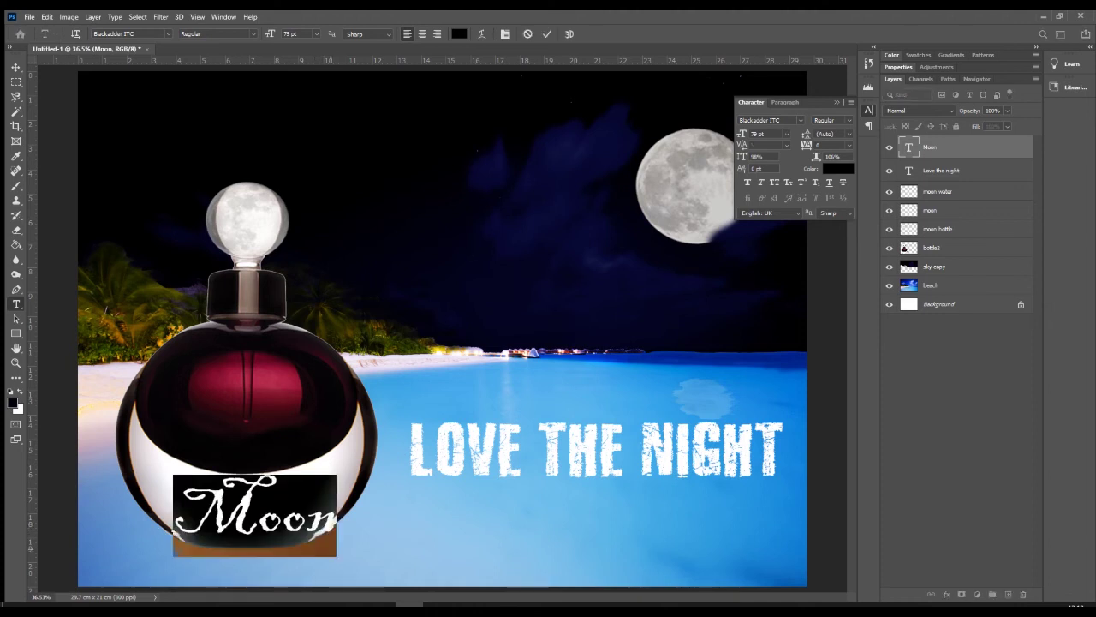
{"action": "left_click_drag", "start_coordinate": [741, 133], "coordinate": [738, 133]}
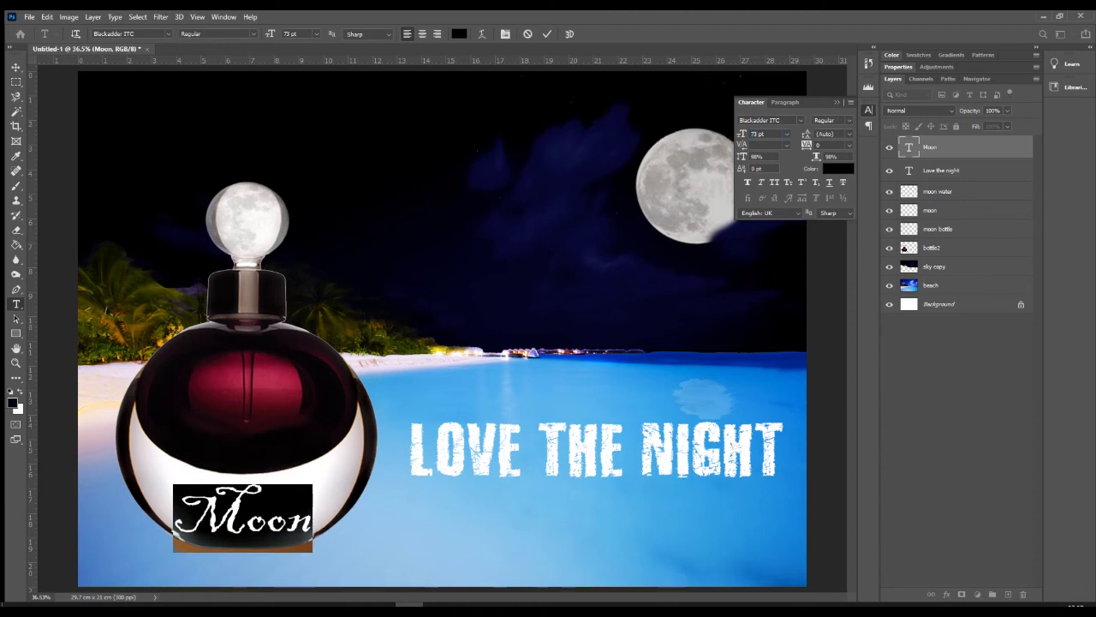
Try wider and narrower letter spacing on the Moon text and set its tracking to 40.
{"action": "key", "text": "alt+Right"}
{"action": "key", "text": "alt+Right"}
{"action": "key", "text": "alt+Right"}
{"action": "key", "text": "alt+Right"}
{"action": "key", "text": "alt+Right"}
{"action": "key", "text": "alt+Right"}
{"action": "key", "text": "alt+Right"}
{"action": "key", "text": "alt+Right"}
{"action": "key", "text": "alt+Right"}
{"action": "key", "text": "alt+Right"}
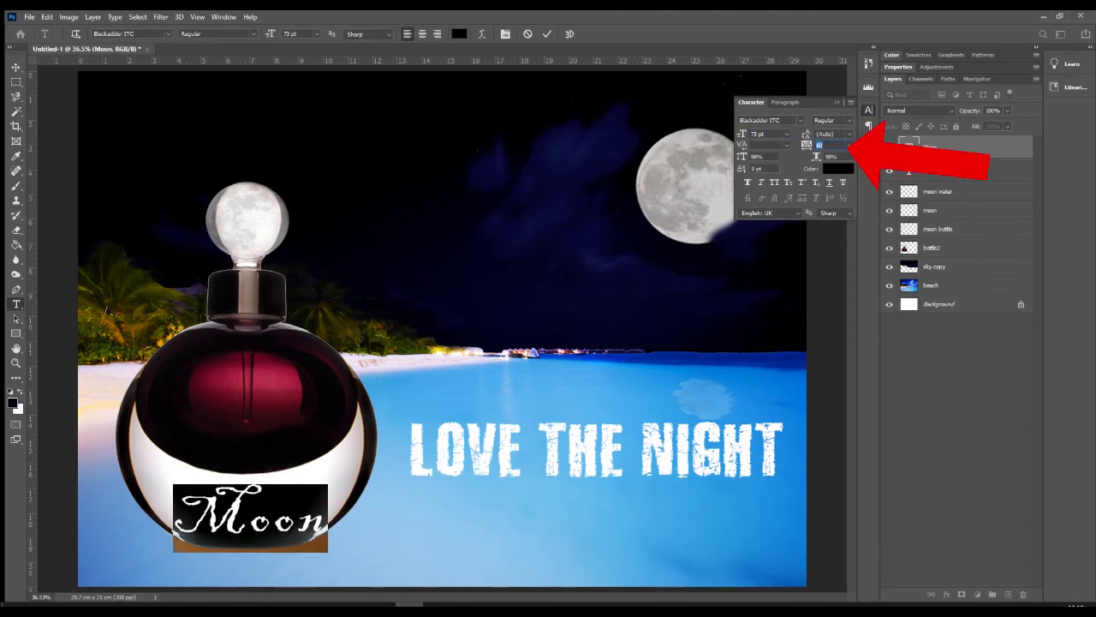
{"action": "key", "text": "alt+Left"}
{"action": "key", "text": "alt+Left"}
{"action": "key", "text": "alt+Left"}
{"action": "key", "text": "alt+Left"}
{"action": "key", "text": "alt+Left"}
{"action": "key", "text": "alt+Left"}
{"action": "key", "text": "alt+Left"}
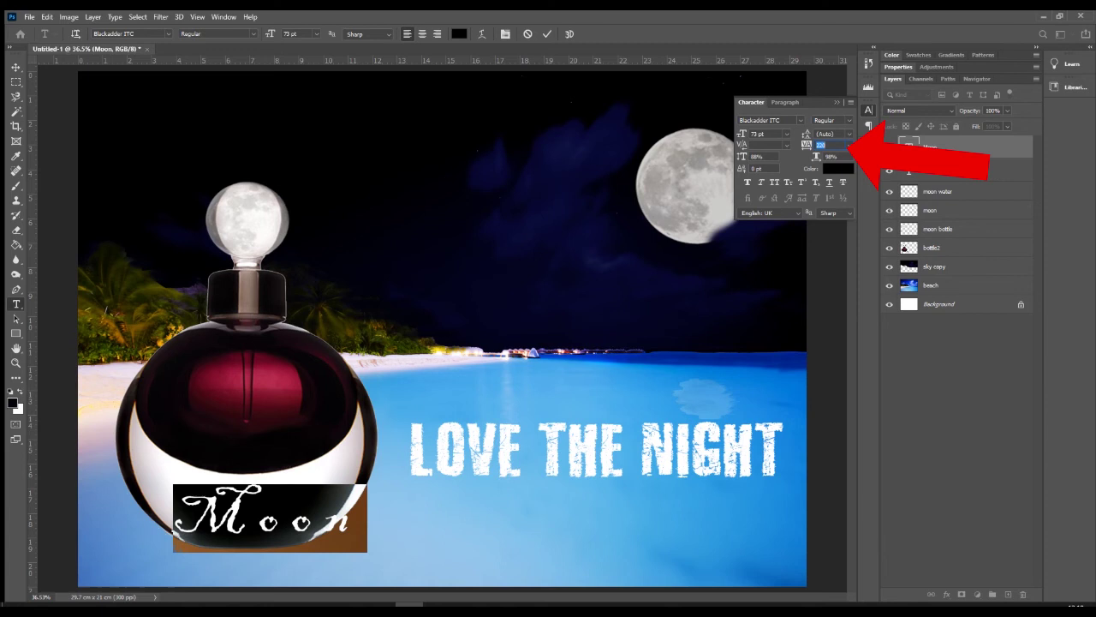
{"action": "key", "text": "alt+Left"}
{"action": "key", "text": "alt+Left"}
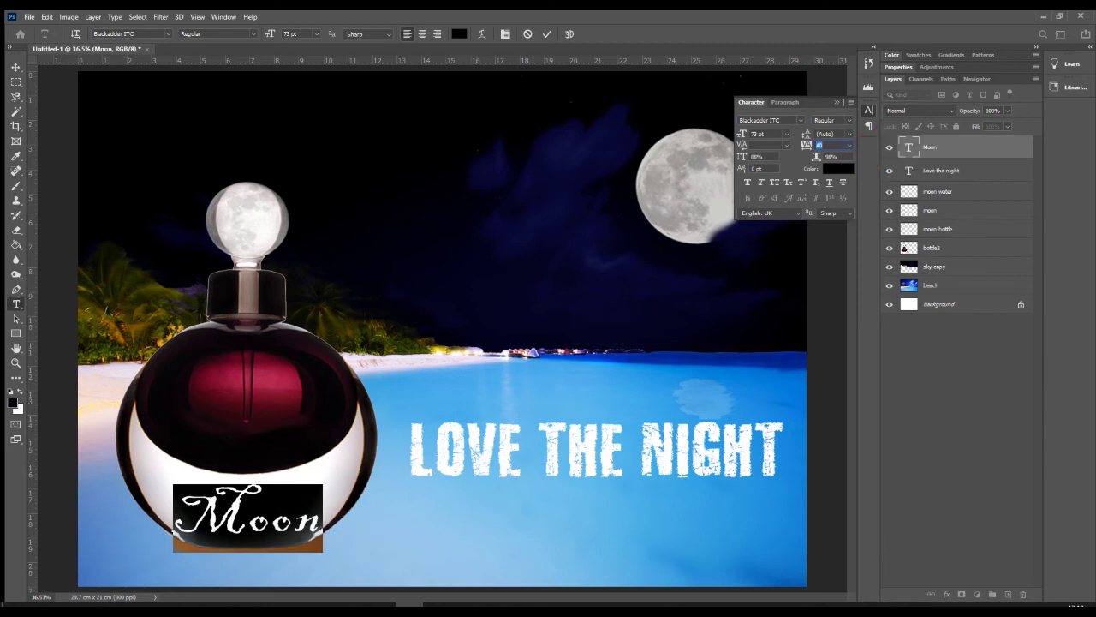
Set the Moon text's horizontal scale to 103%.
{"action": "left_click_drag", "start_coordinate": [816, 156], "coordinate": [826, 157]}
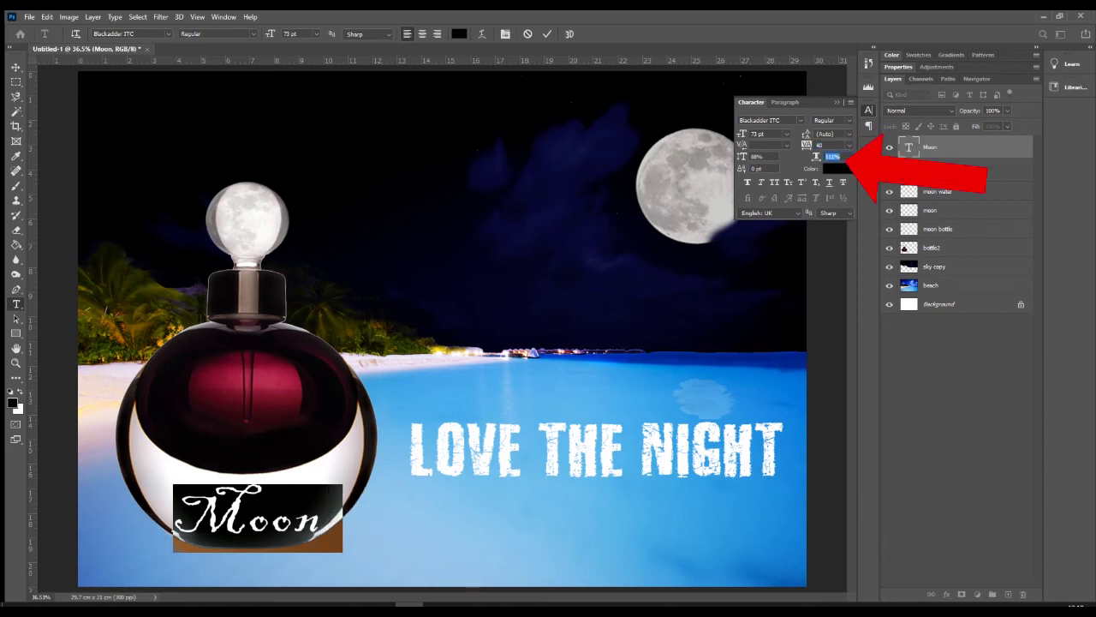
{"action": "key", "text": "Down"}
{"action": "key", "text": "Down"}
{"action": "key", "text": "Down"}
{"action": "key", "text": "Down"}
{"action": "key", "text": "Down"}
{"action": "key", "text": "Down"}
{"action": "key", "text": "Down"}
{"action": "key", "text": "Down"}
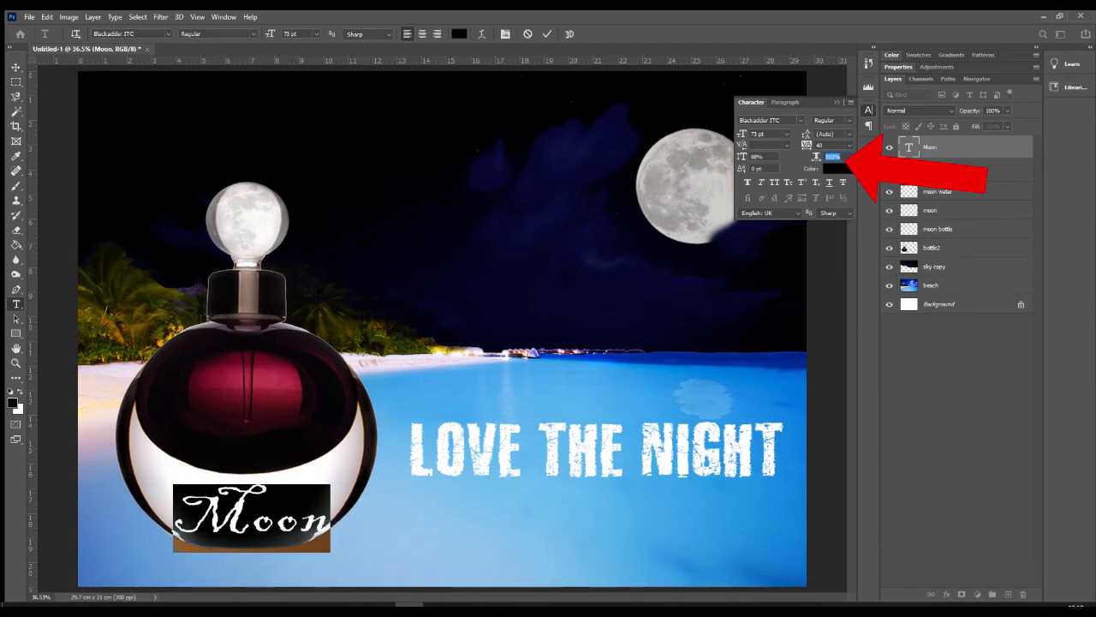
{"action": "key", "text": "Return"}
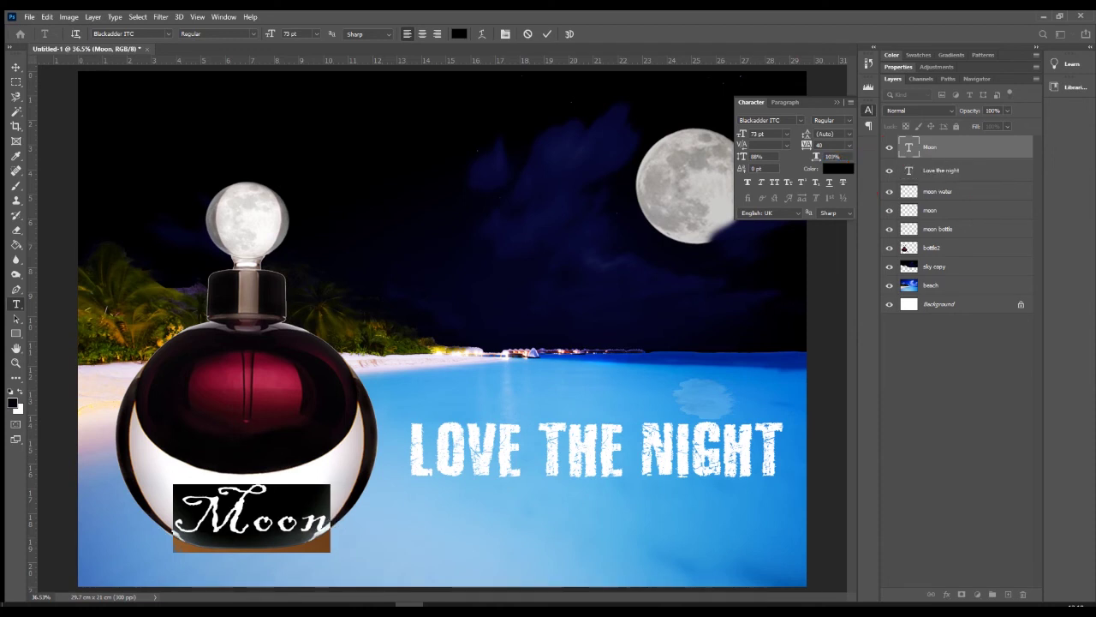
Recolor the Moon text crimson (a31a3e), commit it, and nudge it slightly up and left on the bottle's white area.
{"action": "left_click", "coordinate": [838, 169]}
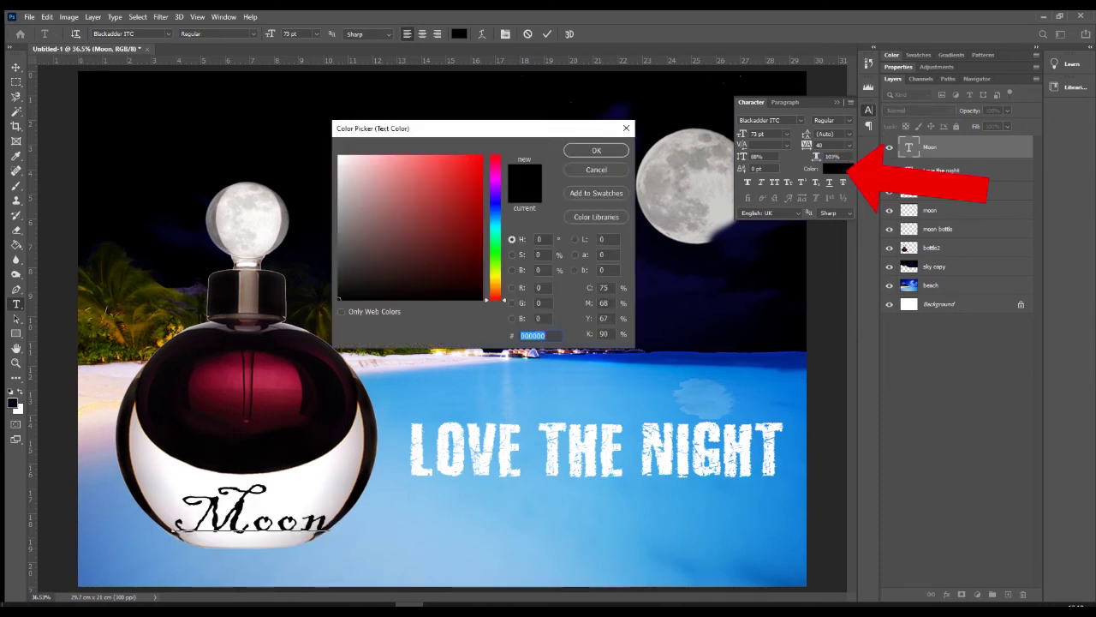
{"action": "left_click", "coordinate": [224, 376]}
{"action": "left_click_drag", "start_coordinate": [297, 370], "coordinate": [293, 345]}
{"action": "mouse_move", "coordinate": [380, 295]}
{"action": "left_mouse_down"}
{"action": "mouse_move", "coordinate": [463, 205]}
{"action": "mouse_move", "coordinate": [439, 289]}
{"action": "mouse_move", "coordinate": [457, 205]}
{"action": "mouse_move", "coordinate": [473, 250]}
{"action": "mouse_move", "coordinate": [439, 288]}
{"action": "mouse_move", "coordinate": [470, 245]}
{"action": "mouse_move", "coordinate": [460, 276]}
{"action": "mouse_move", "coordinate": [459, 207]}
{"action": "left_mouse_up"}
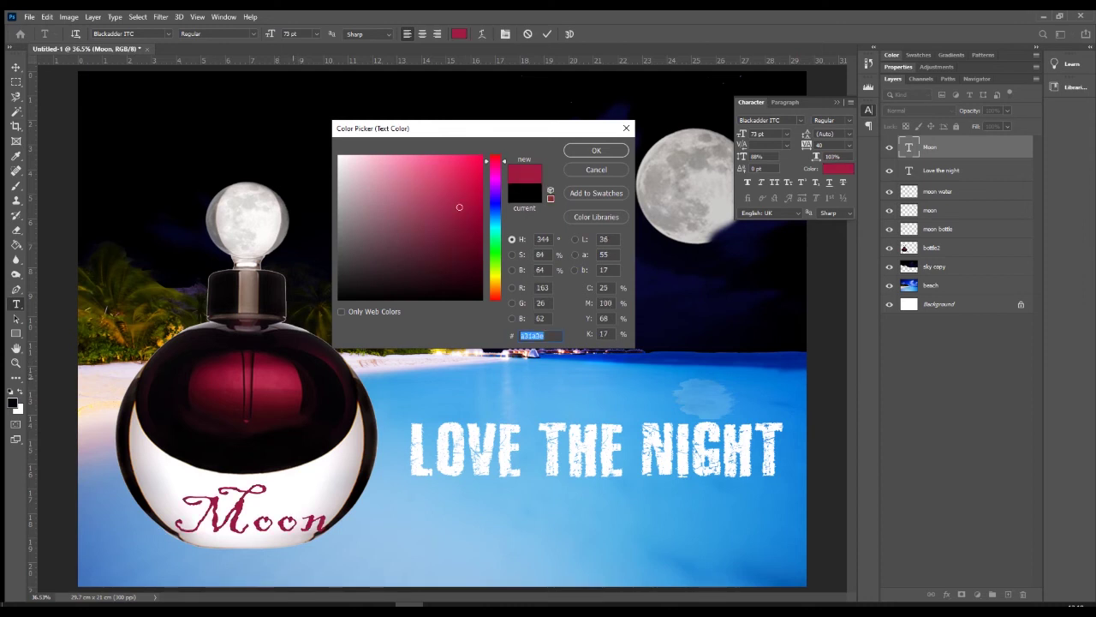
{"action": "left_click", "coordinate": [596, 151]}
{"action": "left_click", "coordinate": [592, 334]}
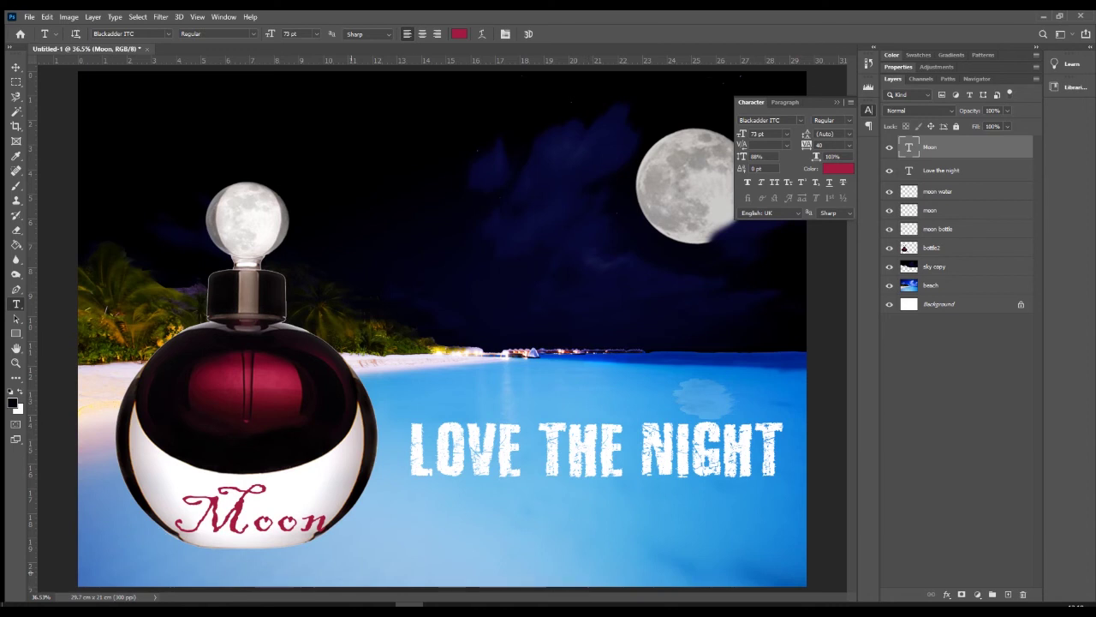
{"action": "key", "text": "v"}
{"action": "left_click_drag", "start_coordinate": [281, 489], "coordinate": [279, 481]}
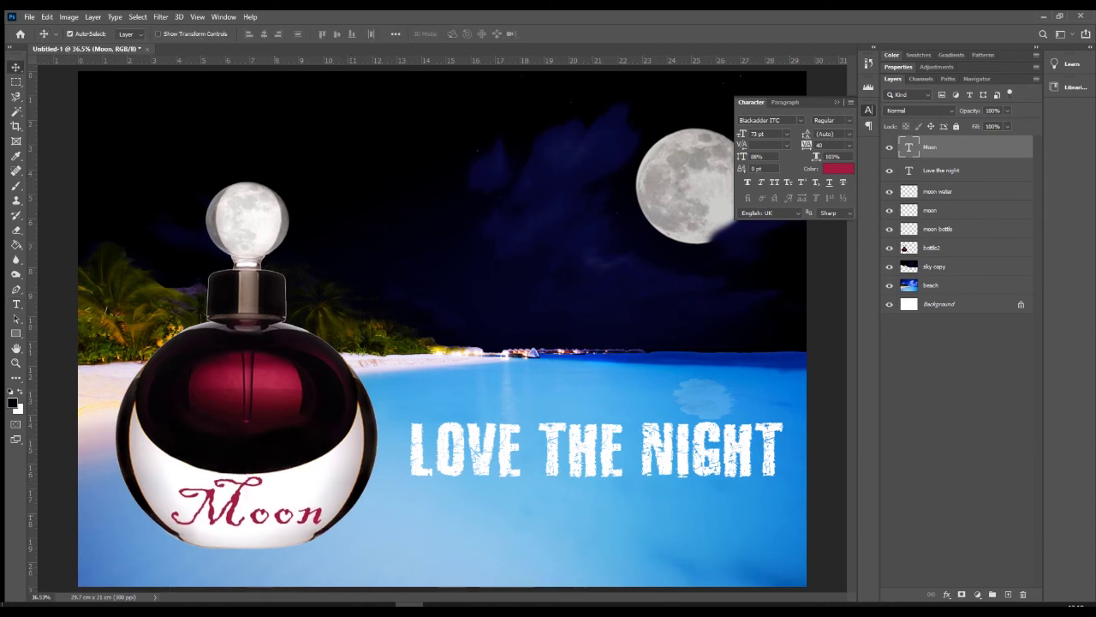
Warp the Moon text with a horizontal Arc Lower style at +39% bend and commit the text.
{"action": "key", "text": "t"}
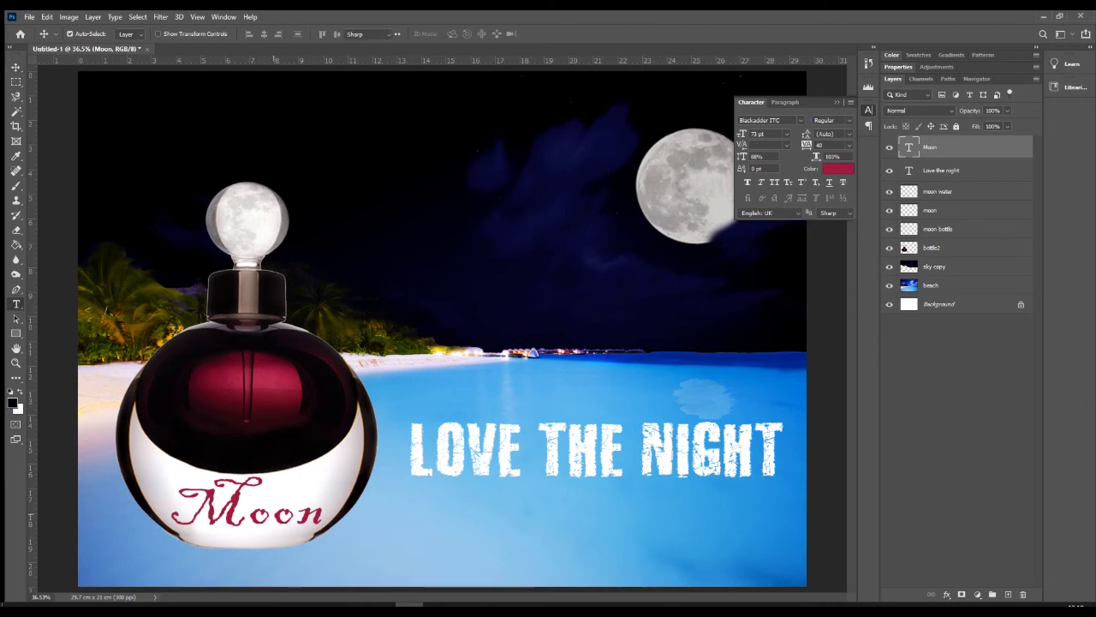
{"action": "double_click", "coordinate": [274, 518]}
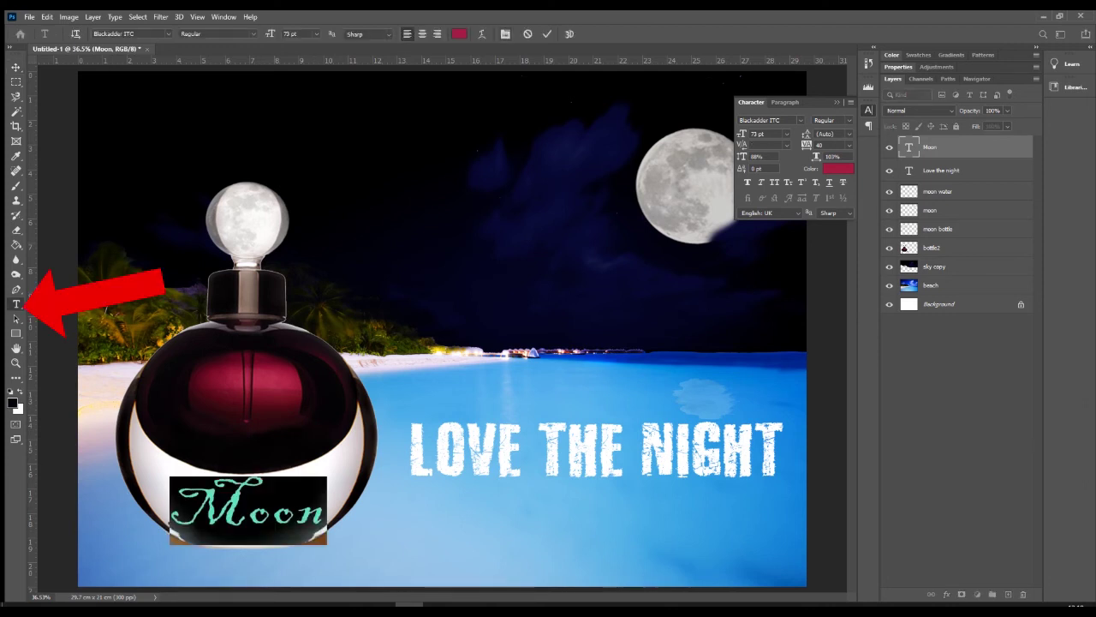
{"action": "left_click", "coordinate": [481, 34]}
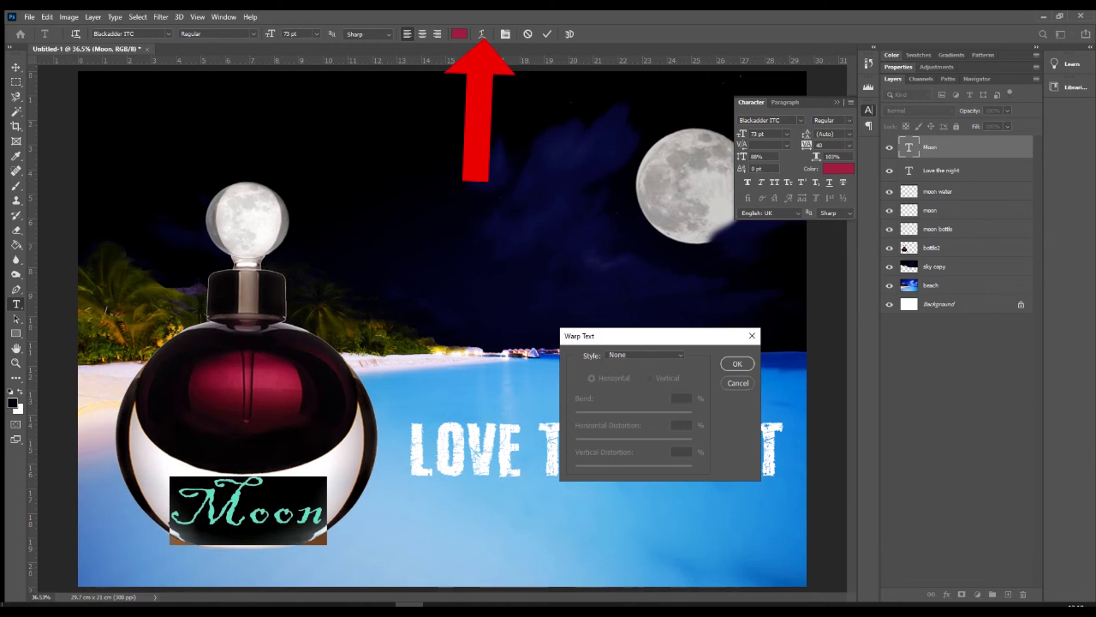
{"action": "left_click", "coordinate": [645, 355]}
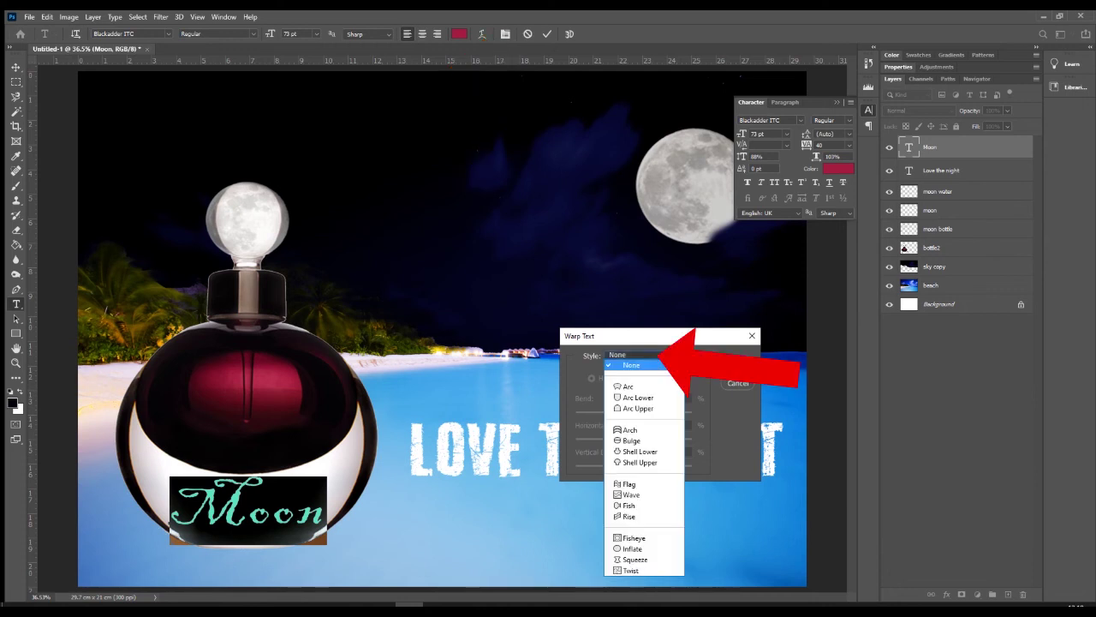
{"action": "left_click", "coordinate": [638, 398]}
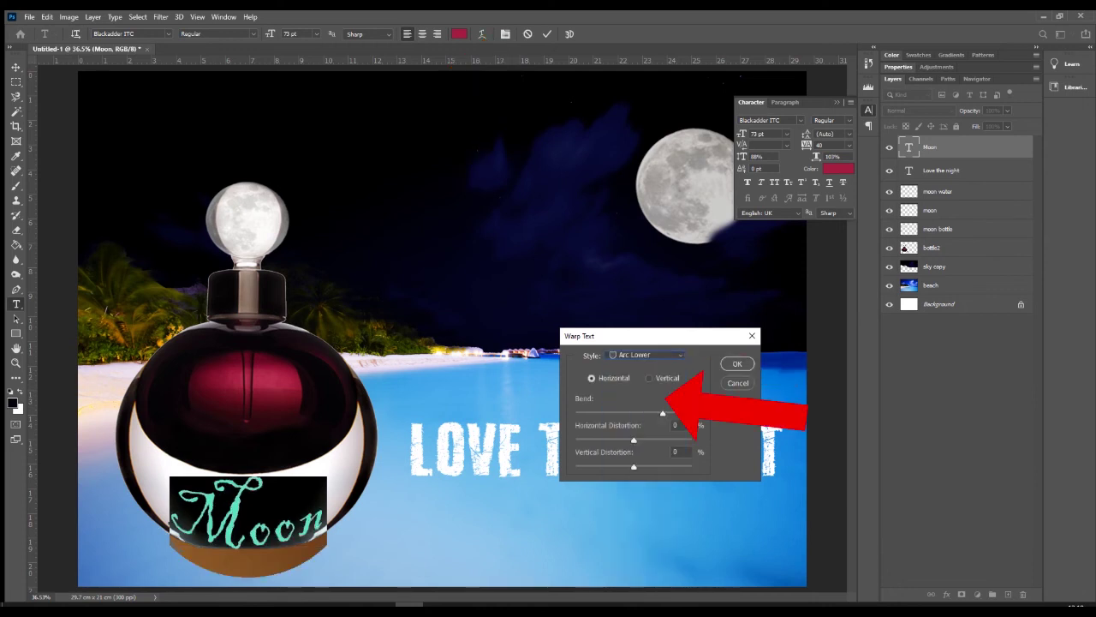
{"action": "left_click_drag", "start_coordinate": [663, 414], "coordinate": [656, 414]}
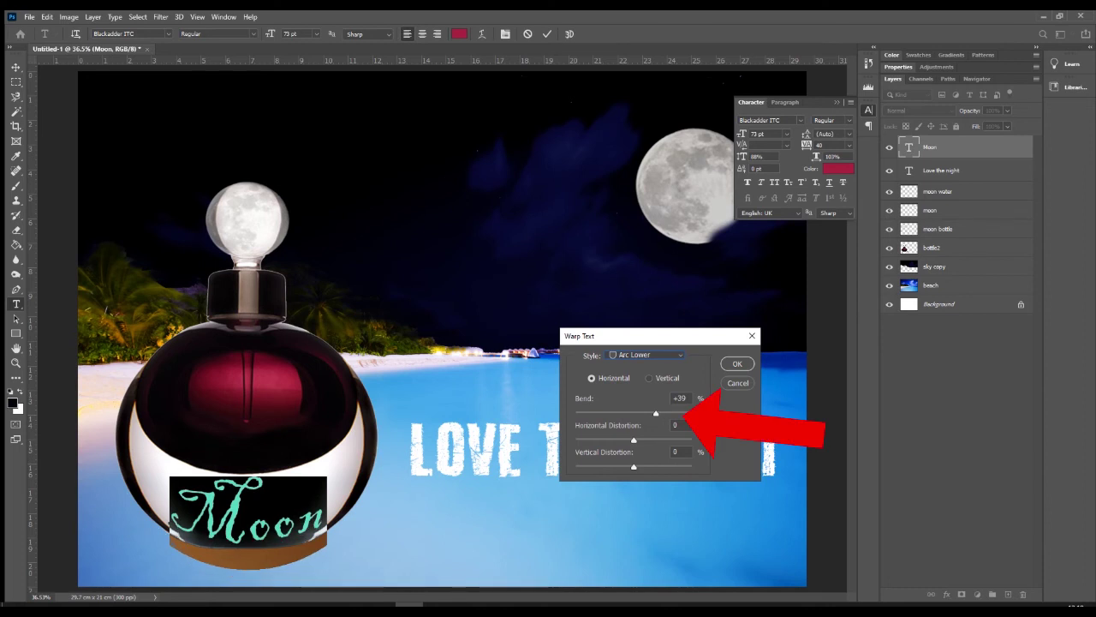
{"action": "left_click", "coordinate": [737, 363]}
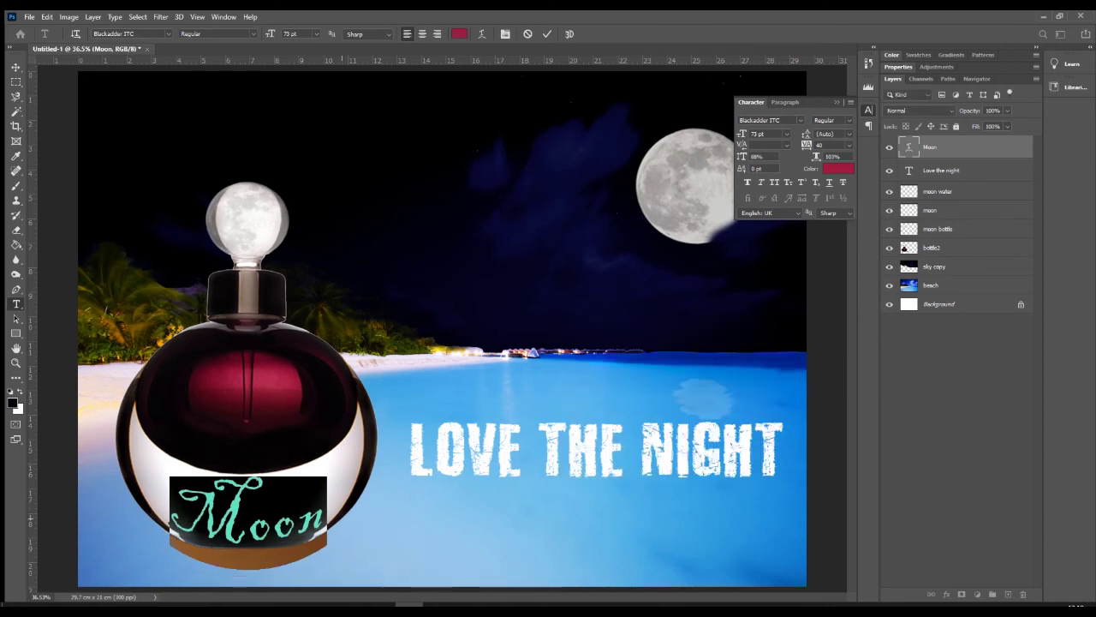
{"action": "left_click", "coordinate": [546, 33]}
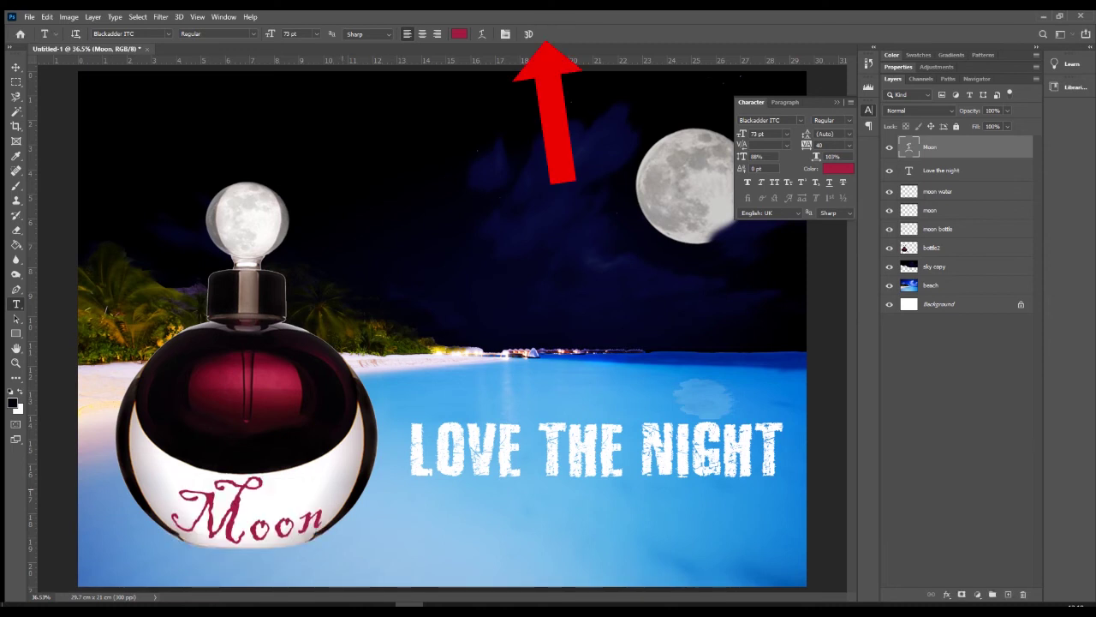
{"action": "key", "text": "v"}
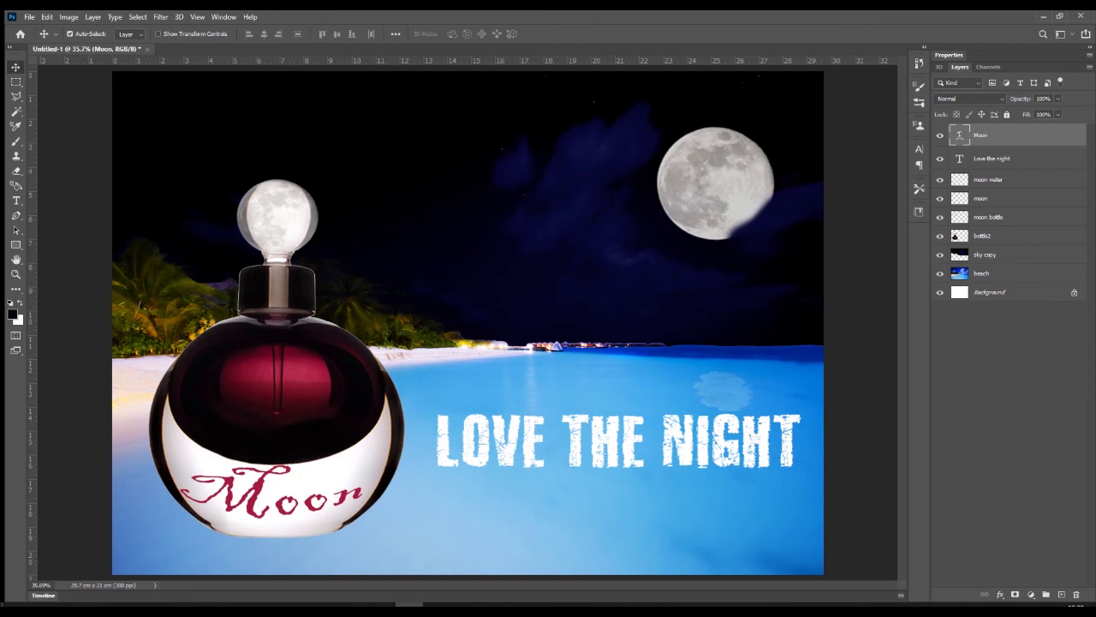
{"action": "double_click", "coordinate": [982, 136]}
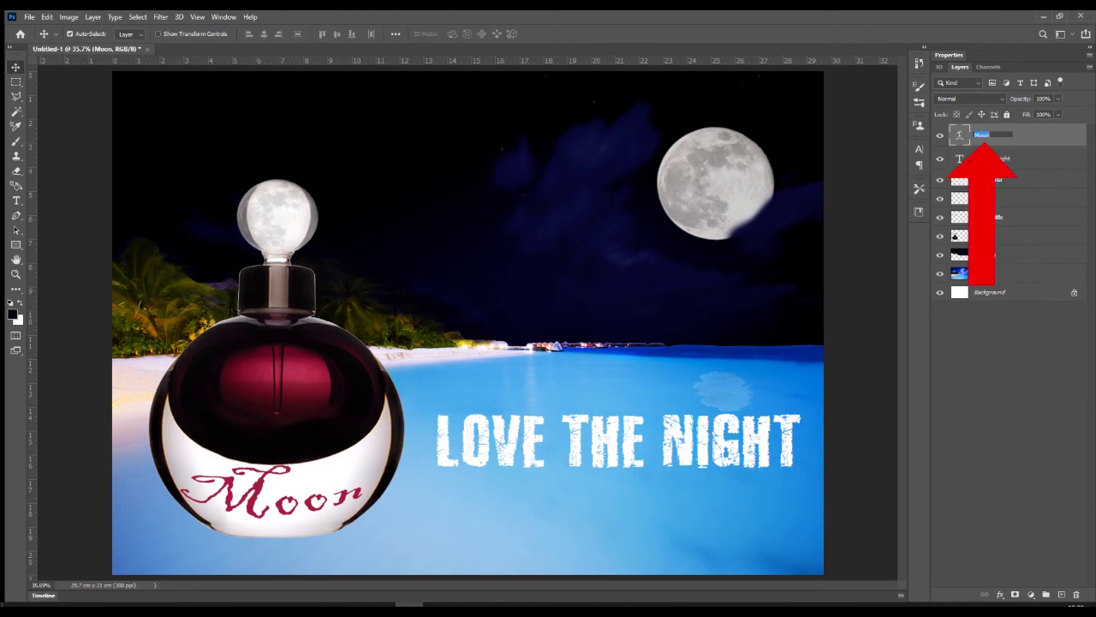
{"action": "key", "text": "Return"}
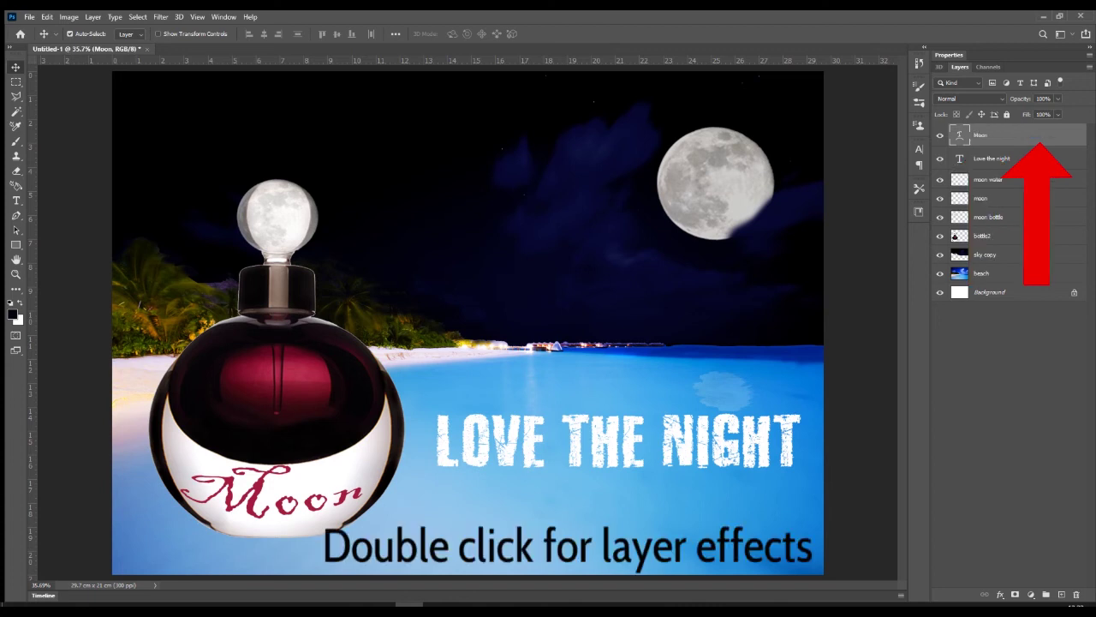
Add a Gradient Overlay layer effect to the Moon text using the magenta-to-violet preset from the Purples group.
{"action": "double_click", "coordinate": [1039, 135]}
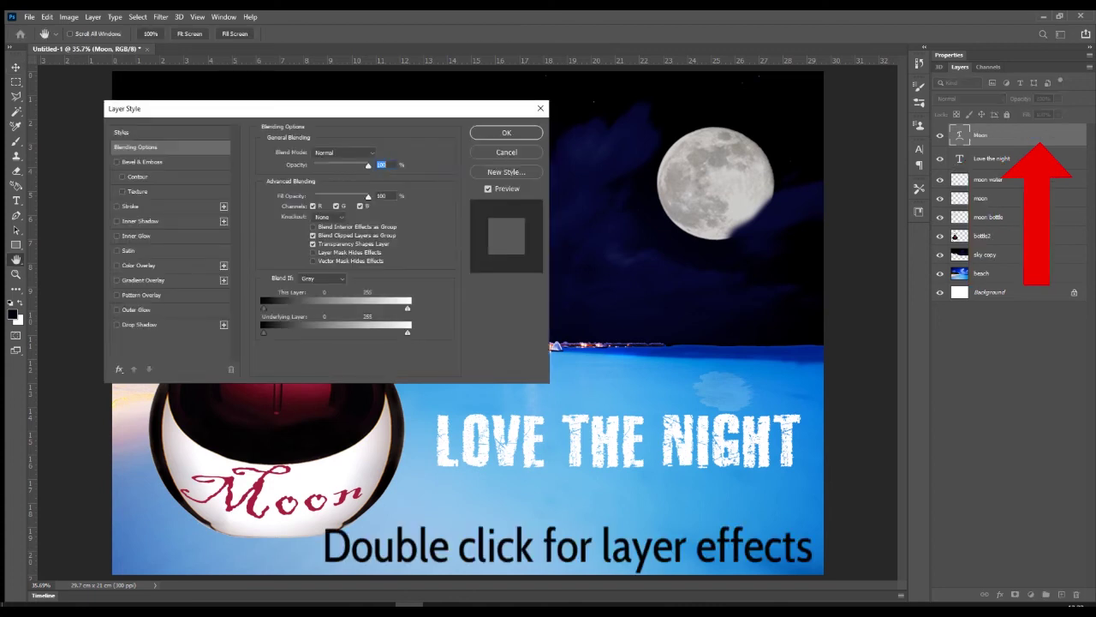
{"action": "left_click_drag", "start_coordinate": [257, 108], "coordinate": [560, 89]}
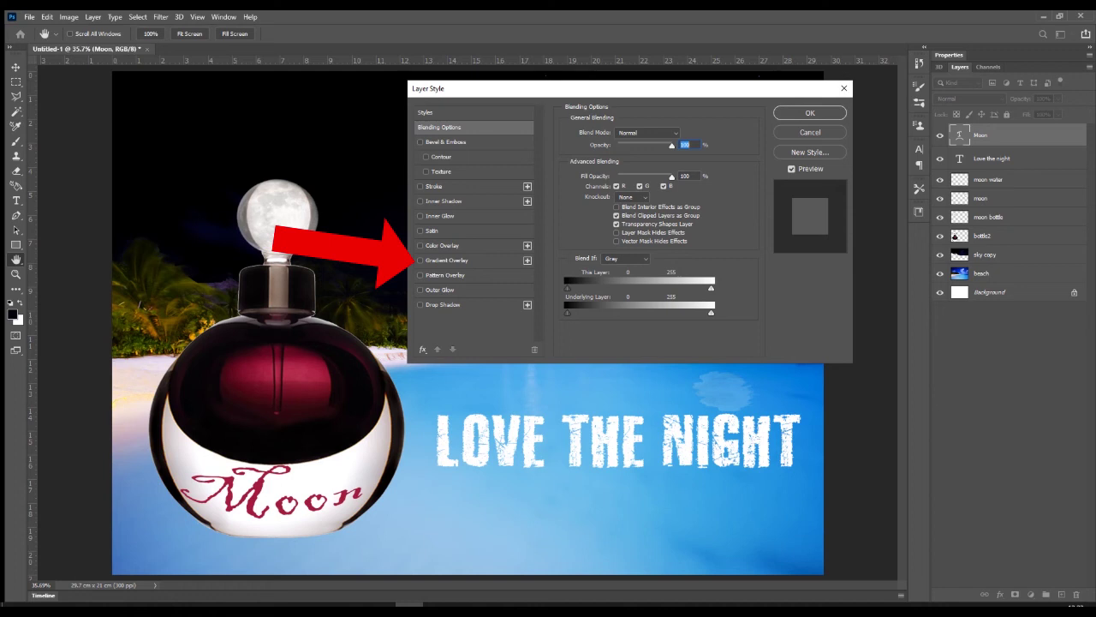
{"action": "left_click", "coordinate": [446, 260]}
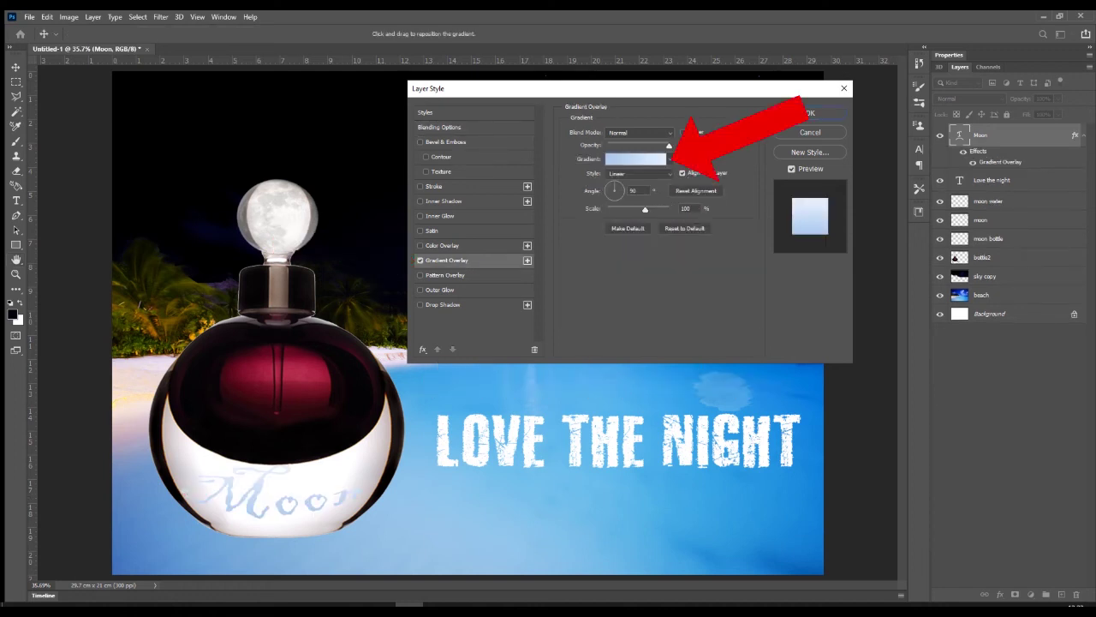
{"action": "left_click", "coordinate": [670, 159]}
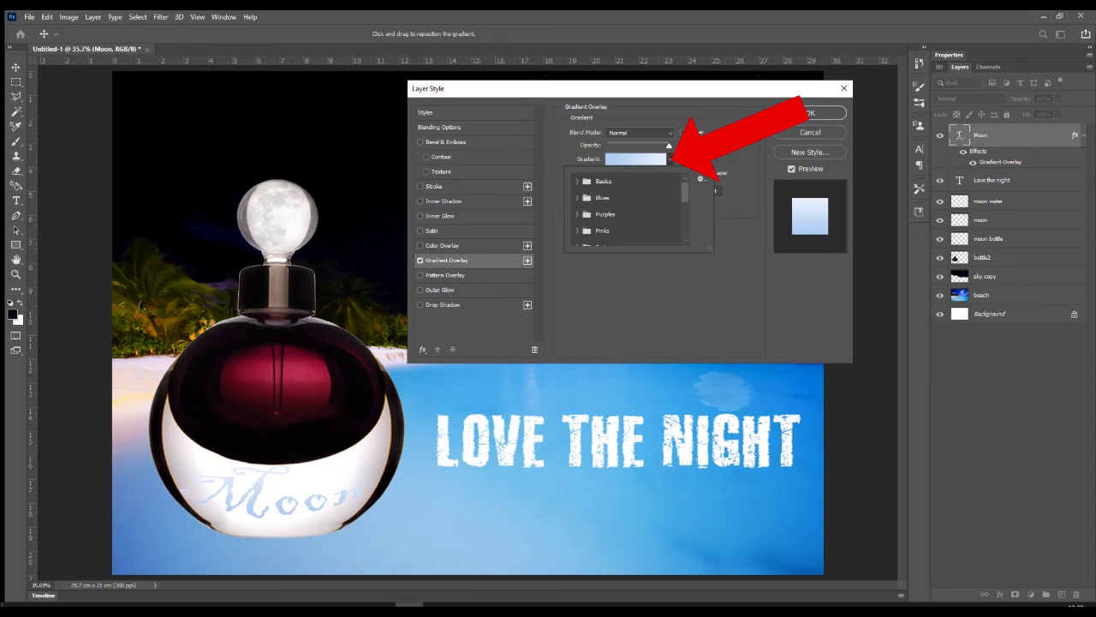
{"action": "left_click", "coordinate": [577, 214]}
{"action": "scroll", "coordinate": [628, 211], "scroll_direction": "down", "scroll_amount": 5}
{"action": "left_click", "coordinate": [664, 223]}
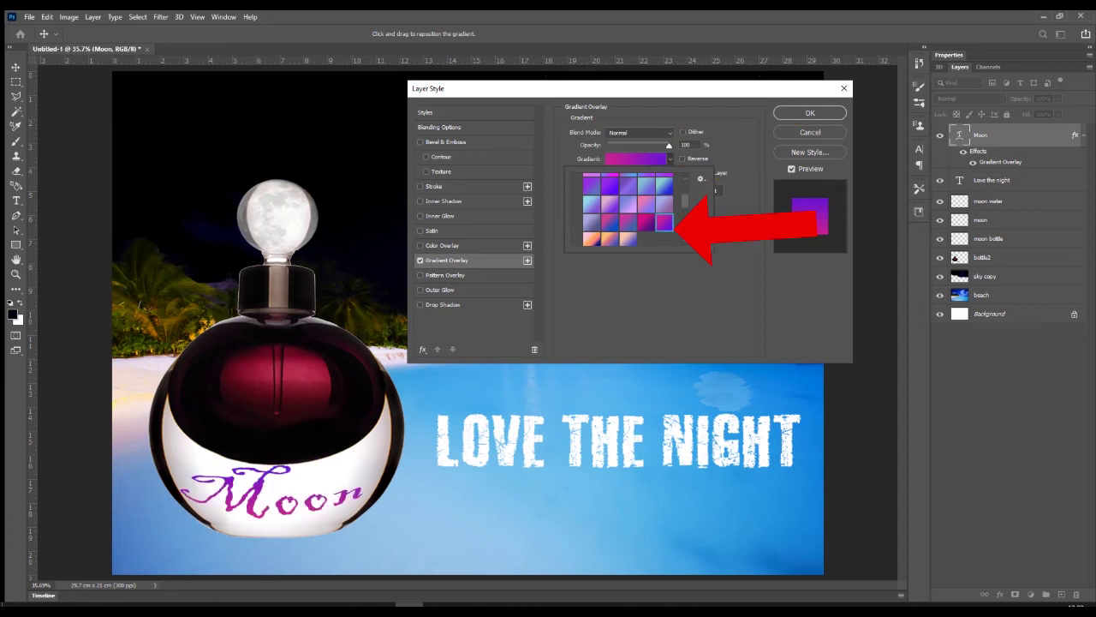
Try several neighbouring gradient presets on the Moon text and return to the magenta-to-violet preset in the Purples group.
{"action": "left_click", "coordinate": [647, 223]}
{"action": "left_click", "coordinate": [592, 240]}
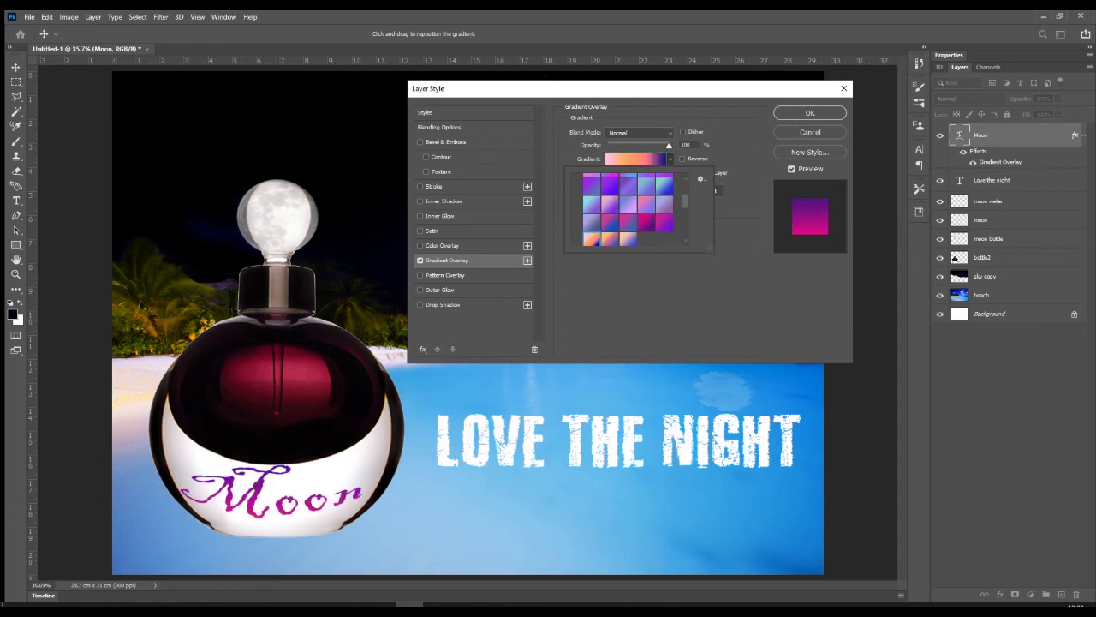
{"action": "left_click", "coordinate": [610, 240]}
{"action": "left_click", "coordinate": [627, 240]}
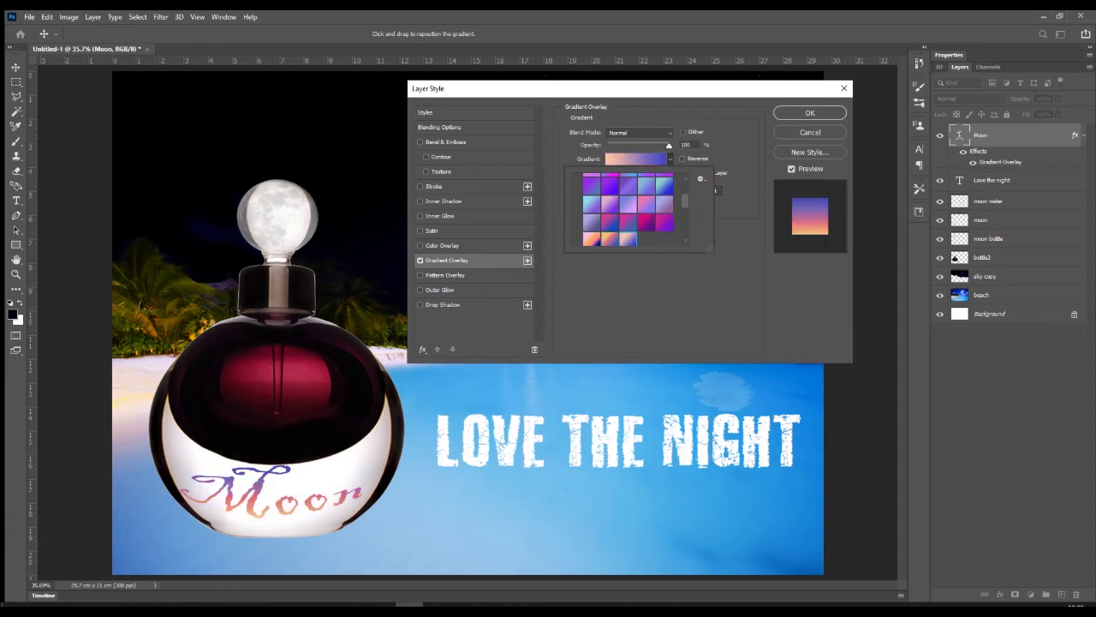
{"action": "left_click", "coordinate": [628, 223]}
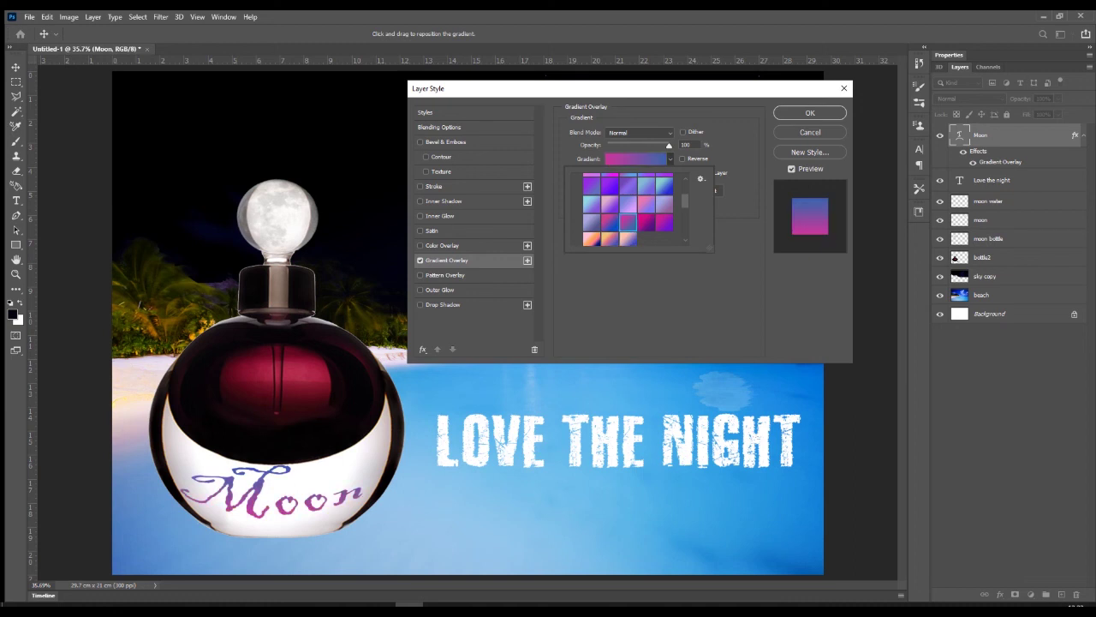
{"action": "left_click", "coordinate": [647, 222]}
{"action": "left_click", "coordinate": [664, 222]}
{"action": "scroll", "coordinate": [634, 209], "scroll_direction": "down", "scroll_amount": 3}
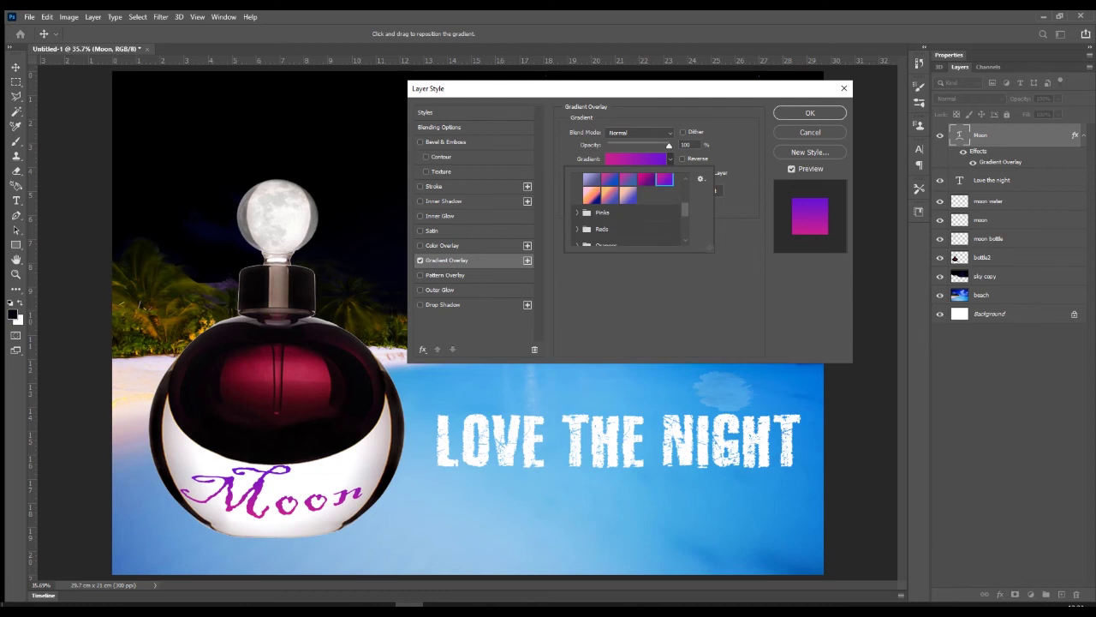
{"action": "scroll", "coordinate": [634, 210], "scroll_direction": "up", "scroll_amount": 2}
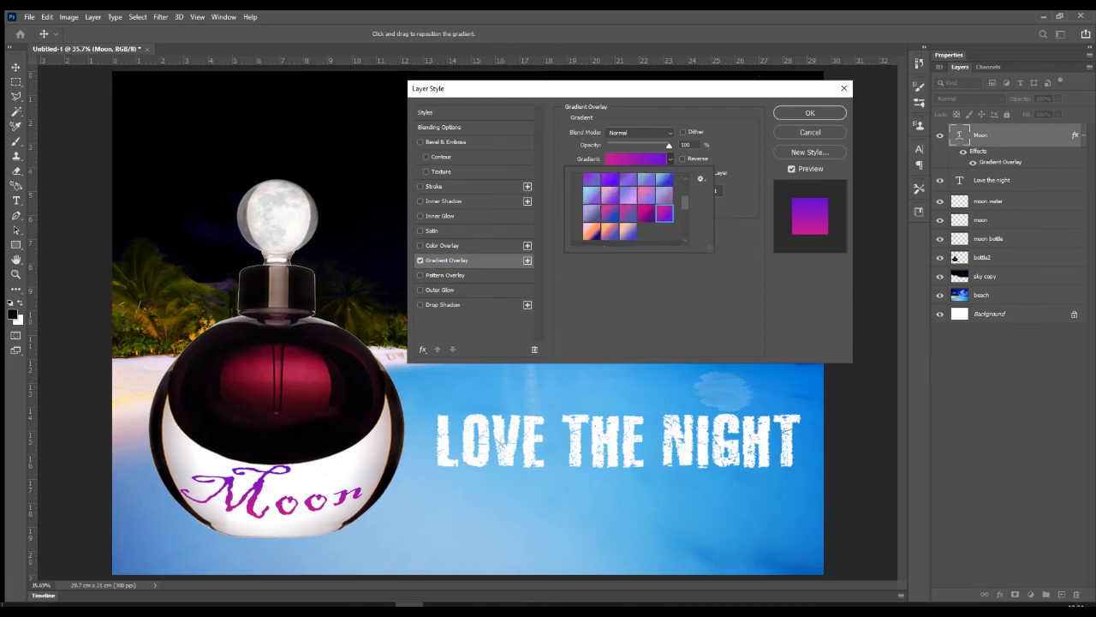
Edit the Moon text's overlay gradient and recolor its starting stop at 0% to dark red (4f0b13).
{"action": "left_click", "coordinate": [653, 159]}
{"action": "left_click", "coordinate": [631, 159]}
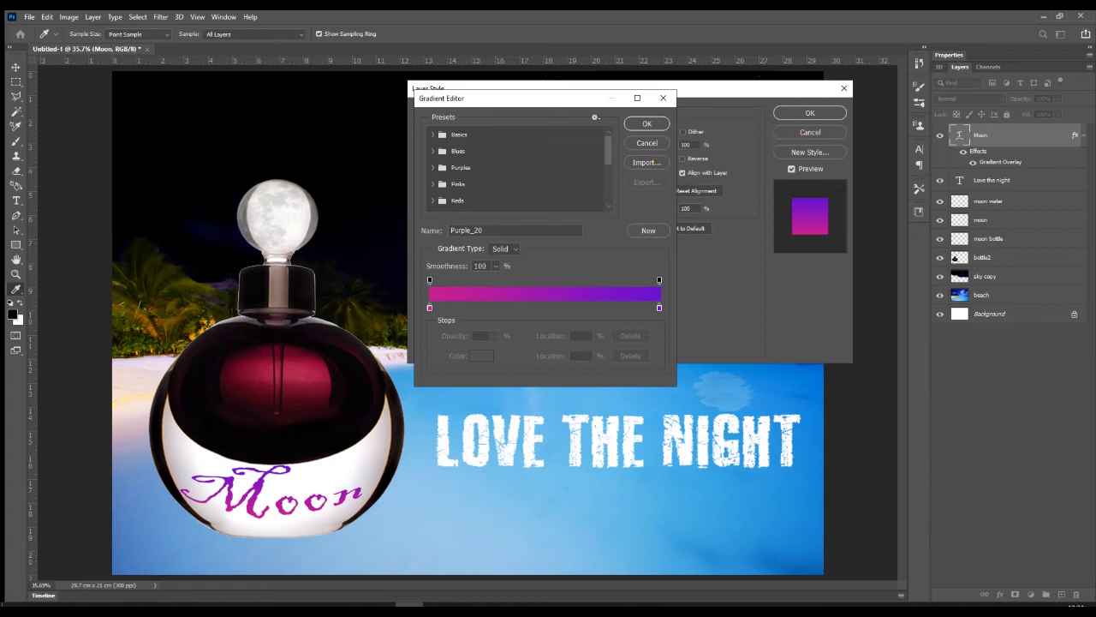
{"action": "left_click", "coordinate": [430, 307]}
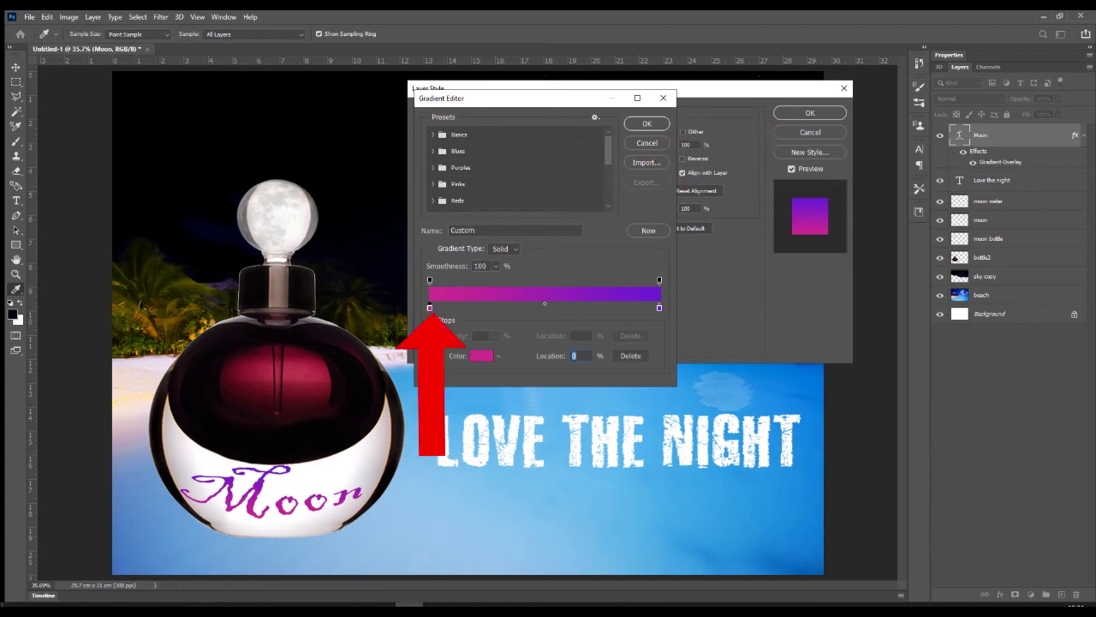
{"action": "left_click", "coordinate": [482, 356]}
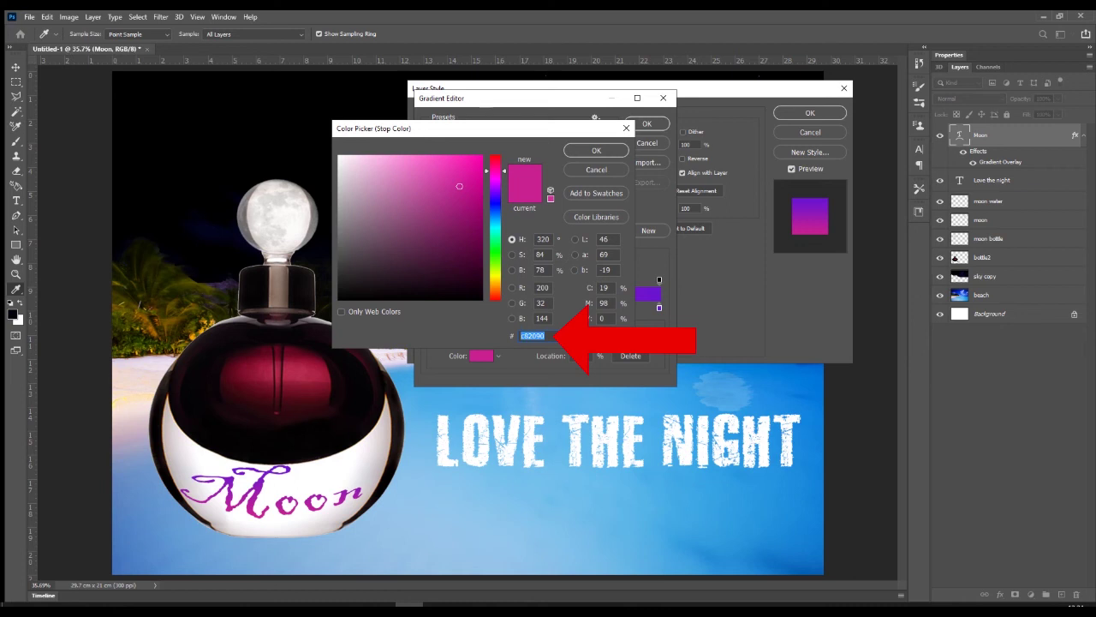
{"action": "left_click", "coordinate": [404, 406]}
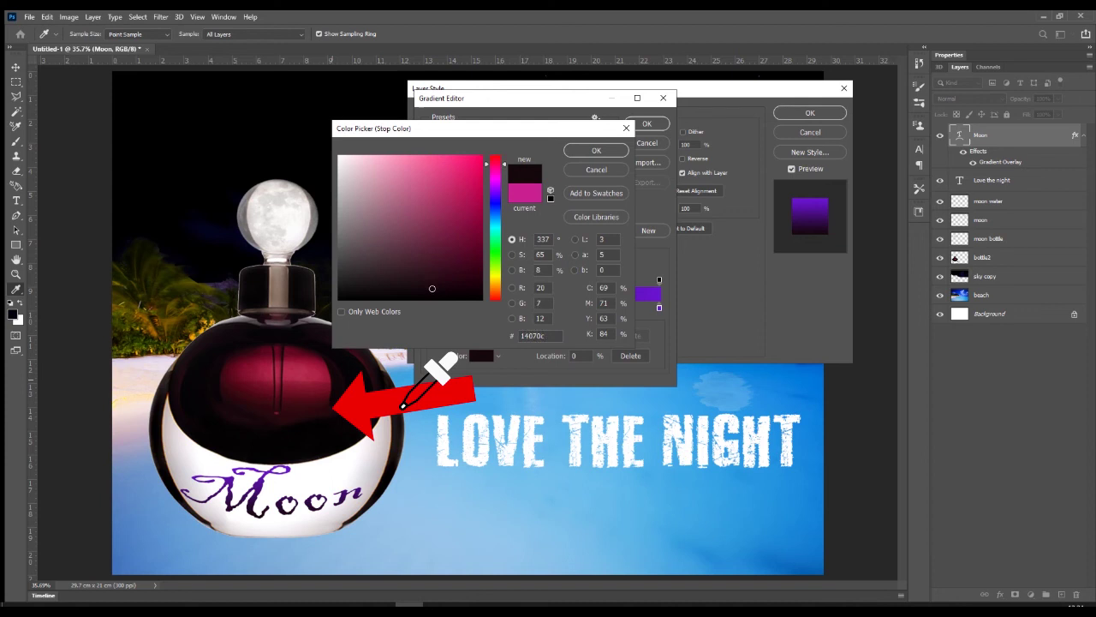
{"action": "left_click_drag", "start_coordinate": [456, 220], "coordinate": [461, 254]}
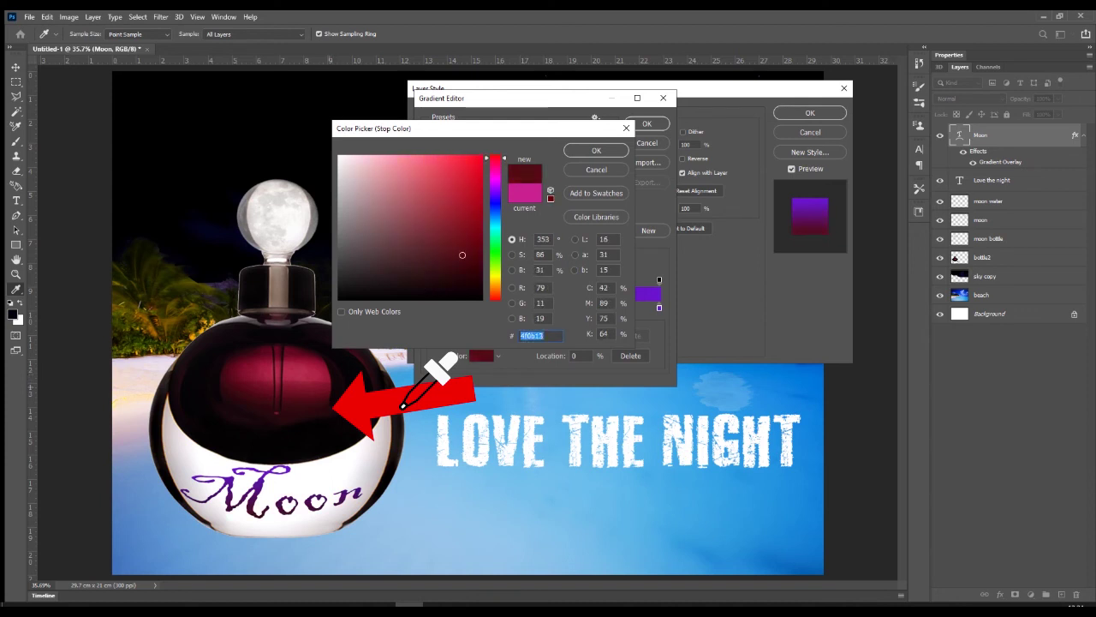
{"action": "key", "text": "Return"}
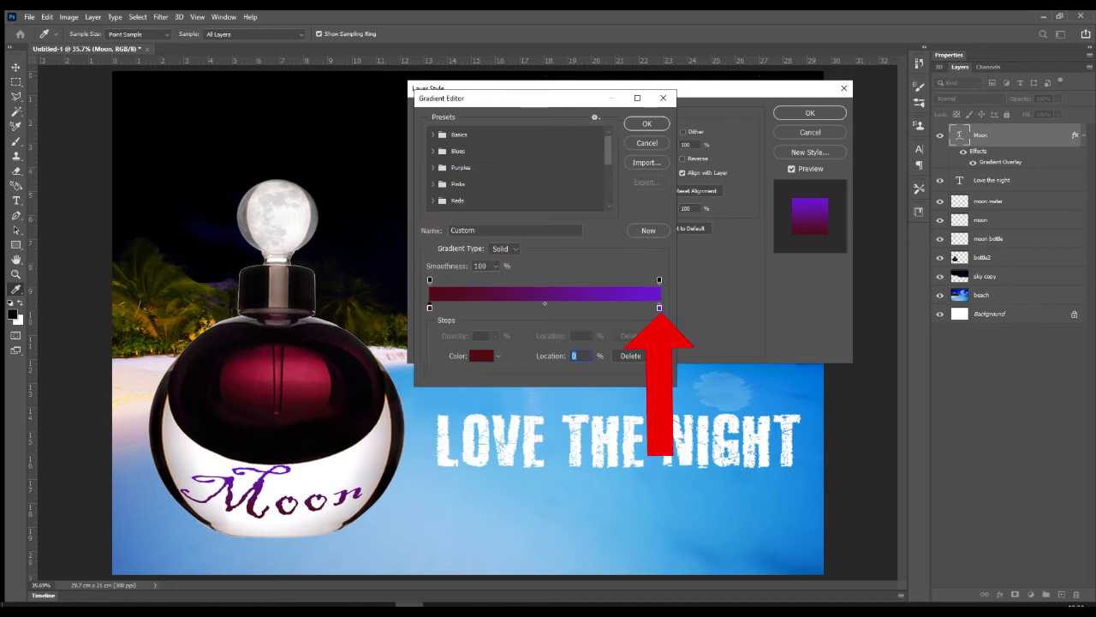
Recolor the gradient's end stop at 100% to a crimson sampled from the bottle's glass and apply the Gradient Overlay.
{"action": "left_click", "coordinate": [659, 307]}
{"action": "left_click", "coordinate": [481, 356]}
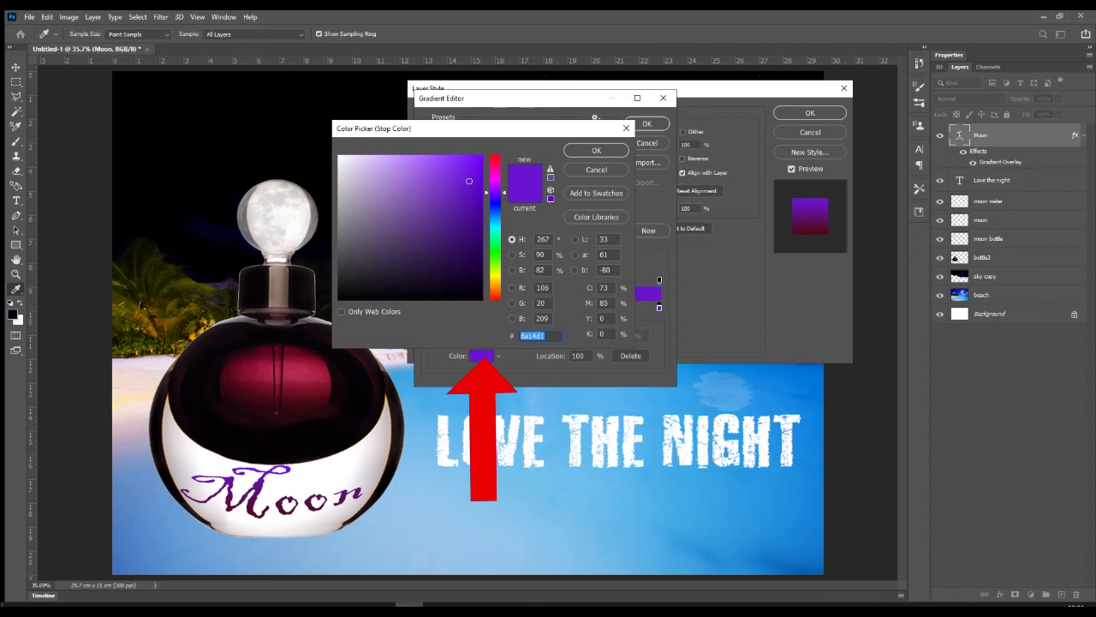
{"action": "left_click", "coordinate": [313, 372]}
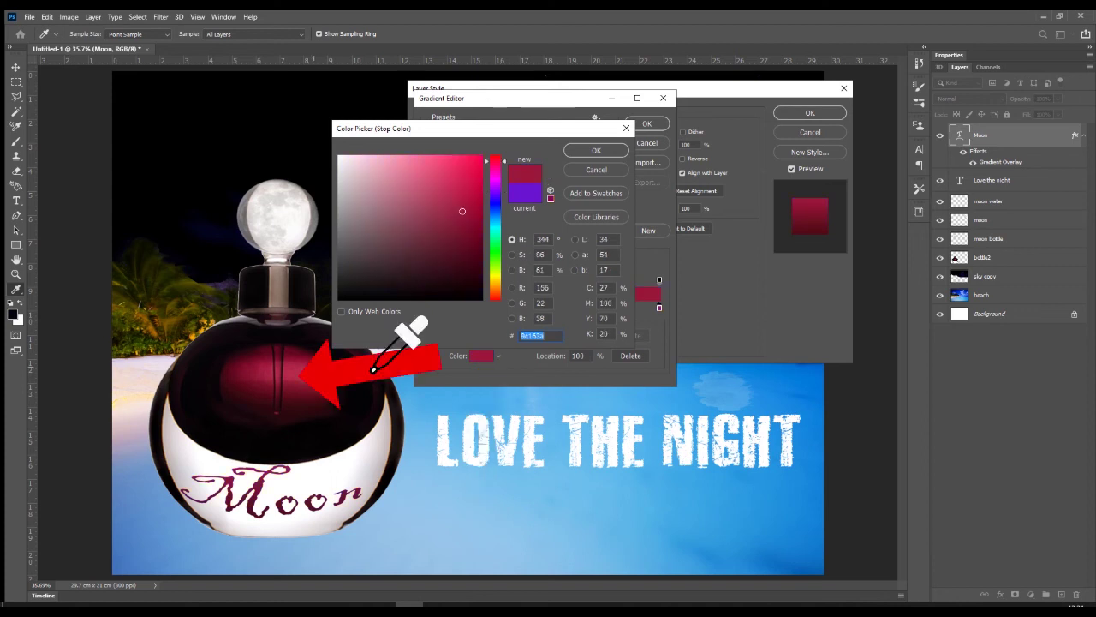
{"action": "left_click_drag", "start_coordinate": [306, 365], "coordinate": [298, 373]}
{"action": "left_click", "coordinate": [596, 150]}
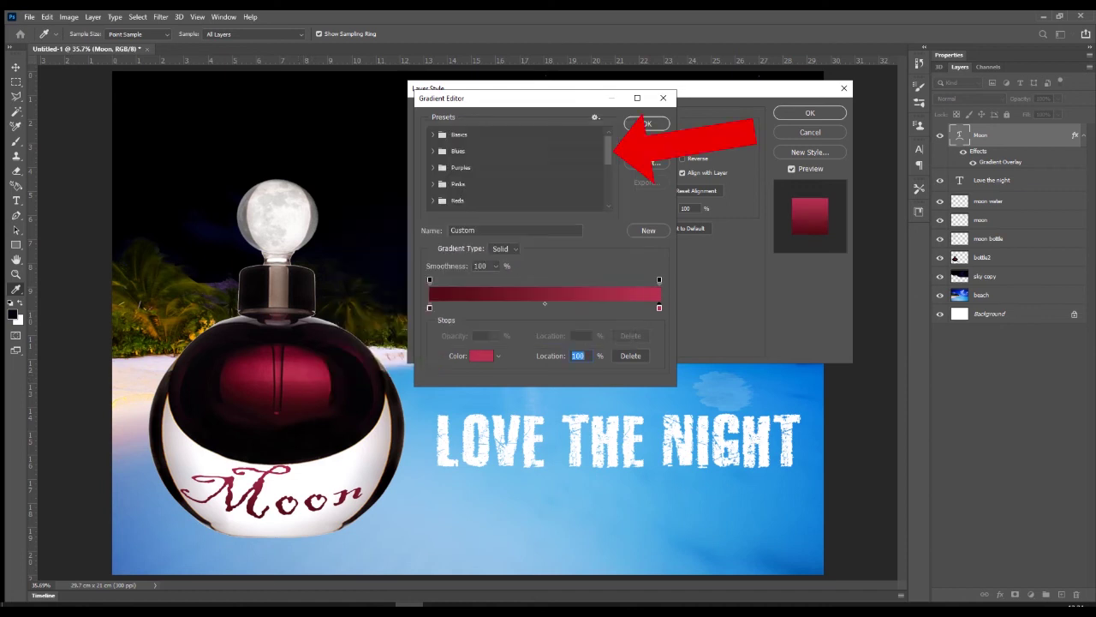
{"action": "left_click", "coordinate": [648, 124]}
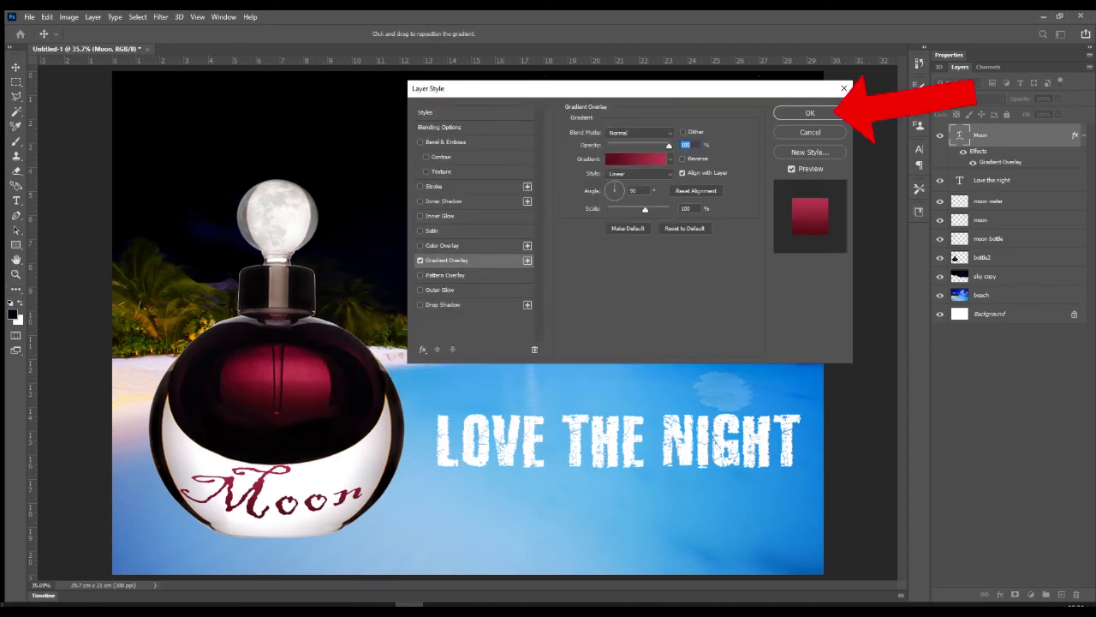
{"action": "key", "text": "Return"}
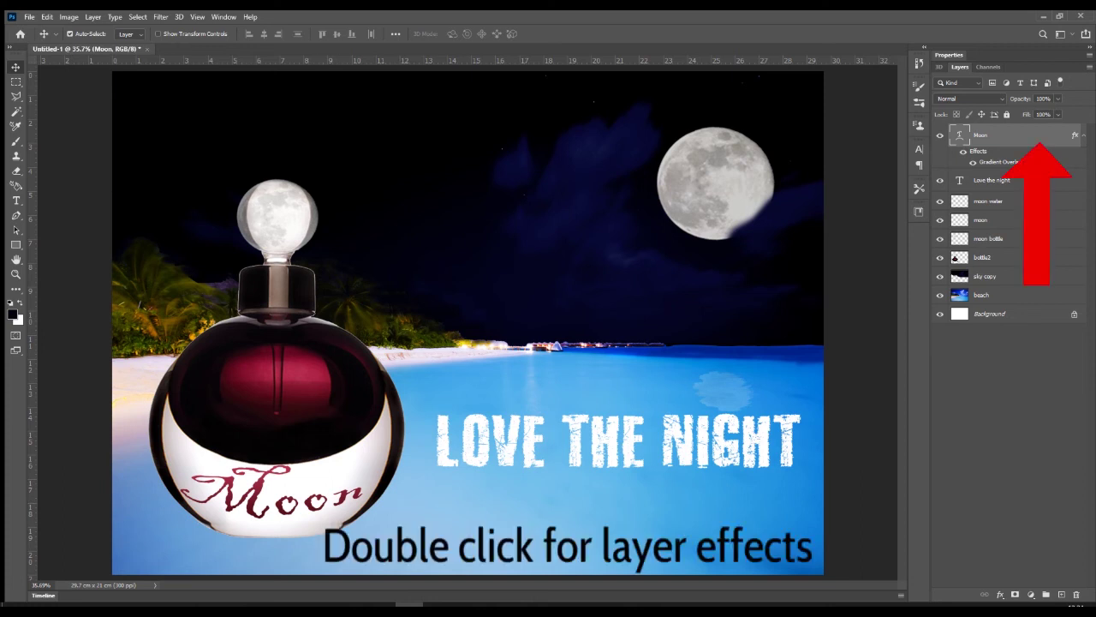
Add a Bevel & Emboss effect to the Moon layer with the Emboss style and a depth of 133%.
{"action": "double_click", "coordinate": [1039, 136]}
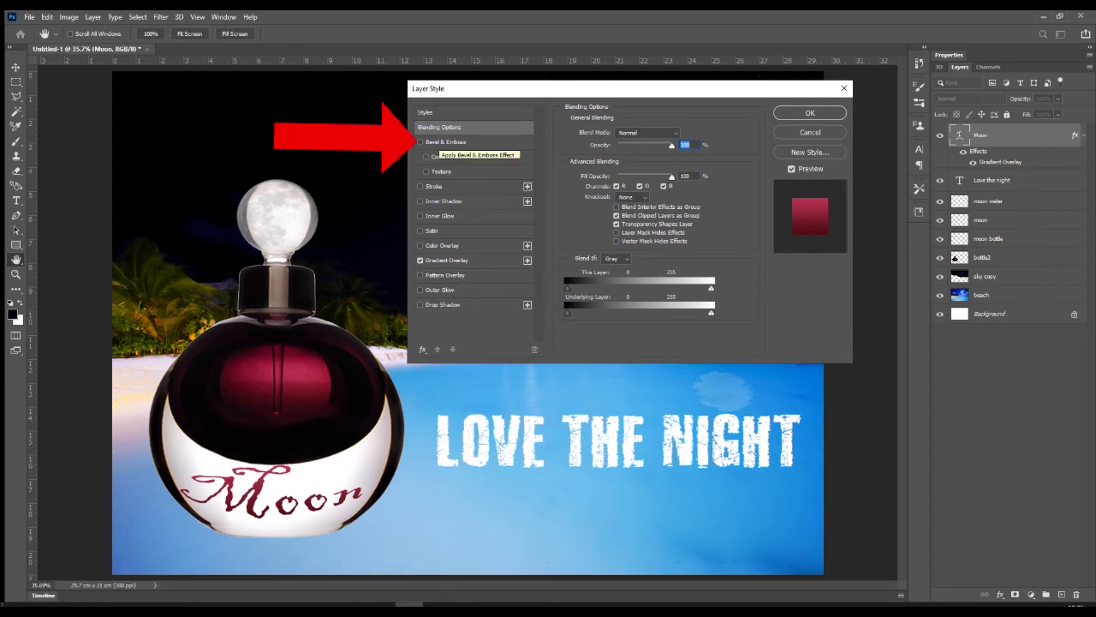
{"action": "left_click", "coordinate": [444, 141]}
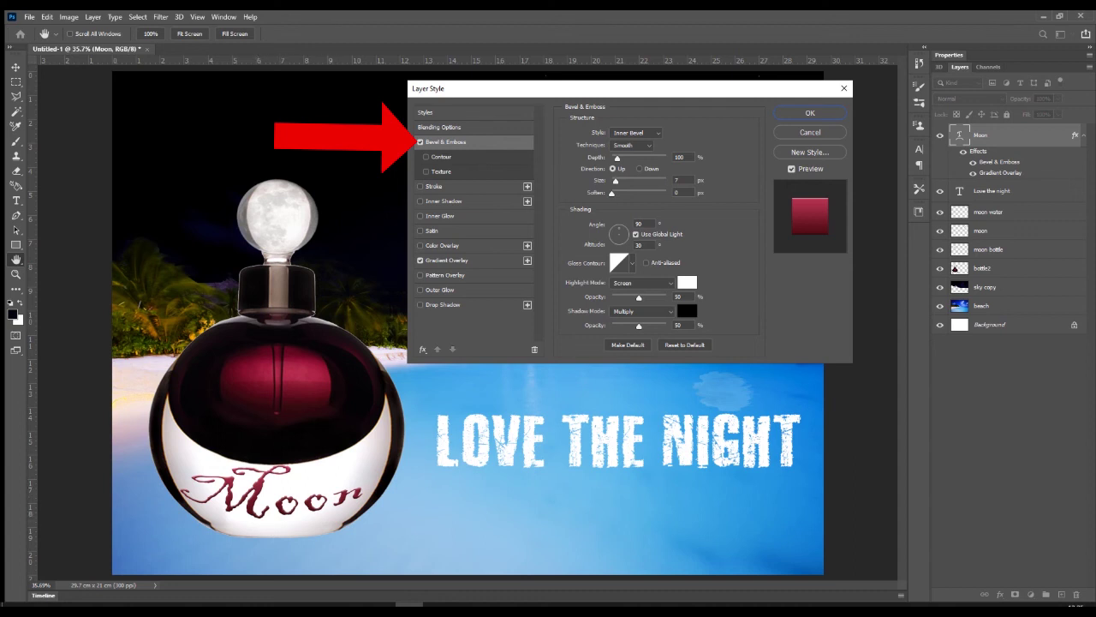
{"action": "left_click", "coordinate": [657, 133]}
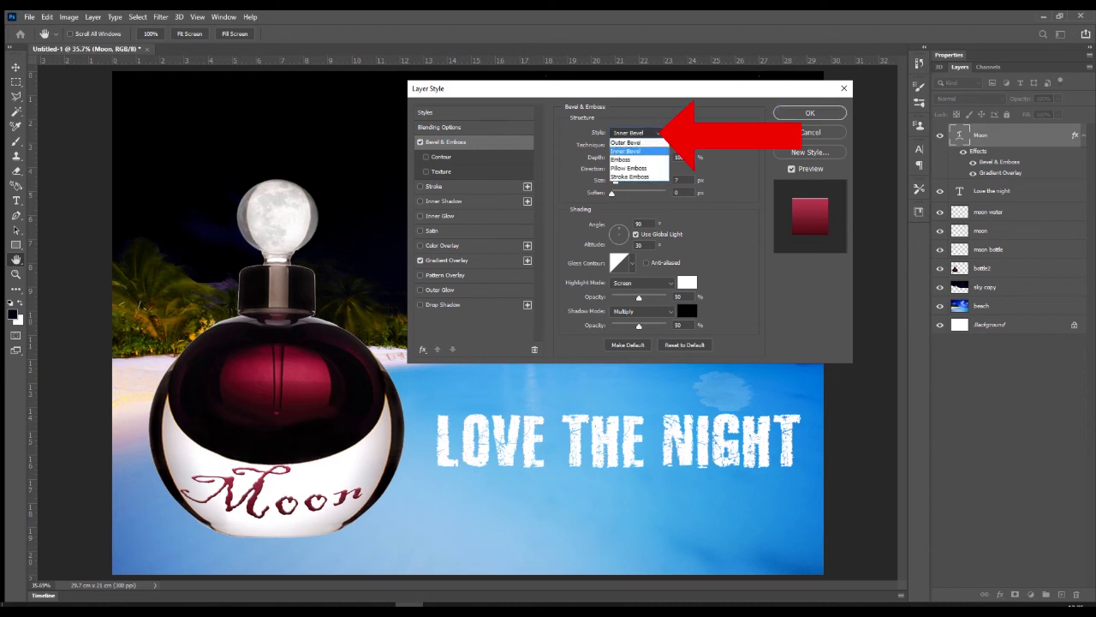
{"action": "left_click", "coordinate": [621, 160]}
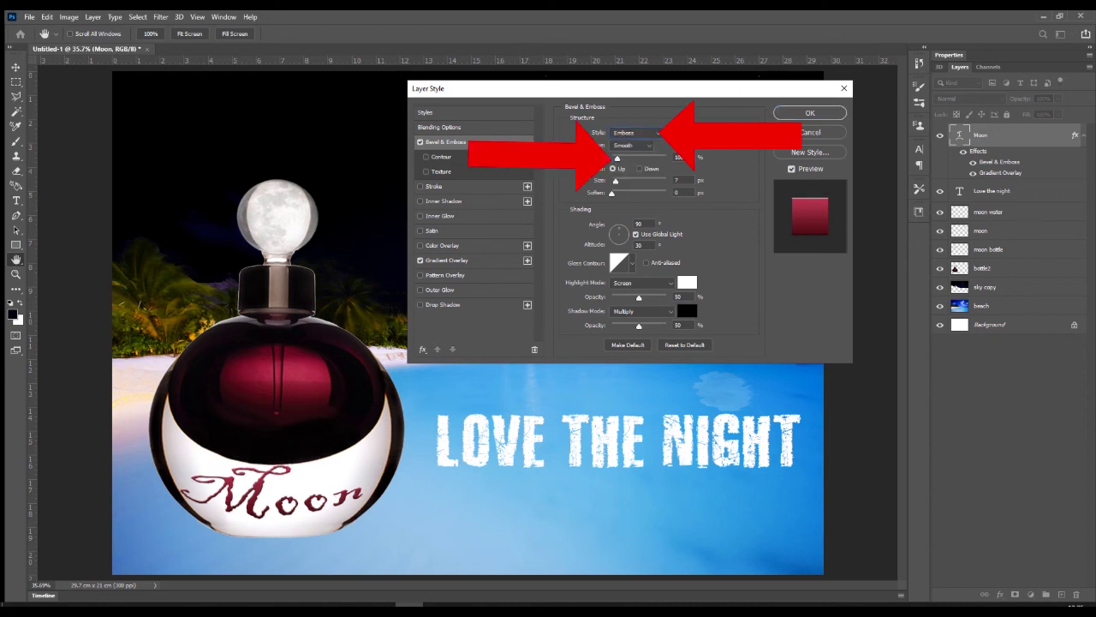
{"action": "left_click", "coordinate": [617, 158]}
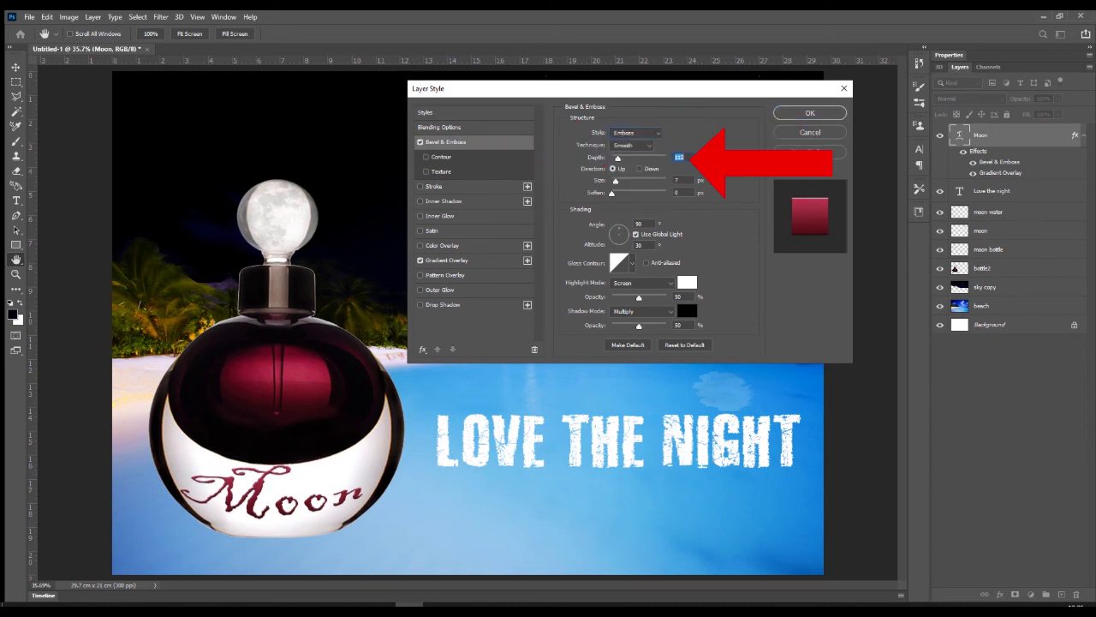
{"action": "type", "text": "133"}
{"action": "key", "text": "Tab"}
Increase the size of the Moon text's emboss effect slightly and apply the layer style.
{"action": "left_click_drag", "start_coordinate": [615, 181], "coordinate": [617, 181]}
{"action": "key", "text": "Up"}
{"action": "key", "text": "Up"}
{"action": "key", "text": "Up"}
{"action": "key", "text": "Up"}
{"action": "key", "text": "Up"}
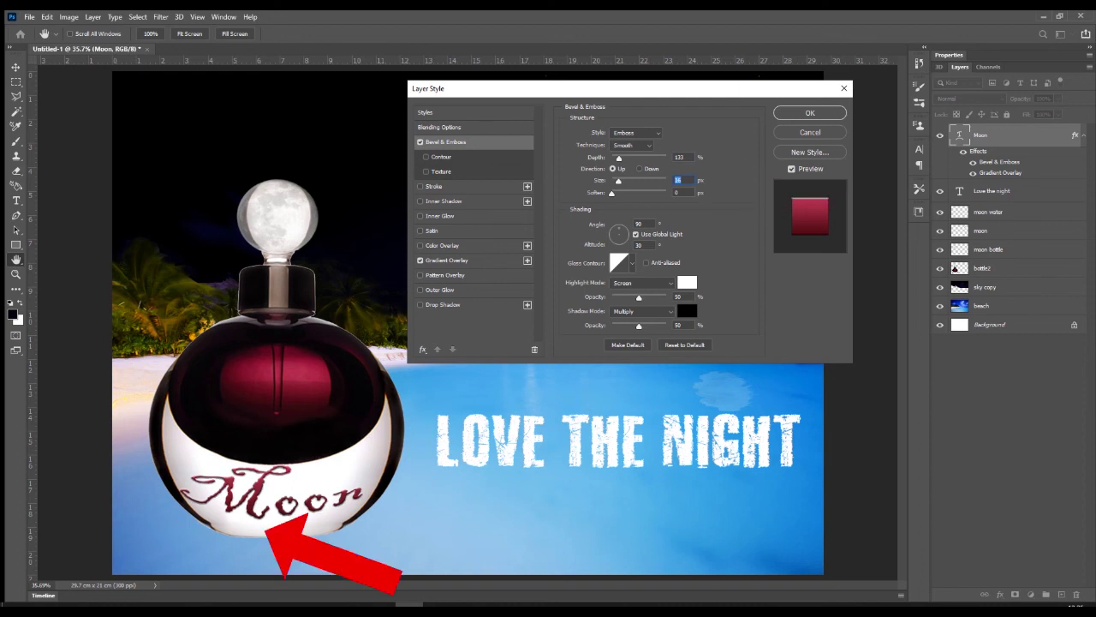
{"action": "key", "text": "Return"}
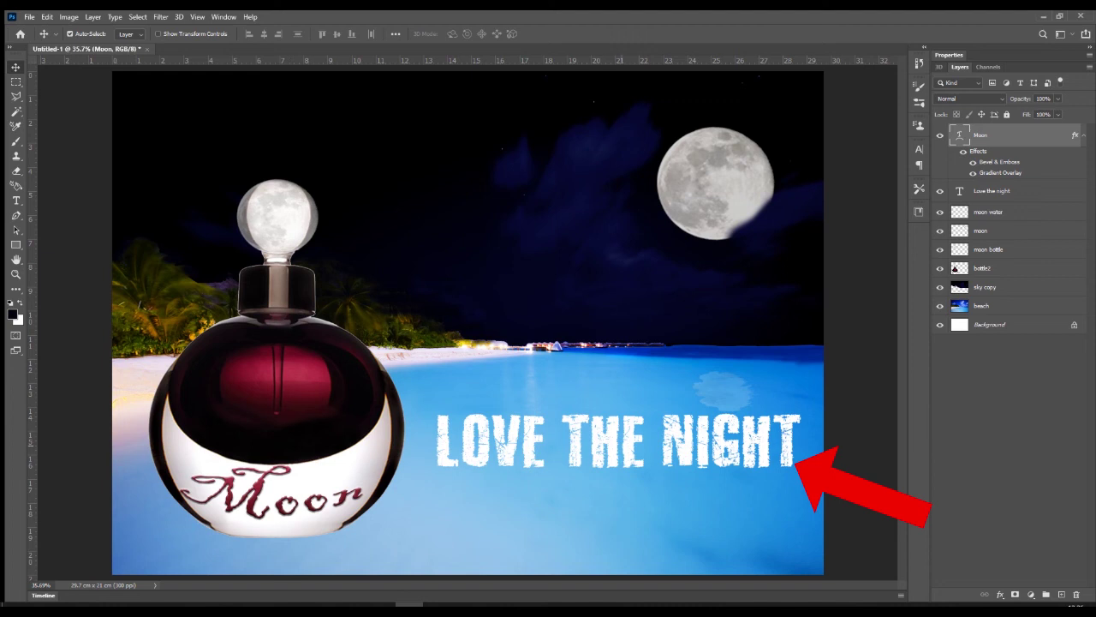
Move the "Love the night" heading slightly left and add an Outer Glow layer effect to it.
{"action": "left_click", "coordinate": [992, 191]}
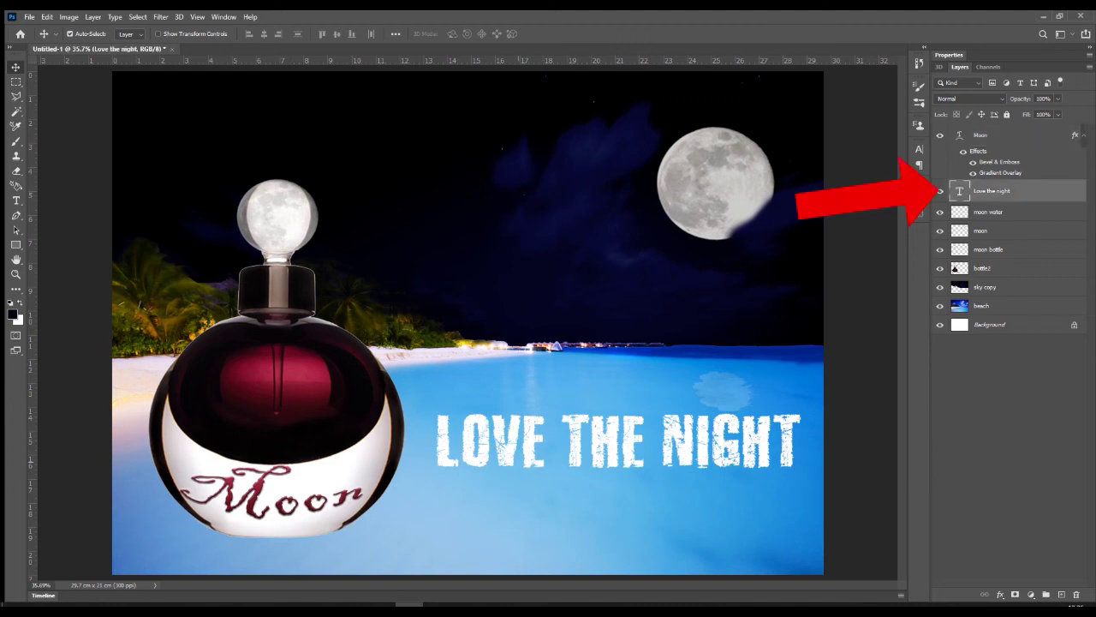
{"action": "left_click_drag", "start_coordinate": [539, 432], "coordinate": [506, 451]}
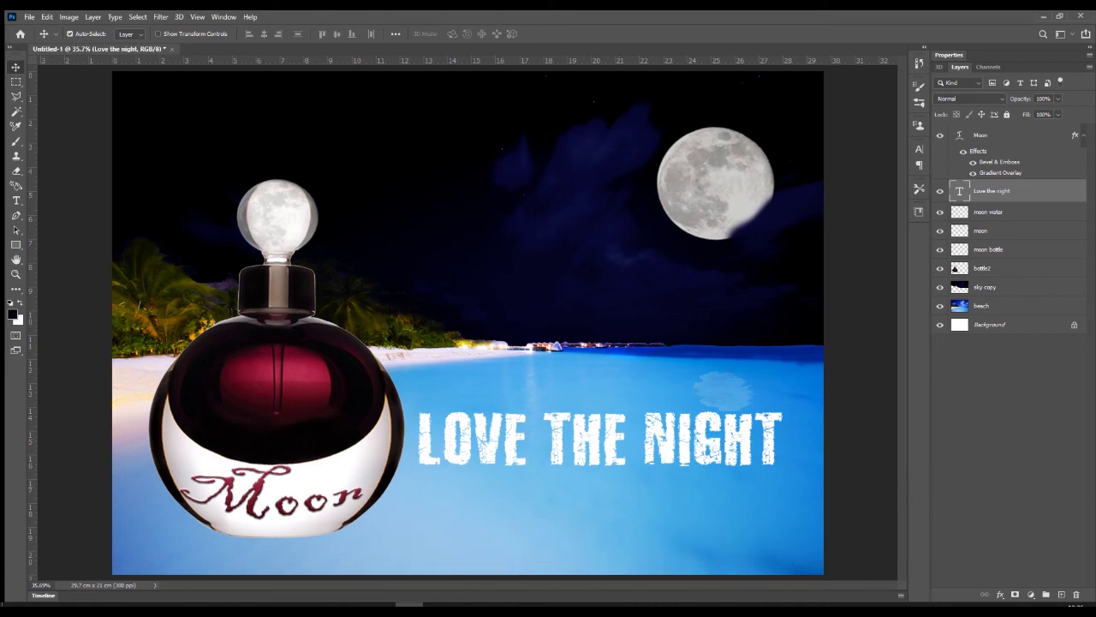
{"action": "double_click", "coordinate": [1028, 191]}
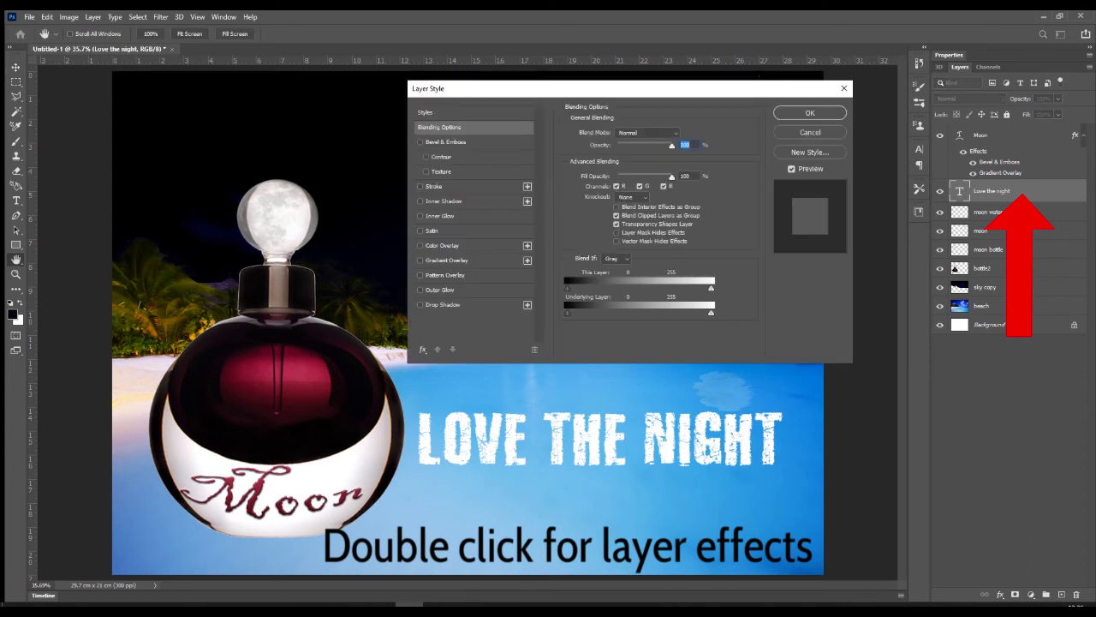
{"action": "left_click", "coordinate": [420, 290]}
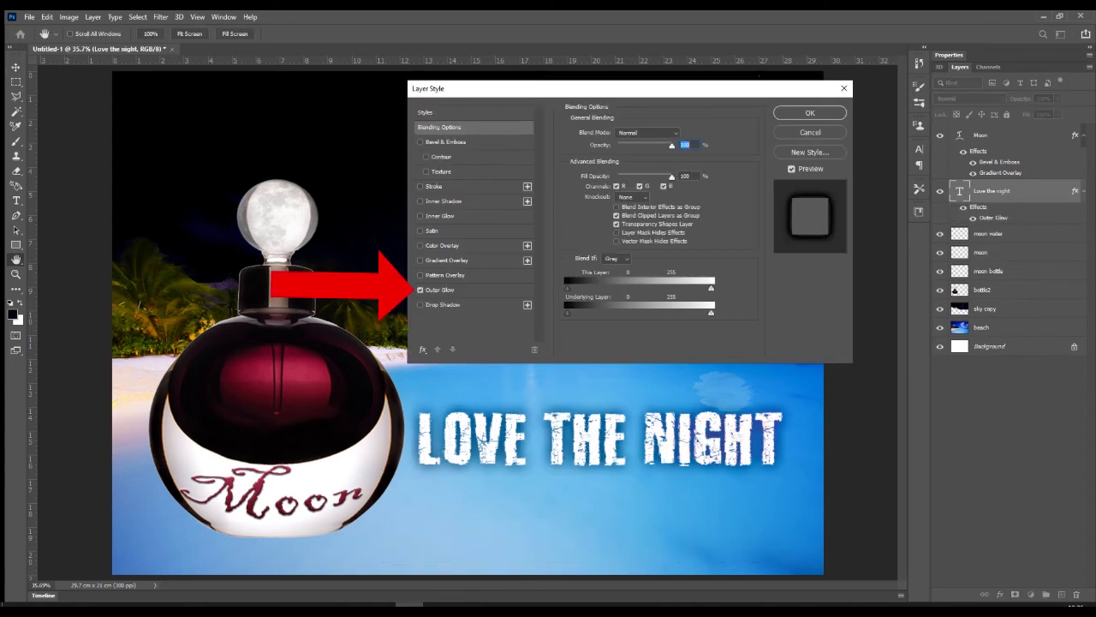
{"action": "left_click", "coordinate": [440, 291]}
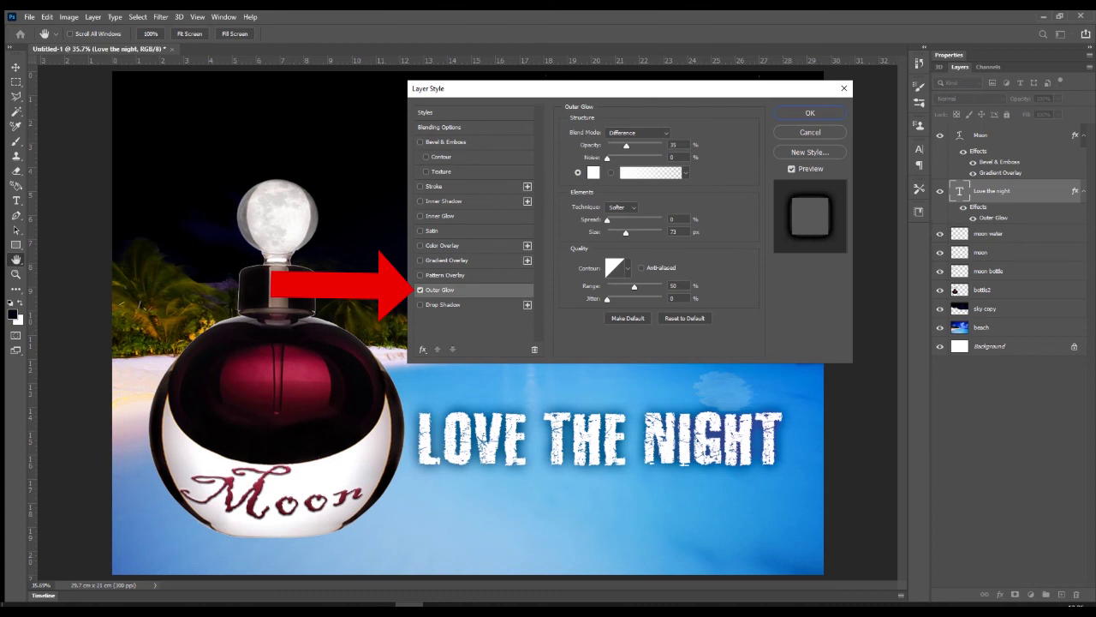
Compare blend modes for the heading's outer glow, from Normal through Screen, Linear Dodge (Add) and Hard Light, ending on Difference.
{"action": "left_click", "coordinate": [664, 132]}
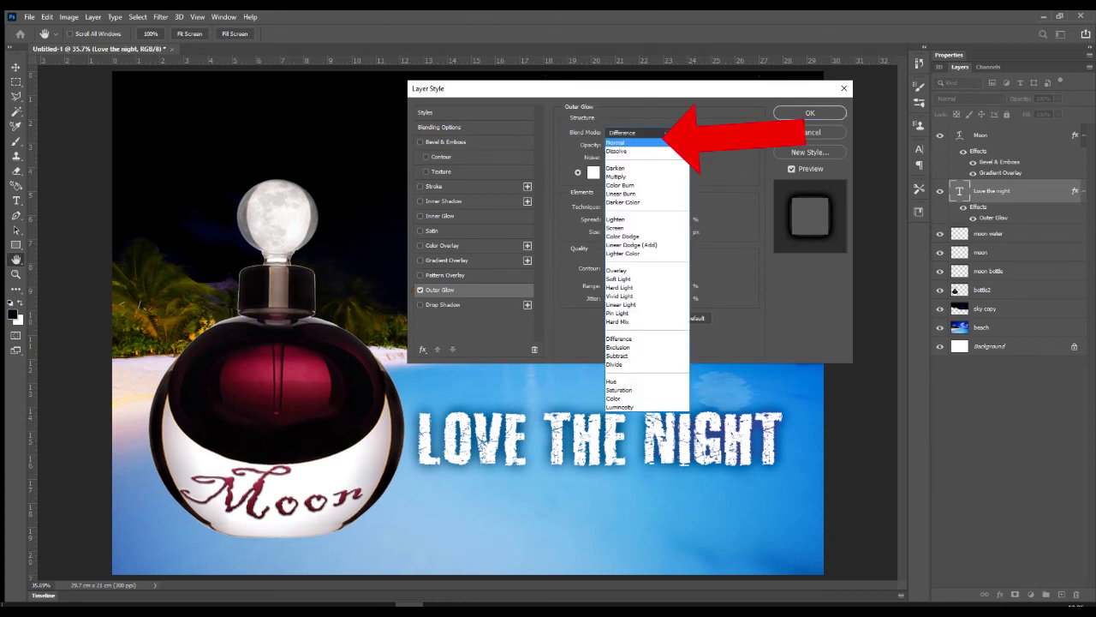
{"action": "left_click", "coordinate": [634, 143]}
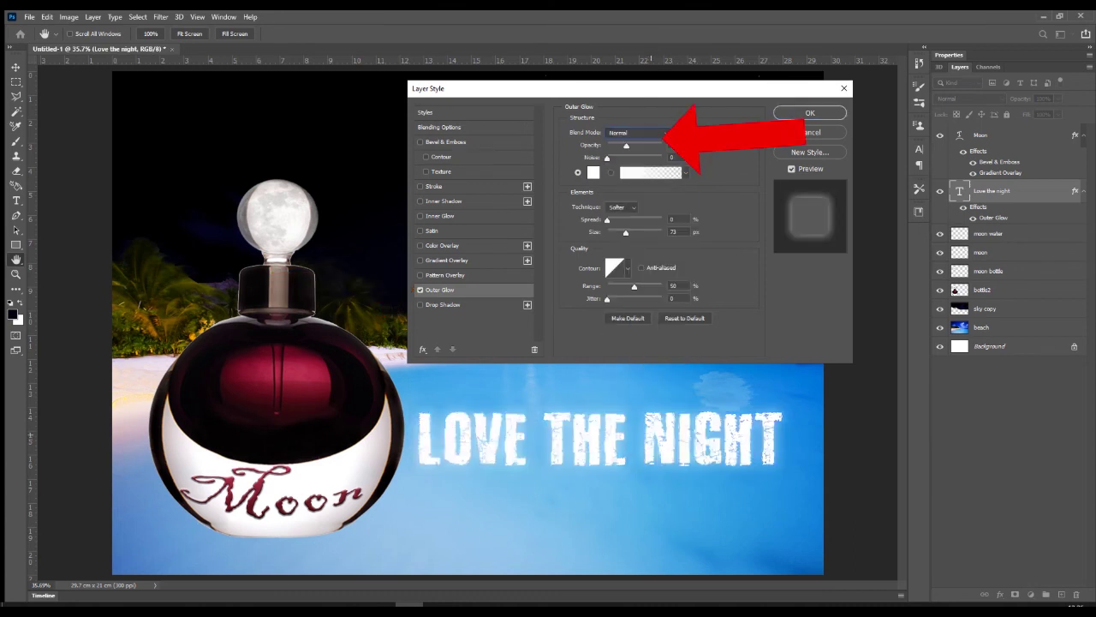
{"action": "key", "text": "Down"}
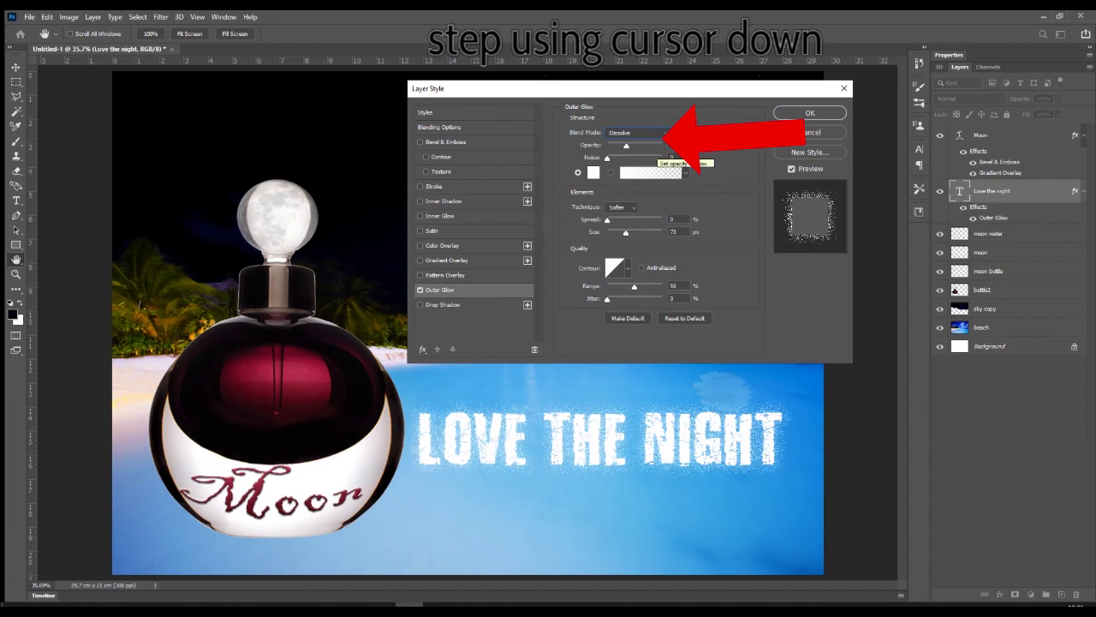
{"action": "key", "text": "Down"}
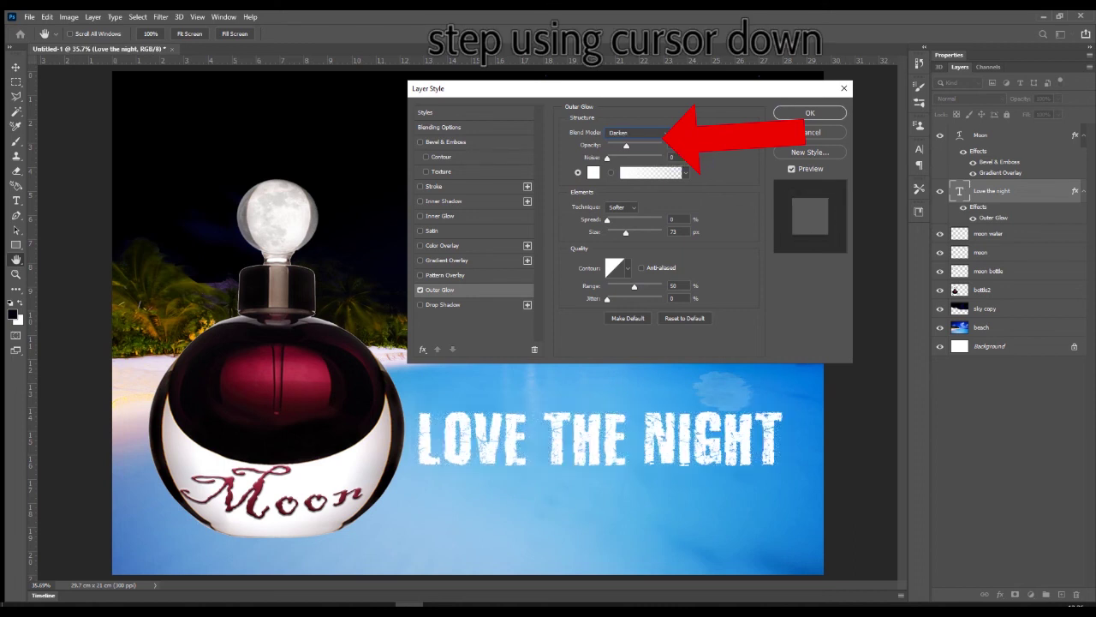
{"action": "key", "text": "Down"}
{"action": "key", "text": "Down"}
{"action": "key", "text": "Down"}
{"action": "key", "text": "Down"}
{"action": "key", "text": "Down"}
{"action": "key", "text": "Down"}
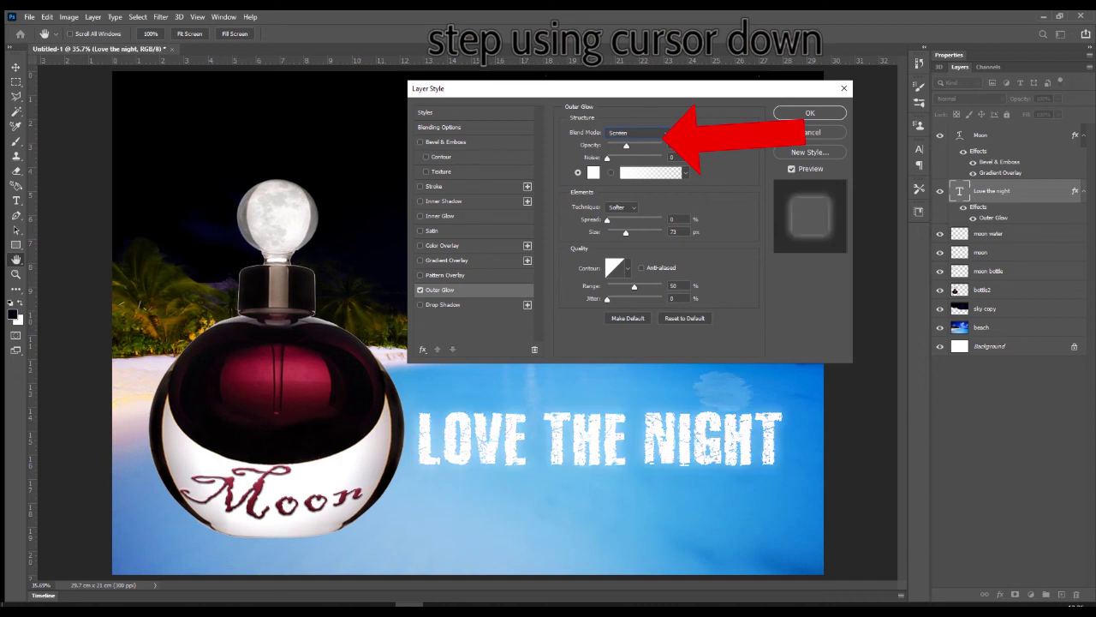
{"action": "key", "text": "Up"}
{"action": "key", "text": "Down"}
{"action": "key", "text": "Down"}
{"action": "key", "text": "Down"}
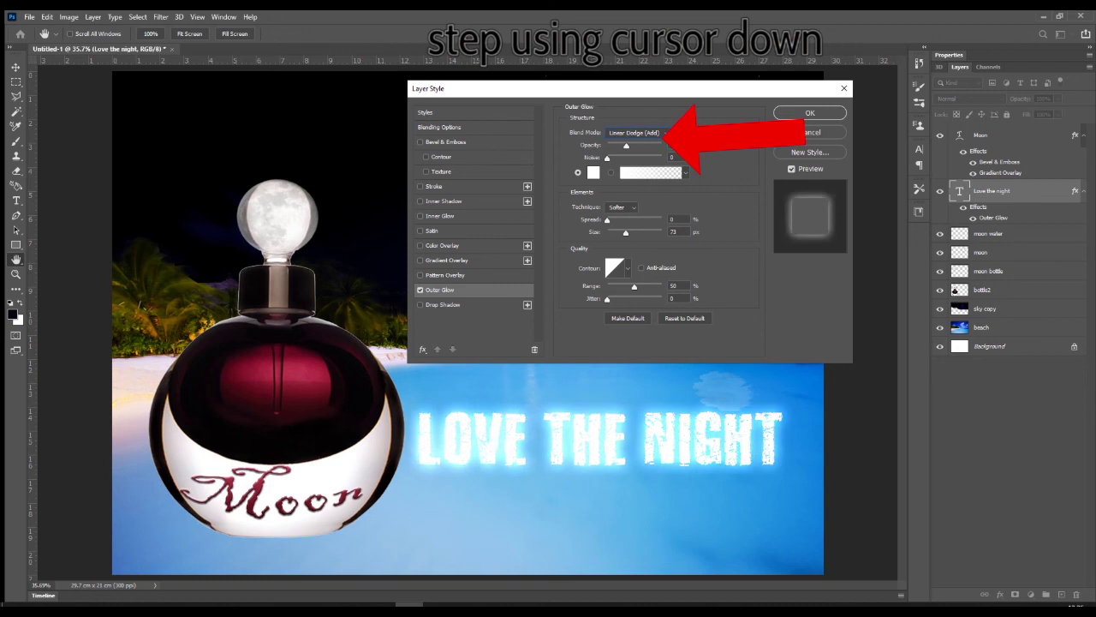
{"action": "key", "text": "Down"}
{"action": "key", "text": "Down"}
{"action": "key", "text": "Down"}
{"action": "key", "text": "Down"}
{"action": "key", "text": "Down"}
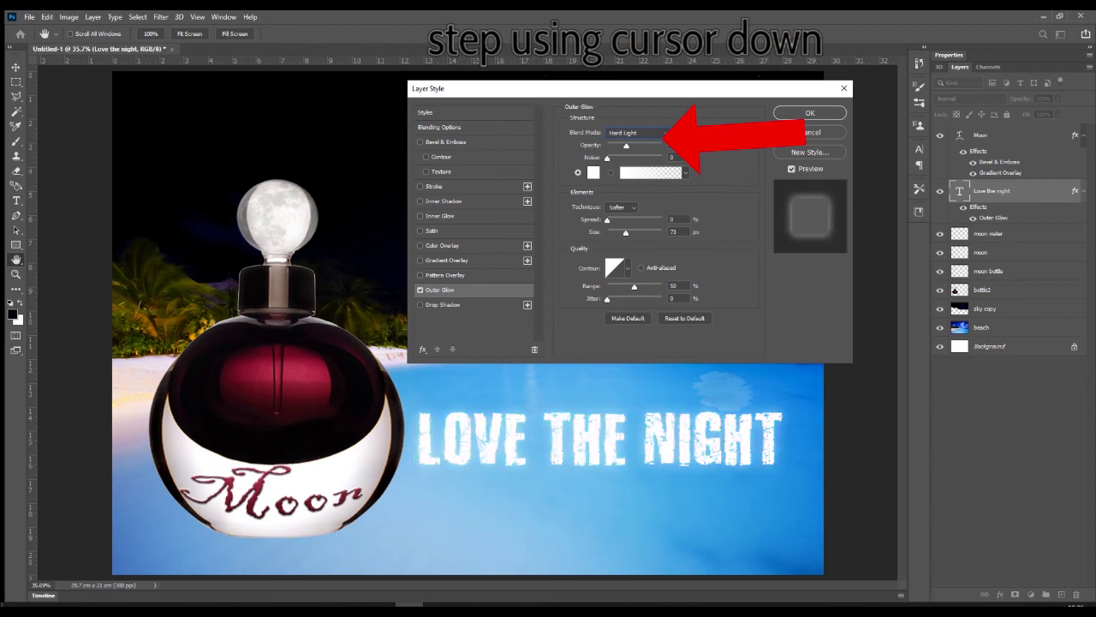
{"action": "key", "text": "Down"}
{"action": "key", "text": "Down"}
{"action": "key", "text": "Down"}
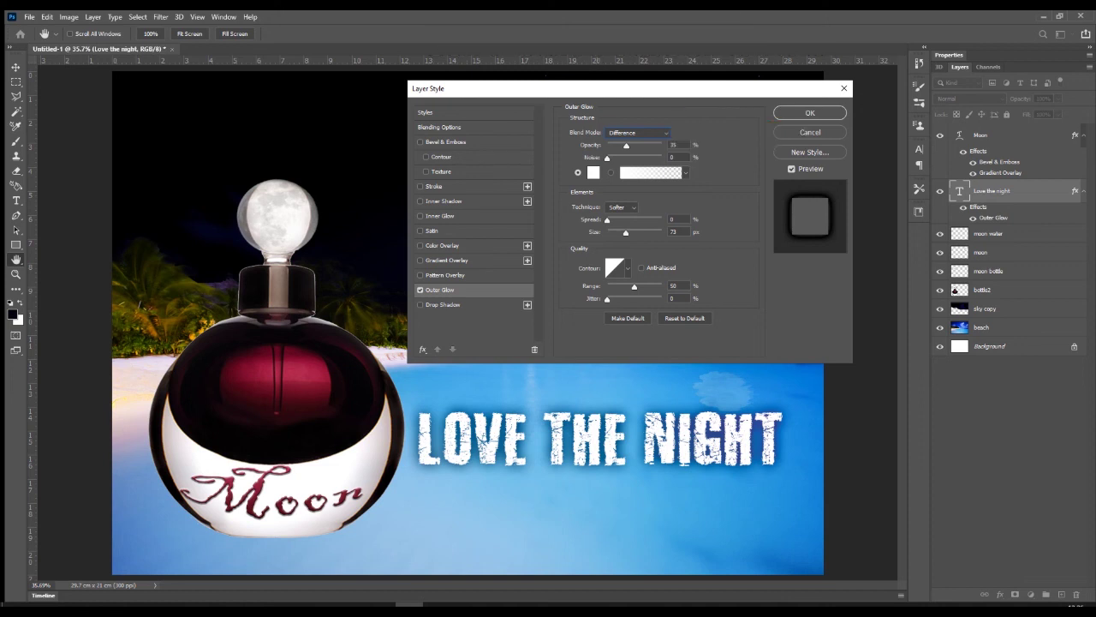
Set the spread of the heading's outer glow to 7%.
{"action": "key", "text": "Up"}
{"action": "key", "text": "Up"}
{"action": "key", "text": "Up"}
{"action": "key", "text": "Up"}
{"action": "key", "text": "Up"}
{"action": "key", "text": "Up"}
{"action": "key", "text": "Up"}
{"action": "key", "text": "Up"}
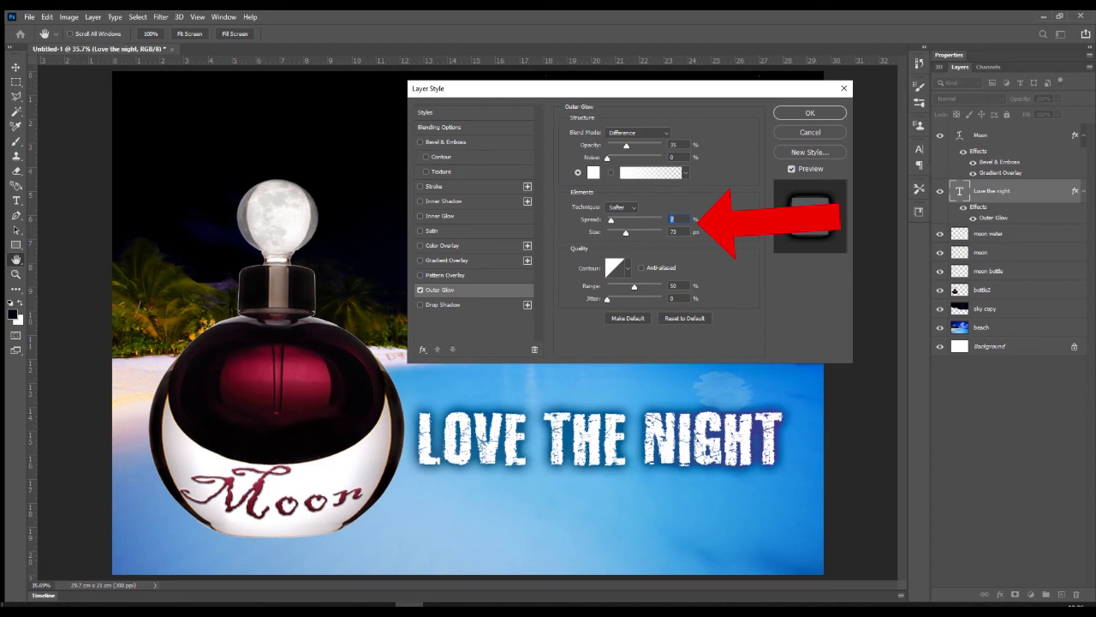
Set the outer glow's size to 84 px and its range to 60%, and apply the layer style.
{"action": "key", "text": "Up"}
{"action": "key", "text": "Up"}
{"action": "key", "text": "Up"}
{"action": "key", "text": "Up"}
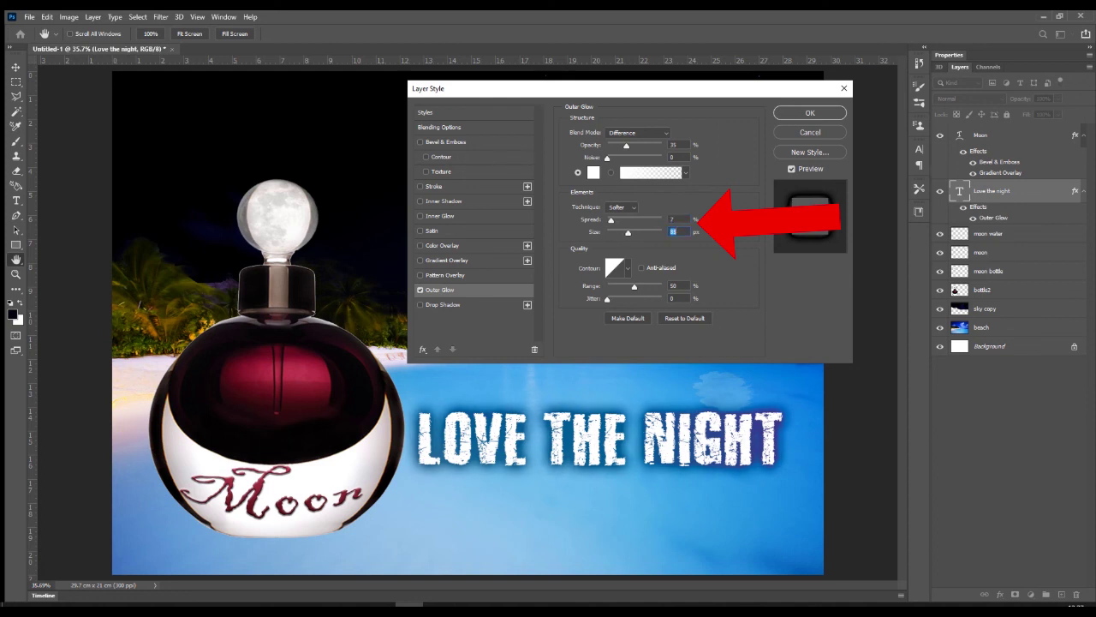
{"action": "left_click_drag", "start_coordinate": [635, 286], "coordinate": [639, 287]}
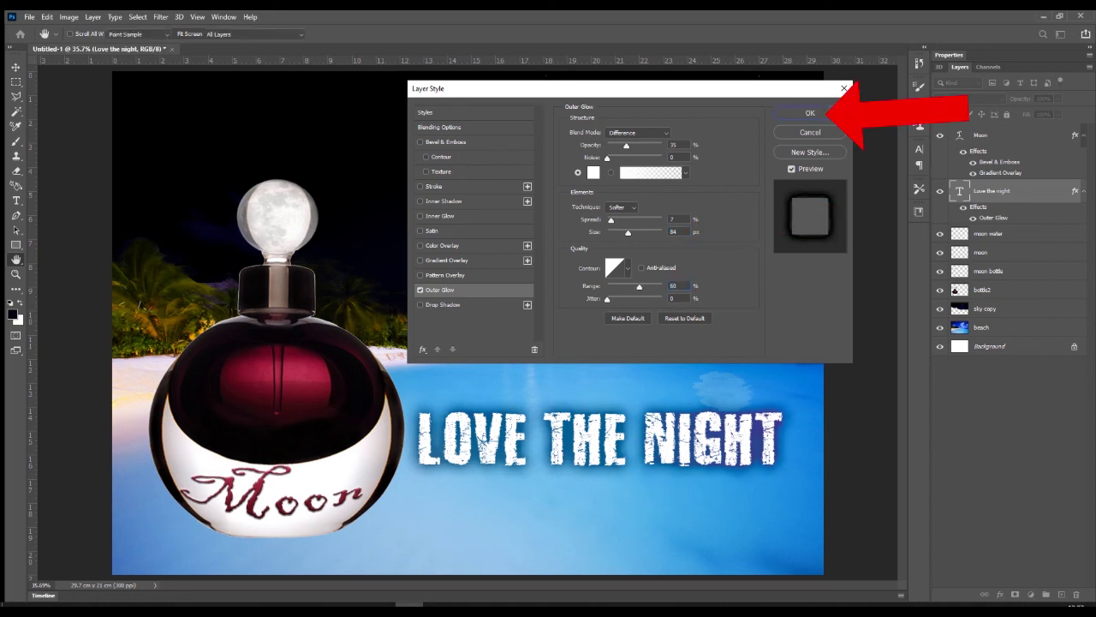
{"action": "key", "text": "Return"}
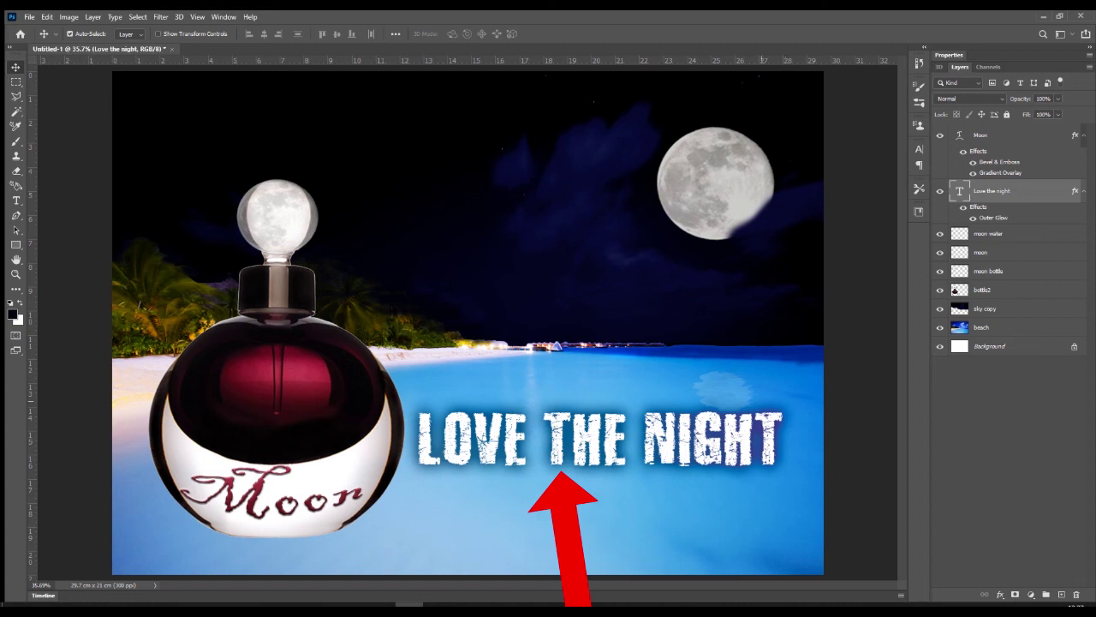
On the moon layer, make a rectangular marquee selection inside the disc of the moon in the sky.
{"action": "scroll", "coordinate": [798, 214], "scroll_direction": "up", "scroll_amount": 4}
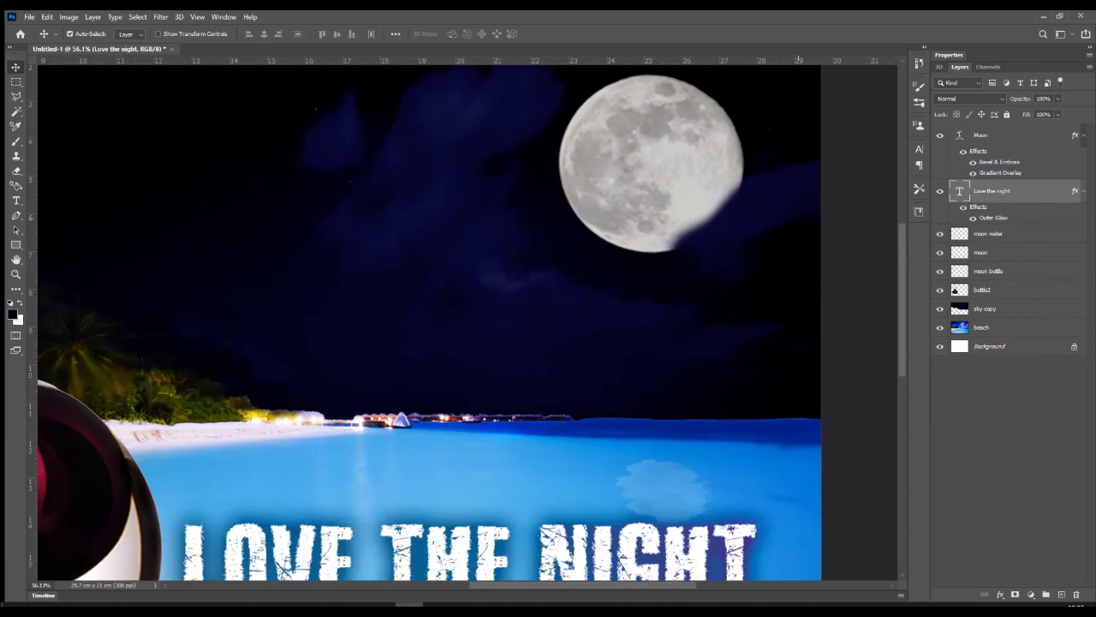
{"action": "left_click", "coordinate": [940, 252]}
{"action": "left_click", "coordinate": [939, 253]}
{"action": "left_click", "coordinate": [993, 252]}
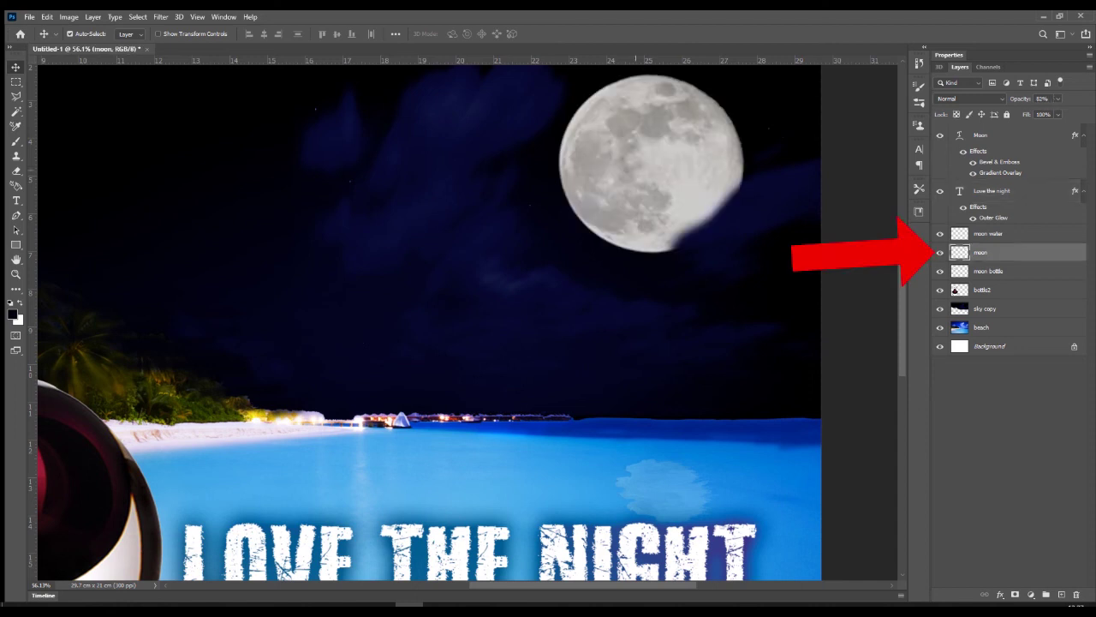
{"action": "key", "text": "m"}
{"action": "mouse_move", "coordinate": [580, 113]}
{"action": "left_mouse_down"}
{"action": "mouse_move", "coordinate": [594, 168]}
{"action": "mouse_move", "coordinate": [721, 195]}
{"action": "left_mouse_up"}
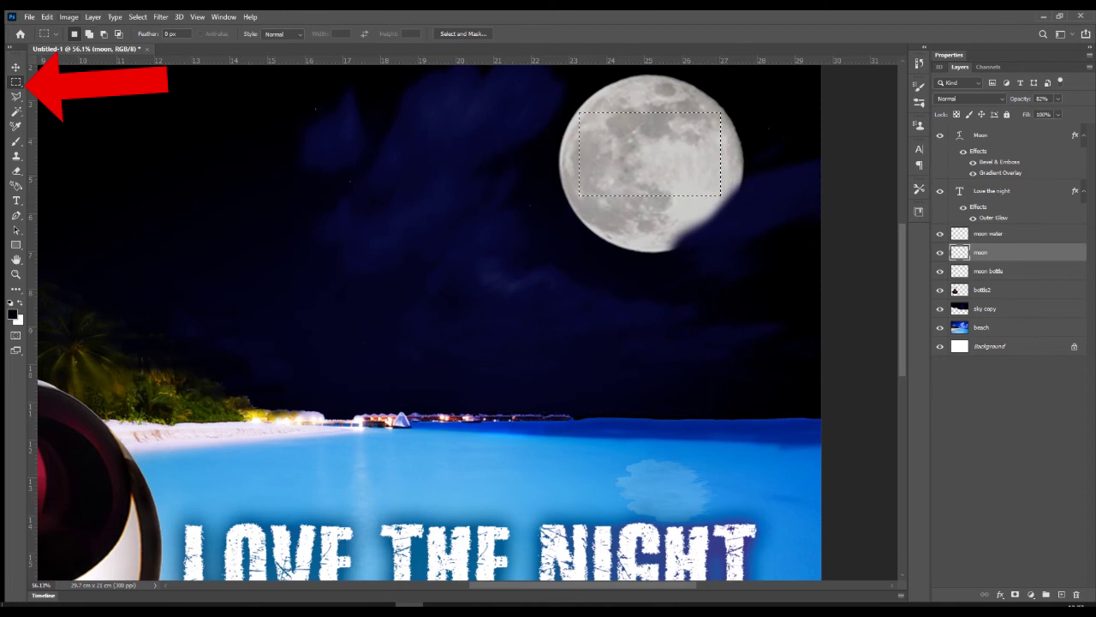
Define the selected moon texture as a pattern named "moon".
{"action": "left_click", "coordinate": [47, 16]}
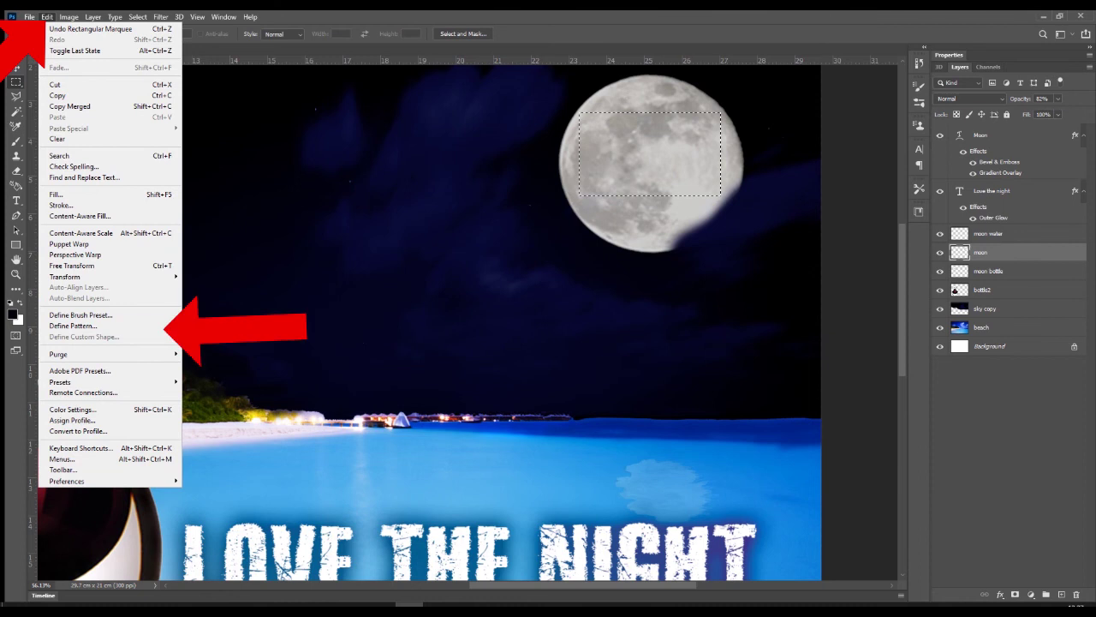
{"action": "left_click", "coordinate": [73, 325]}
{"action": "type", "text": "moon"}
{"action": "key", "text": "Return"}
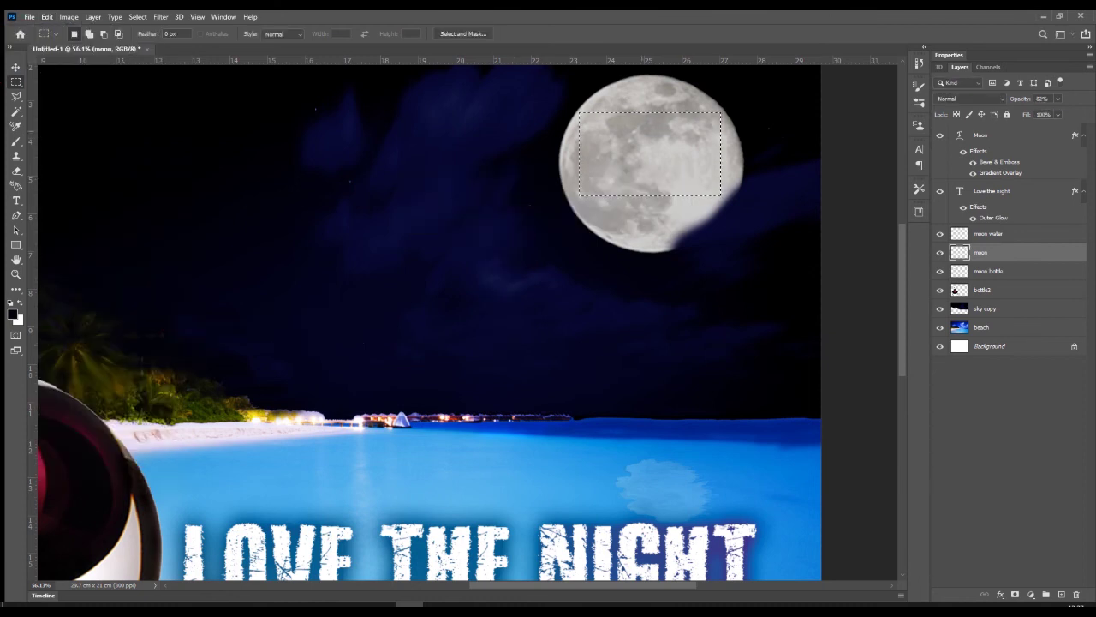
Add a Pattern Overlay layer effect to the "Love the night" heading.
{"action": "scroll", "coordinate": [428, 323], "scroll_direction": "down", "scroll_amount": 2}
{"action": "scroll", "coordinate": [428, 324], "scroll_direction": "down", "scroll_amount": 4}
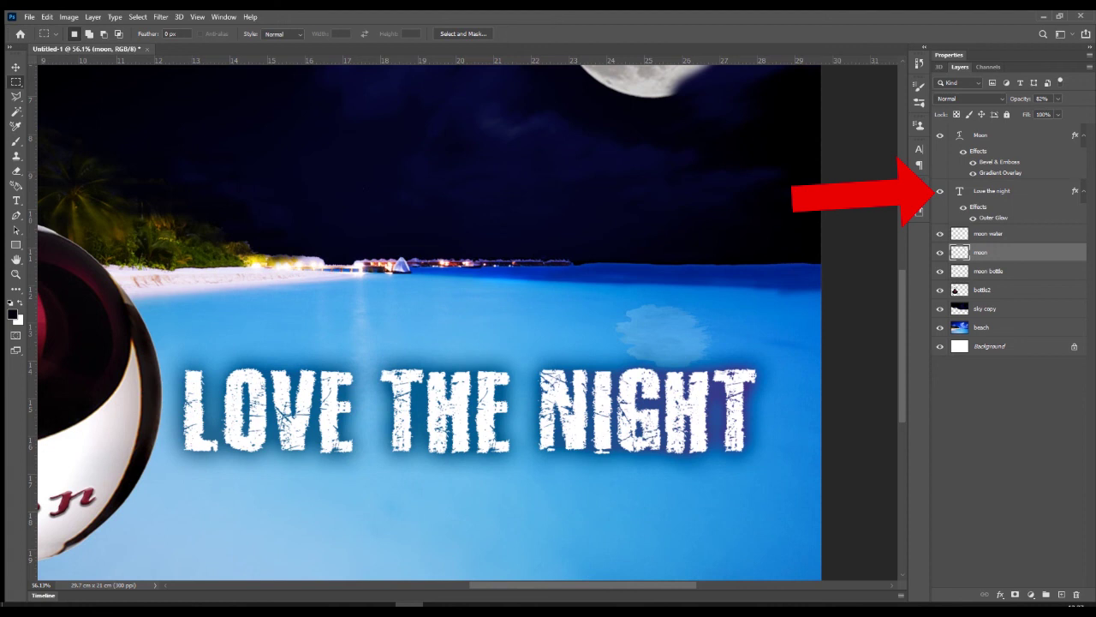
{"action": "left_click", "coordinate": [1003, 136]}
{"action": "double_click", "coordinate": [1033, 191]}
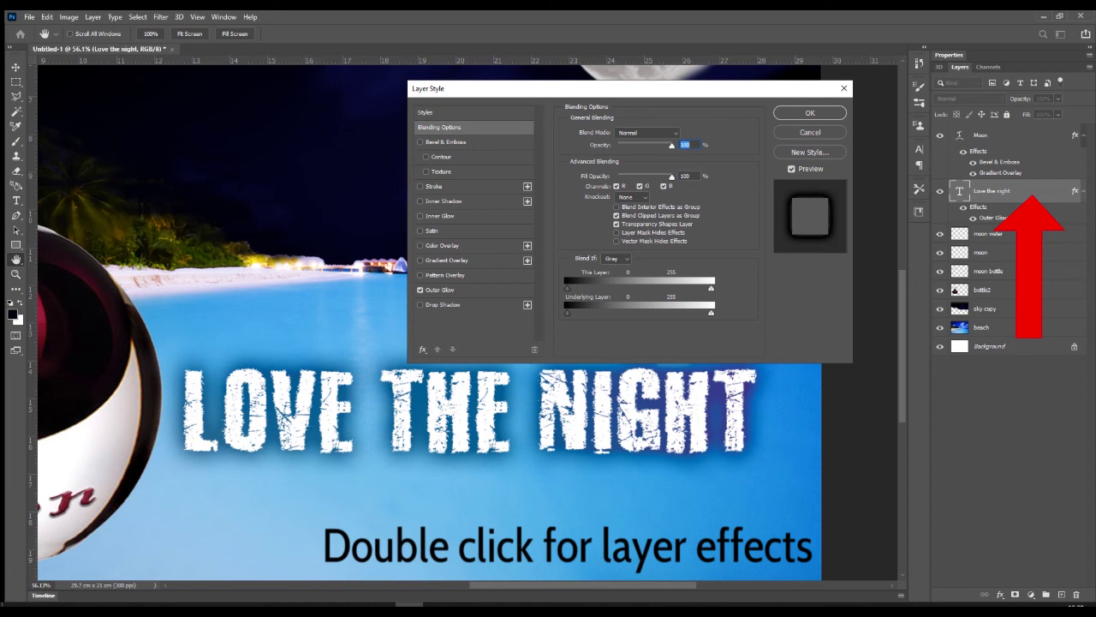
{"action": "left_click", "coordinate": [445, 274]}
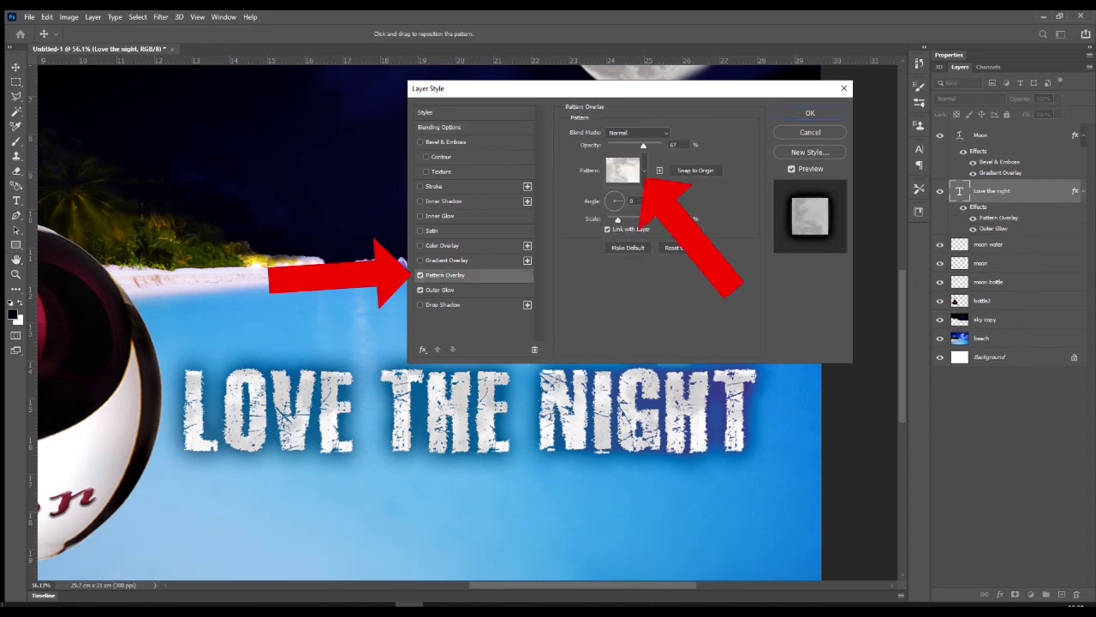
Try several patterns from the Trees and Water groups on the heading's pattern overlay.
{"action": "left_click", "coordinate": [645, 170]}
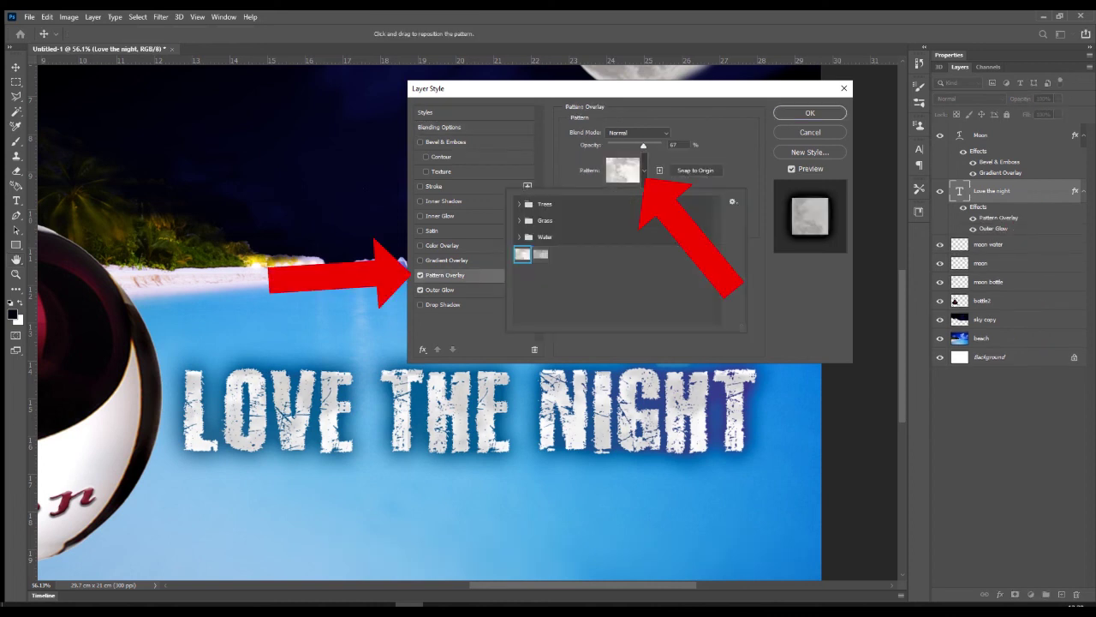
{"action": "left_click", "coordinate": [519, 203]}
{"action": "left_click", "coordinate": [551, 221]}
{"action": "left_click", "coordinate": [588, 221]}
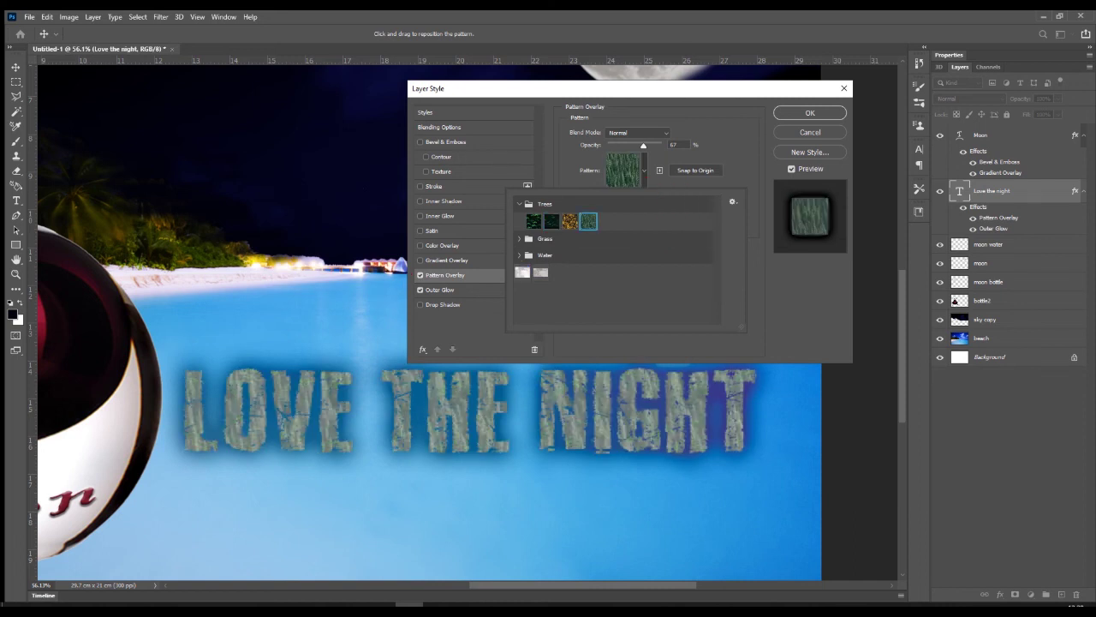
{"action": "left_click", "coordinate": [533, 221]}
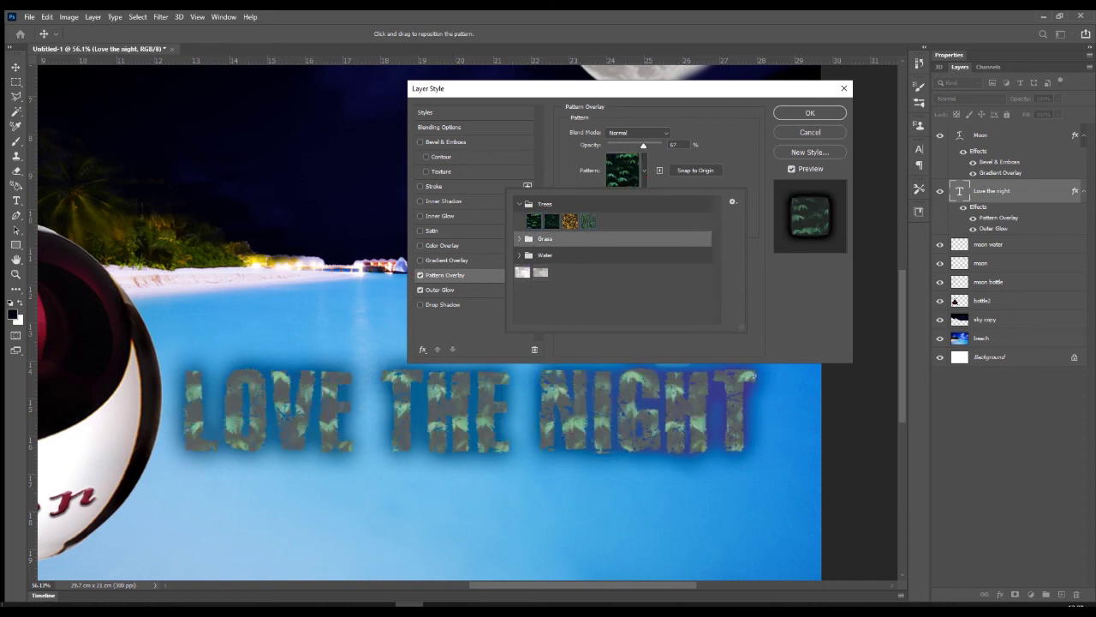
{"action": "left_click", "coordinate": [519, 255]}
{"action": "left_click", "coordinate": [552, 272]}
{"action": "left_click", "coordinate": [570, 273]}
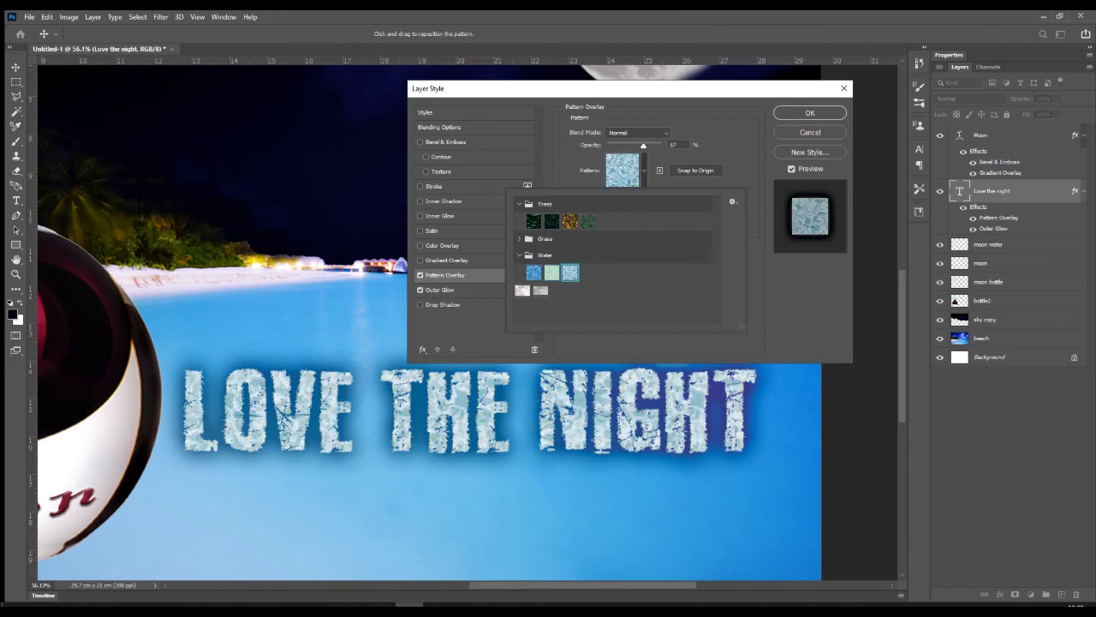
{"action": "left_click", "coordinate": [533, 272]}
Choose the custom grey moon pattern for the heading's overlay, set 74% opacity and 207% scale, and apply the layer style.
{"action": "left_click", "coordinate": [540, 291]}
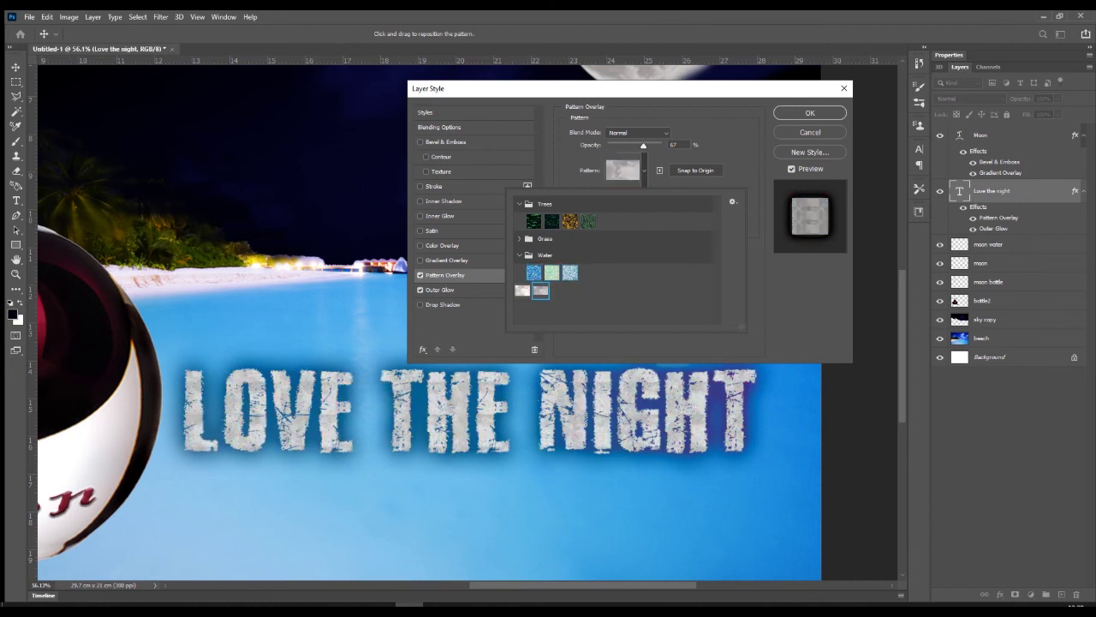
{"action": "left_click", "coordinate": [644, 170]}
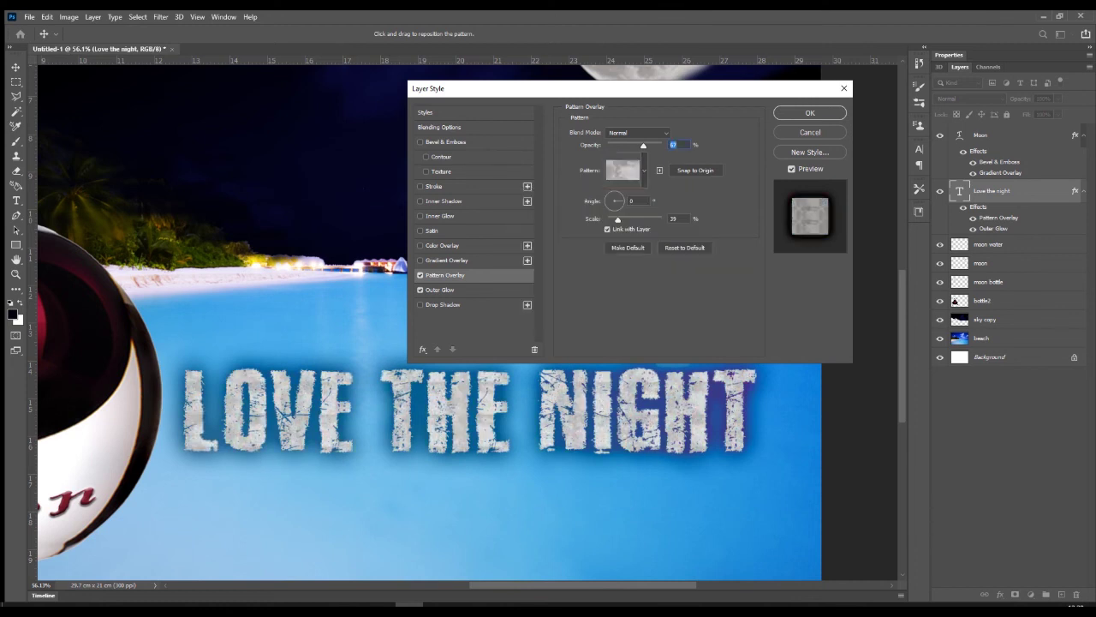
{"action": "type", "text": "35"}
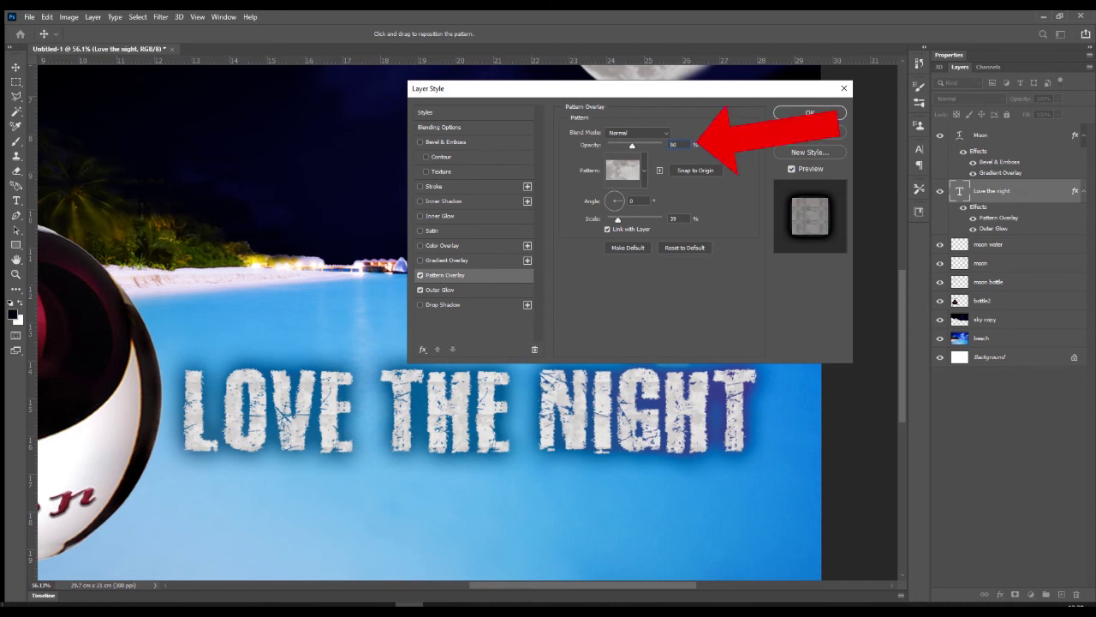
{"action": "left_click_drag", "start_coordinate": [627, 145], "coordinate": [647, 145]}
{"action": "mouse_move", "coordinate": [617, 220]}
{"action": "left_mouse_down"}
{"action": "mouse_move", "coordinate": [657, 220]}
{"action": "mouse_move", "coordinate": [607, 219]}
{"action": "mouse_move", "coordinate": [639, 219]}
{"action": "left_mouse_up"}
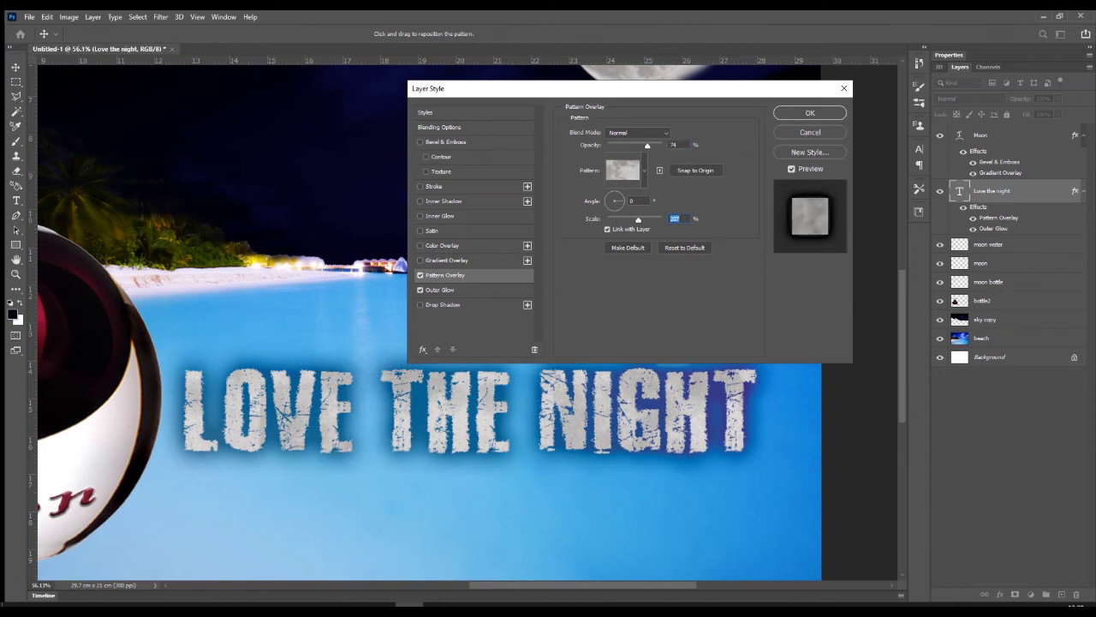
{"action": "left_click", "coordinate": [810, 113]}
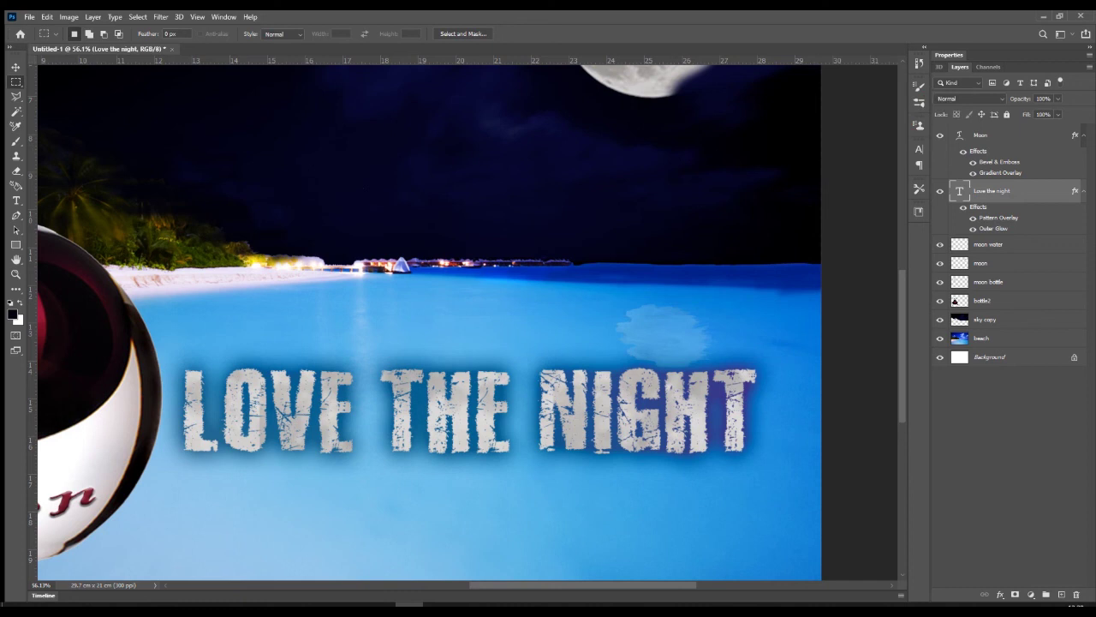
Increase the opacity of the heading's pattern overlay further and apply the layer style.
{"action": "double_click", "coordinate": [1038, 191]}
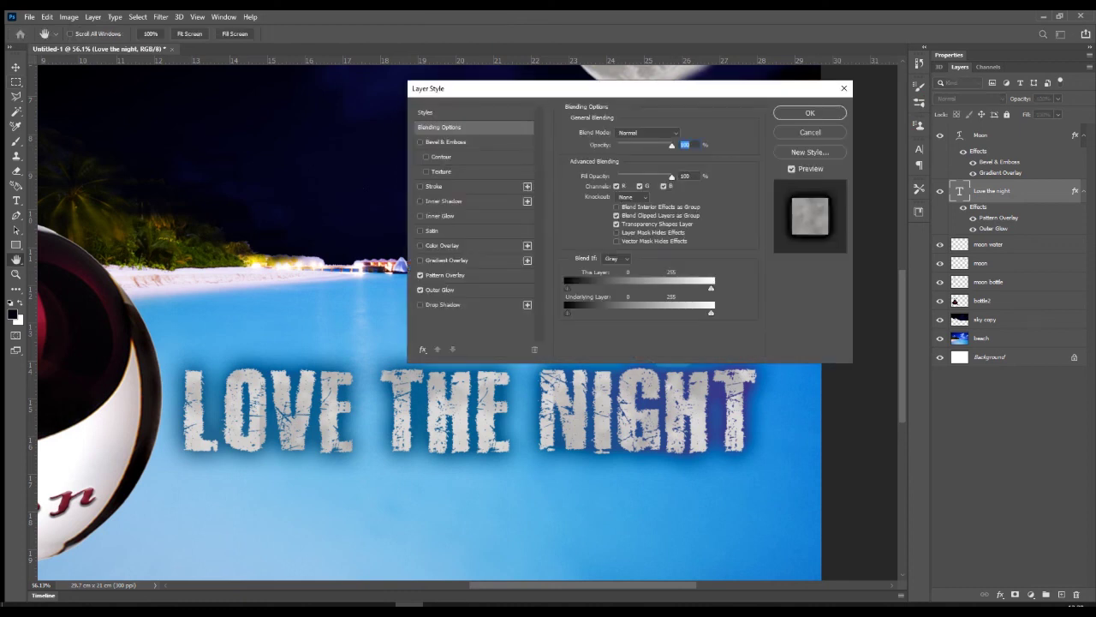
{"action": "left_click", "coordinate": [447, 275]}
{"action": "left_click_drag", "start_coordinate": [648, 146], "coordinate": [662, 146]}
{"action": "key", "text": "Down"}
{"action": "key", "text": "Return"}
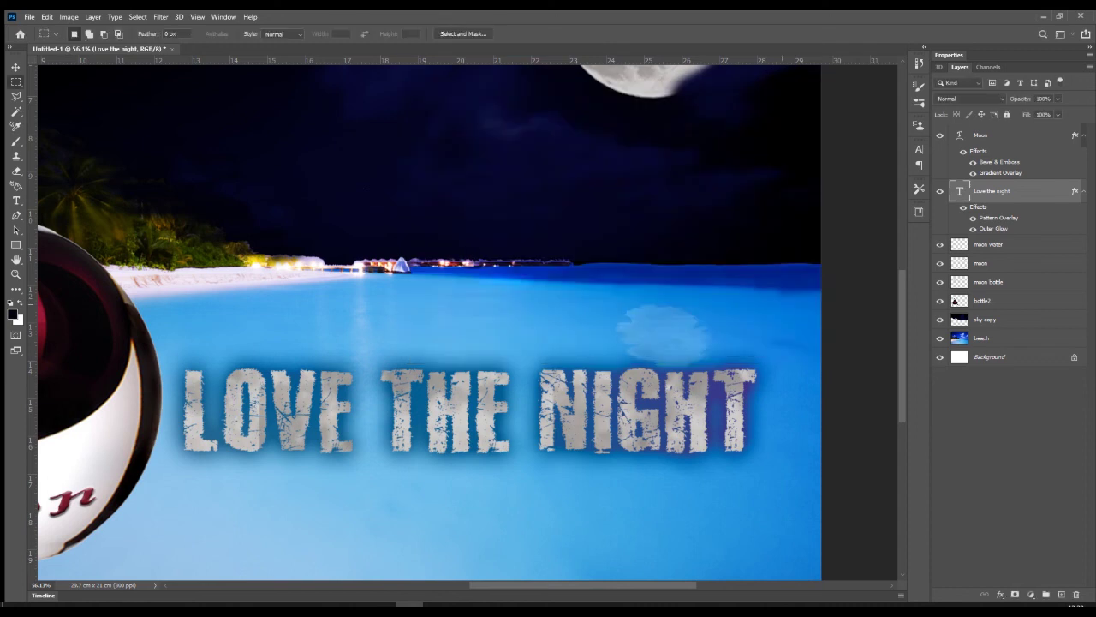
Save the composite as master.psd in the fragrance tutorial folder with Maximize Compatibility on and the format options set not to show again.
{"action": "key", "text": "ctrl+0"}
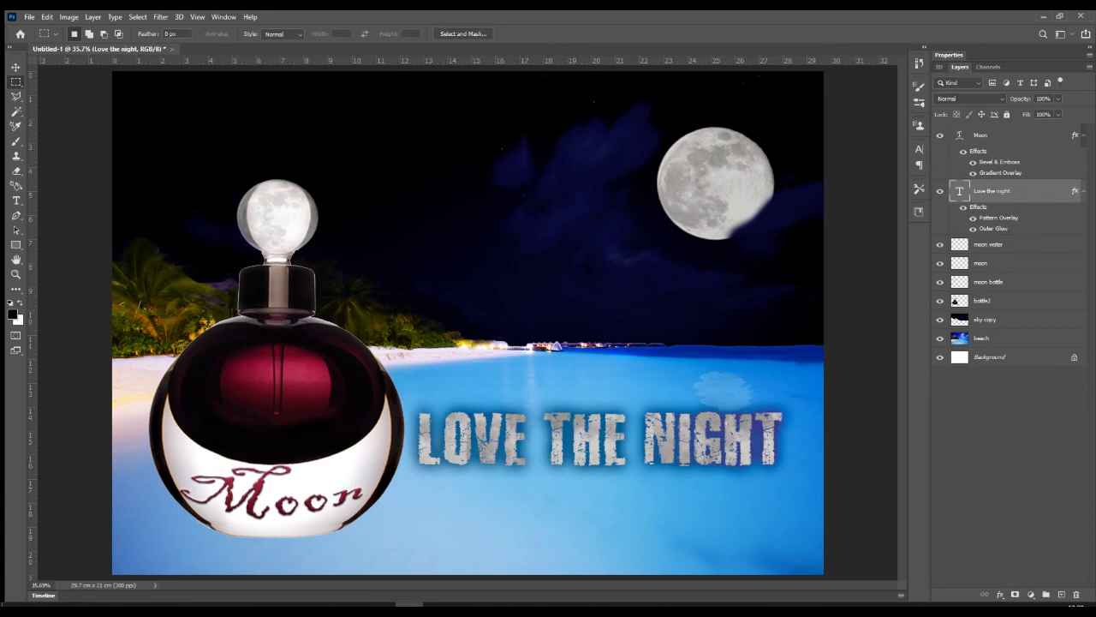
{"action": "left_click", "coordinate": [29, 18]}
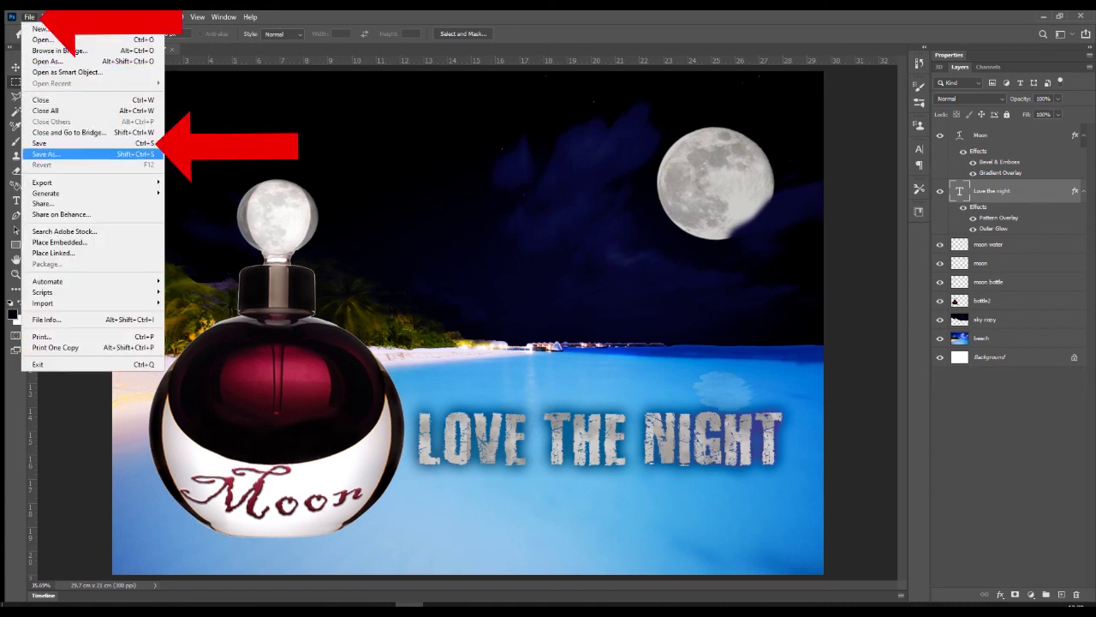
{"action": "key", "text": "Up"}
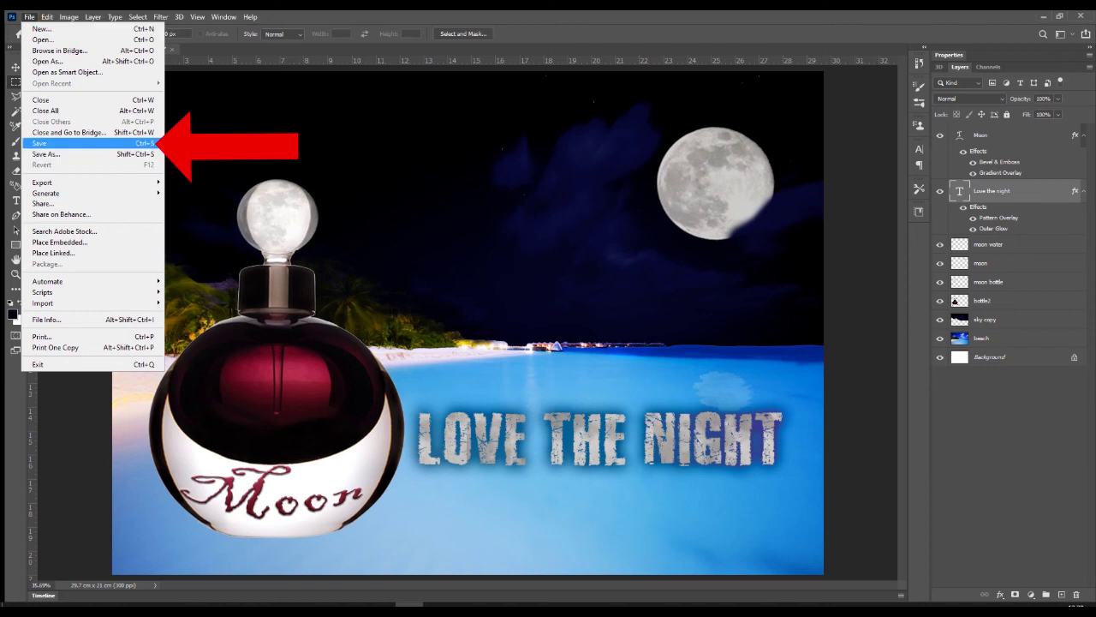
{"action": "key", "text": "Return"}
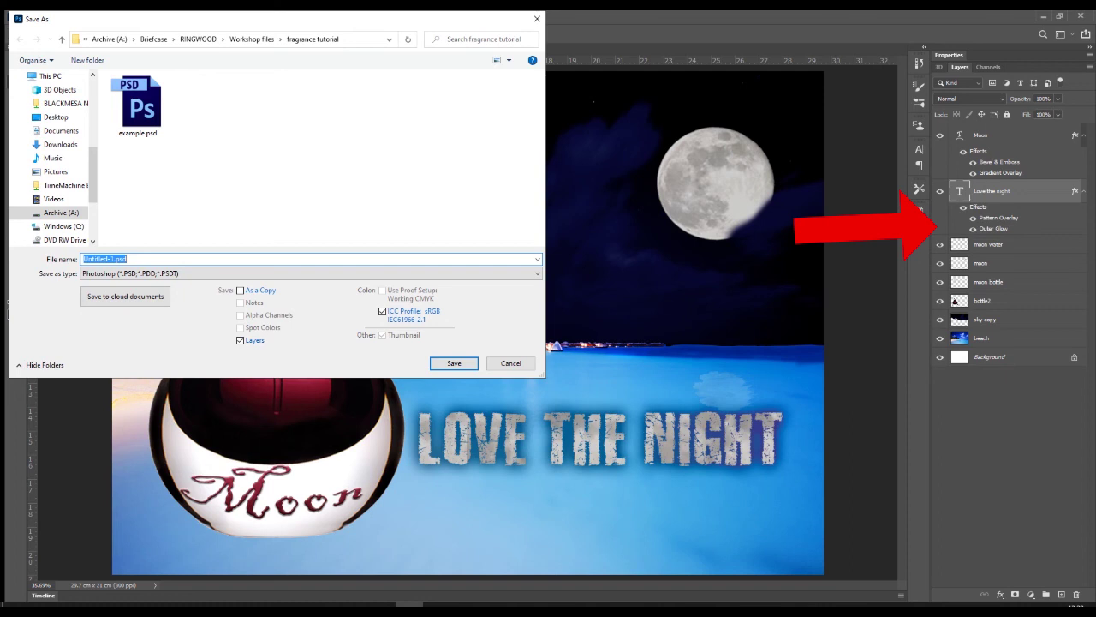
{"action": "left_click_drag", "start_coordinate": [114, 258], "coordinate": [83, 258]}
{"action": "type", "text": "master"}
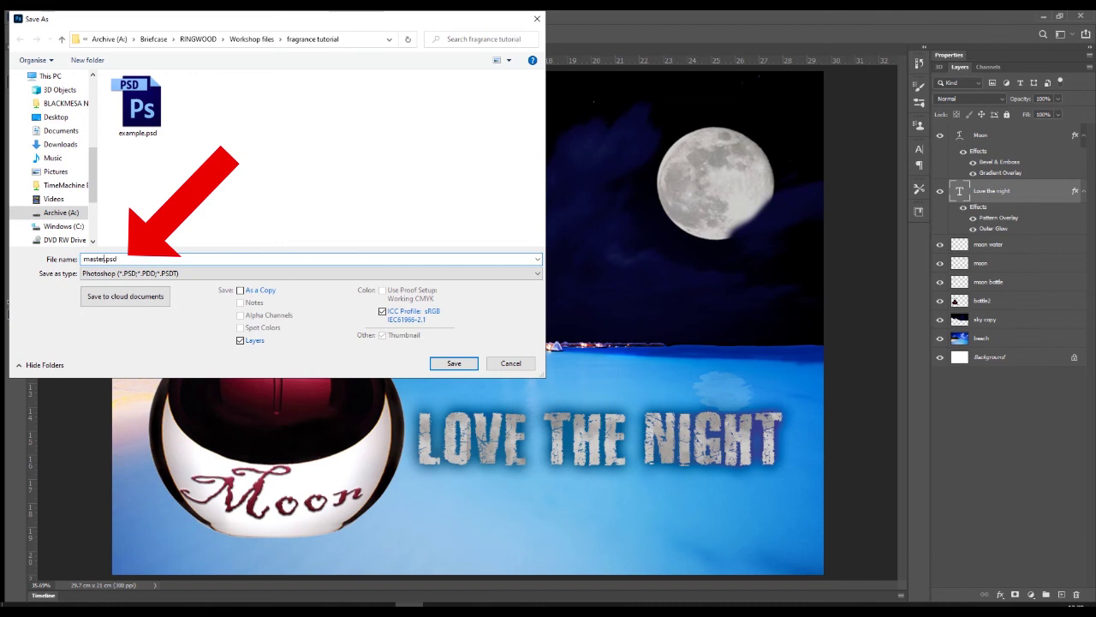
{"action": "key", "text": "Return"}
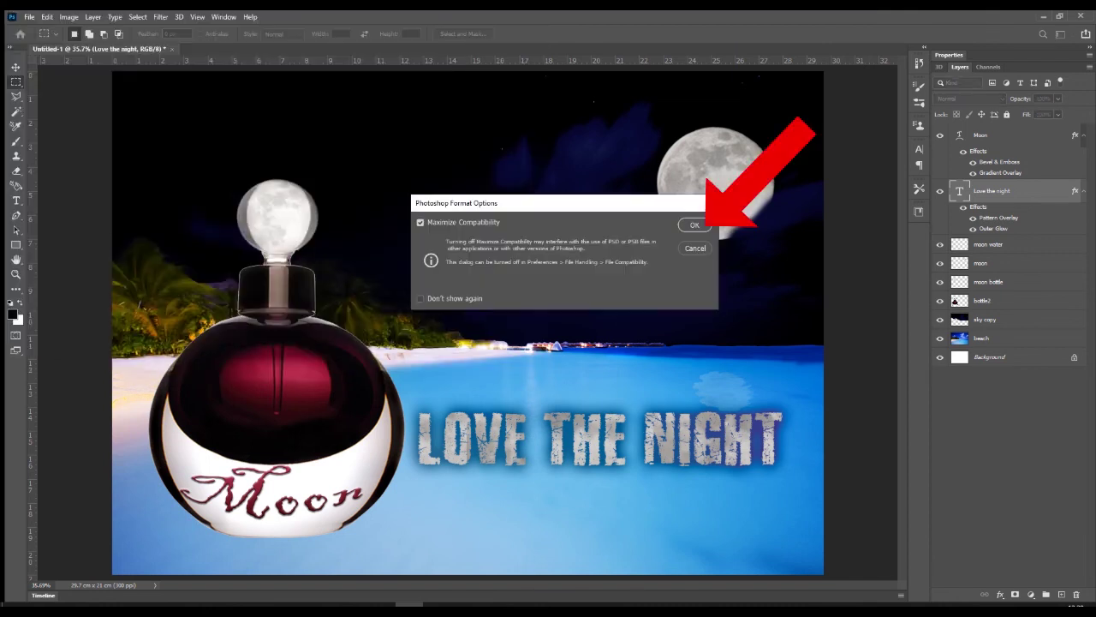
{"action": "left_click", "coordinate": [421, 299]}
{"action": "key", "text": "Return"}
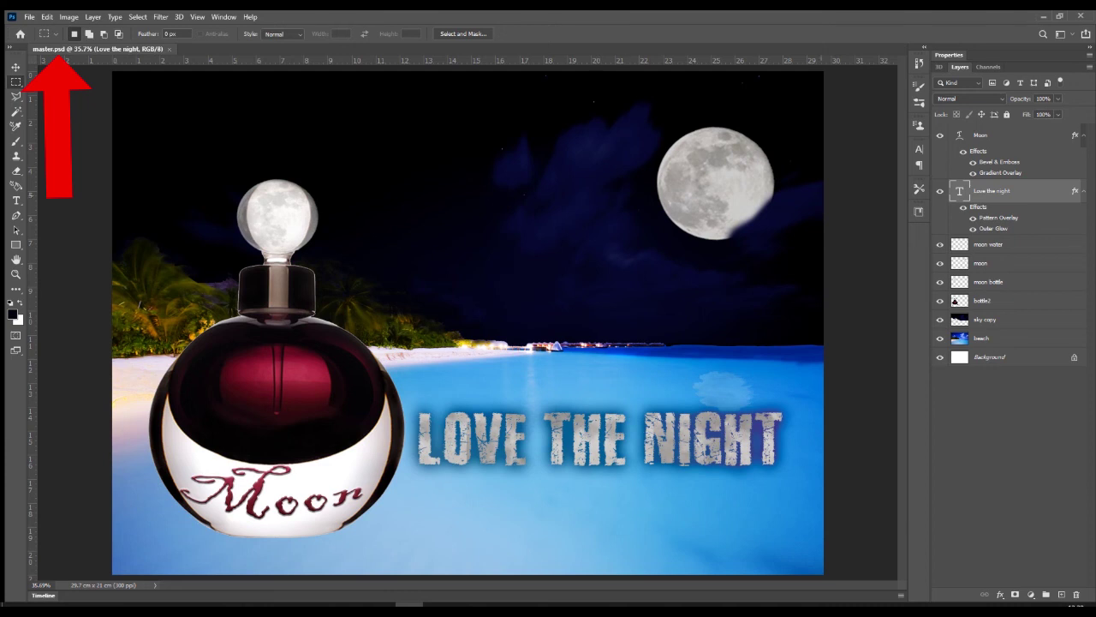
Move the "Love the night" heading slightly down and to the right on the water and save the document.
{"action": "key", "text": "v"}
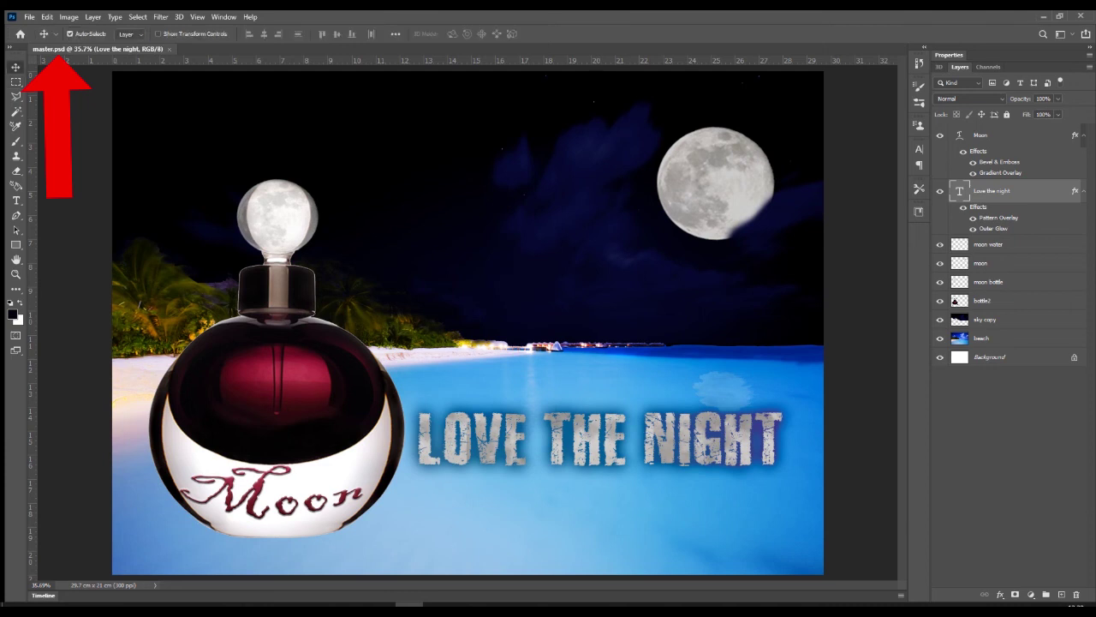
{"action": "left_click_drag", "start_coordinate": [688, 436], "coordinate": [699, 448]}
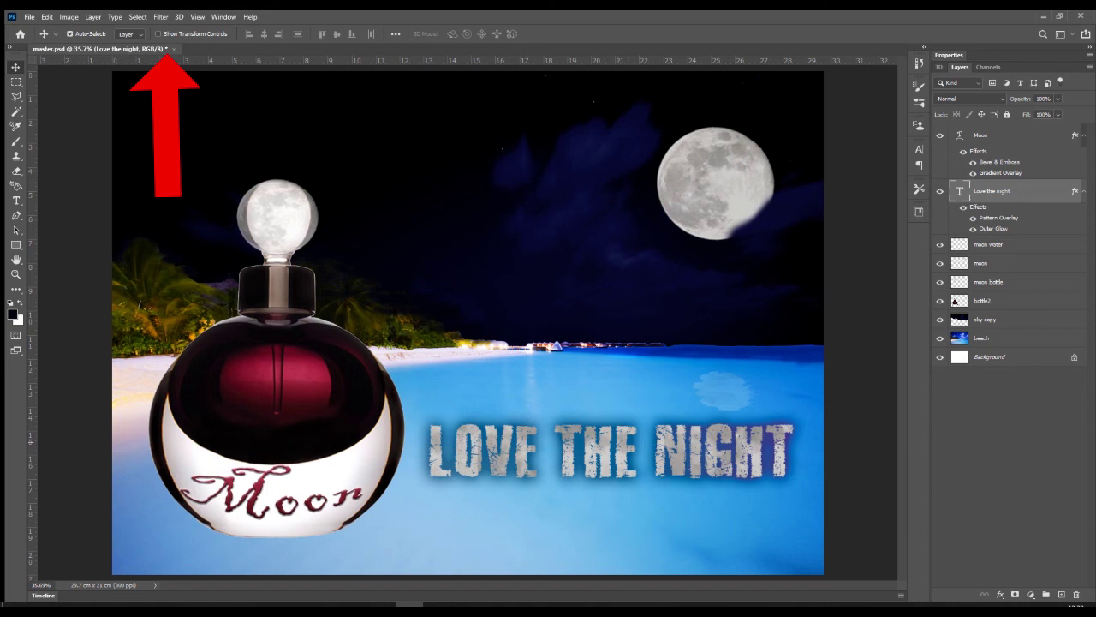
{"action": "key", "text": "ctrl+s"}
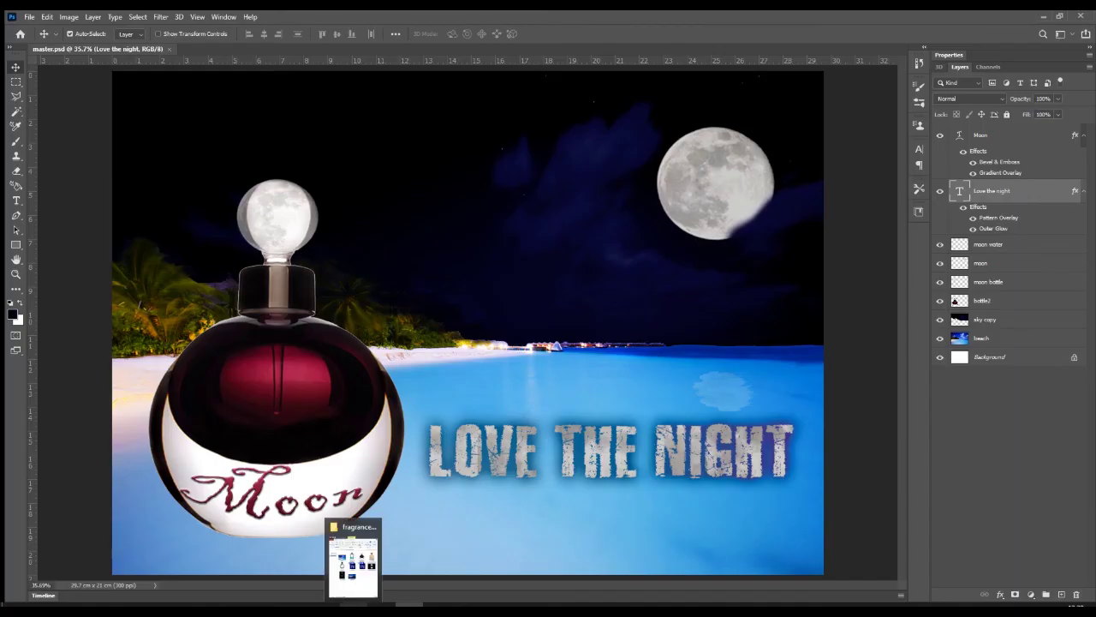
Compare the file sizes of master.psd and bottle2.jpg in the fragrance tutorial folder in File Explorer.
{"action": "left_click", "coordinate": [354, 563]}
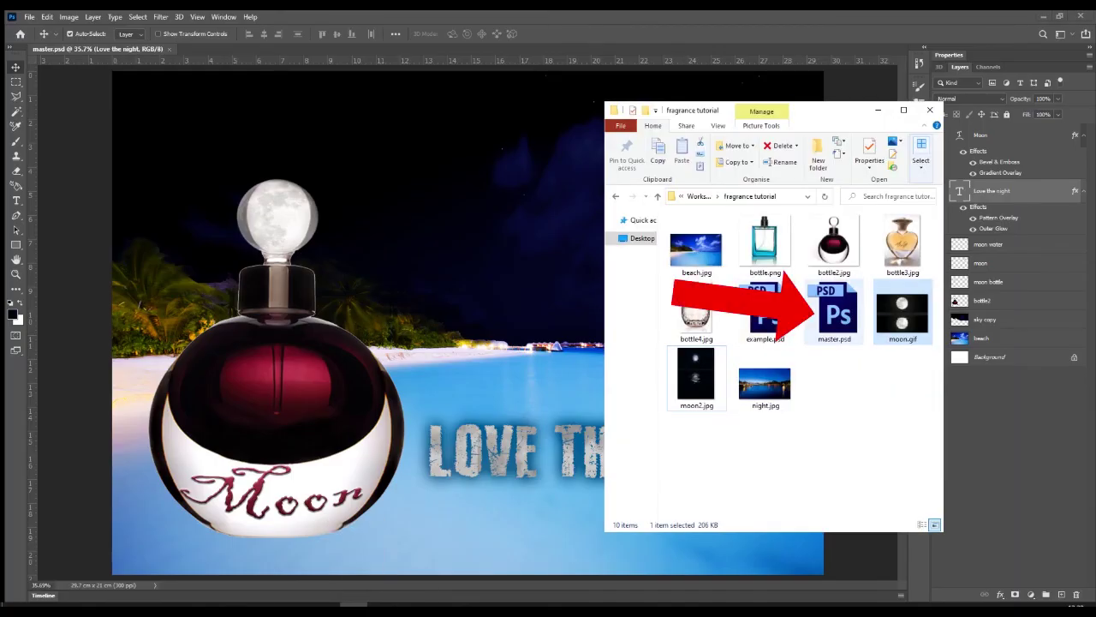
{"action": "left_click", "coordinate": [834, 314]}
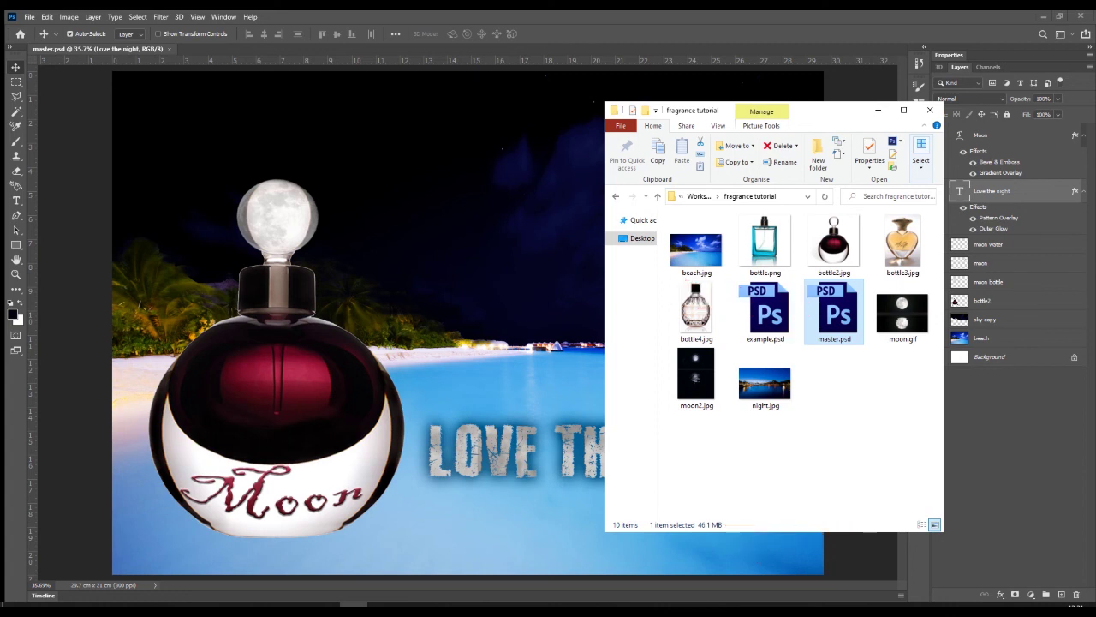
{"action": "left_click", "coordinate": [834, 245]}
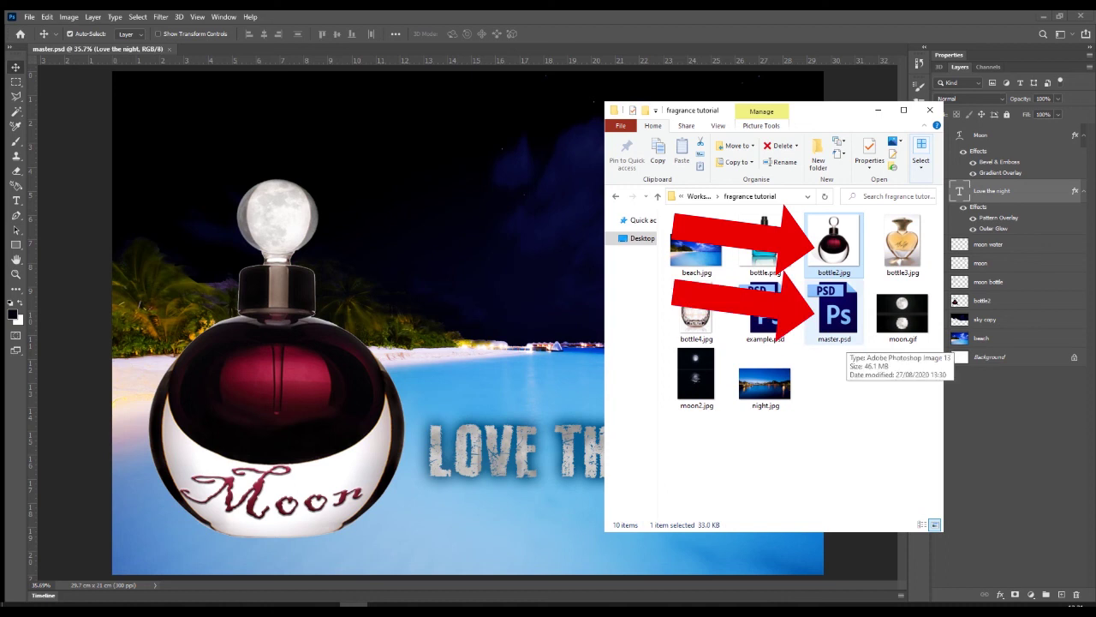
{"action": "left_click", "coordinate": [878, 110]}
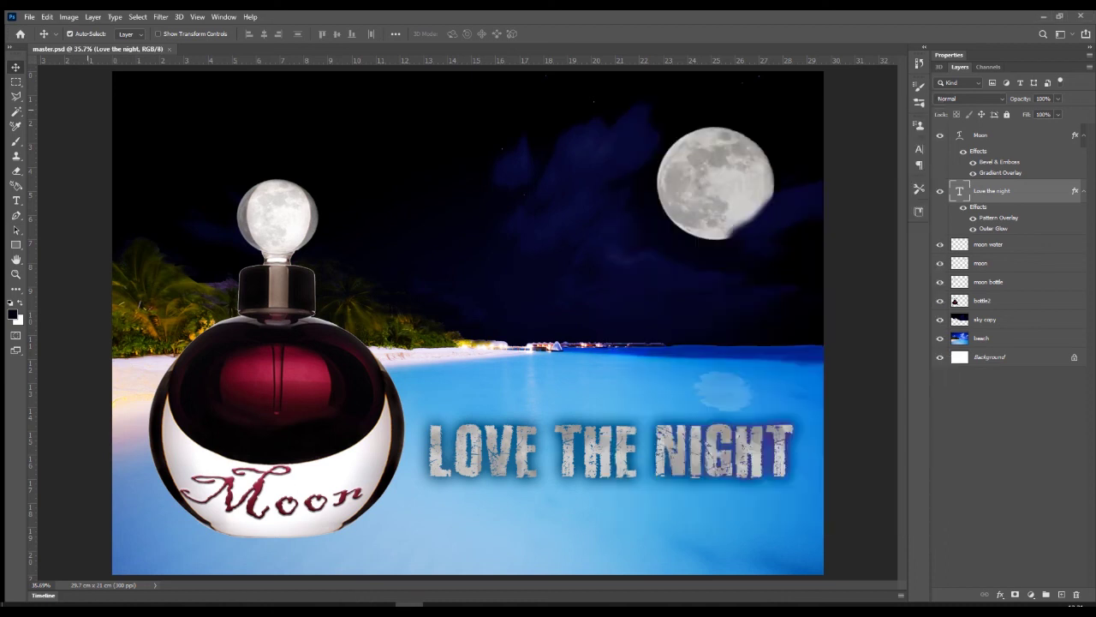
Save a JPEG copy of the composite as master.jpg in the fragrance tutorial folder, with the quality reduced from maximum.
{"action": "left_click", "coordinate": [29, 18]}
{"action": "left_click", "coordinate": [46, 155]}
{"action": "left_click", "coordinate": [256, 273]}
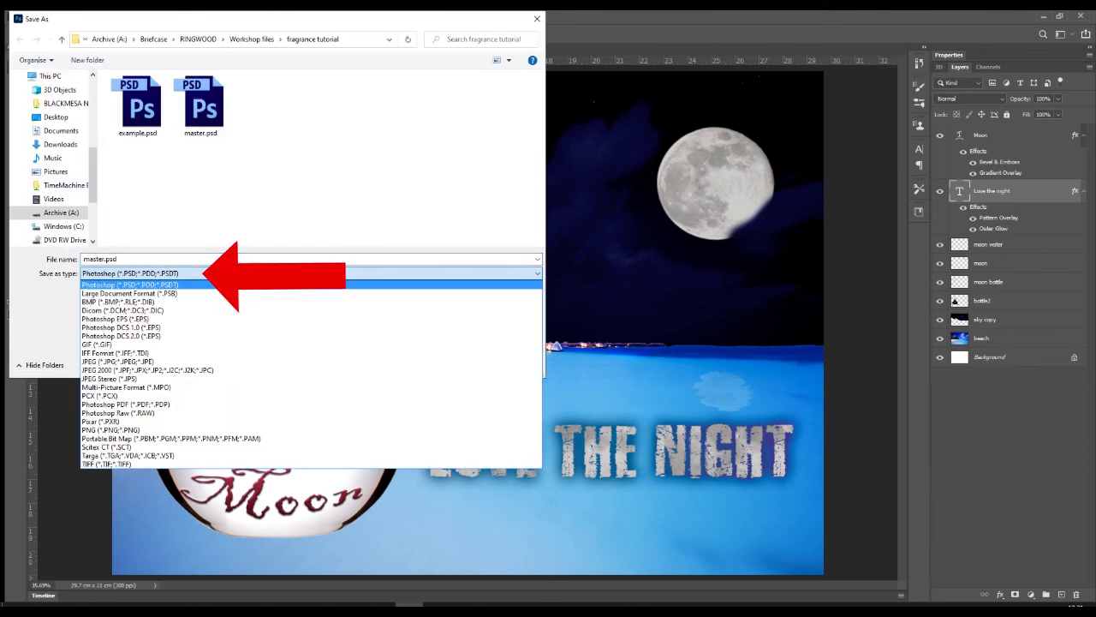
{"action": "left_click", "coordinate": [117, 361]}
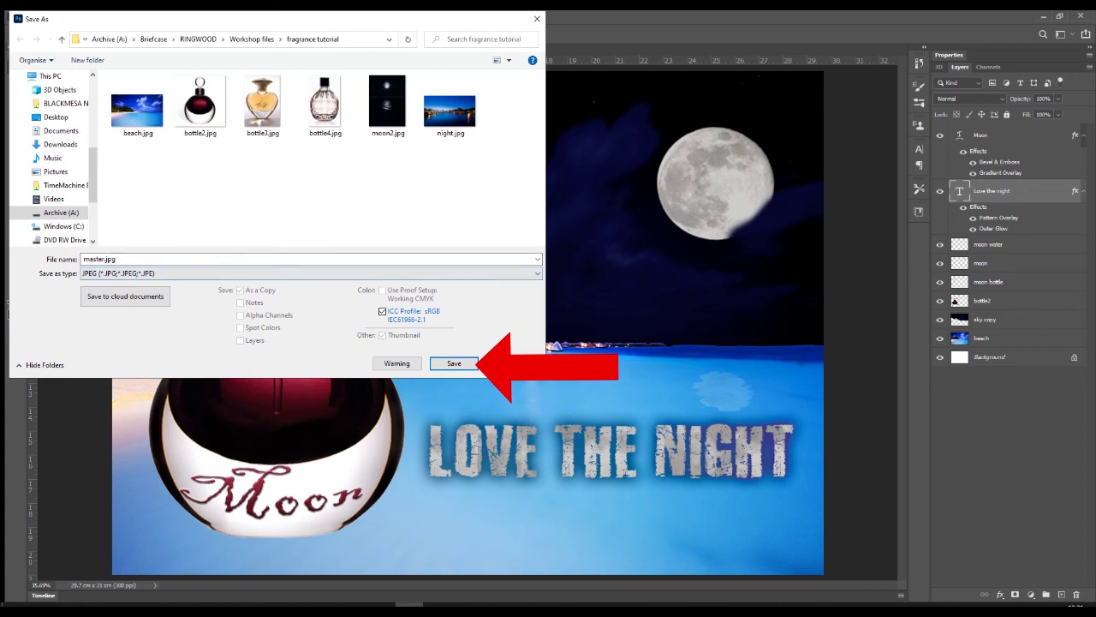
{"action": "left_click", "coordinate": [454, 363]}
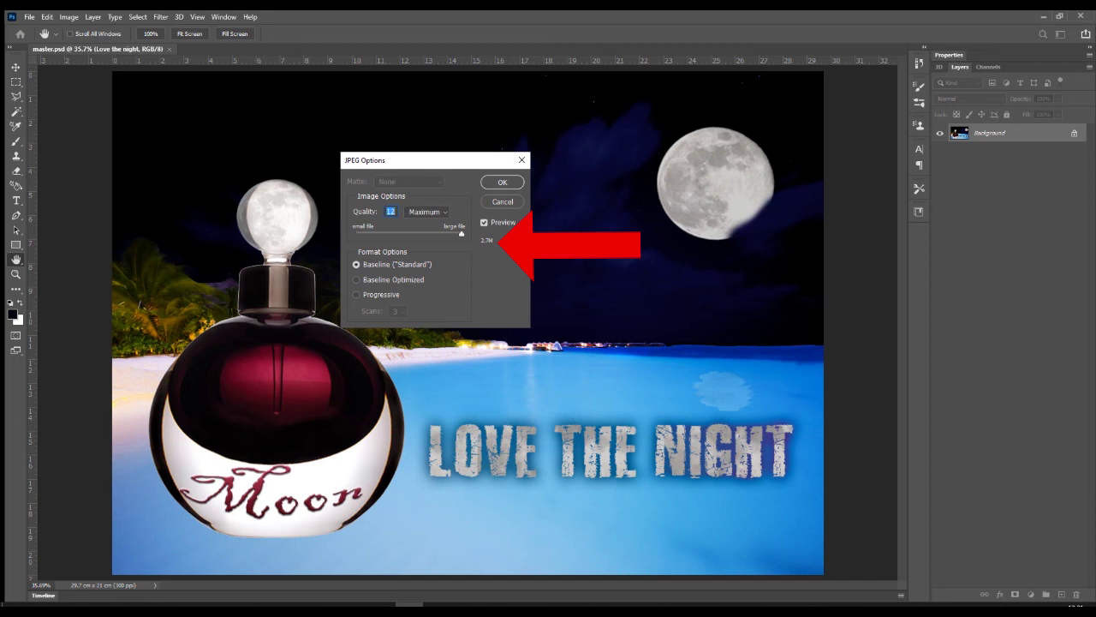
{"action": "left_click_drag", "start_coordinate": [462, 234], "coordinate": [427, 234]}
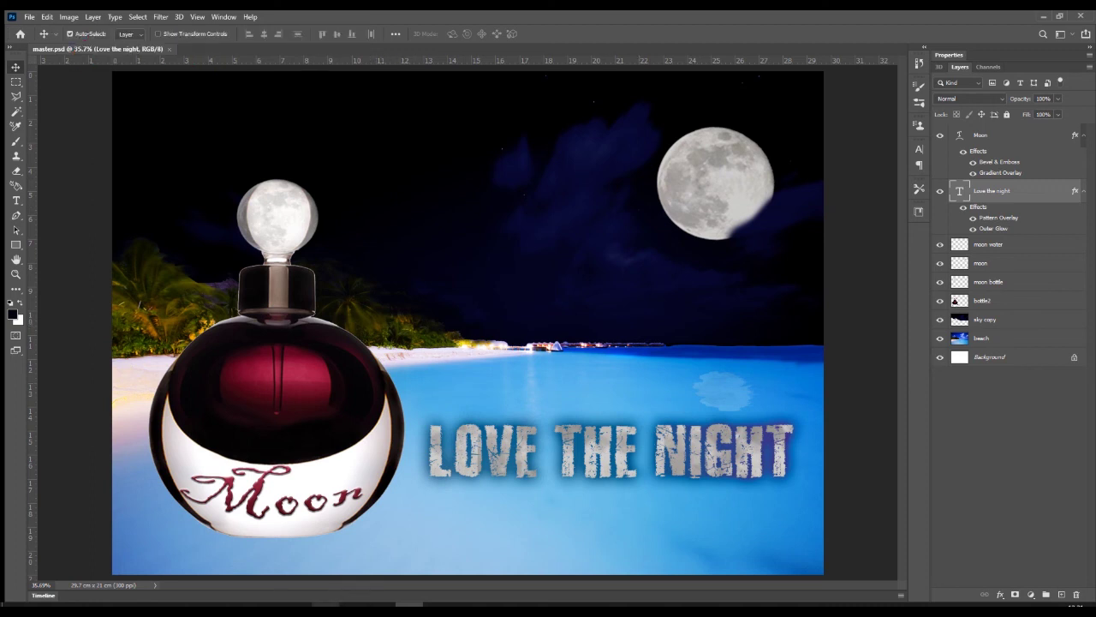
Check the size of master.jpg in File Explorer and open the file in Photoshop as a separate document.
{"action": "left_click", "coordinate": [354, 604]}
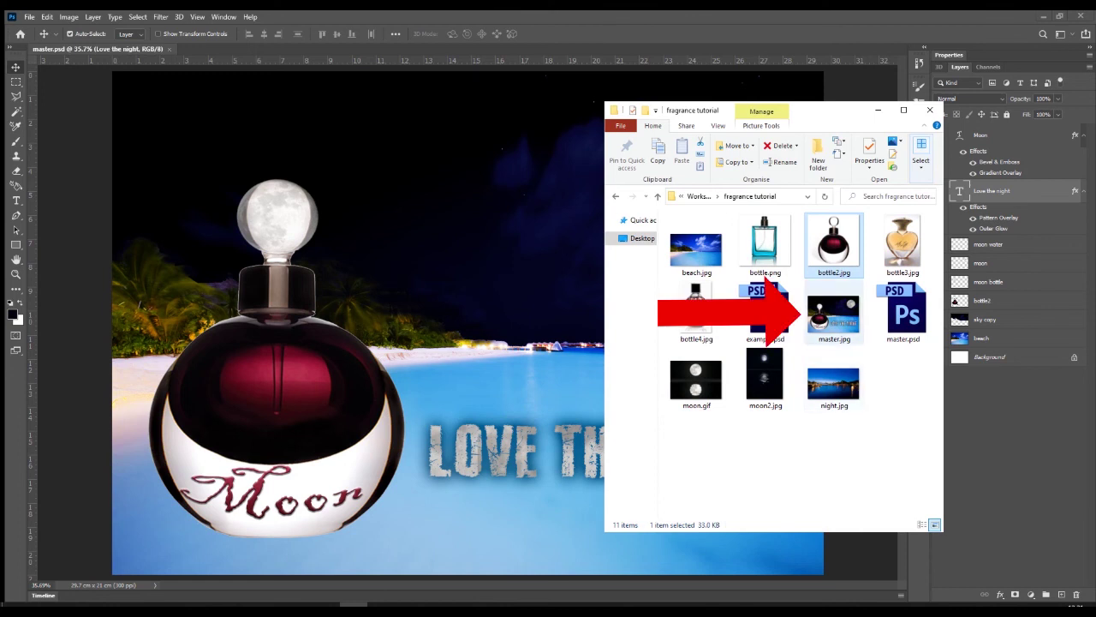
{"action": "left_click", "coordinate": [834, 315]}
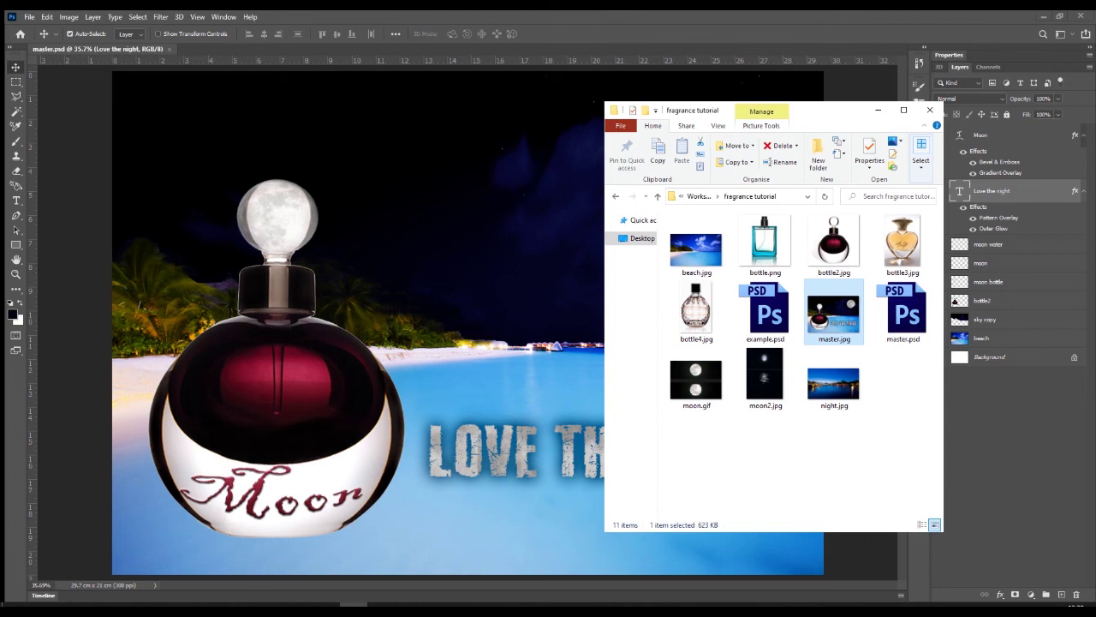
{"action": "left_click_drag", "start_coordinate": [833, 312], "coordinate": [219, 49]}
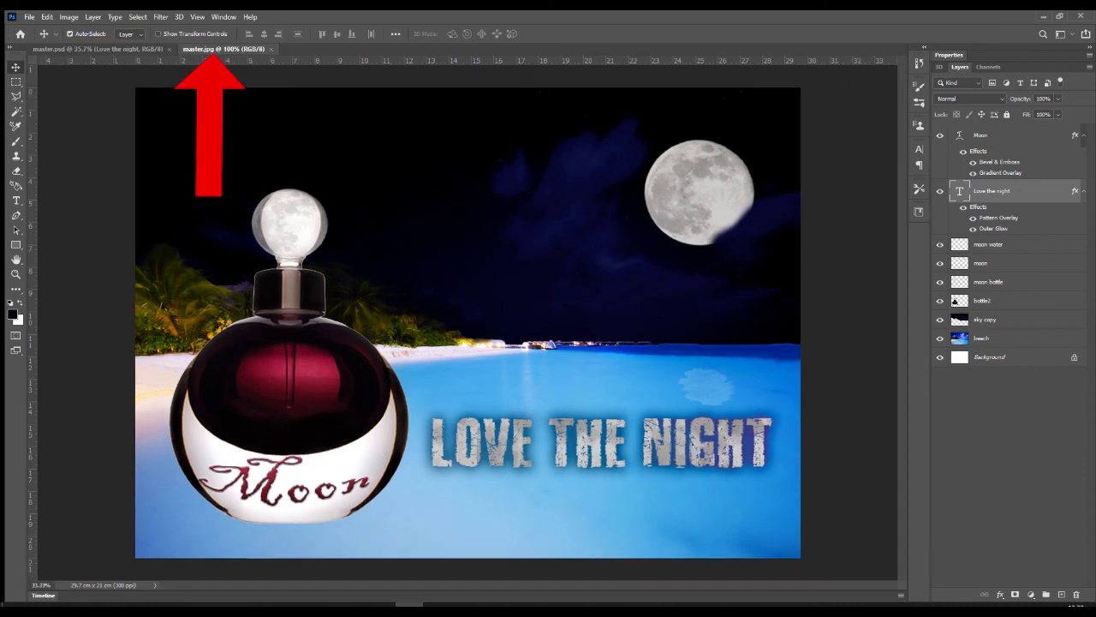
Compare the layers of master.psd and master.jpg, try to move the heading in master.jpg, and return to master.psd.
{"action": "left_click", "coordinate": [97, 49]}
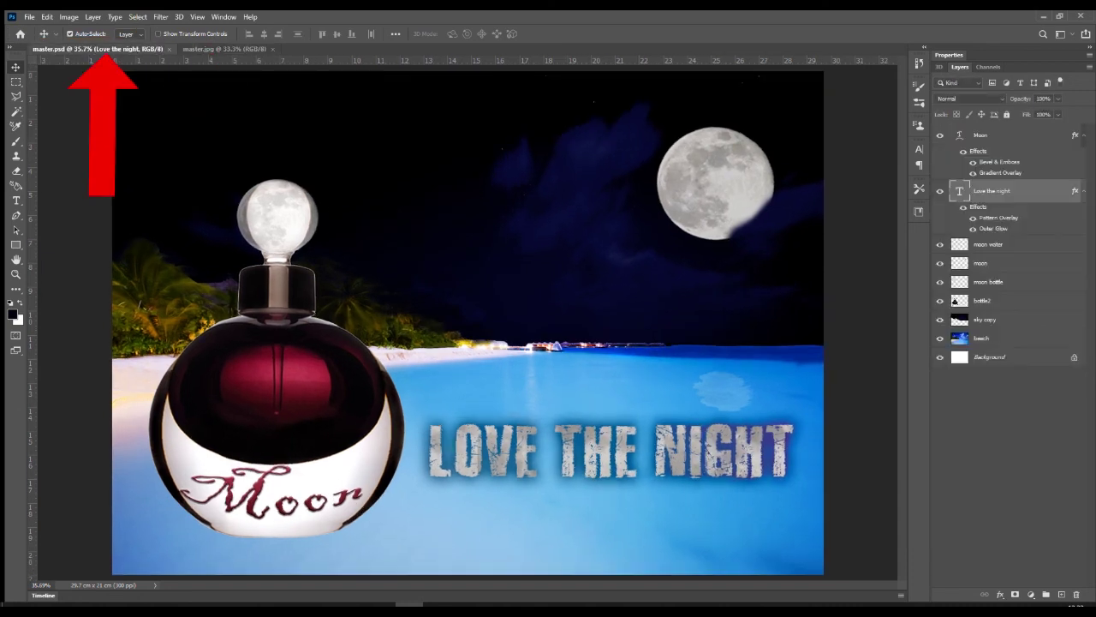
{"action": "left_click", "coordinate": [225, 49]}
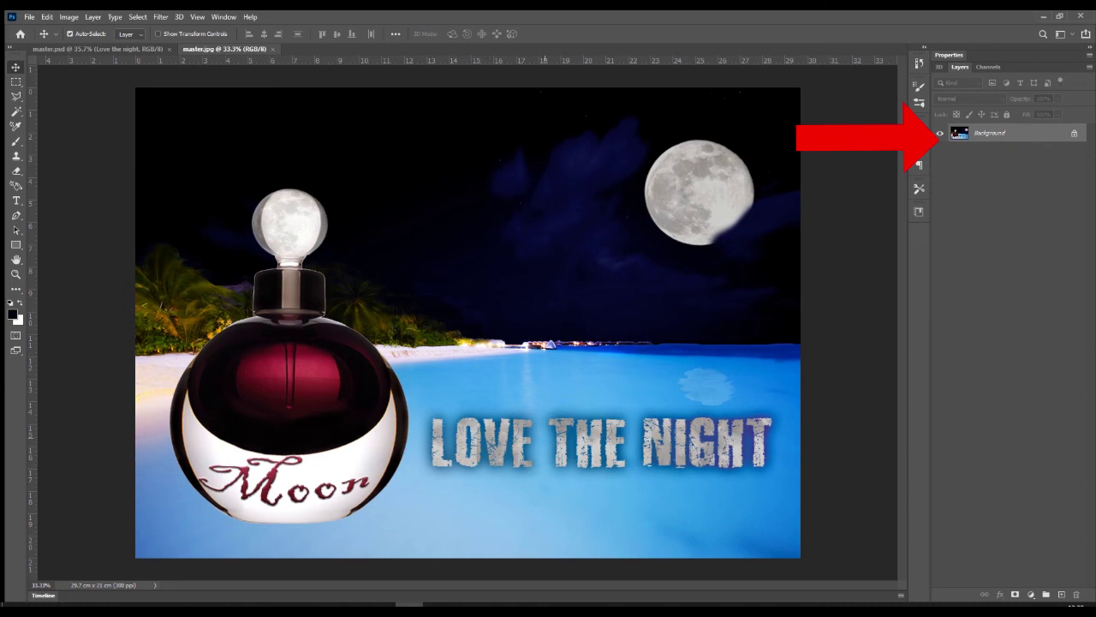
{"action": "left_click_drag", "start_coordinate": [618, 425], "coordinate": [695, 420]}
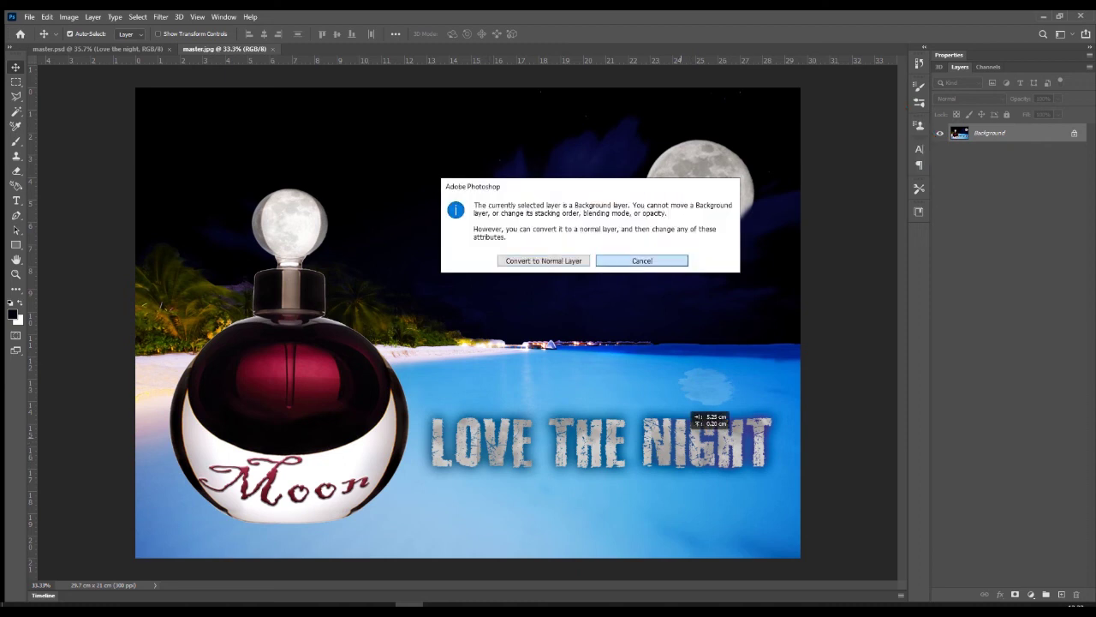
{"action": "key", "text": "Escape"}
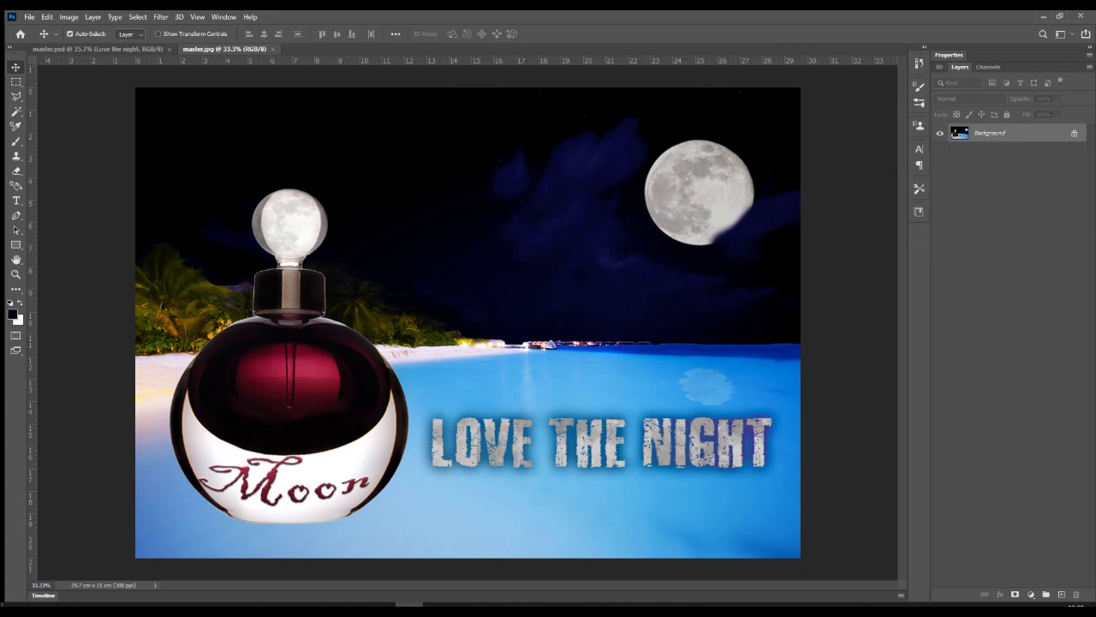
{"action": "left_click", "coordinate": [97, 49]}
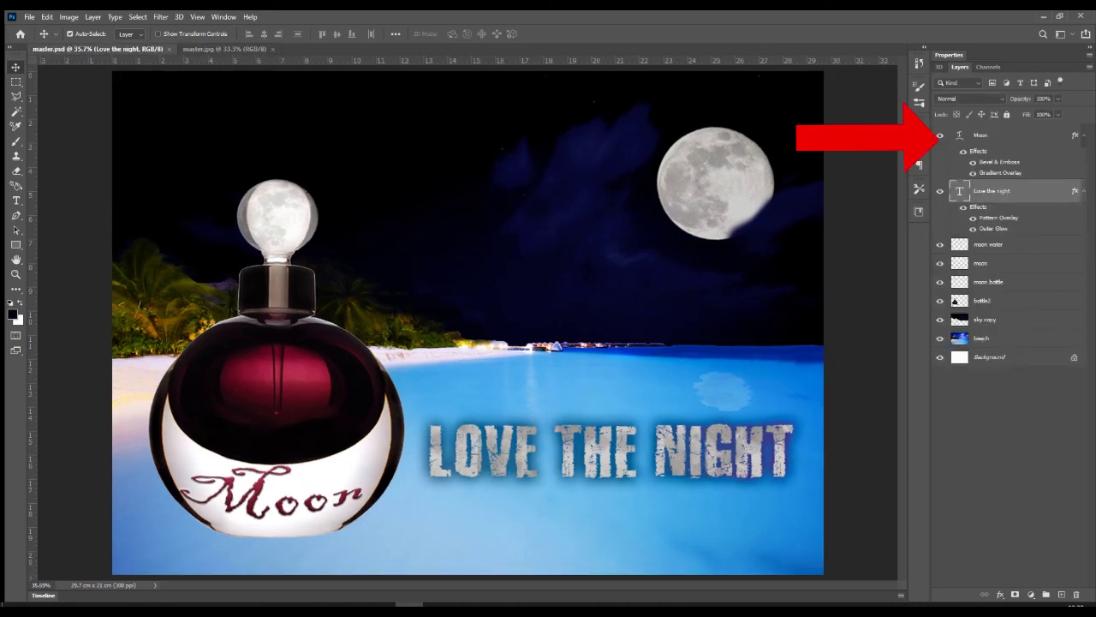